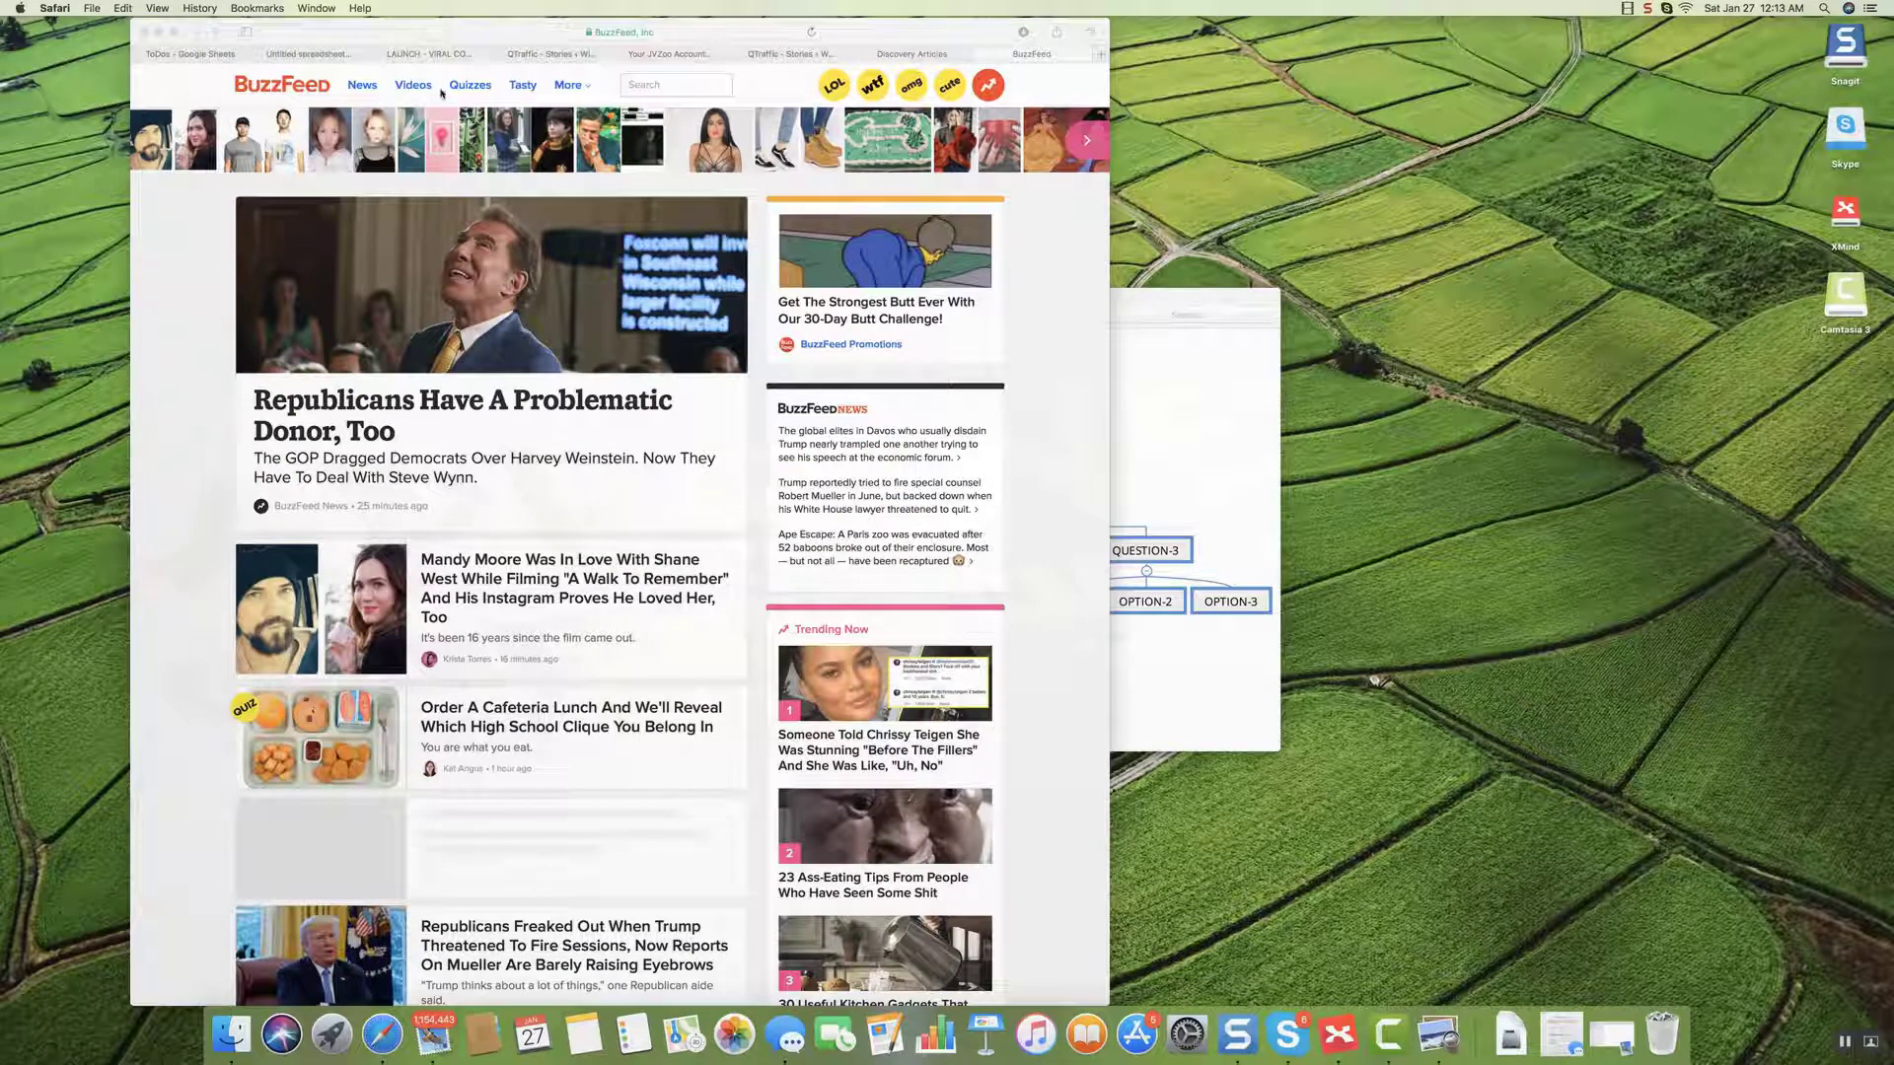
From BuzzFeed's Quizzes page, open the trending quiz 'Which Celebrity Is Older?'.
left_click(476, 92)
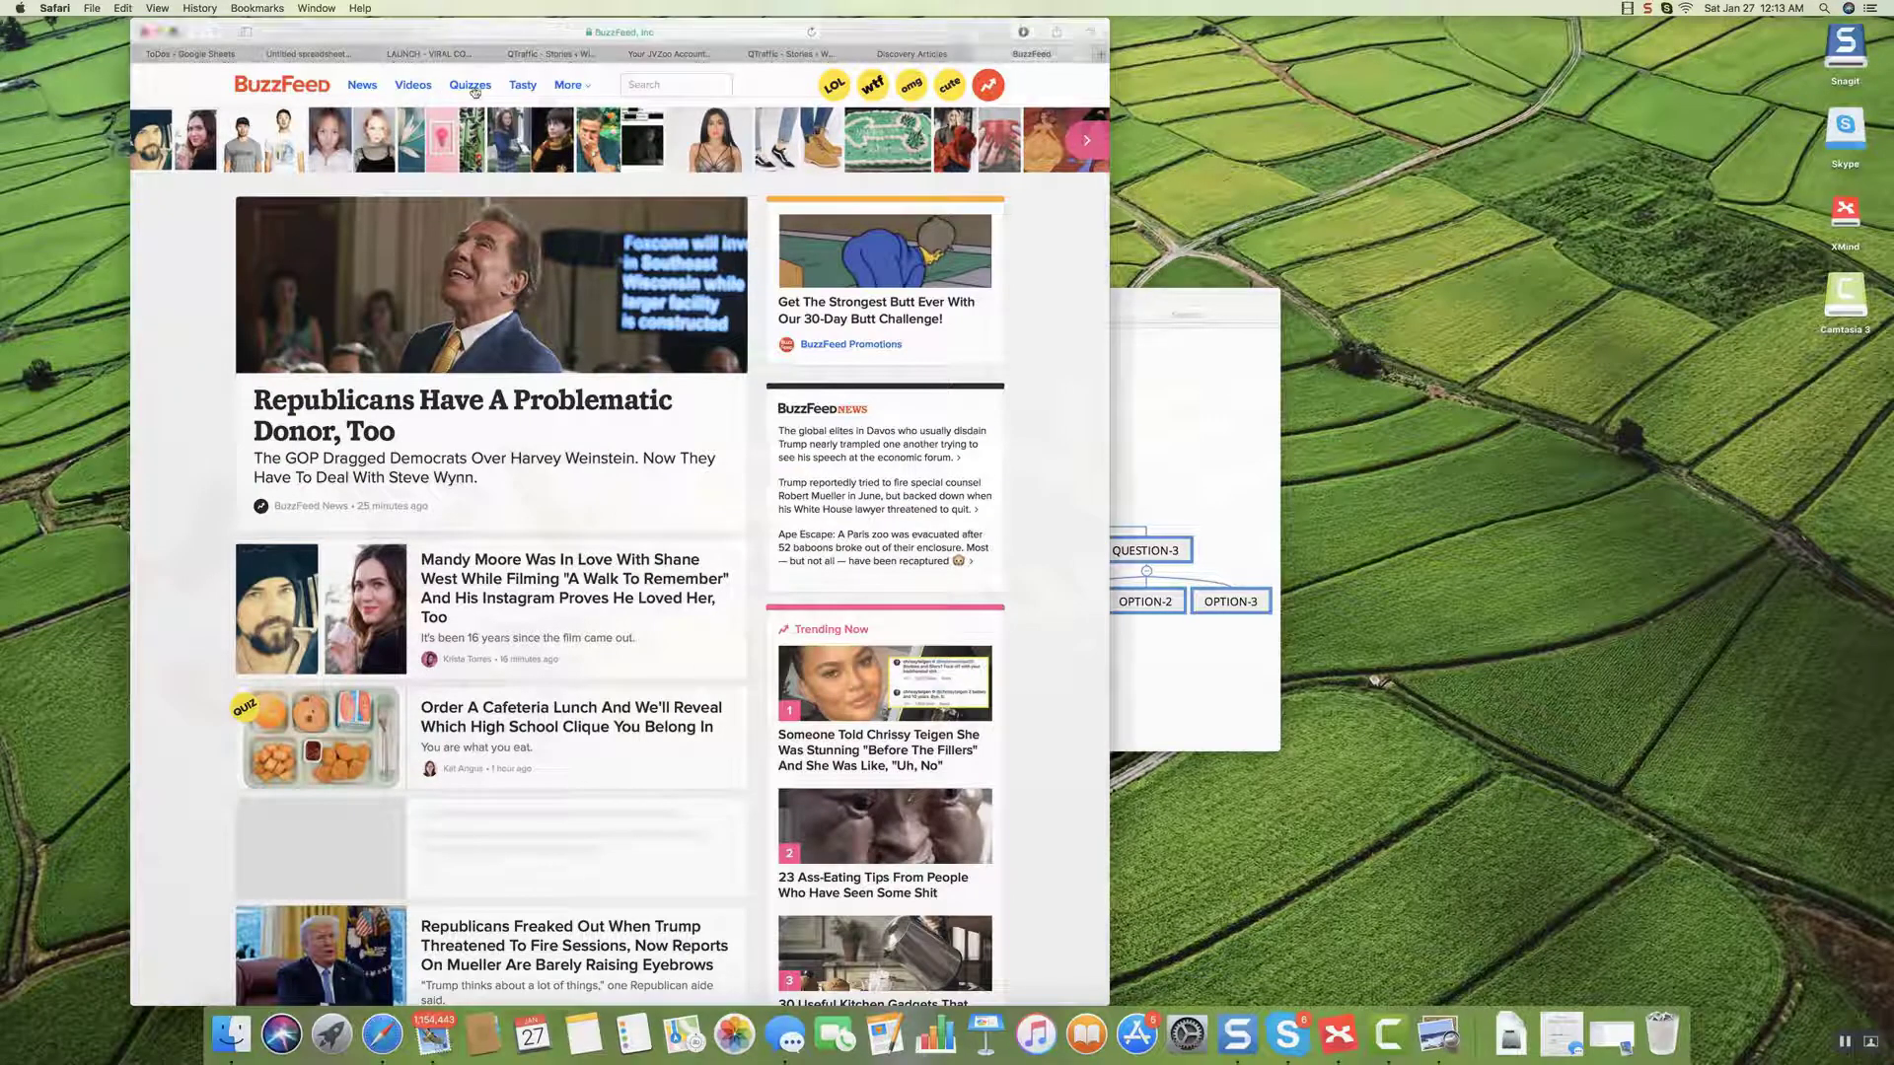
left_click(474, 88)
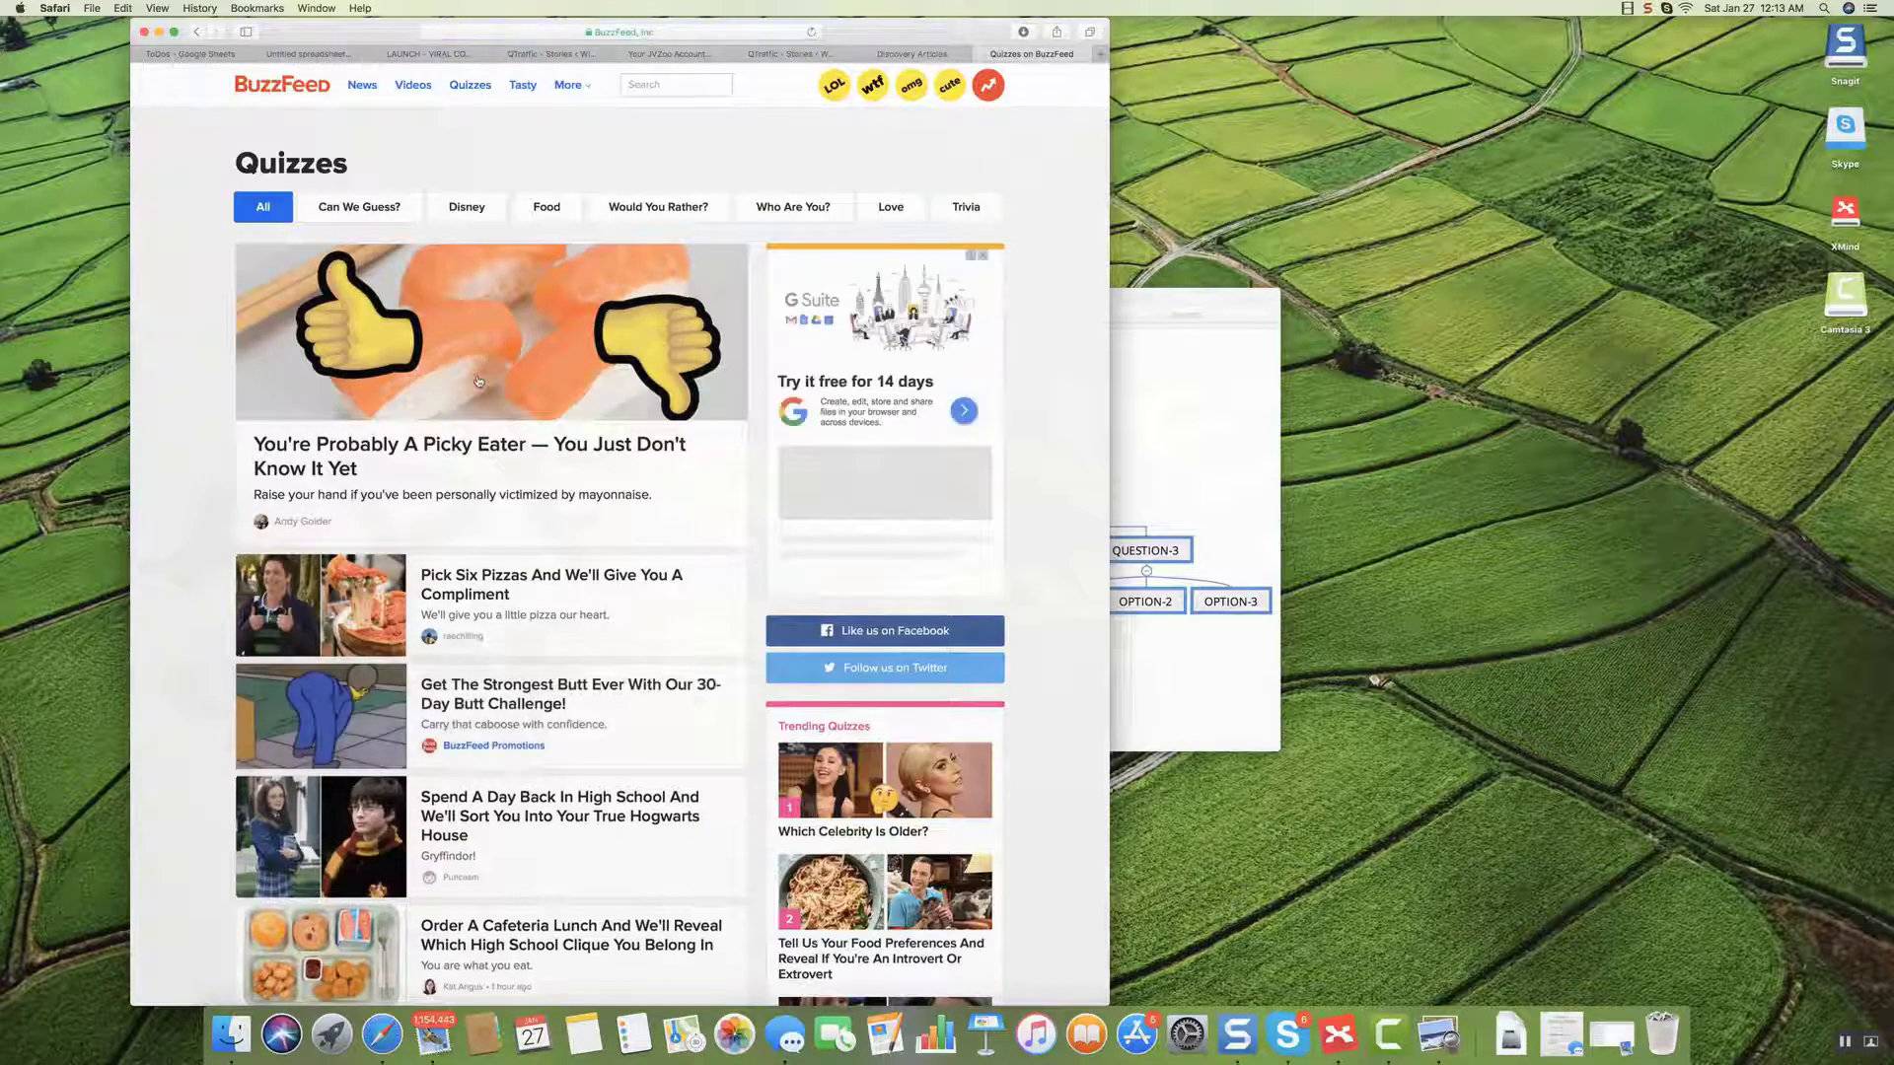
scroll(488, 365, "down", 5)
scroll(479, 381, "down", 4)
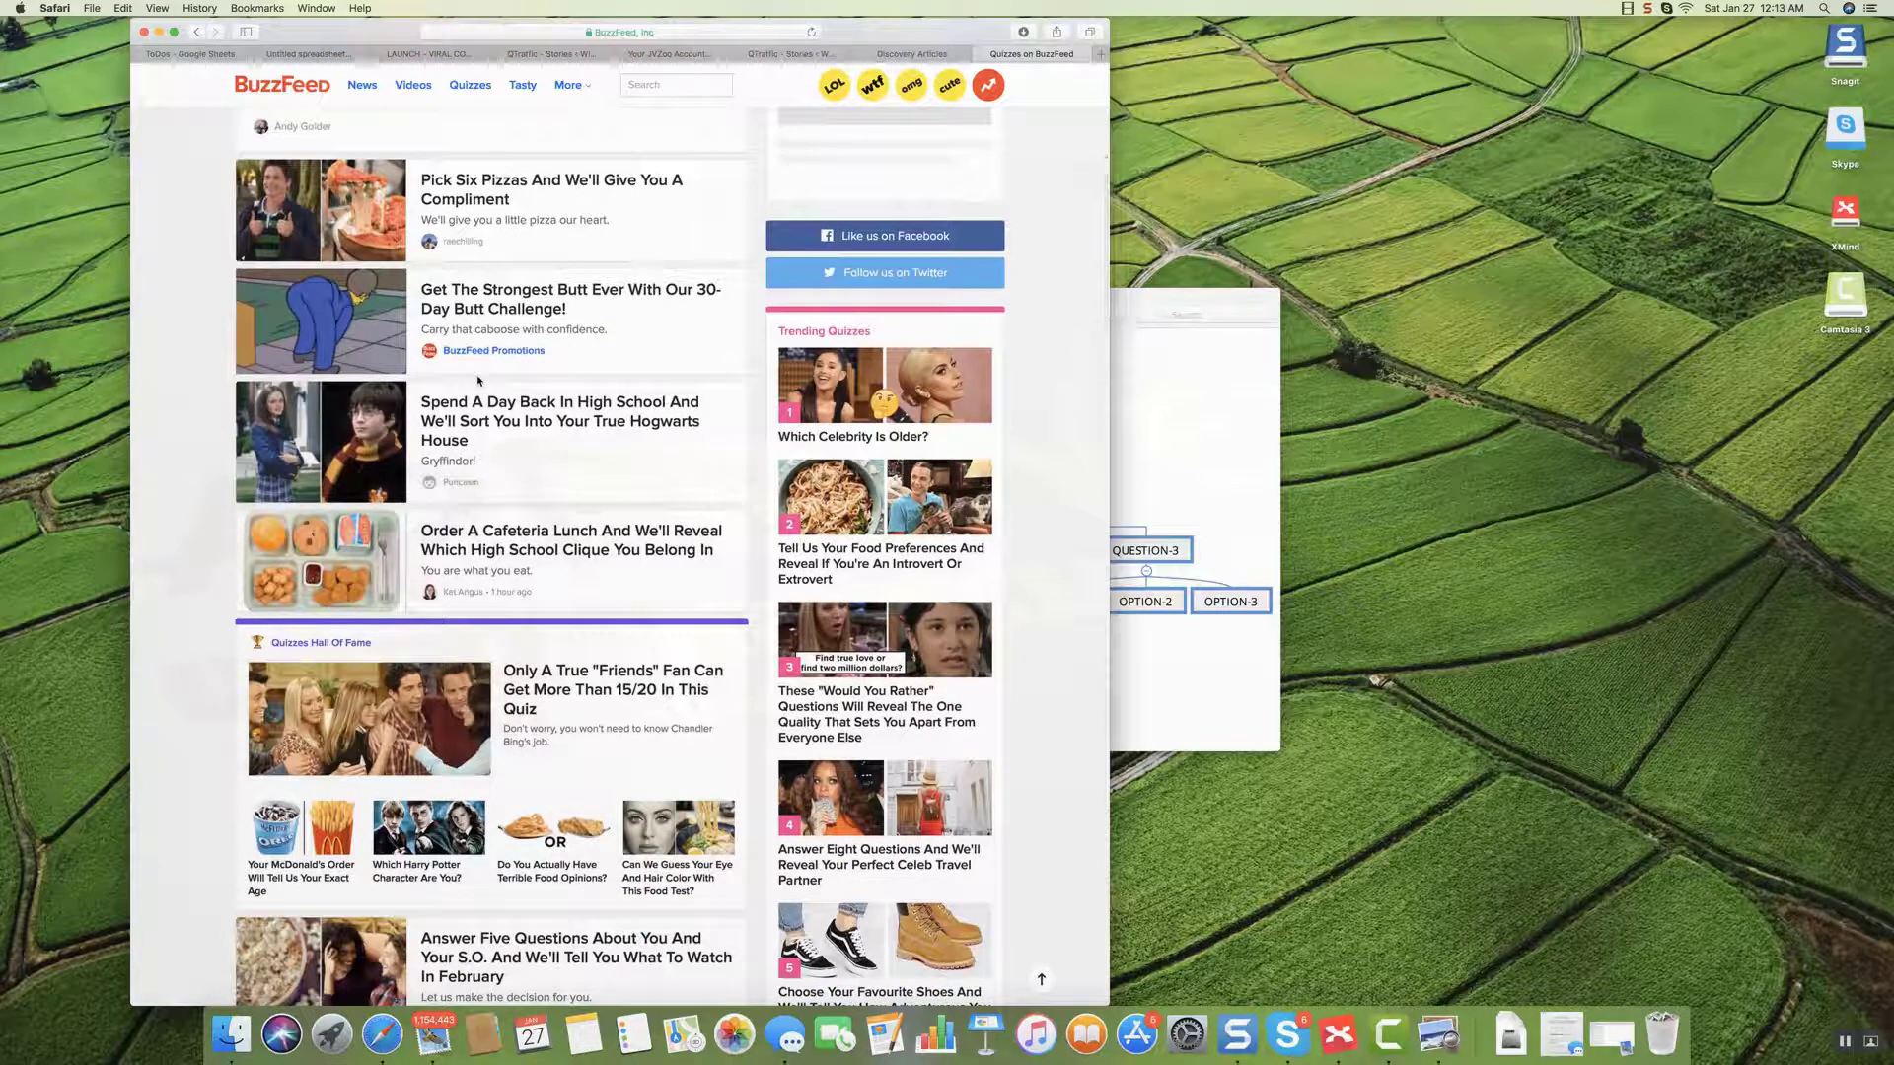
scroll(479, 380, "up", 1)
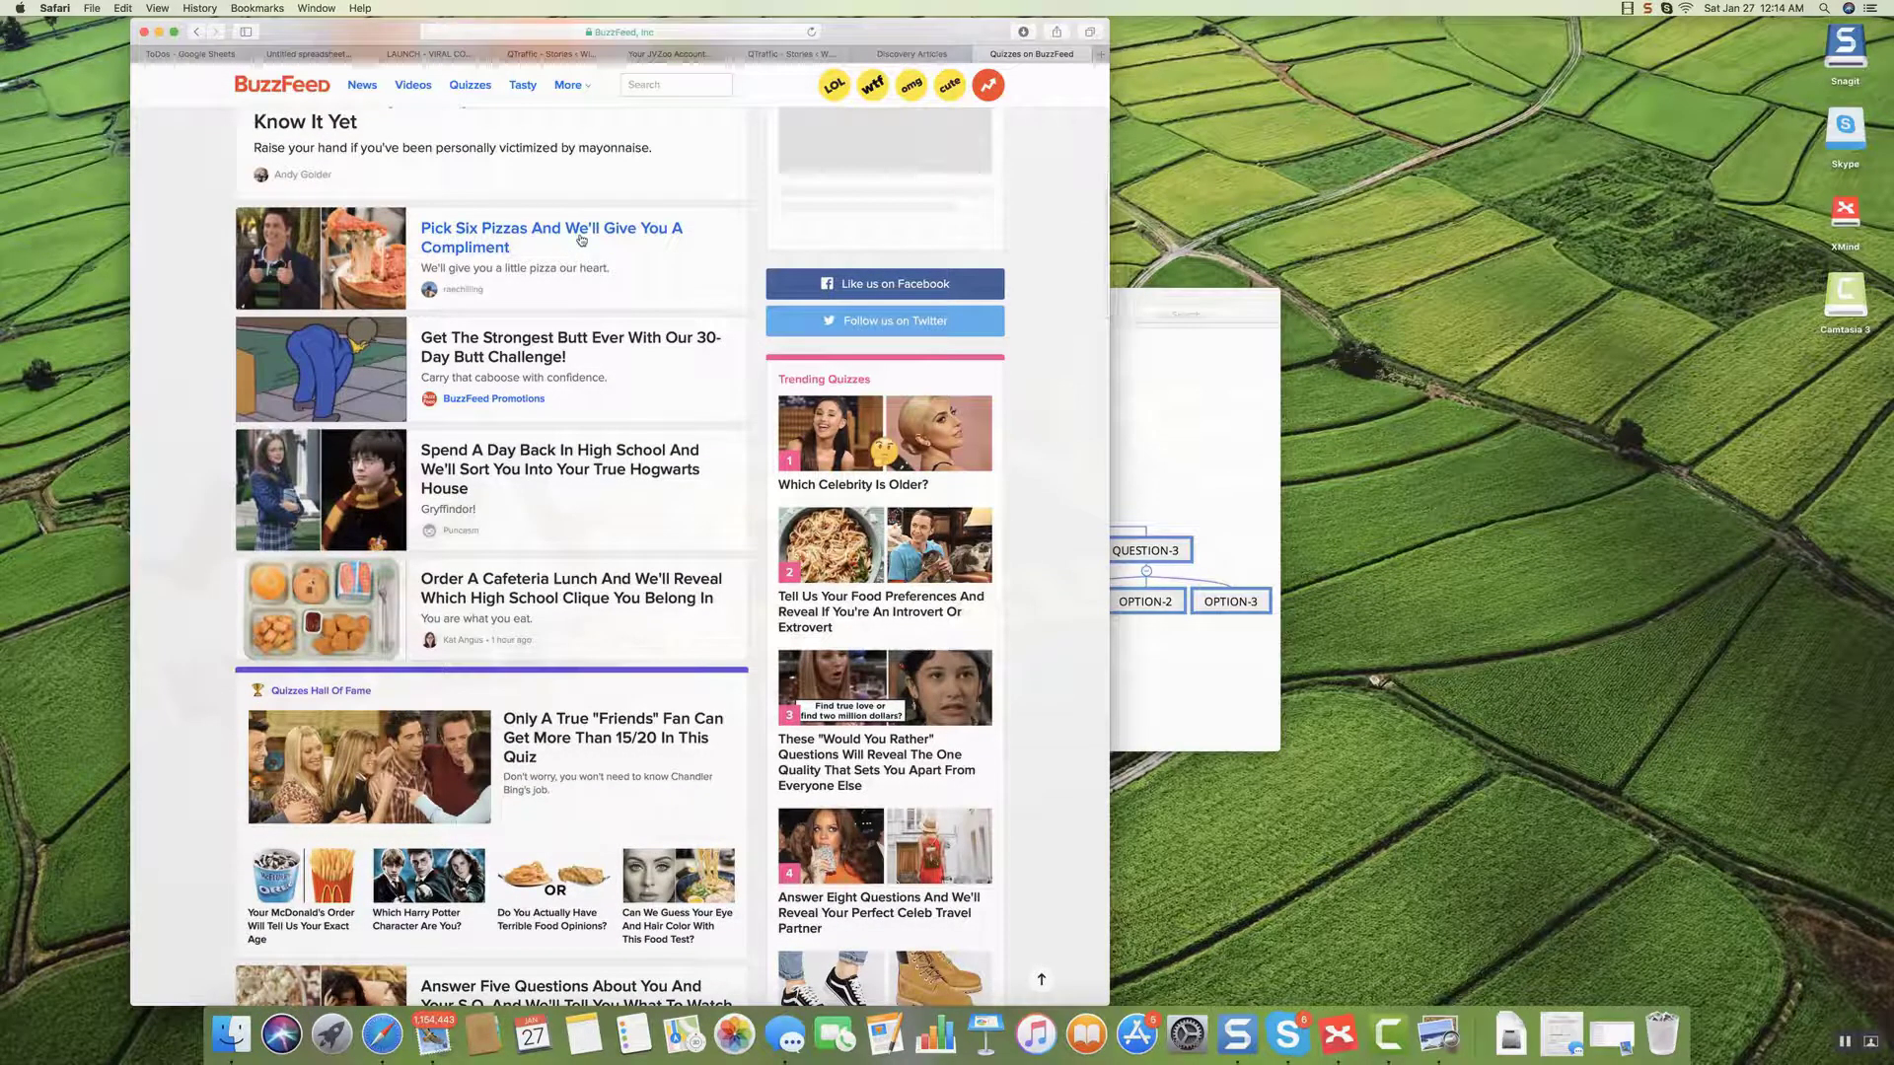
left_click(886, 485)
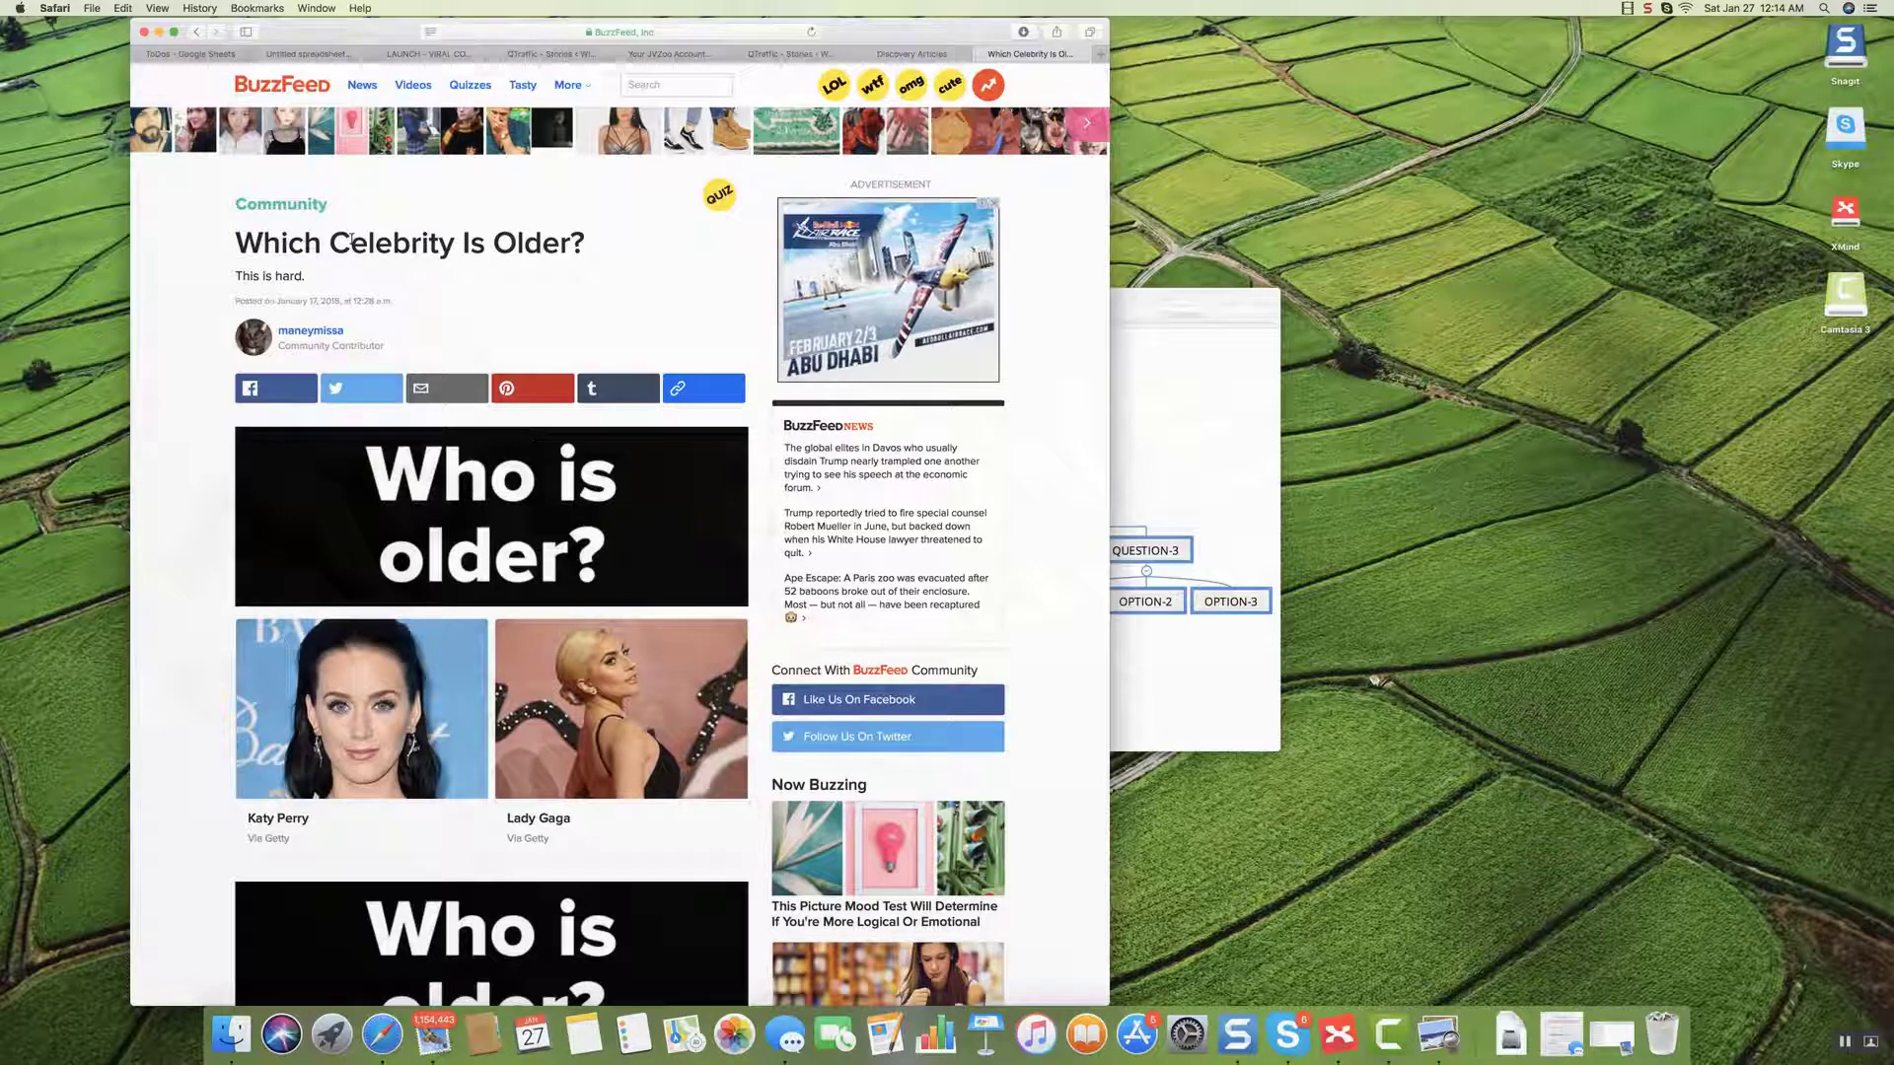
Move the content structure diagram window to the right of the Safari quiz.
left_click(1243, 333)
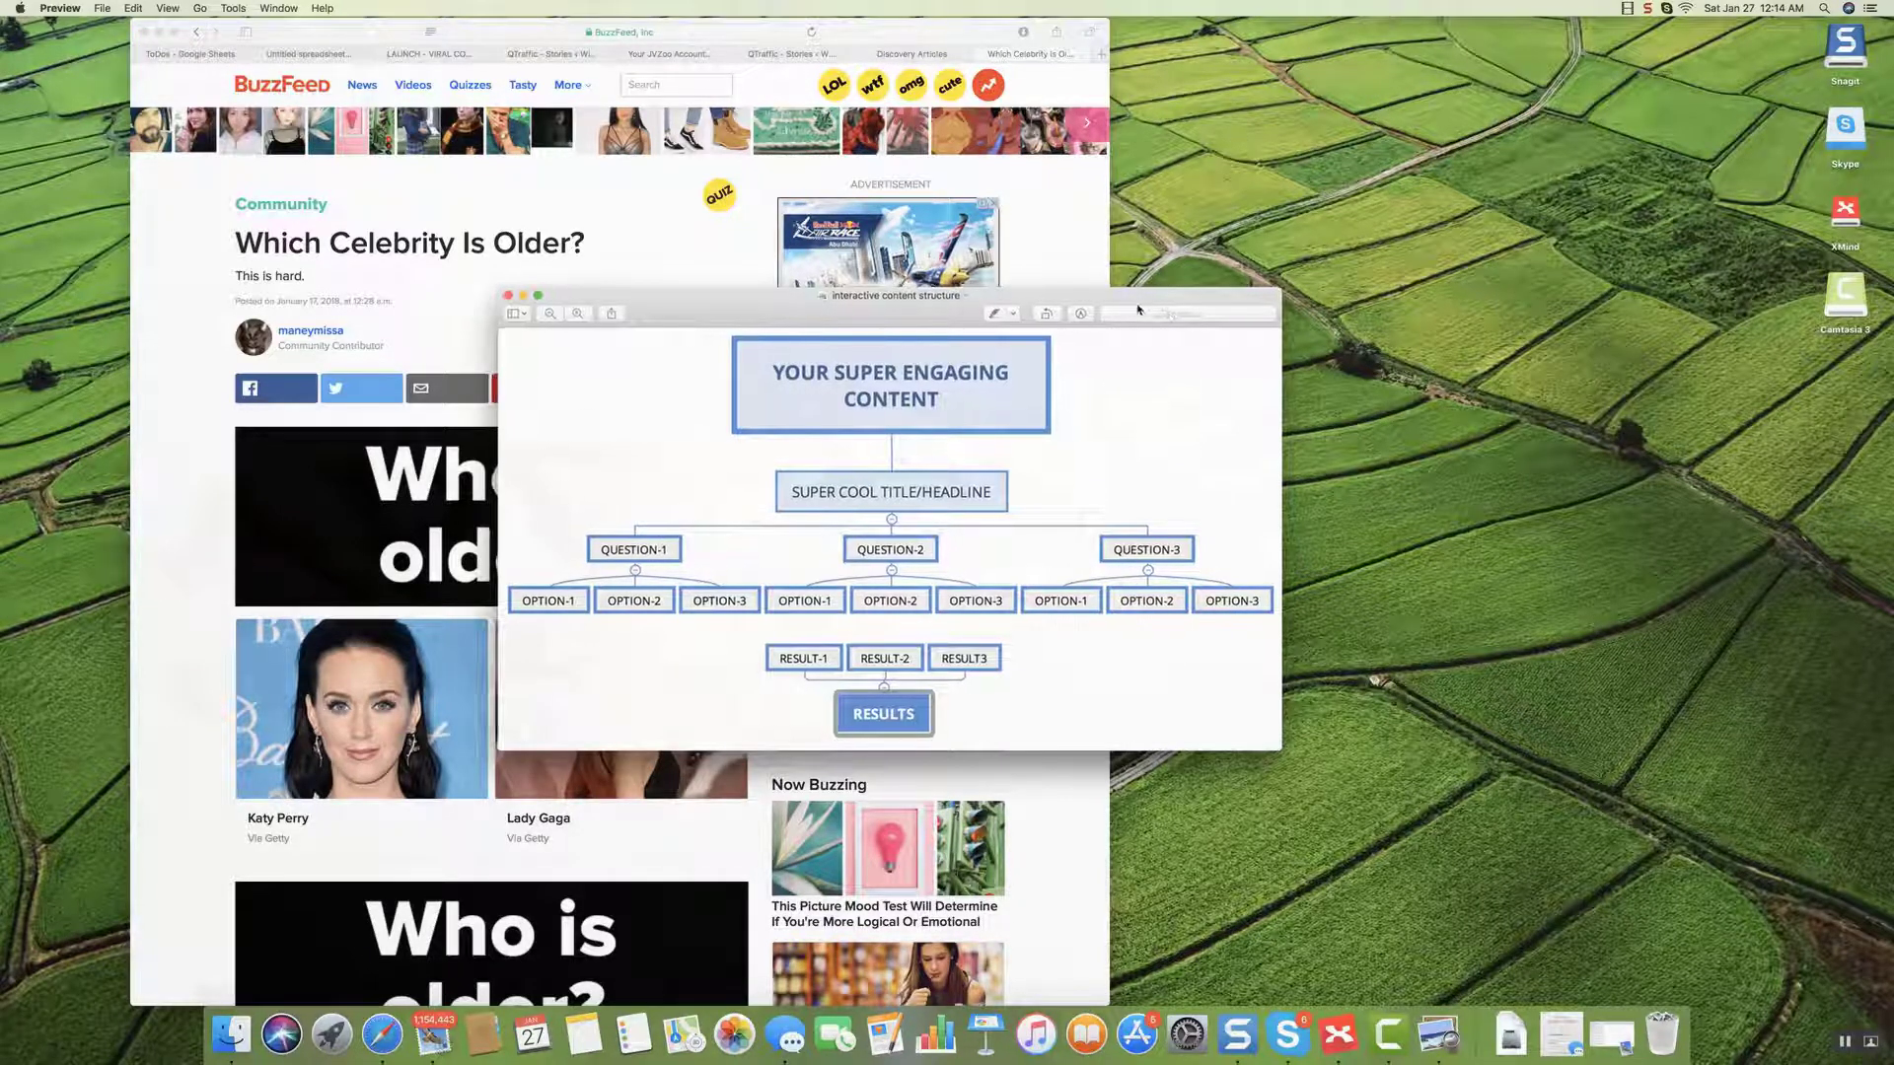
left_click_drag(1136, 310, 1527, 280)
scroll(478, 519, "down", 12)
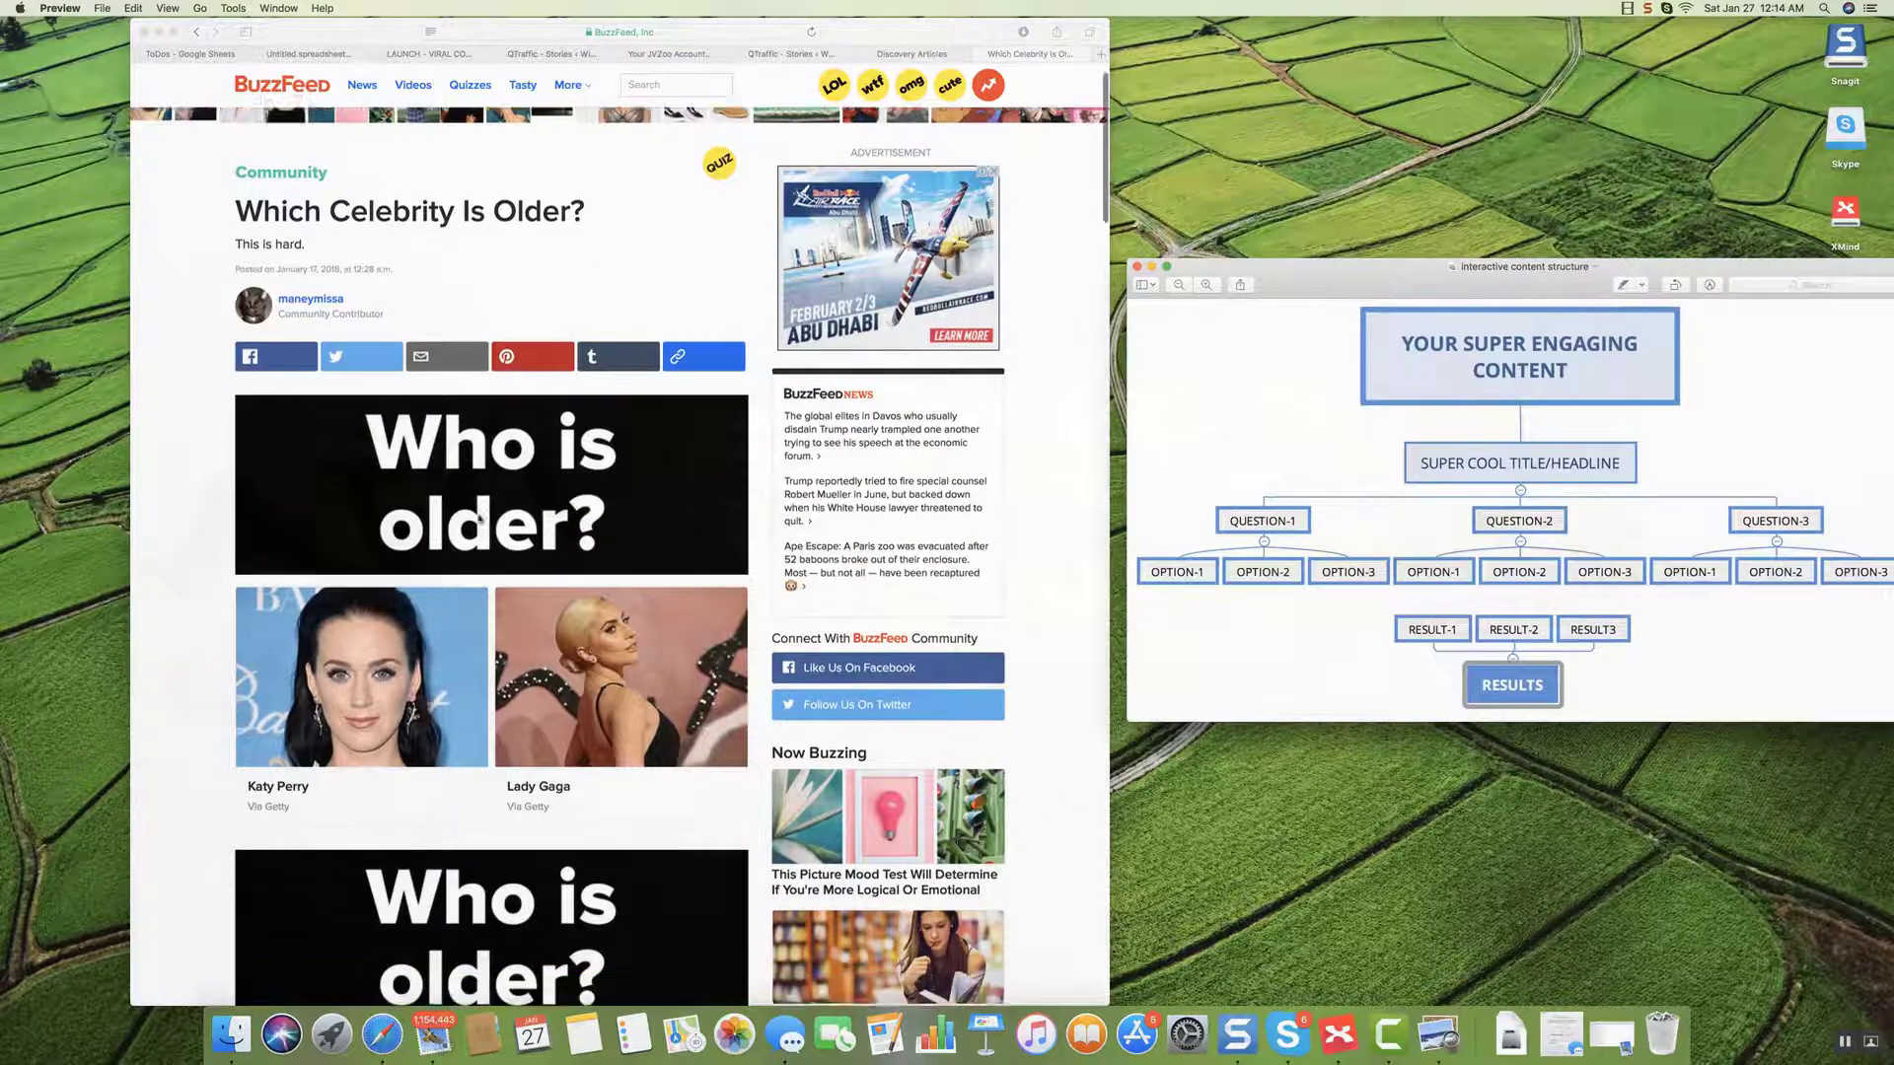
scroll(479, 520, "up", 12)
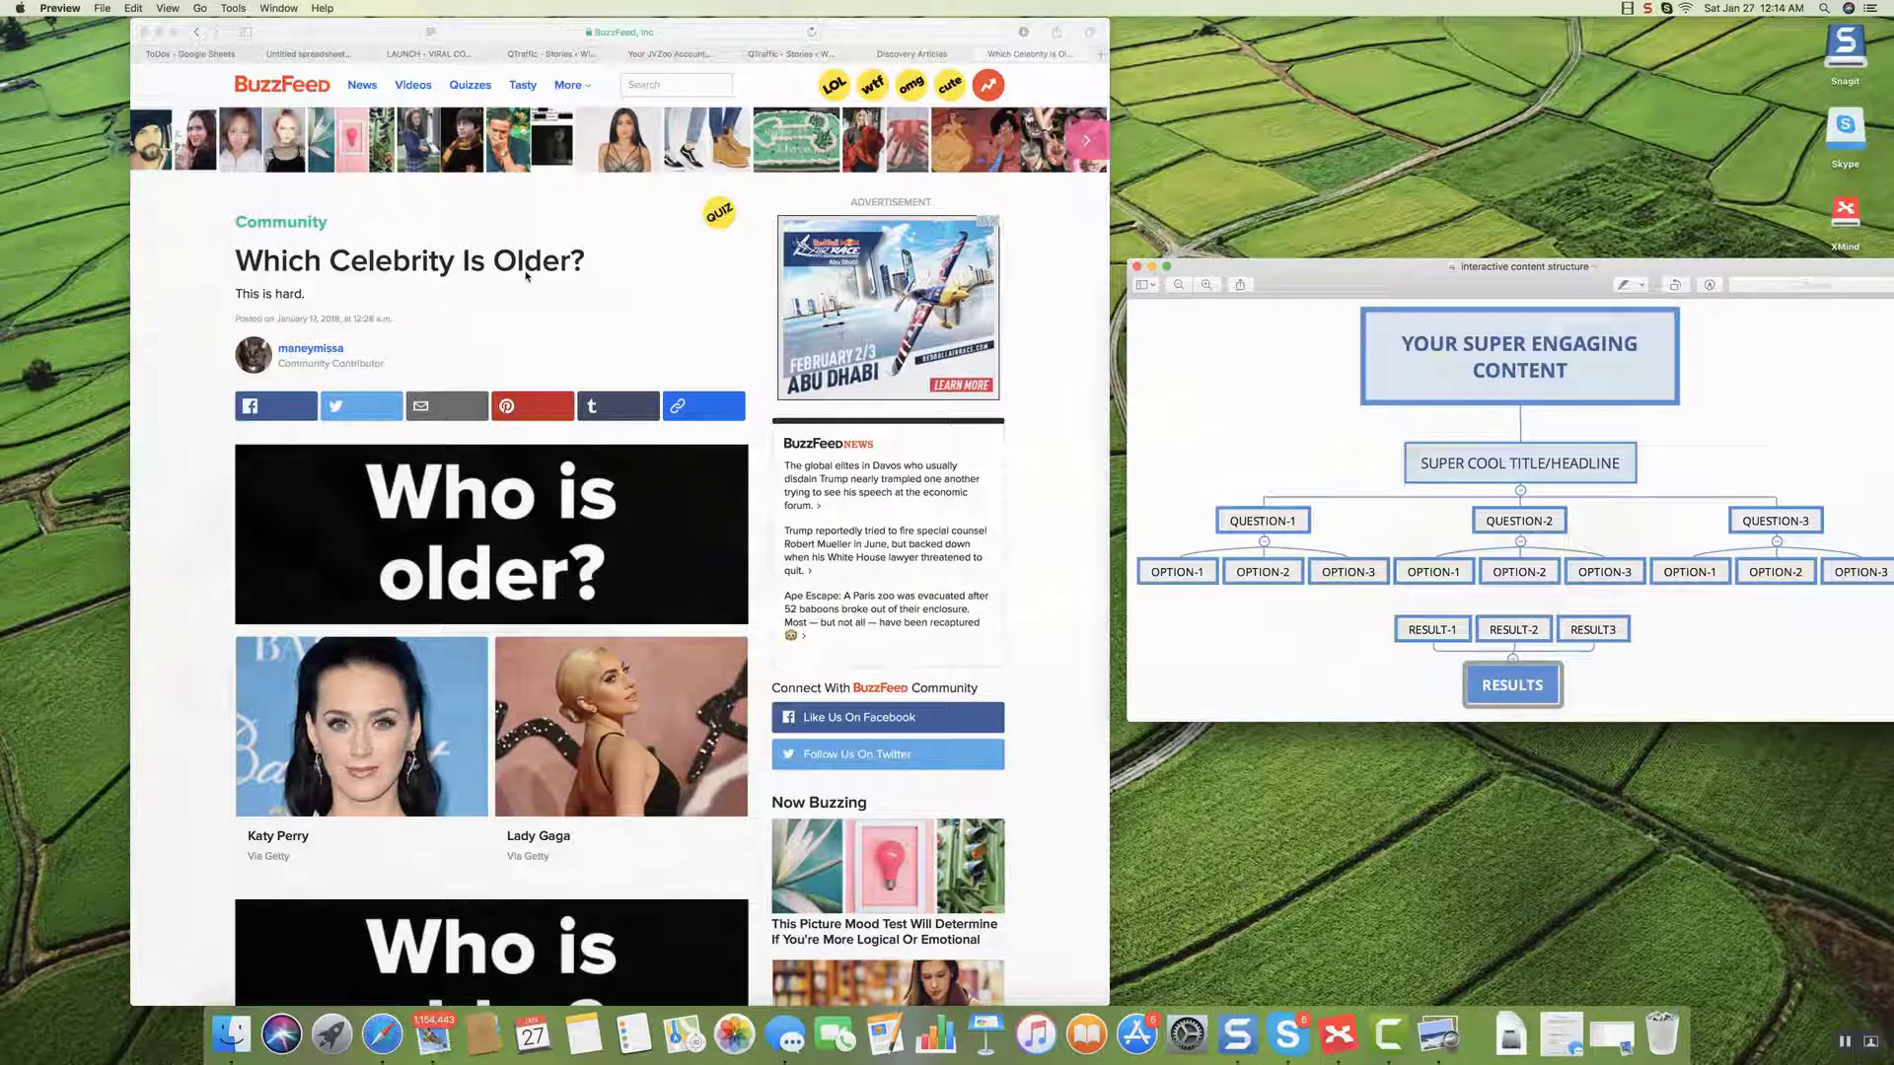
Scroll through the quiz's 'Who is older?' celebrity pairs and return focus to Safari.
scroll(512, 299, "down", 2)
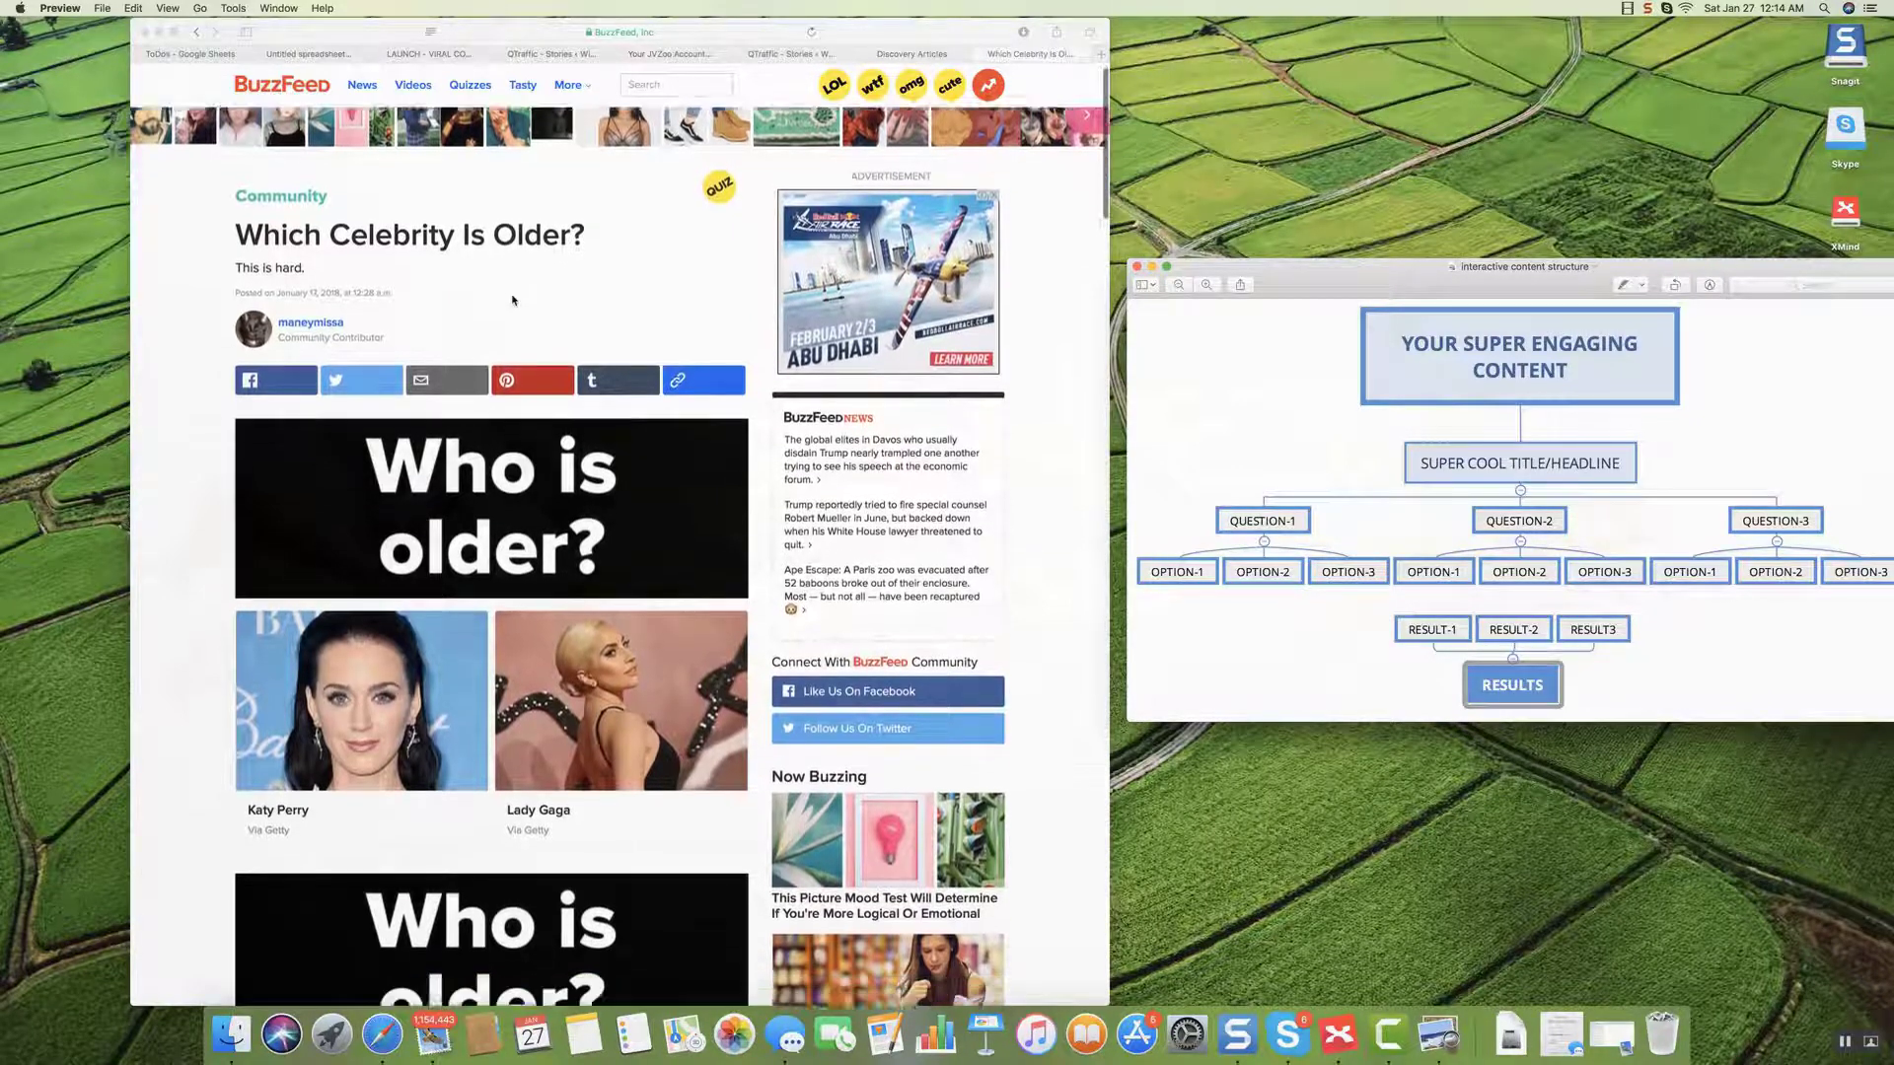
scroll(512, 300, "down", 4)
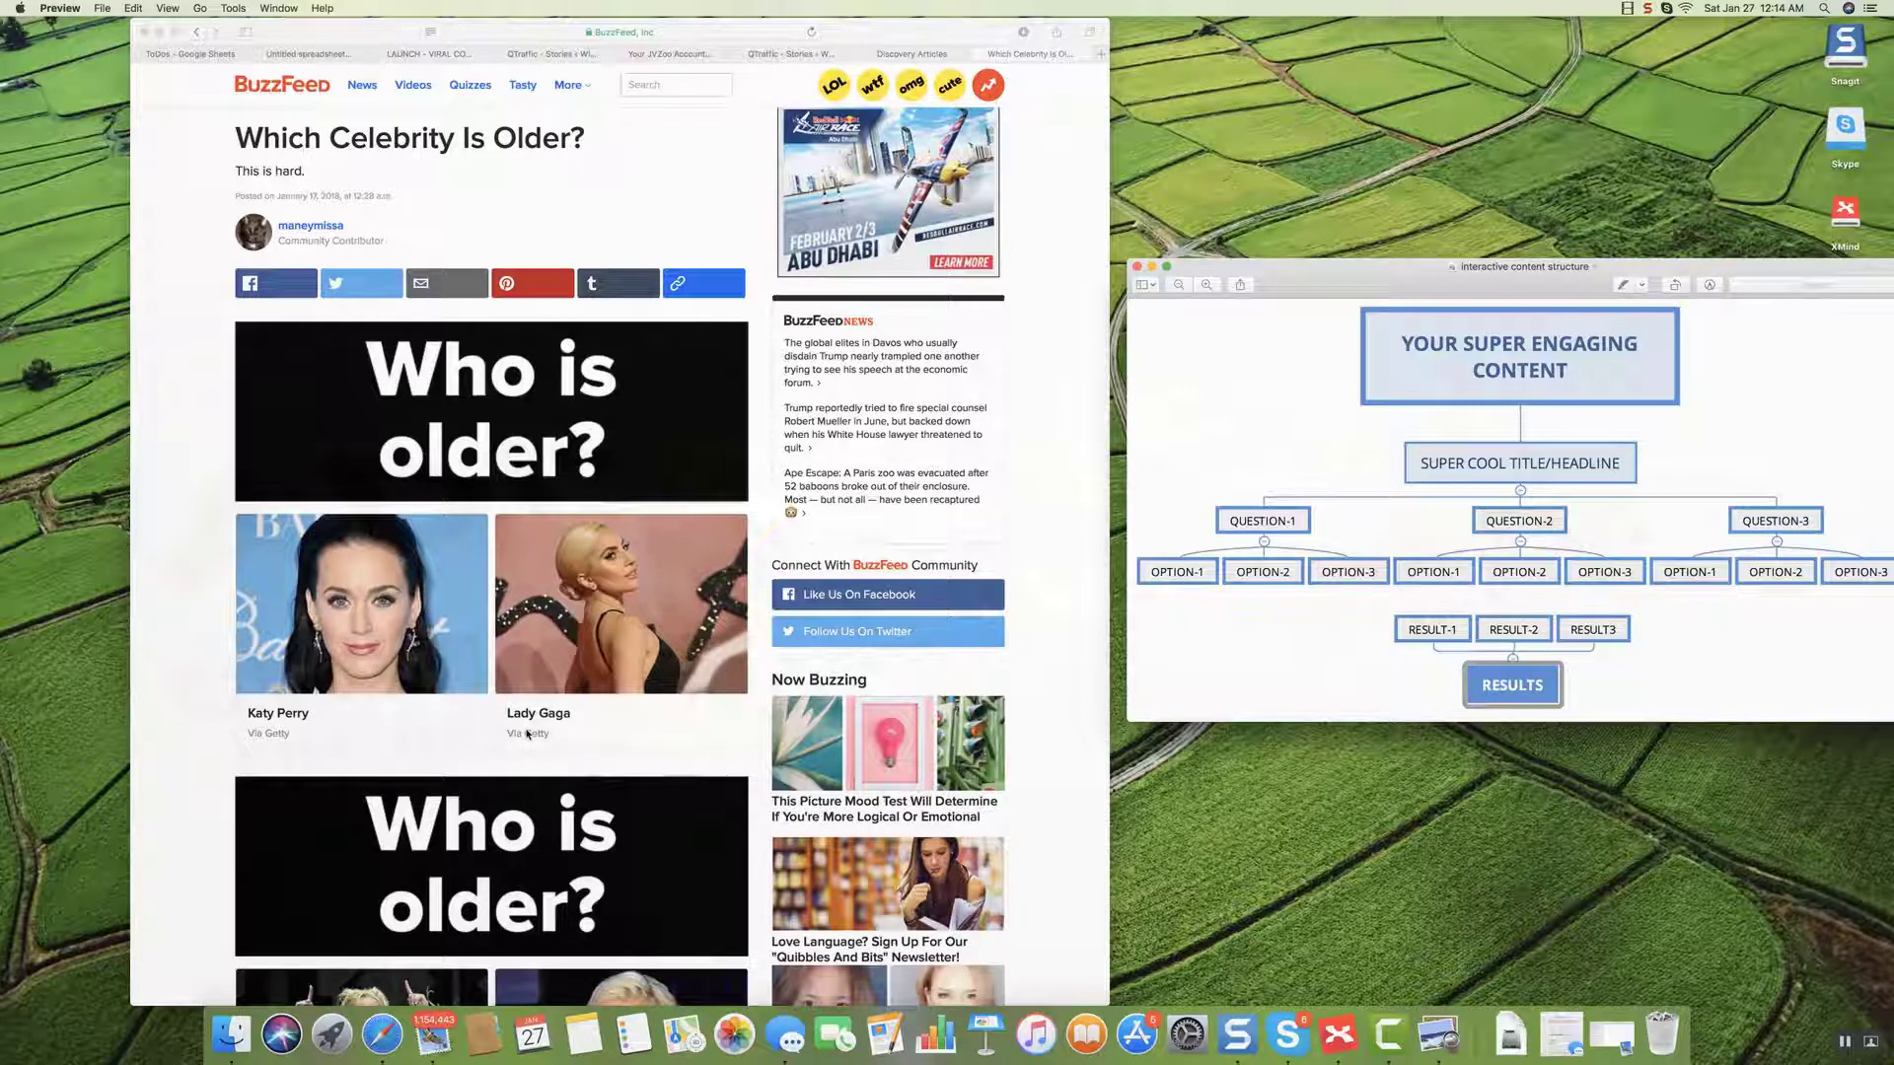
scroll(528, 733, "down", 5)
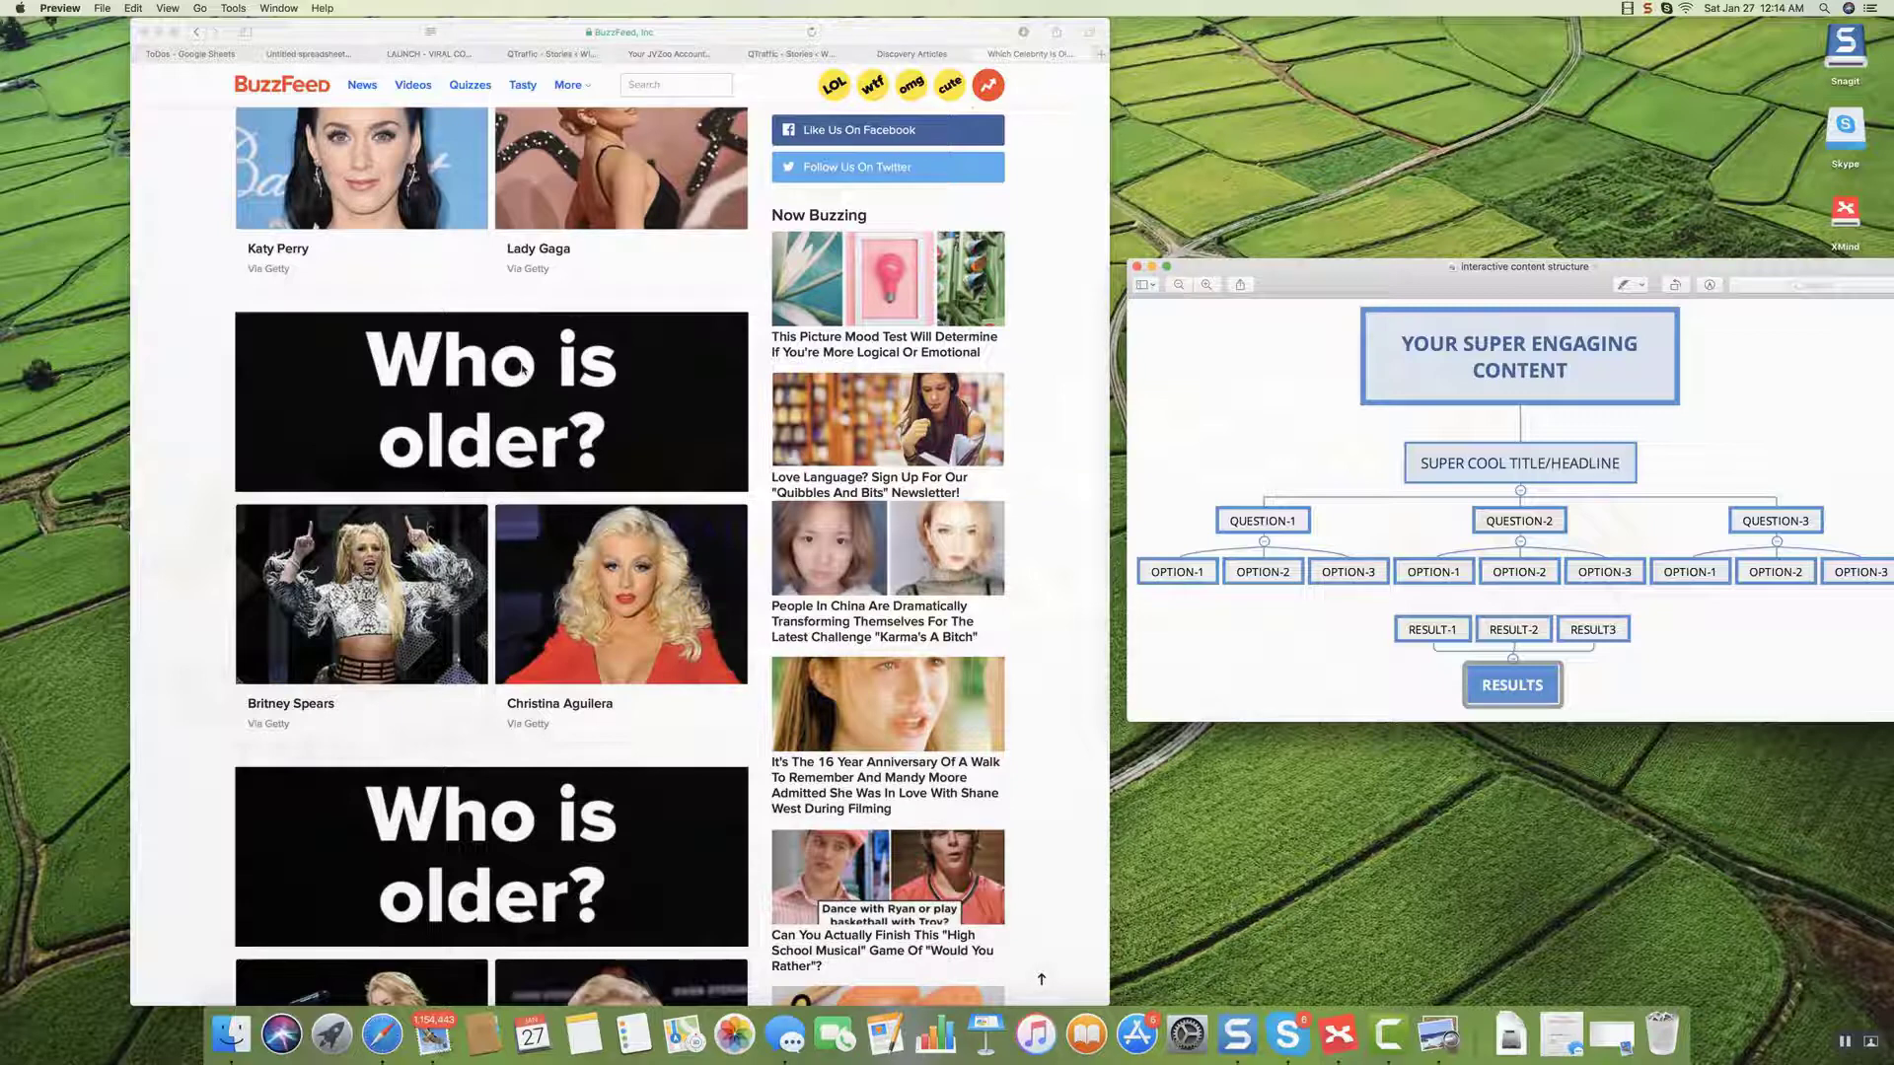
scroll(523, 369, "up", 1)
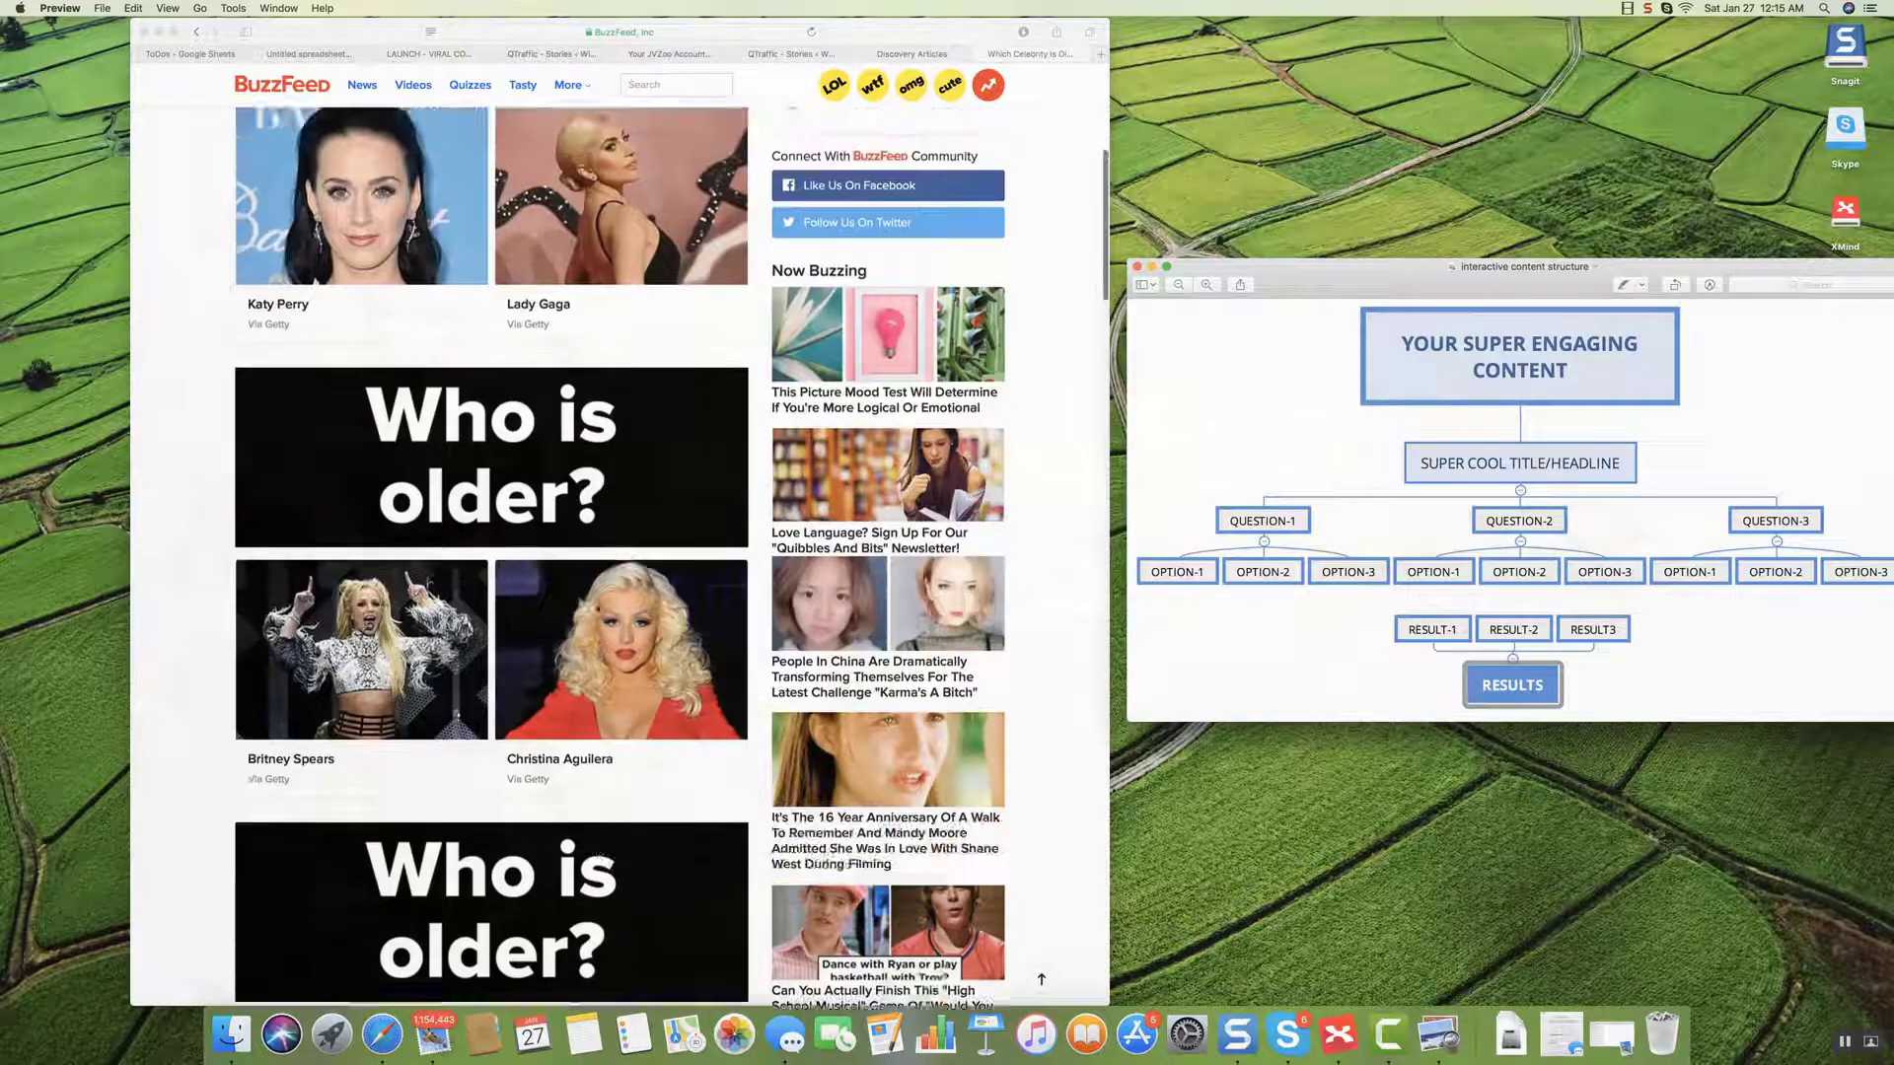
scroll(597, 609, "down", 8)
scroll(597, 609, "down", 17)
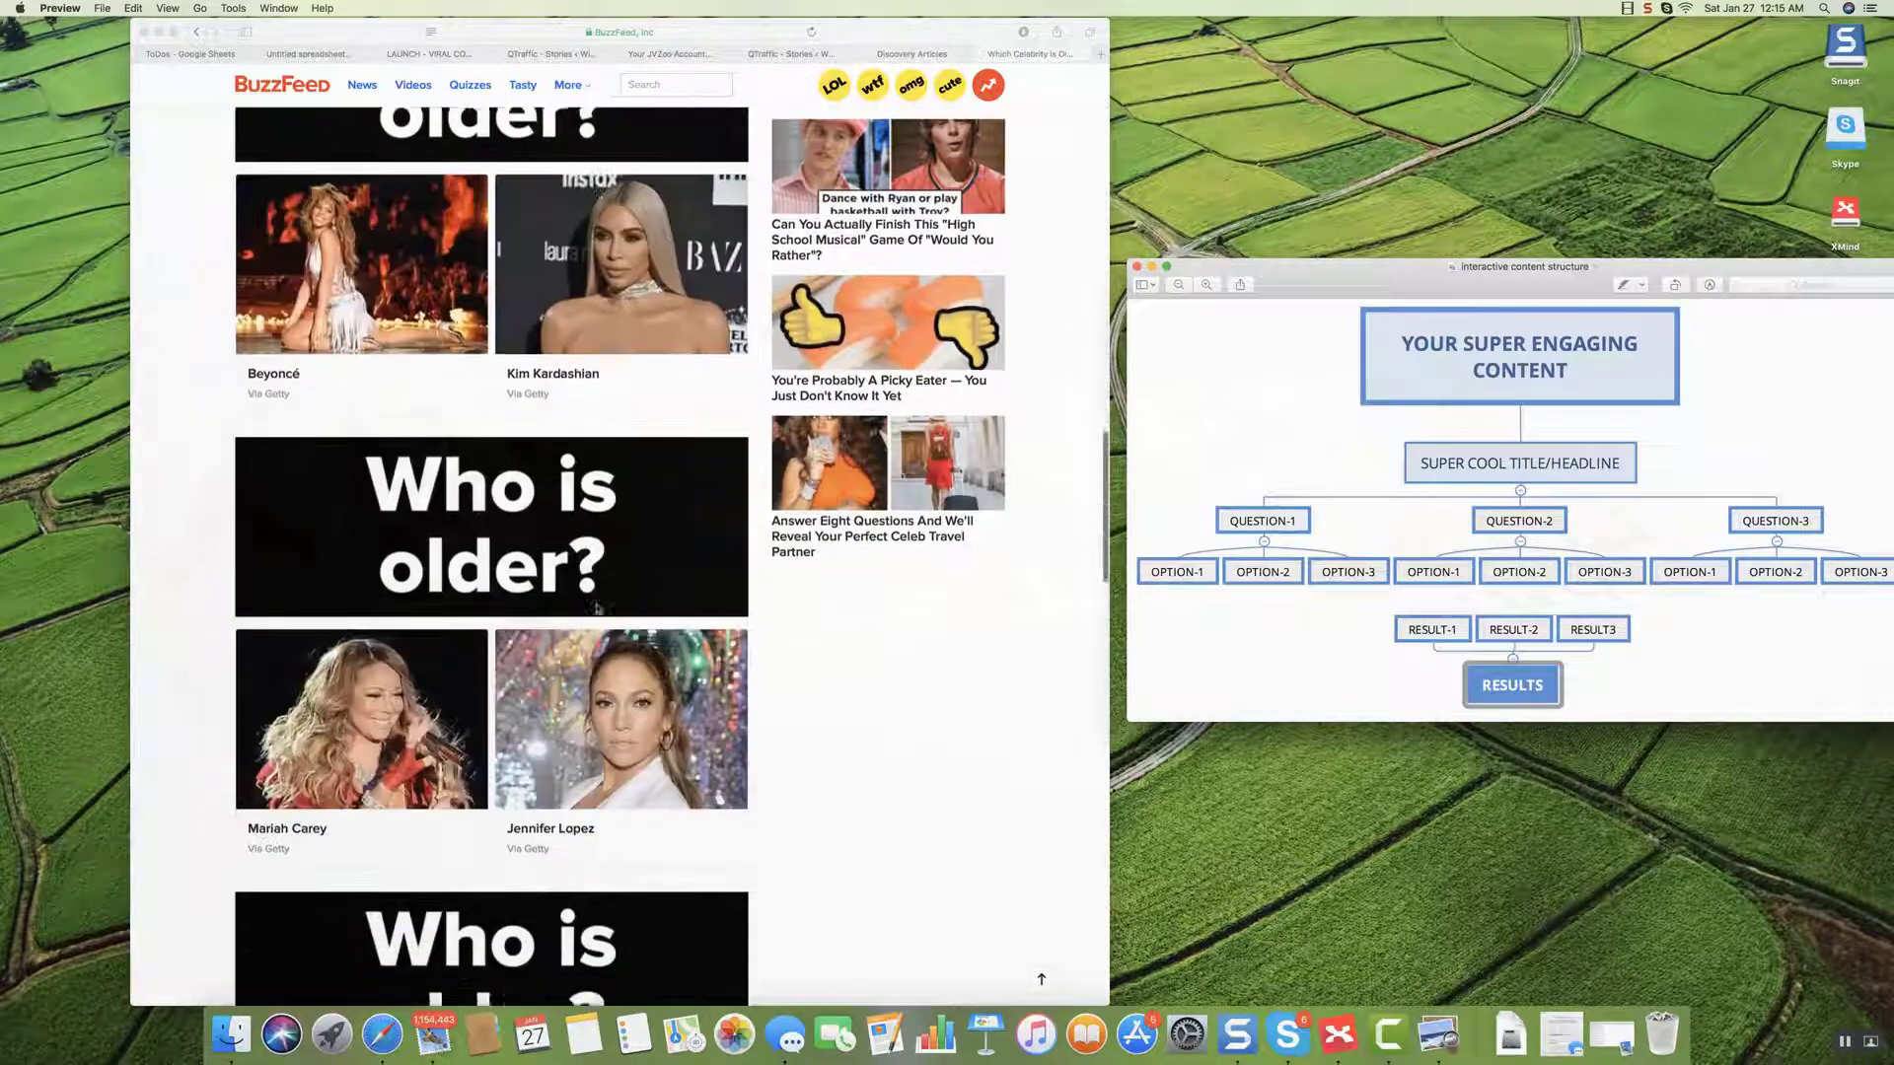
scroll(596, 608, "down", 4)
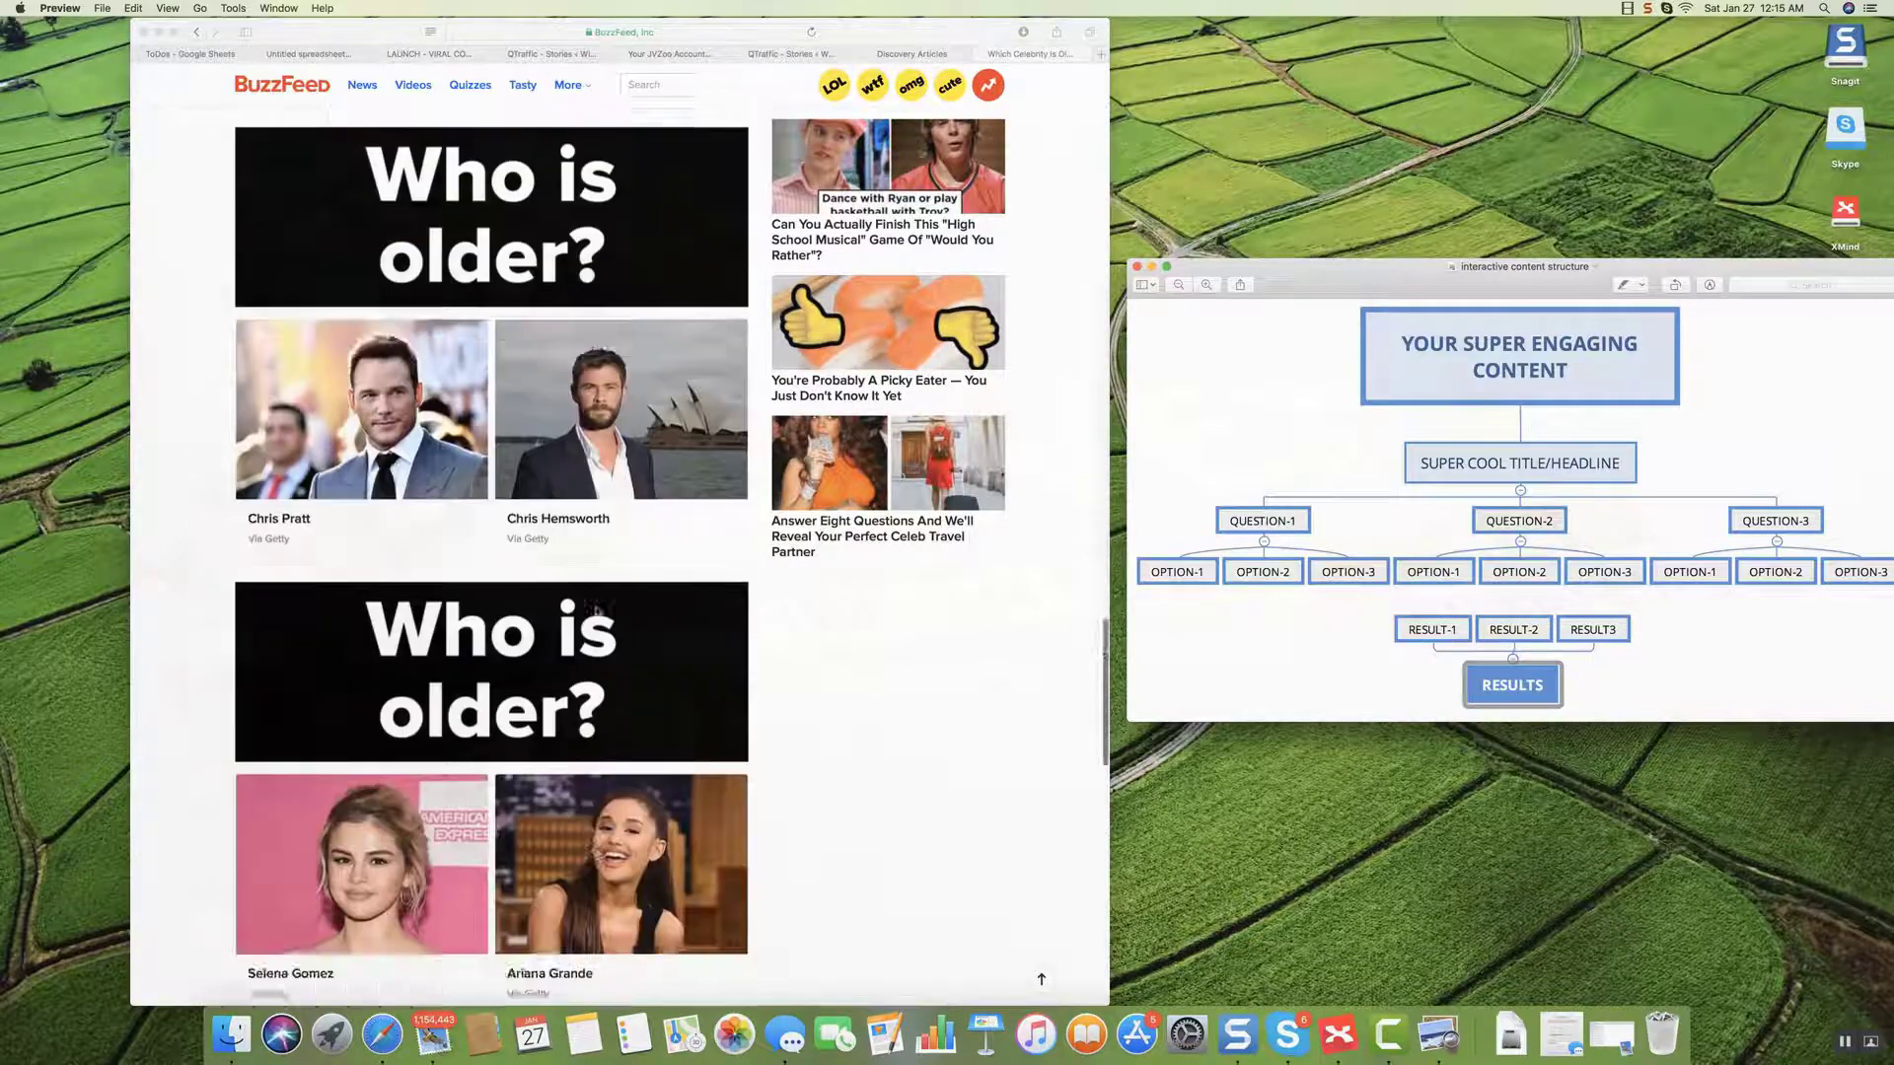
scroll(597, 608, "up", 20)
scroll(595, 618, "up", 7)
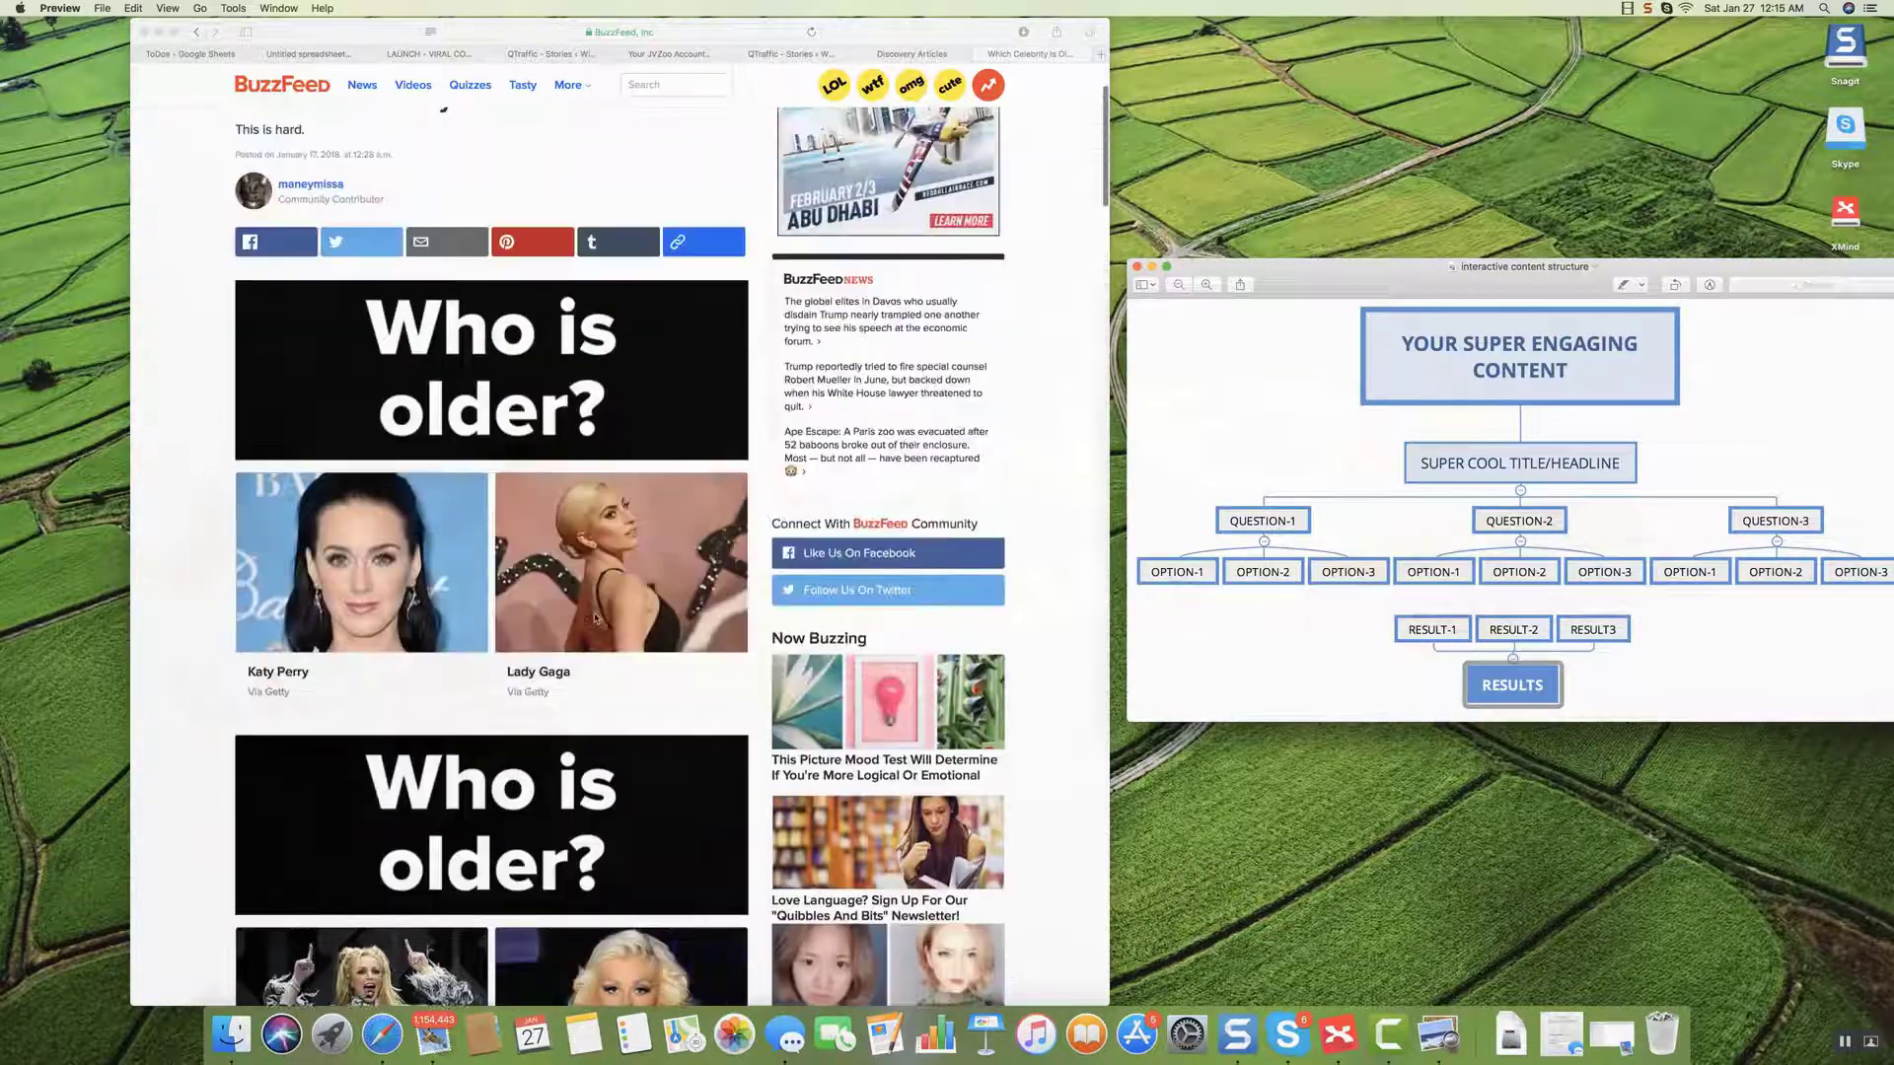
scroll(370, 515, "down", 3)
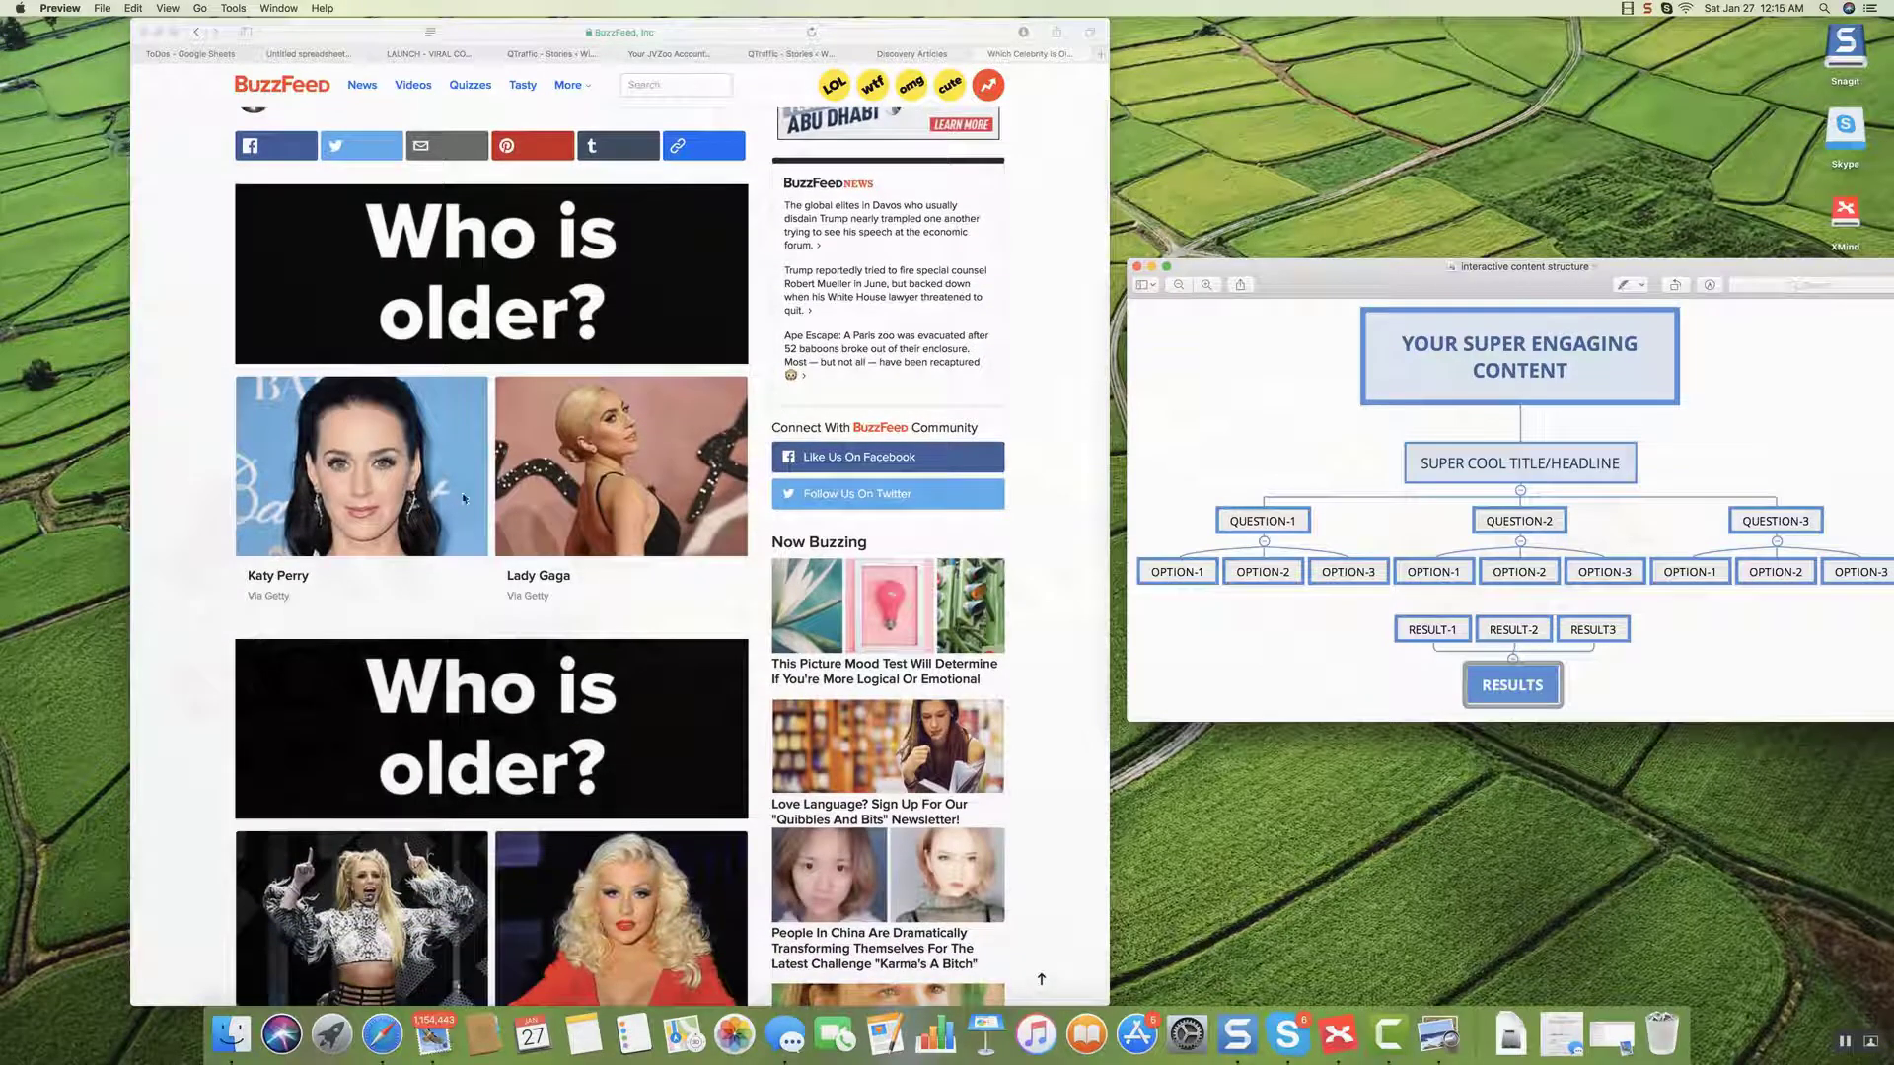
left_click(345, 470)
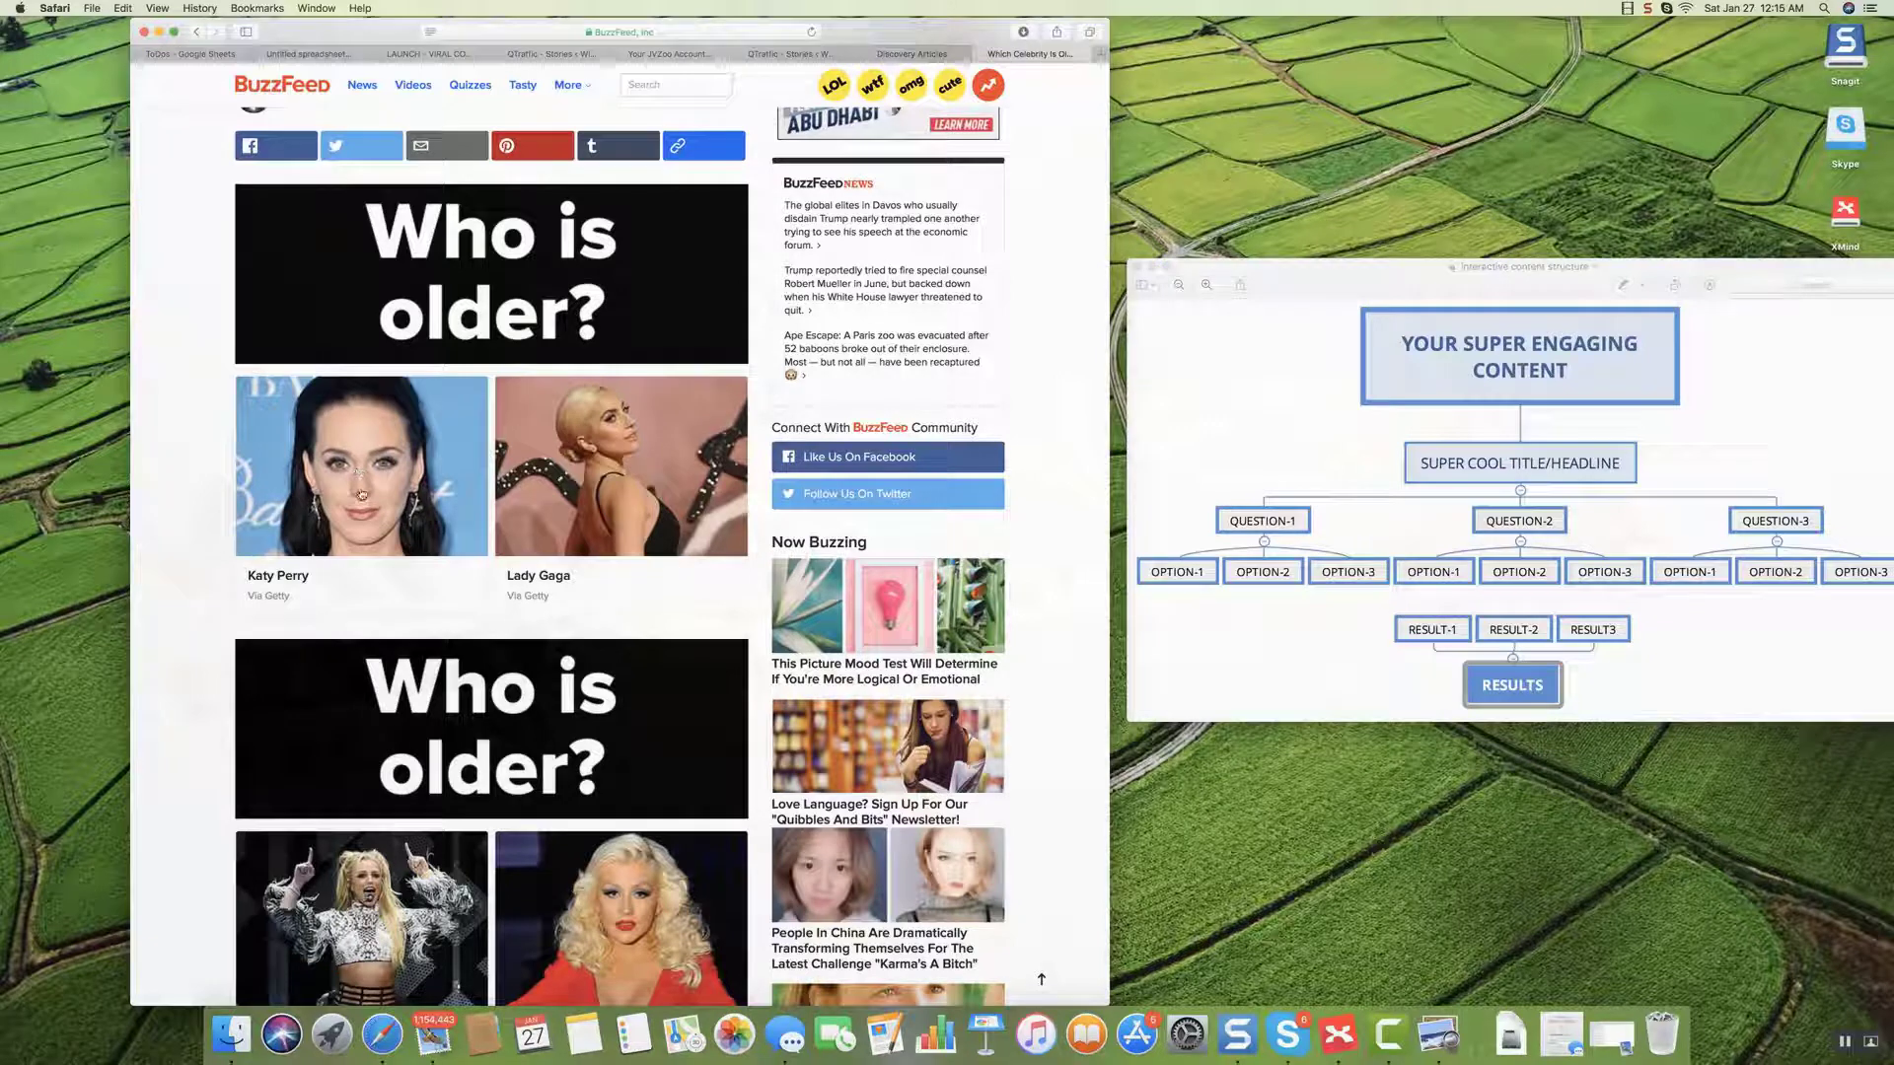
Answer each 'Who is older?' pair, picking Katy Perry, Christina Aguilera, Shakira, and finally Miley Cyrus.
left_click(361, 494)
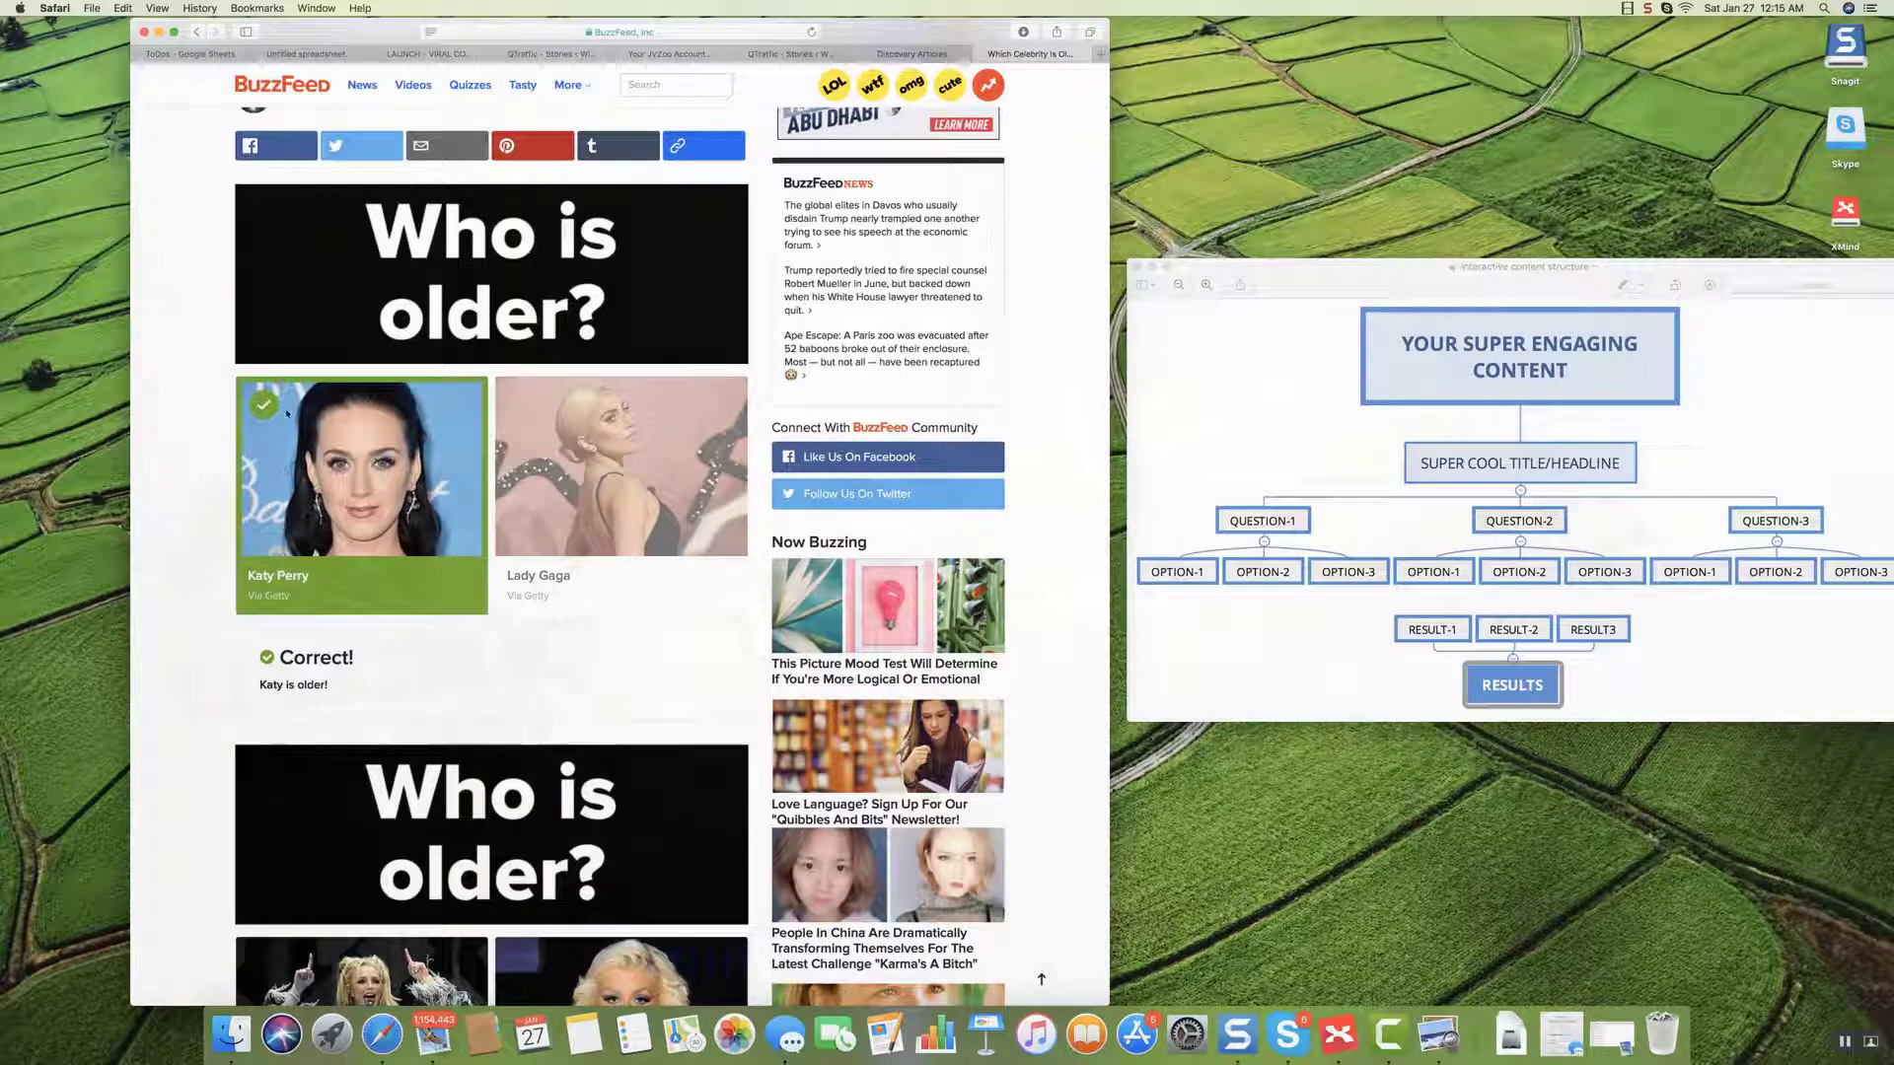
scroll(345, 375, "down", 5)
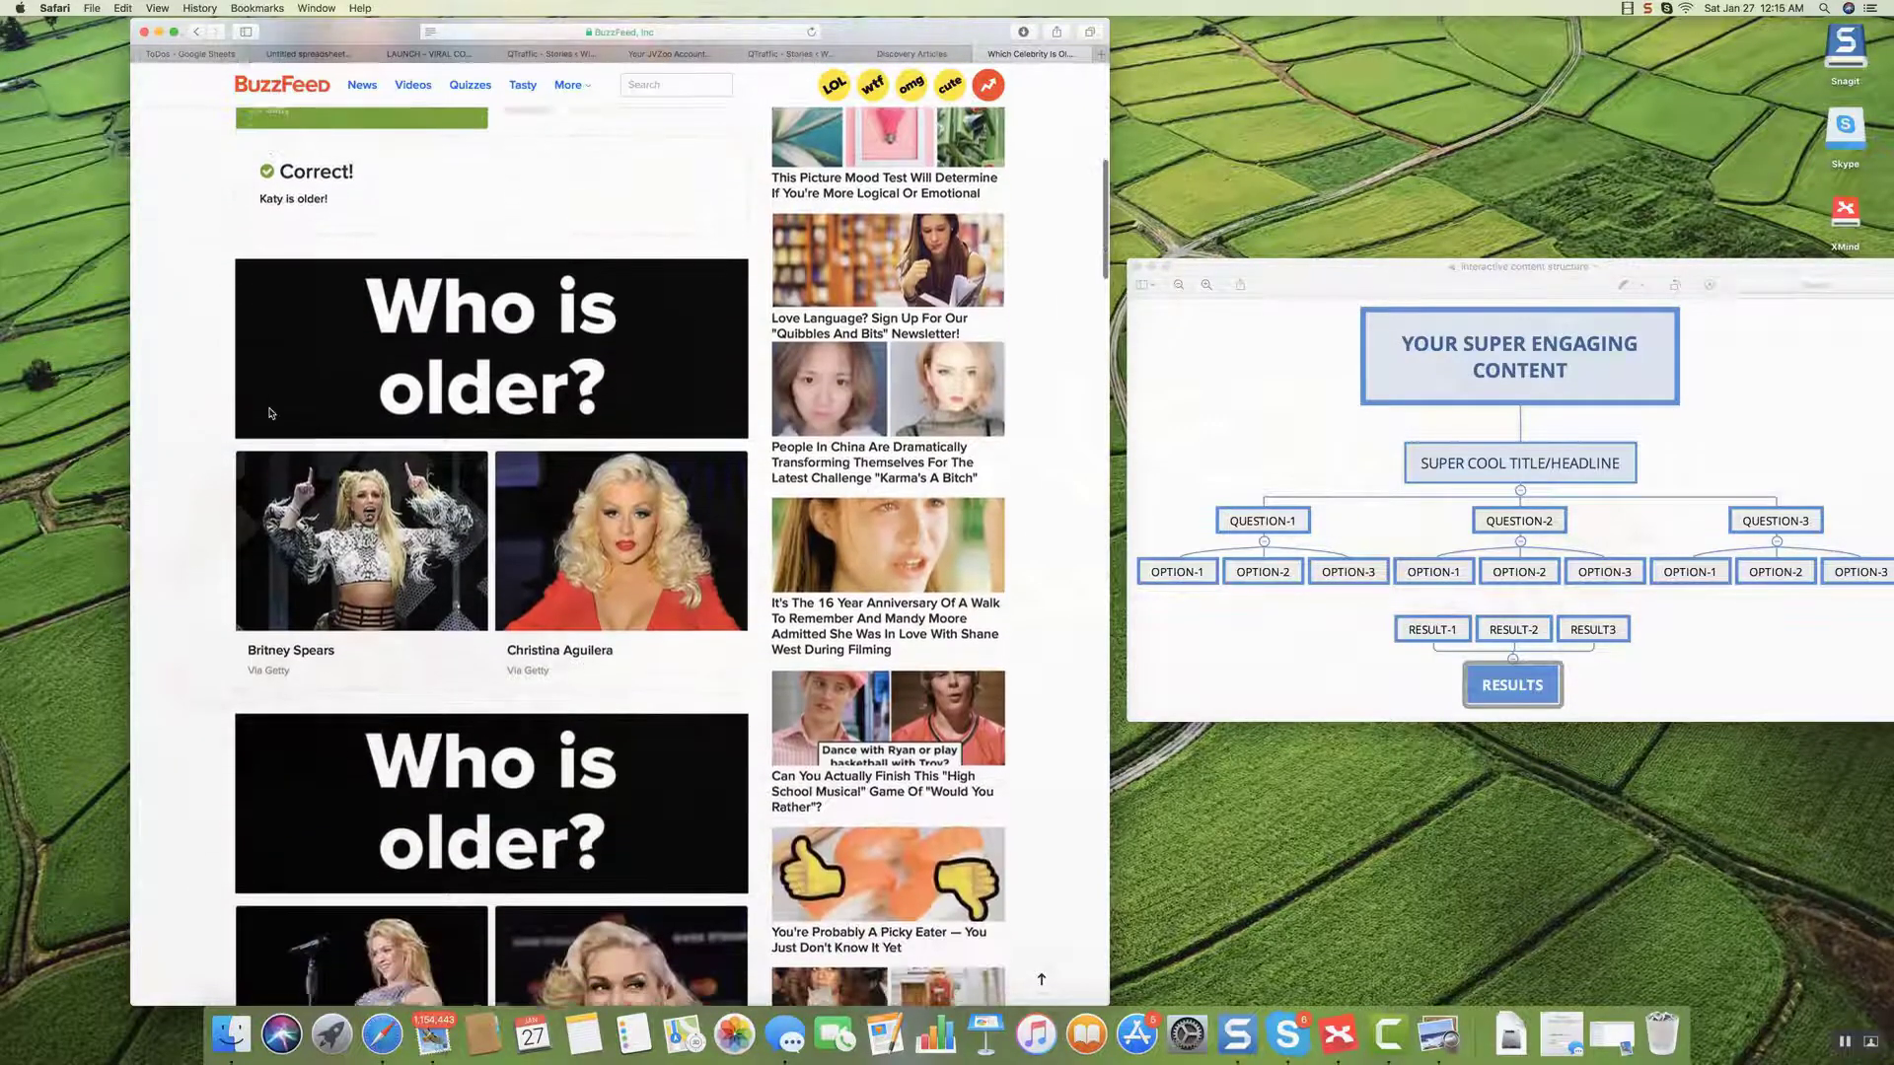
left_click(571, 464)
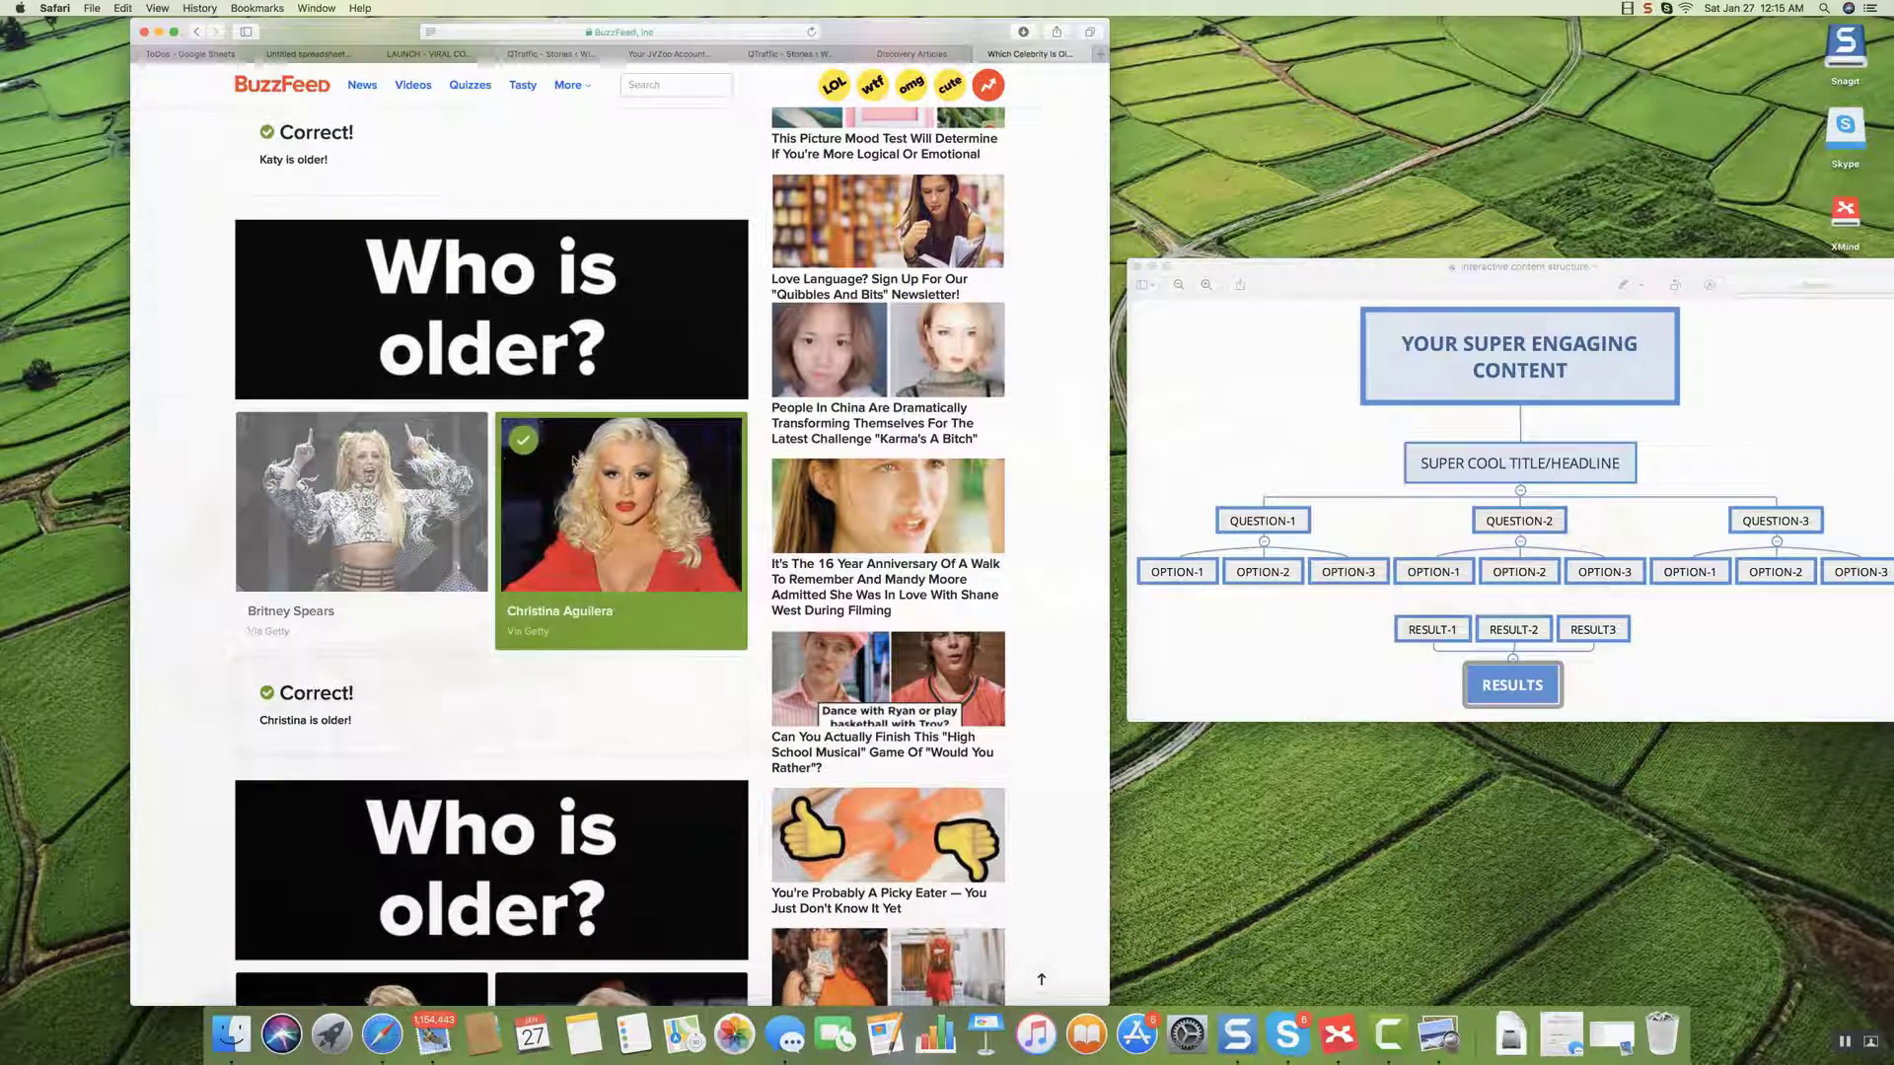
scroll(571, 464, "down", 6)
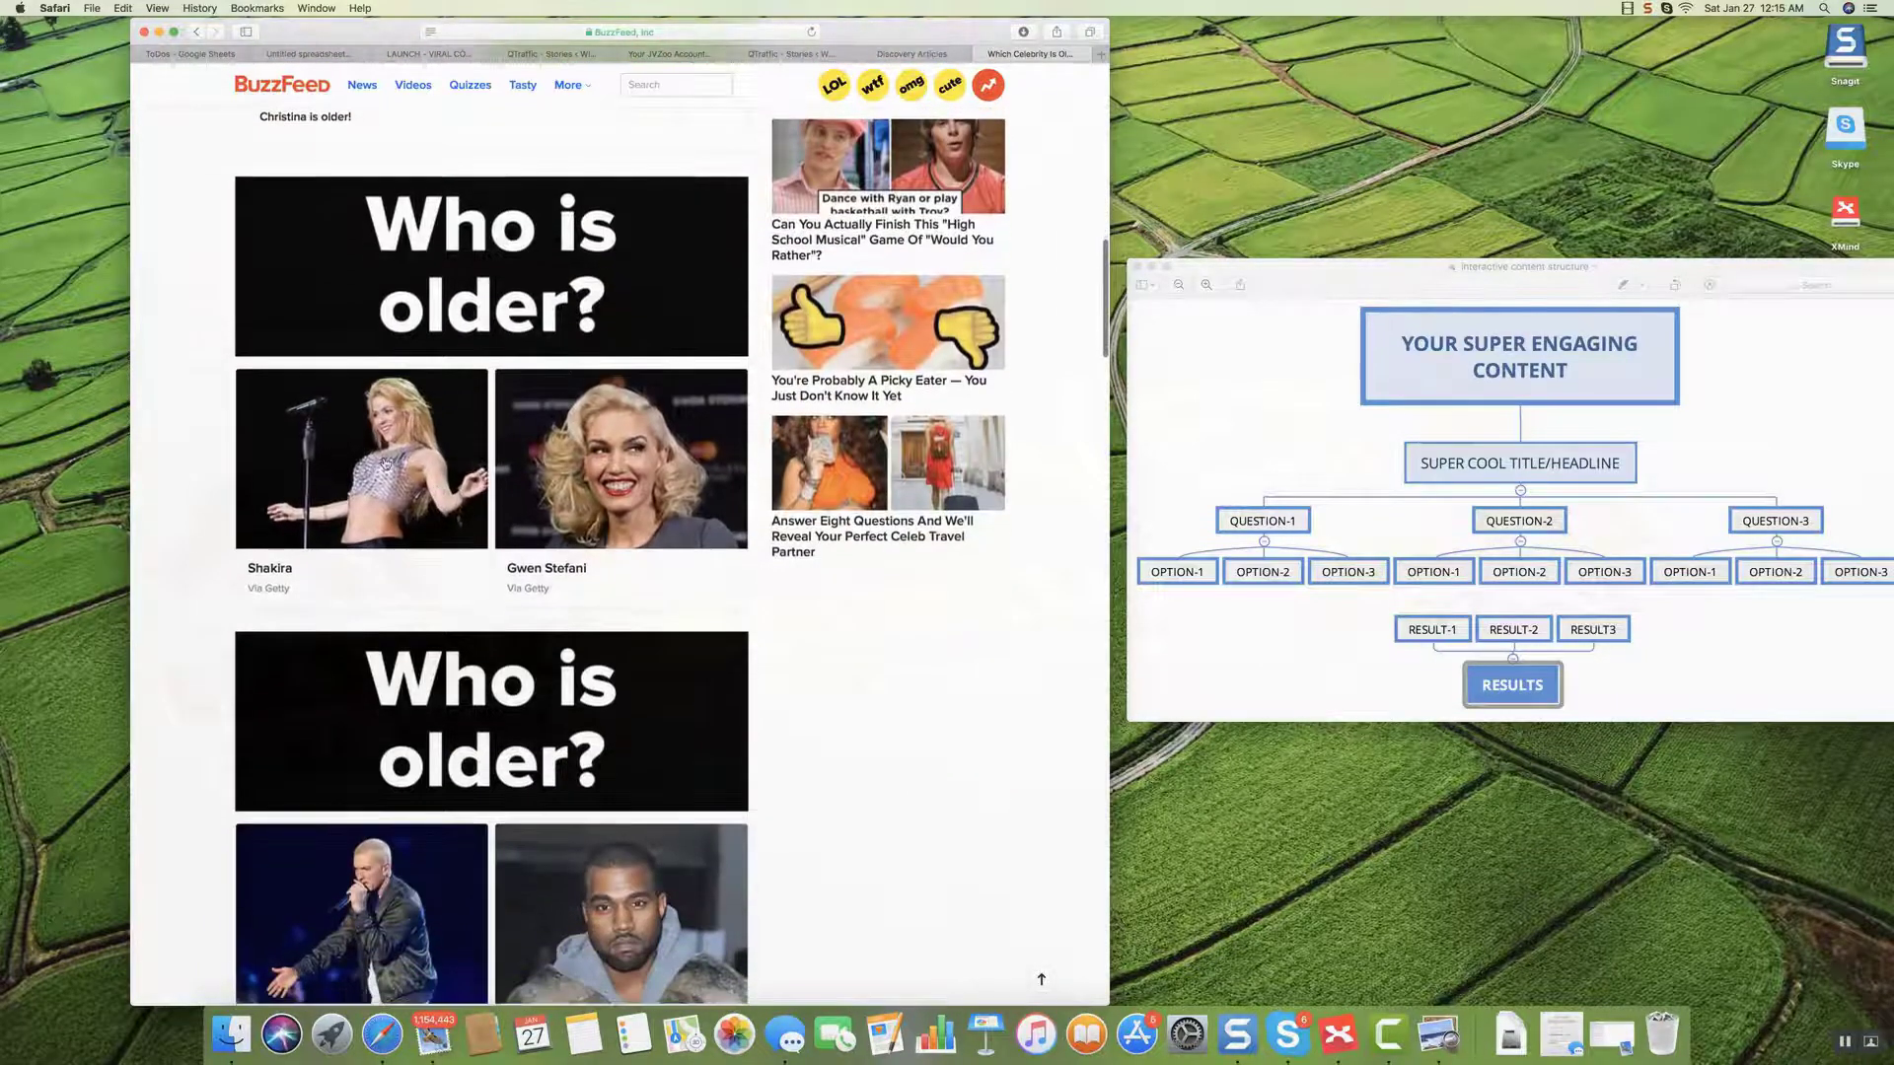
left_click(385, 459)
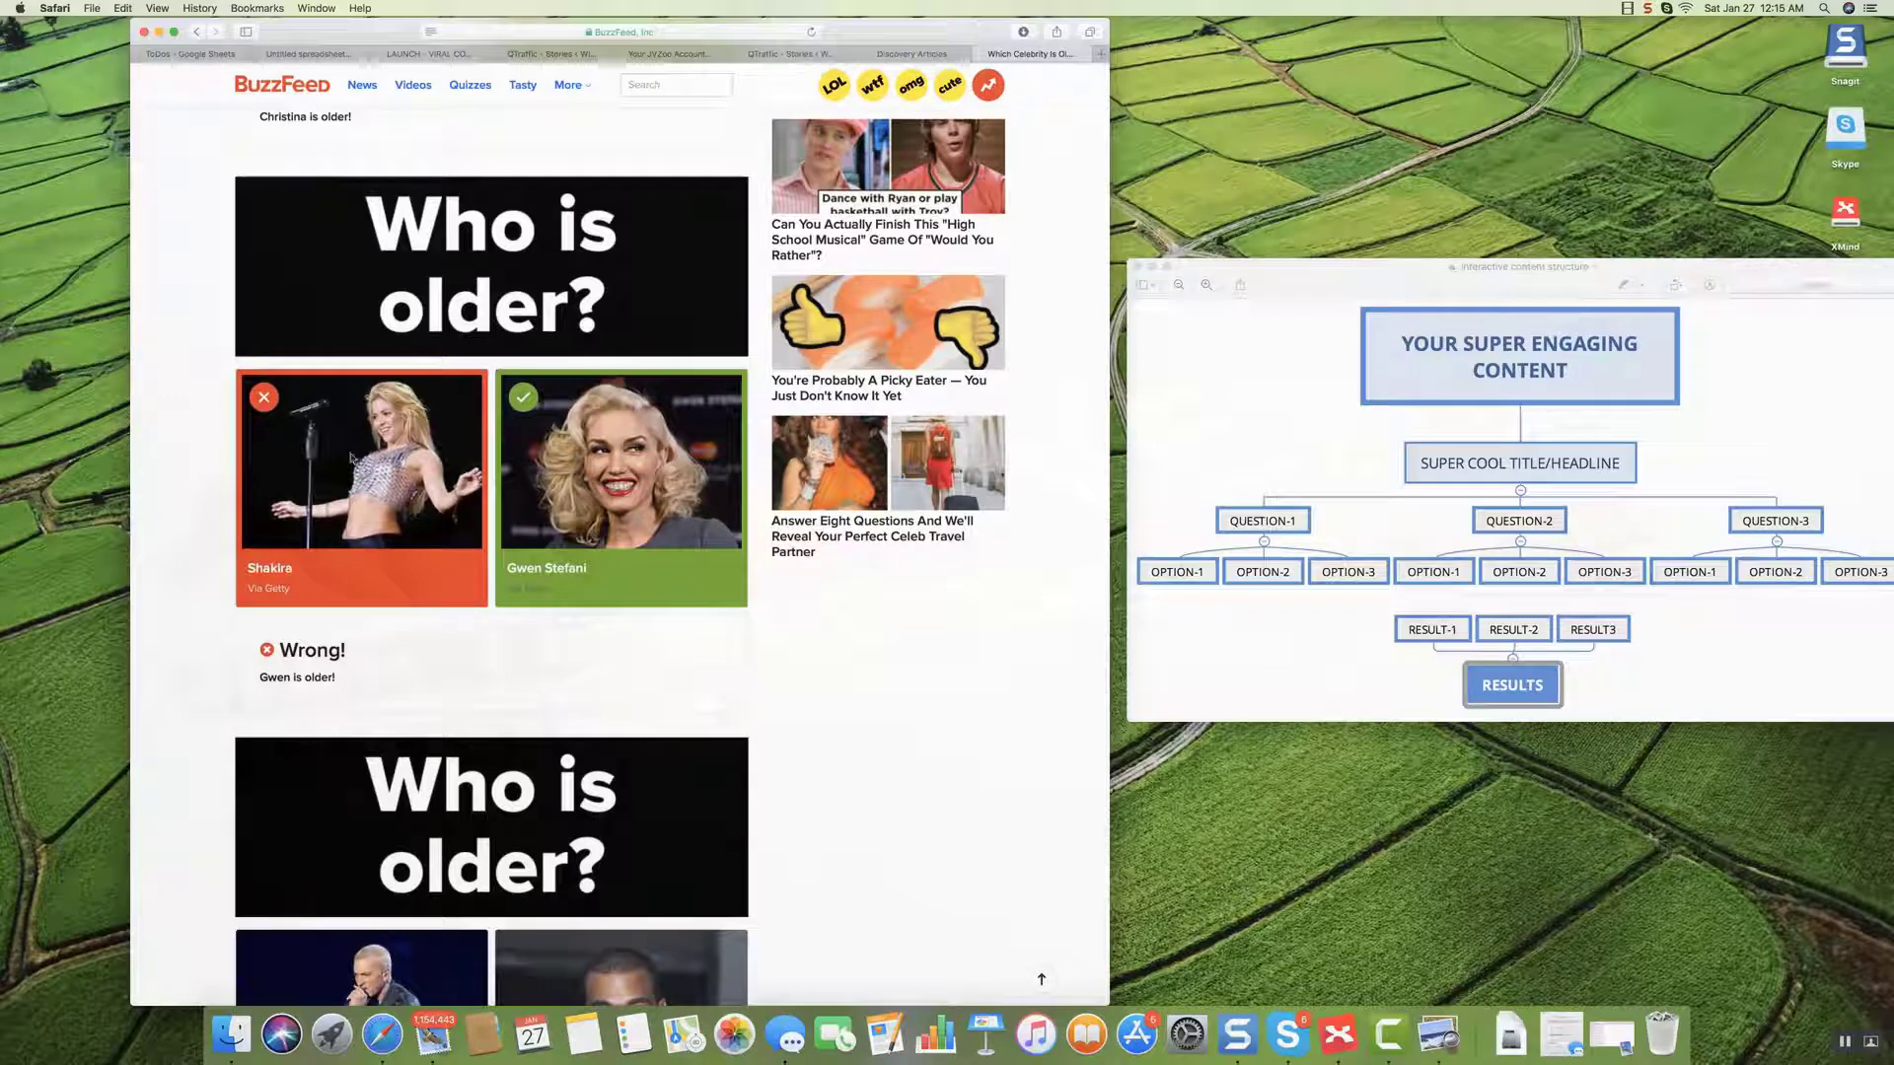
scroll(532, 415, "down", 5)
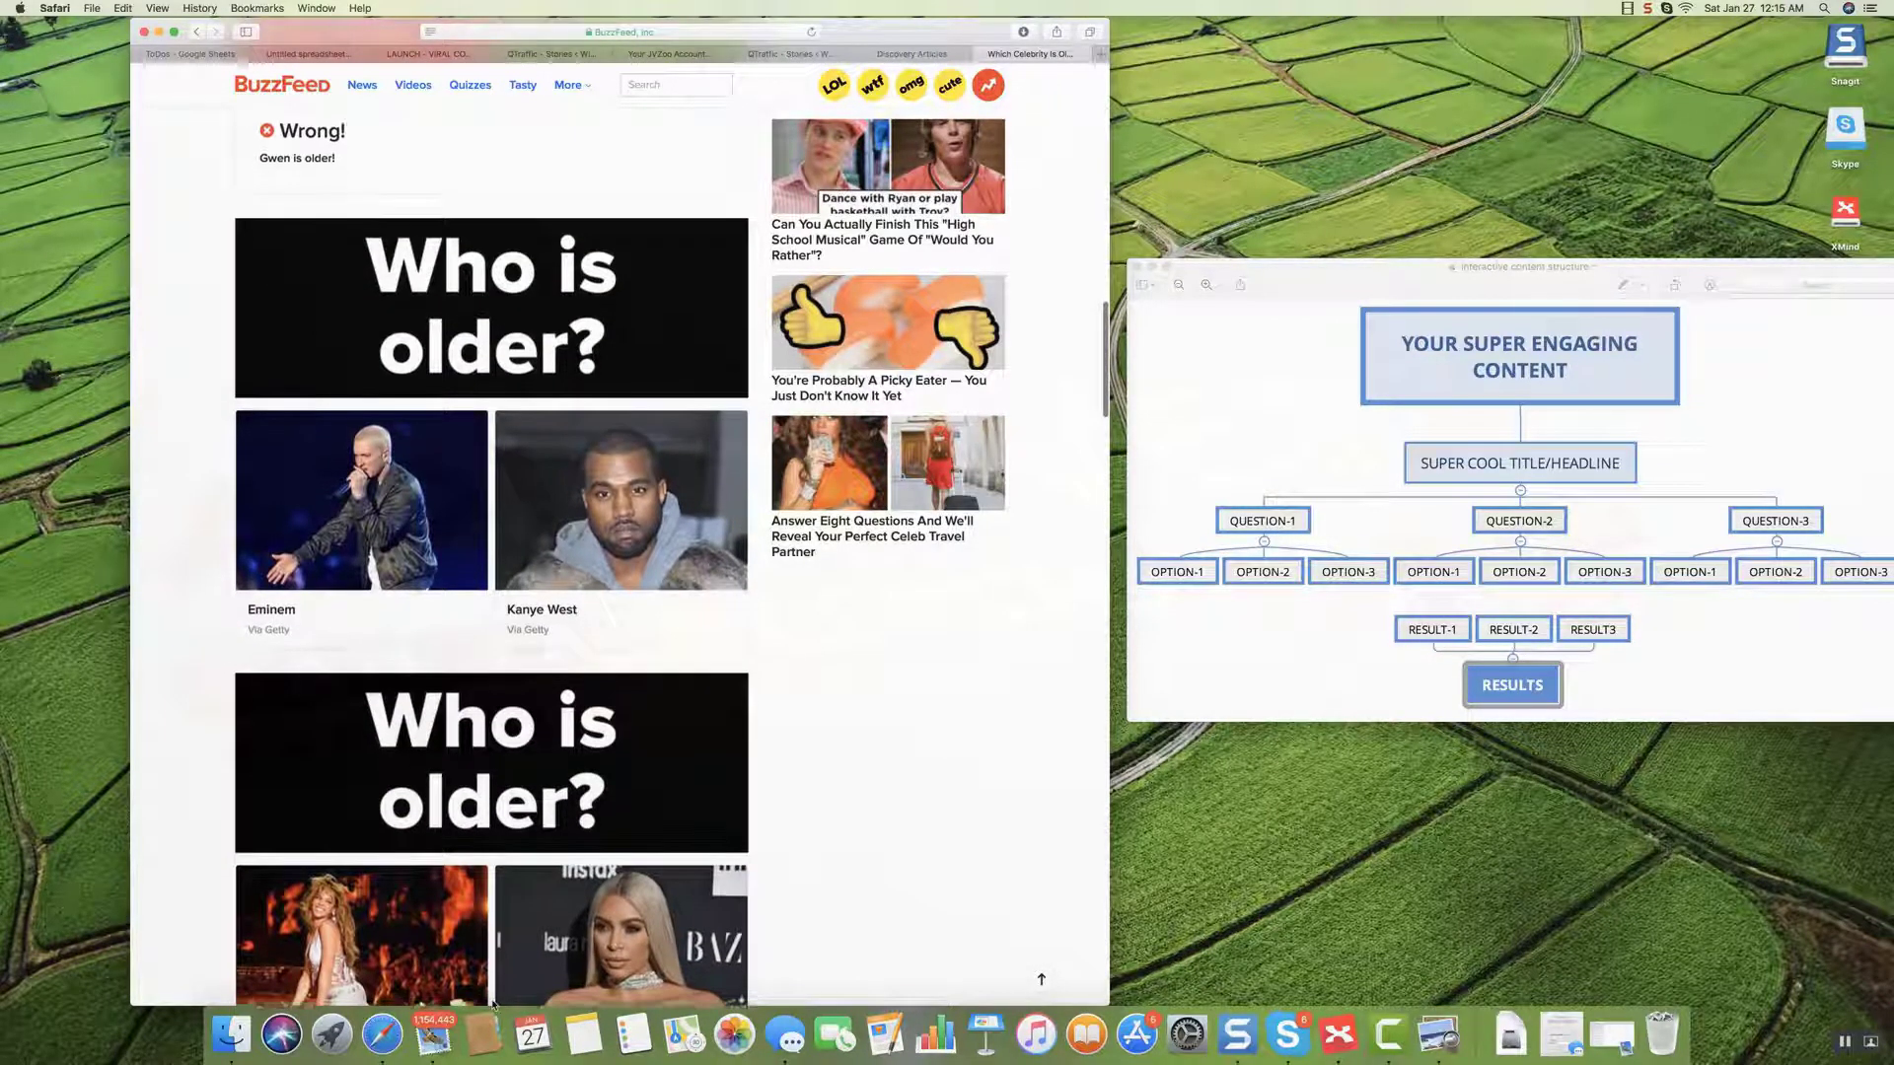
scroll(513, 925, "down", 2)
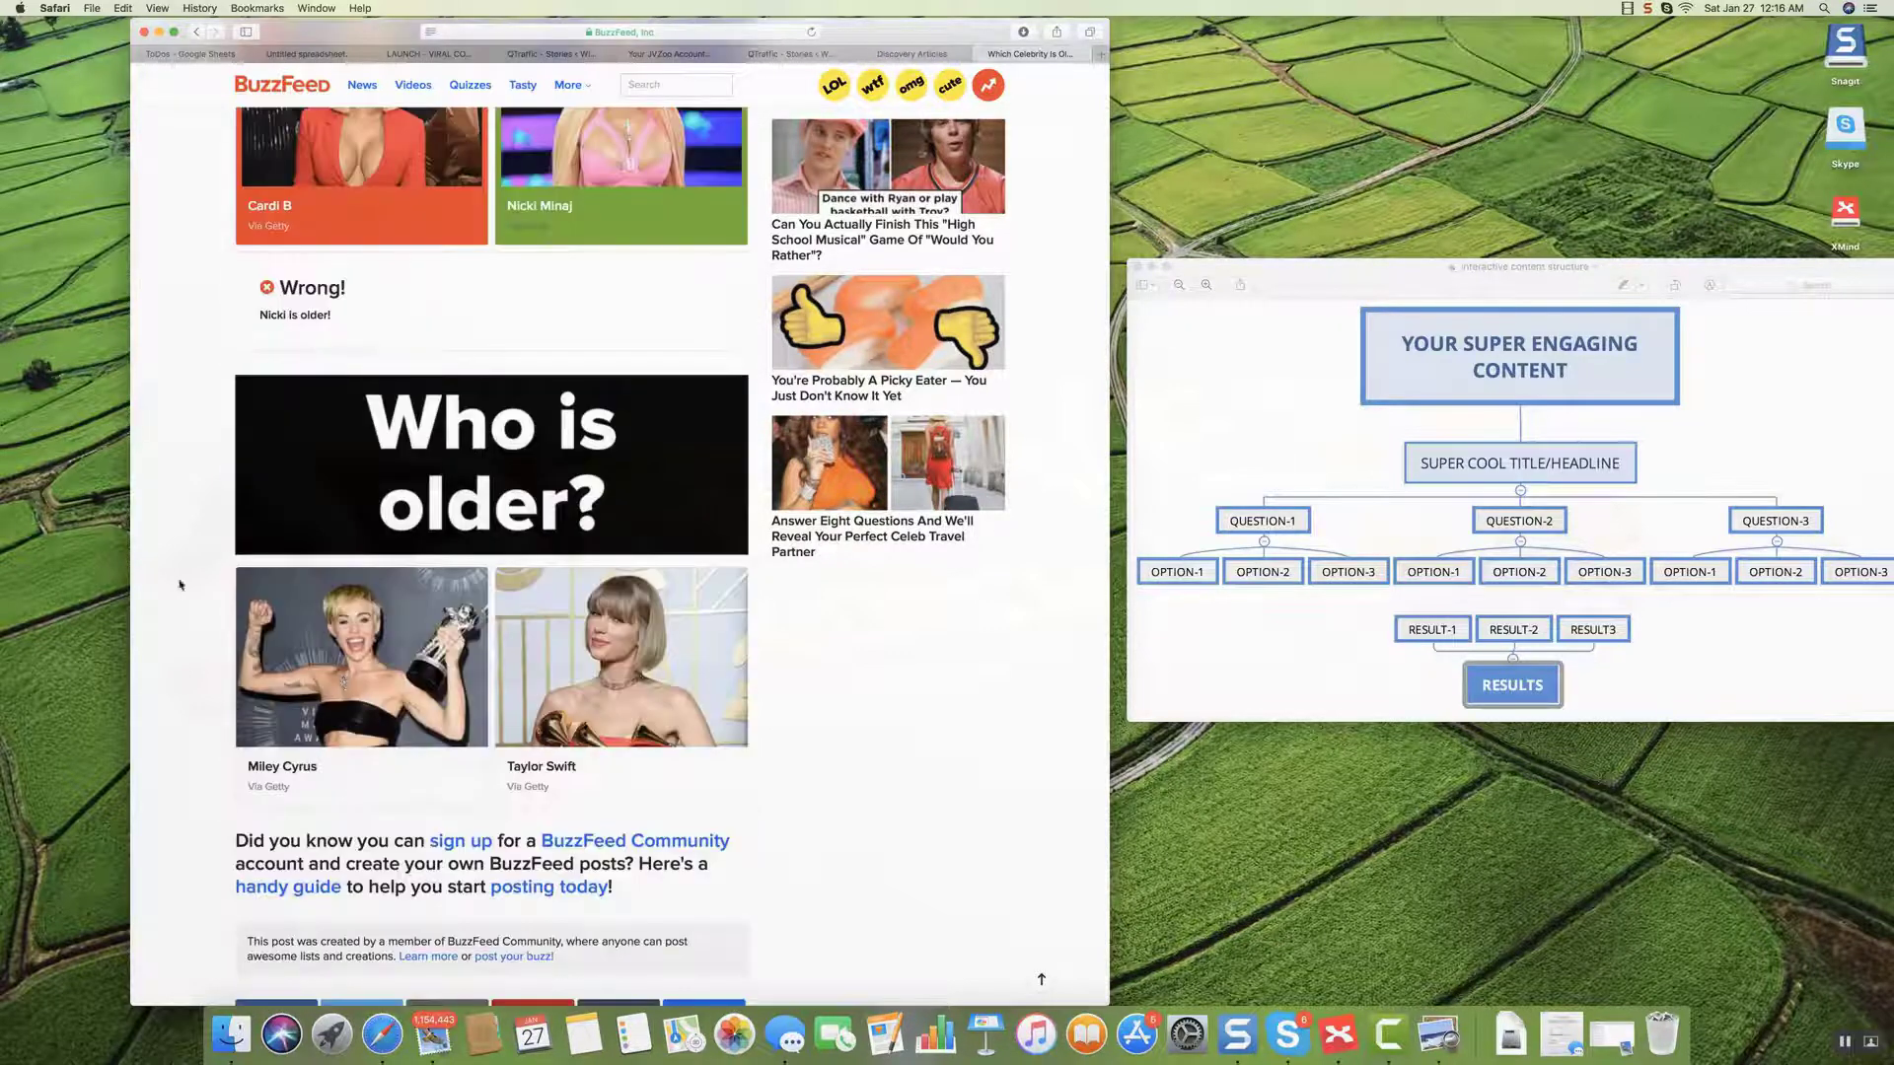
scroll(446, 541, "down", 1)
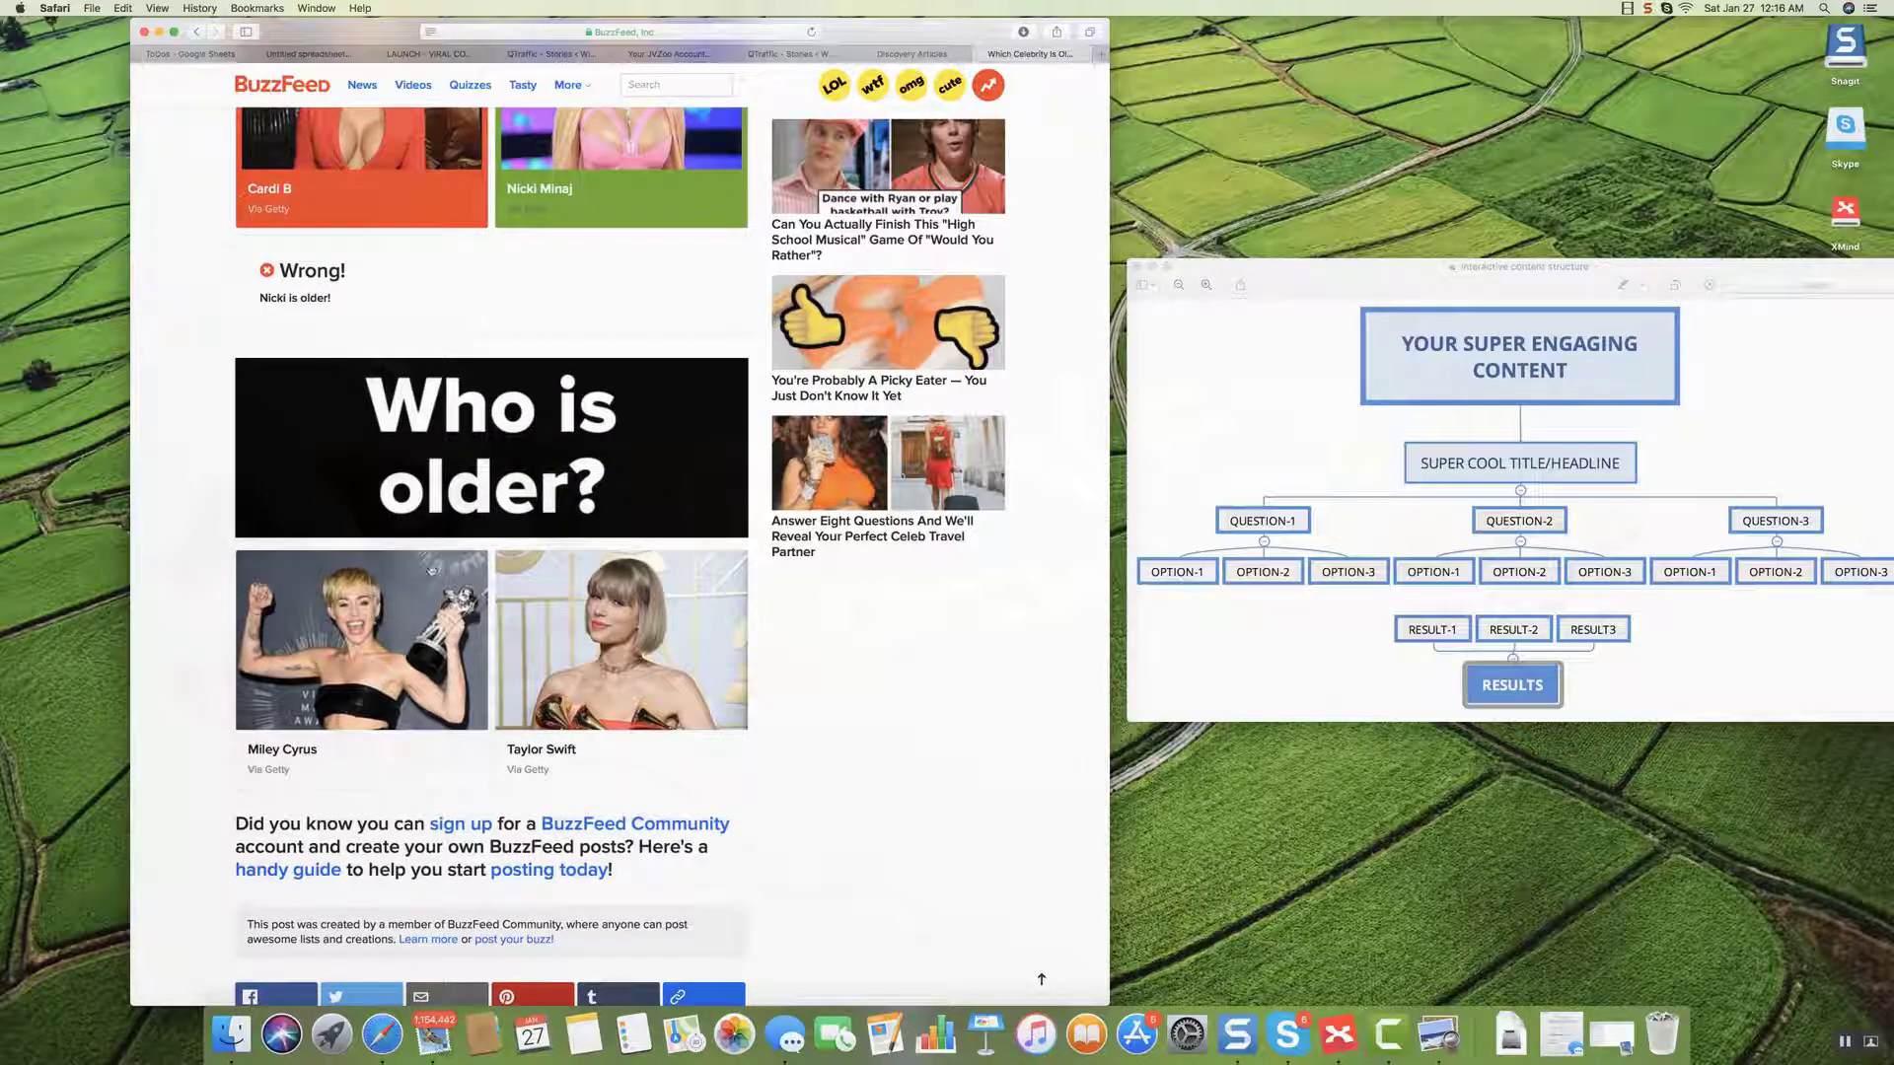
left_click(383, 683)
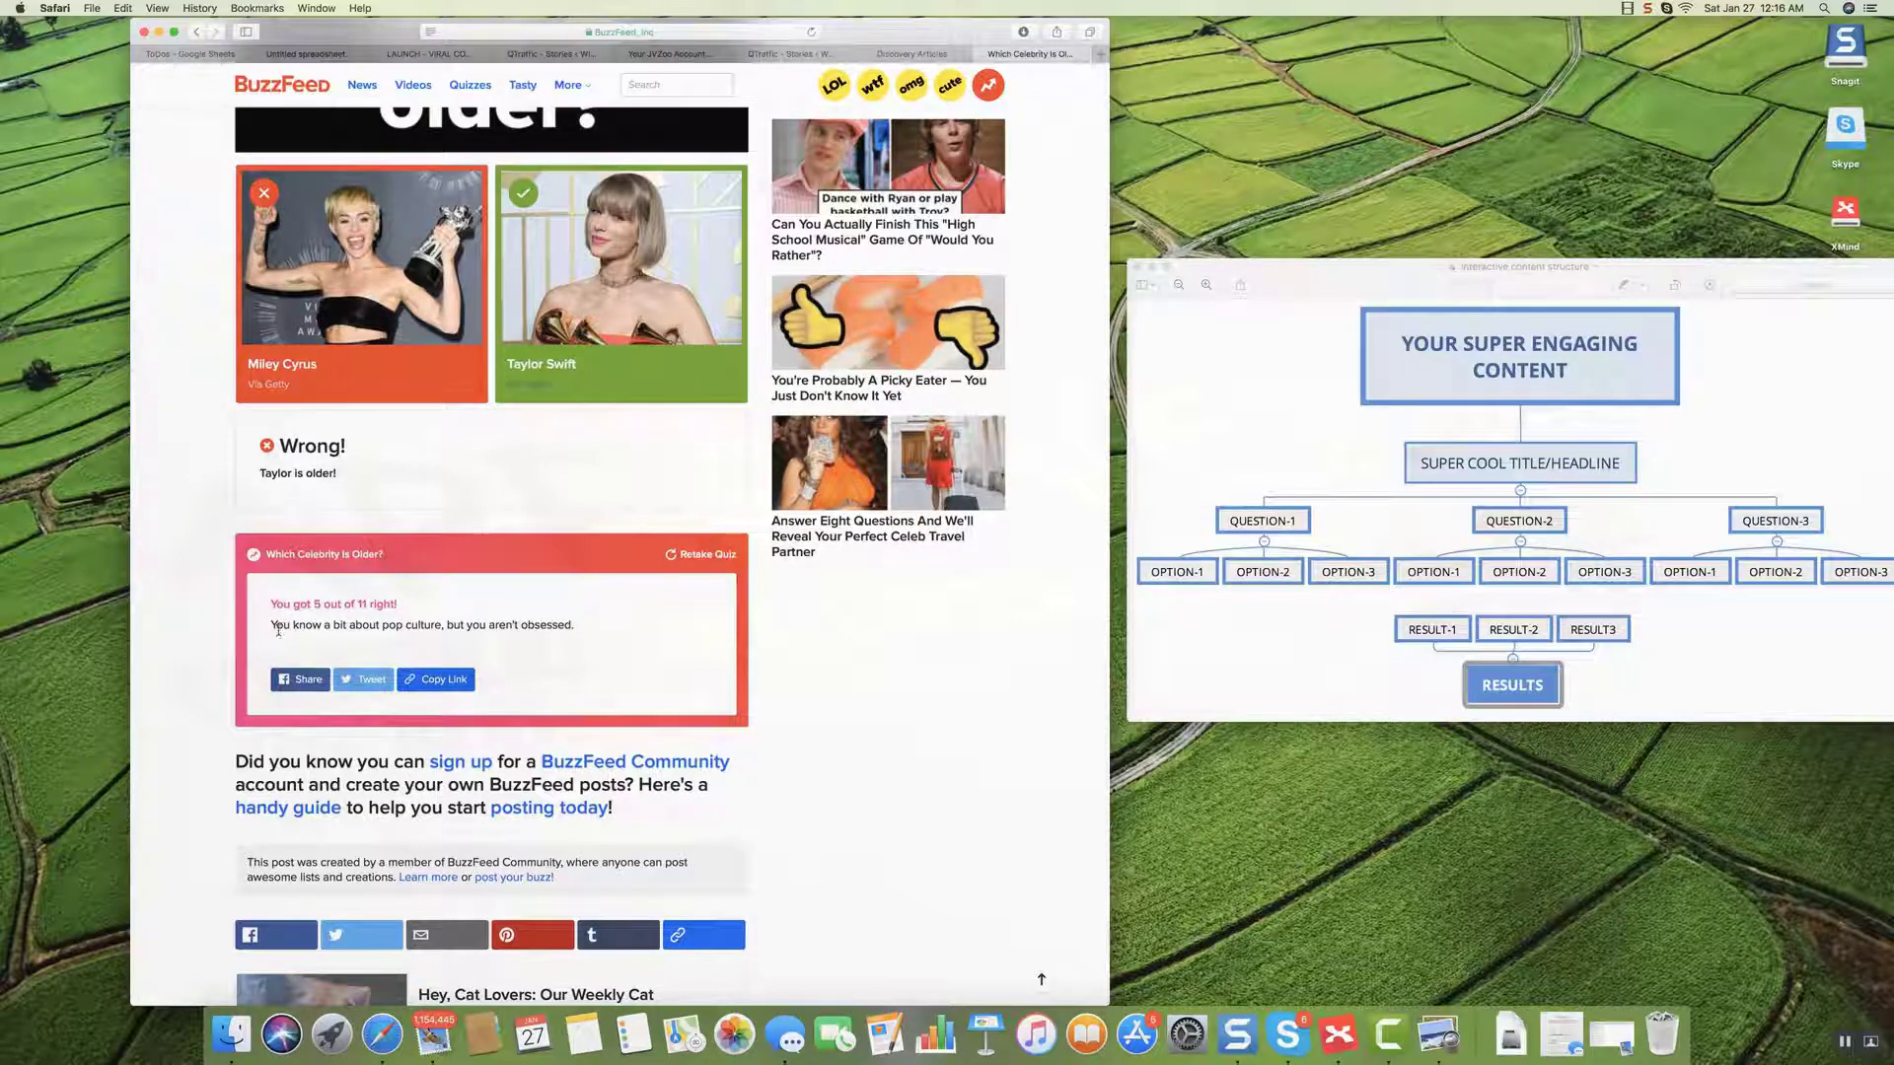
Select and then deselect parts of the quiz result description text.
left_click_drag(272, 627, 343, 627)
left_click(344, 627)
left_click_drag(272, 626, 488, 636)
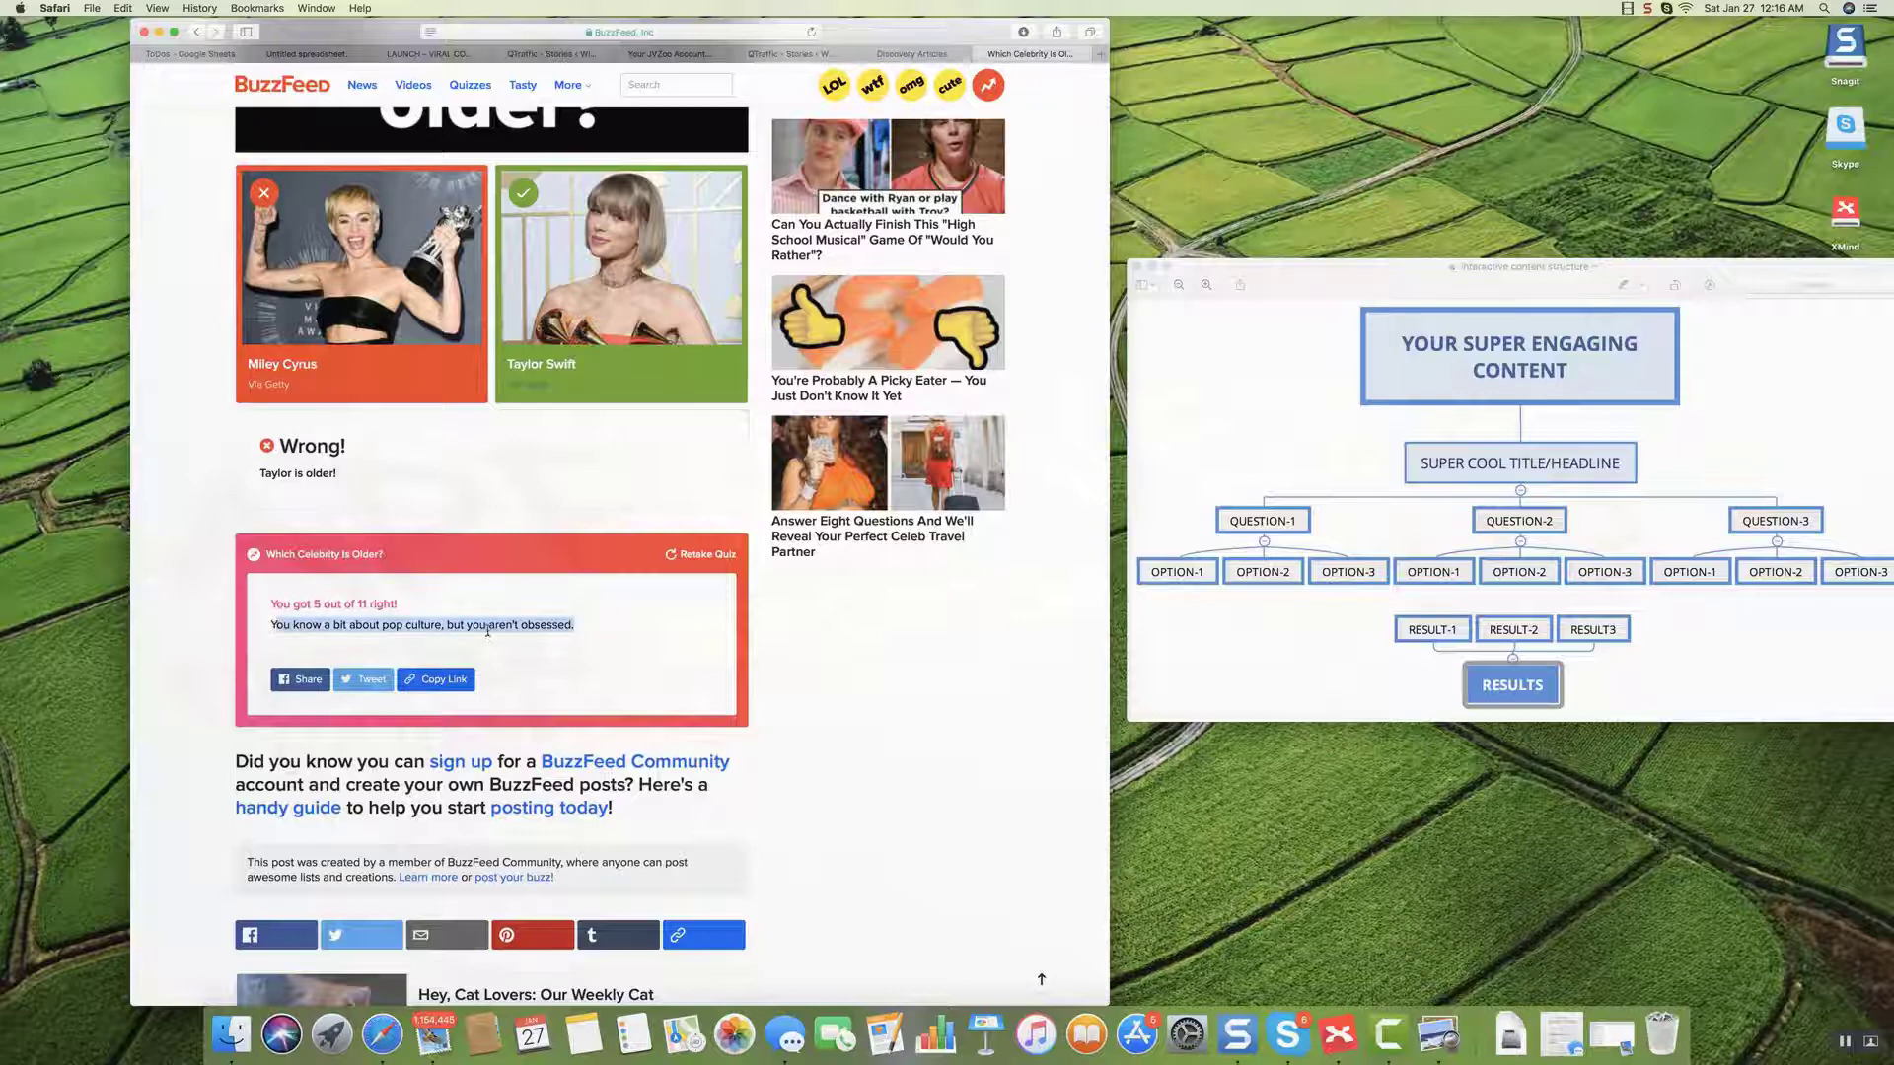
left_click(488, 632)
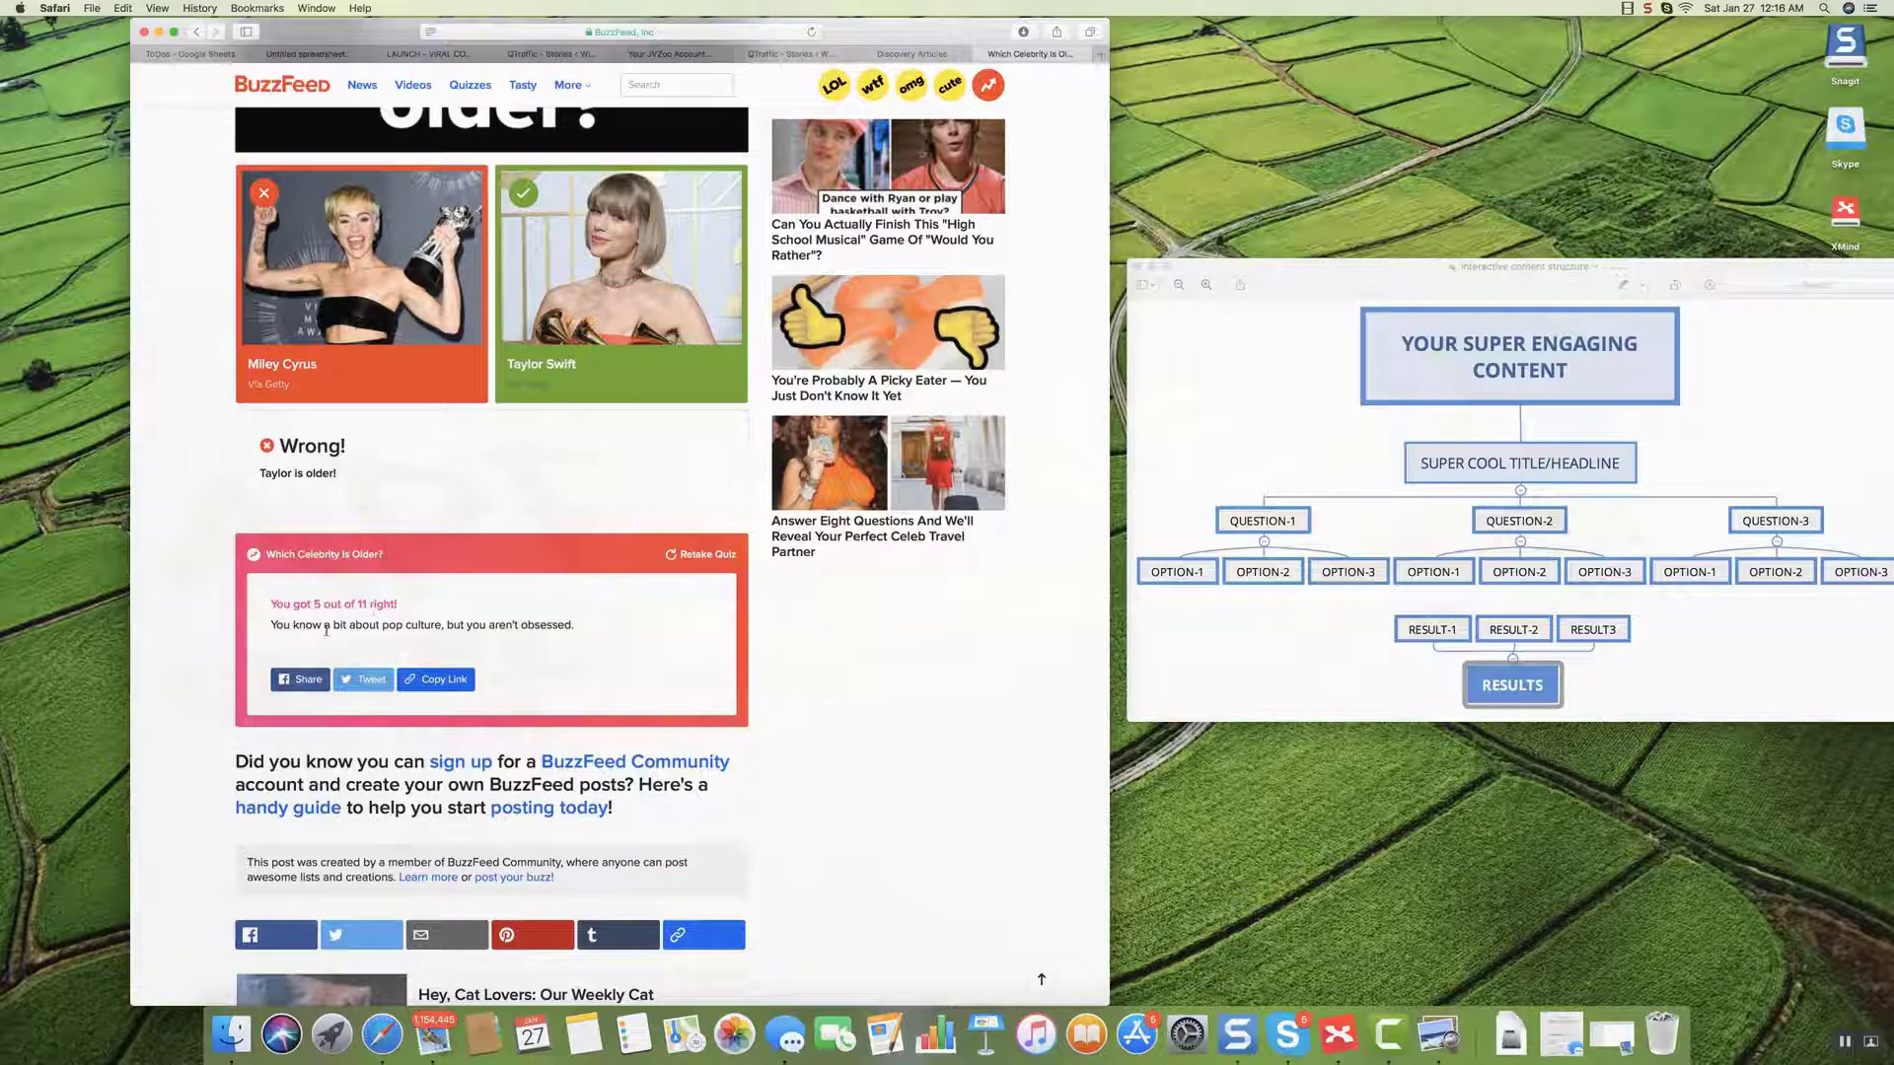
left_click_drag(387, 626, 440, 627)
left_click(486, 630)
Start sharing the result to Facebook, then cancel and leave the share page without posting.
scroll(557, 627, "down", 1)
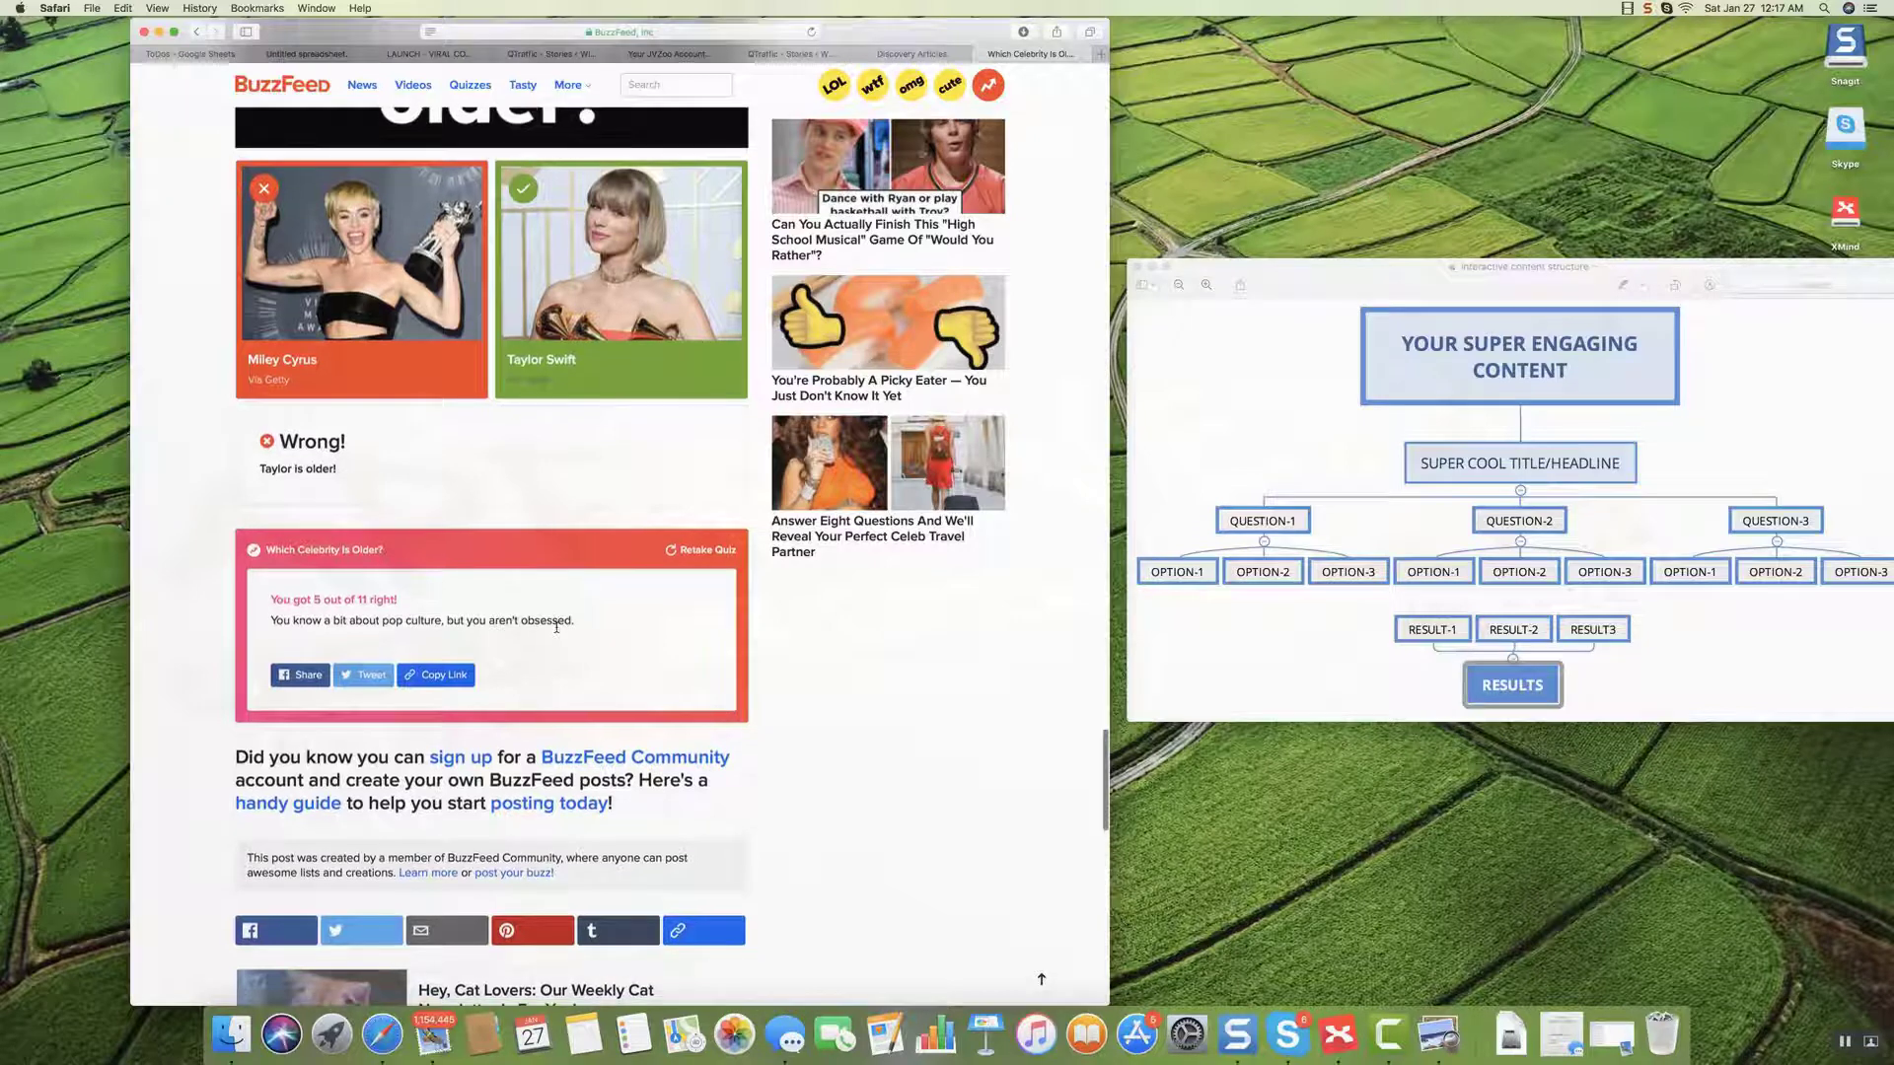
left_click(294, 678)
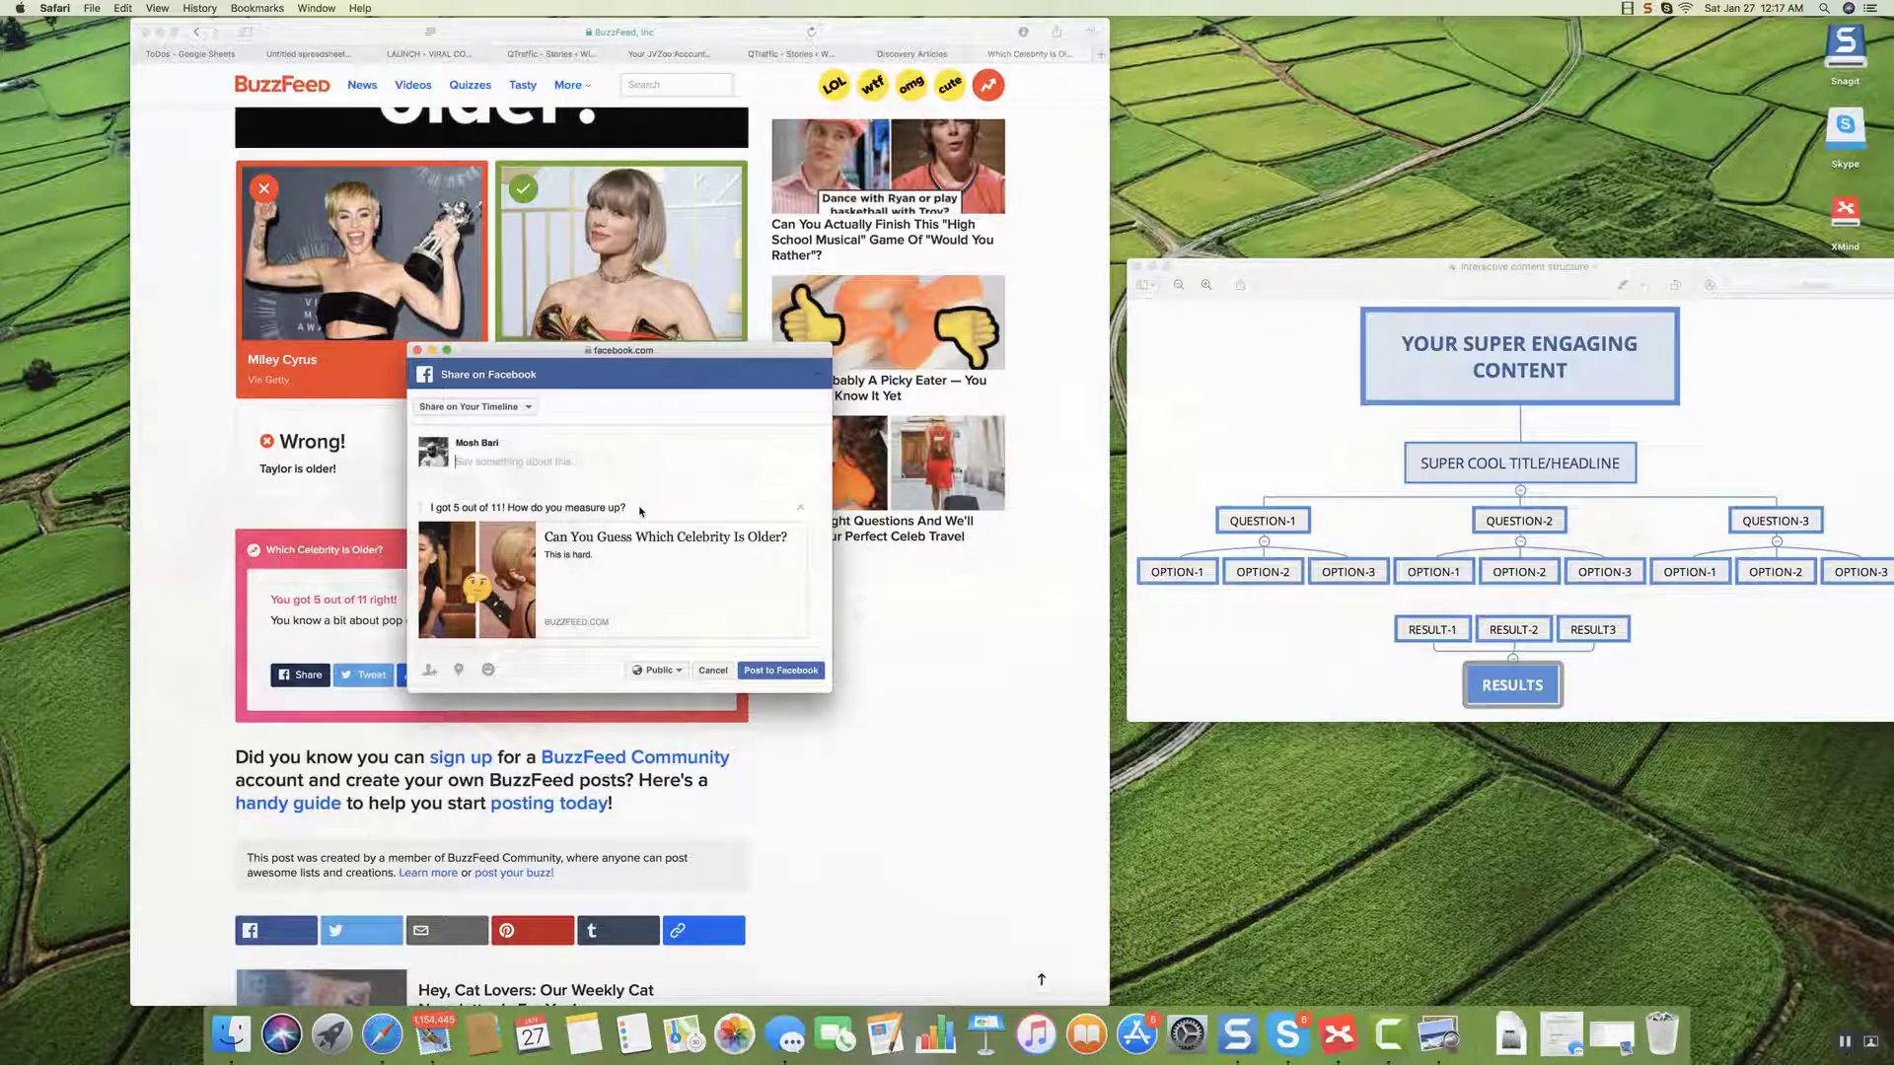
left_click(714, 671)
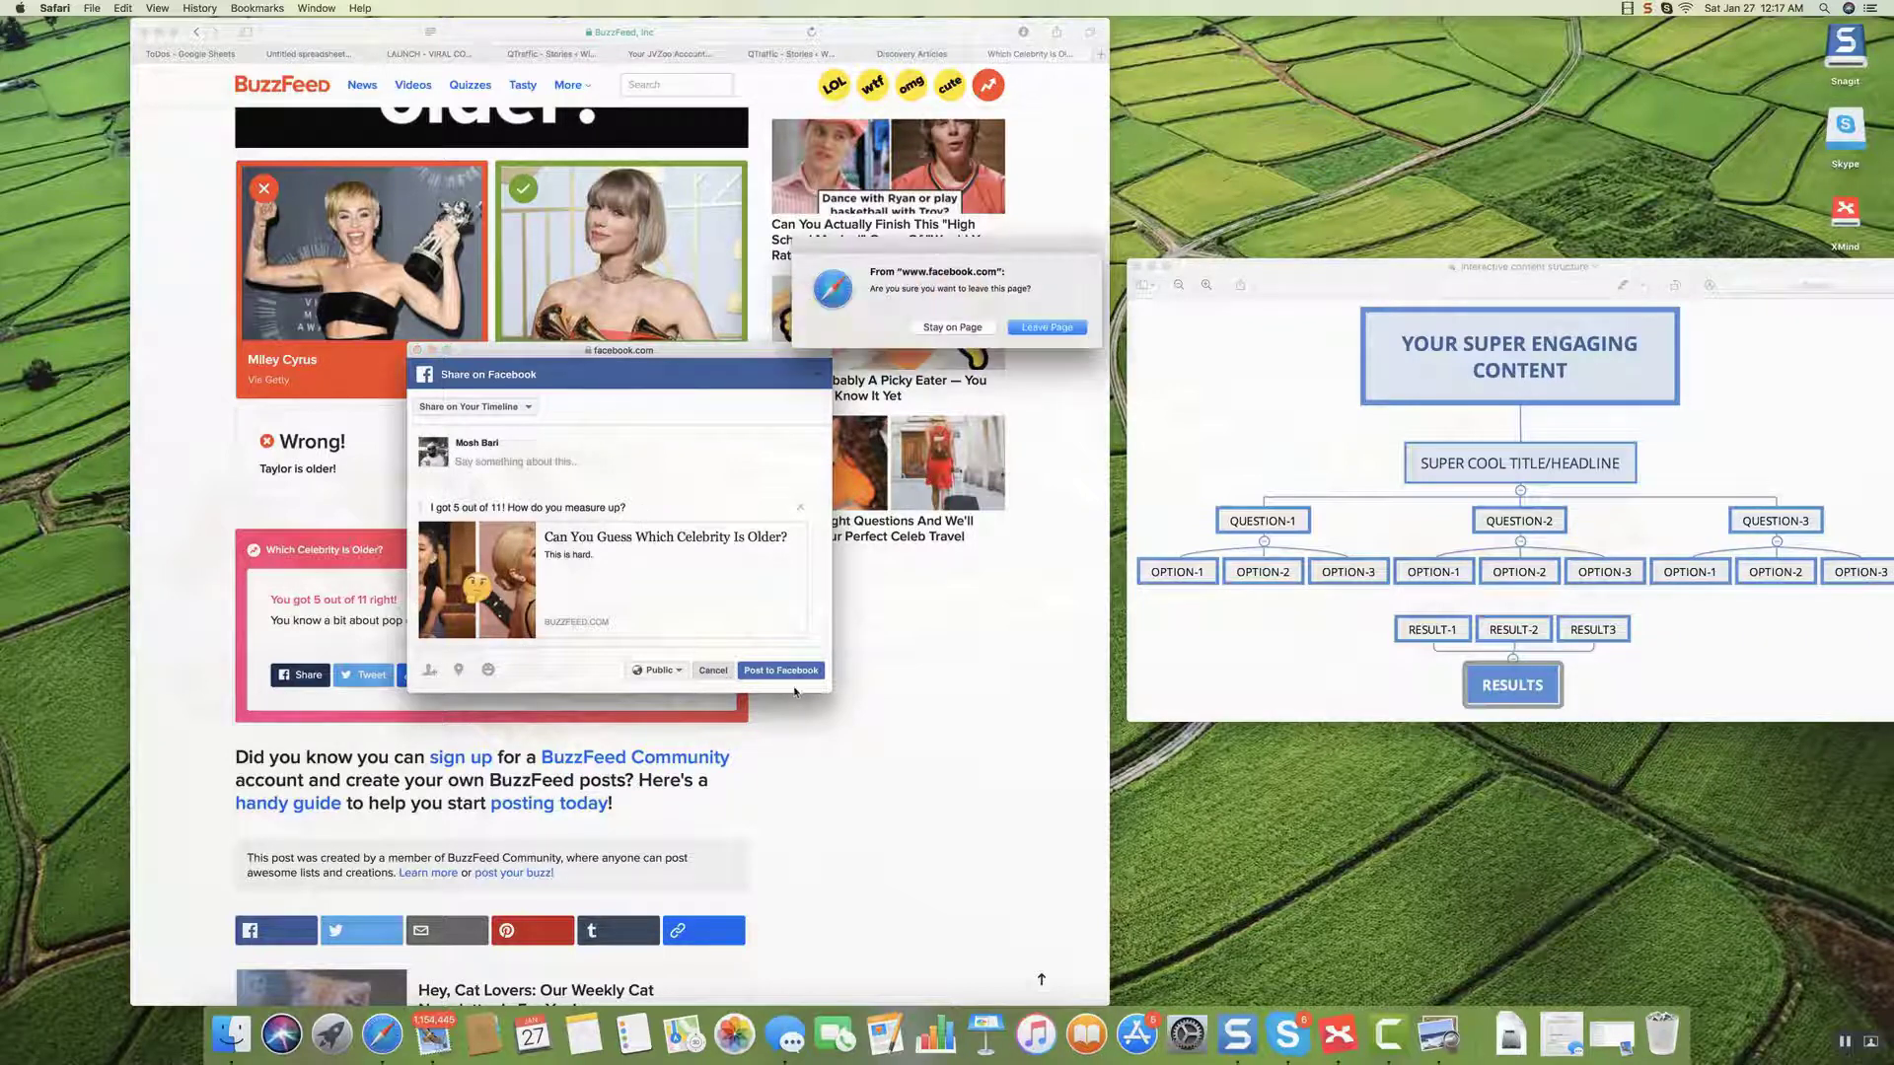
left_click(1038, 327)
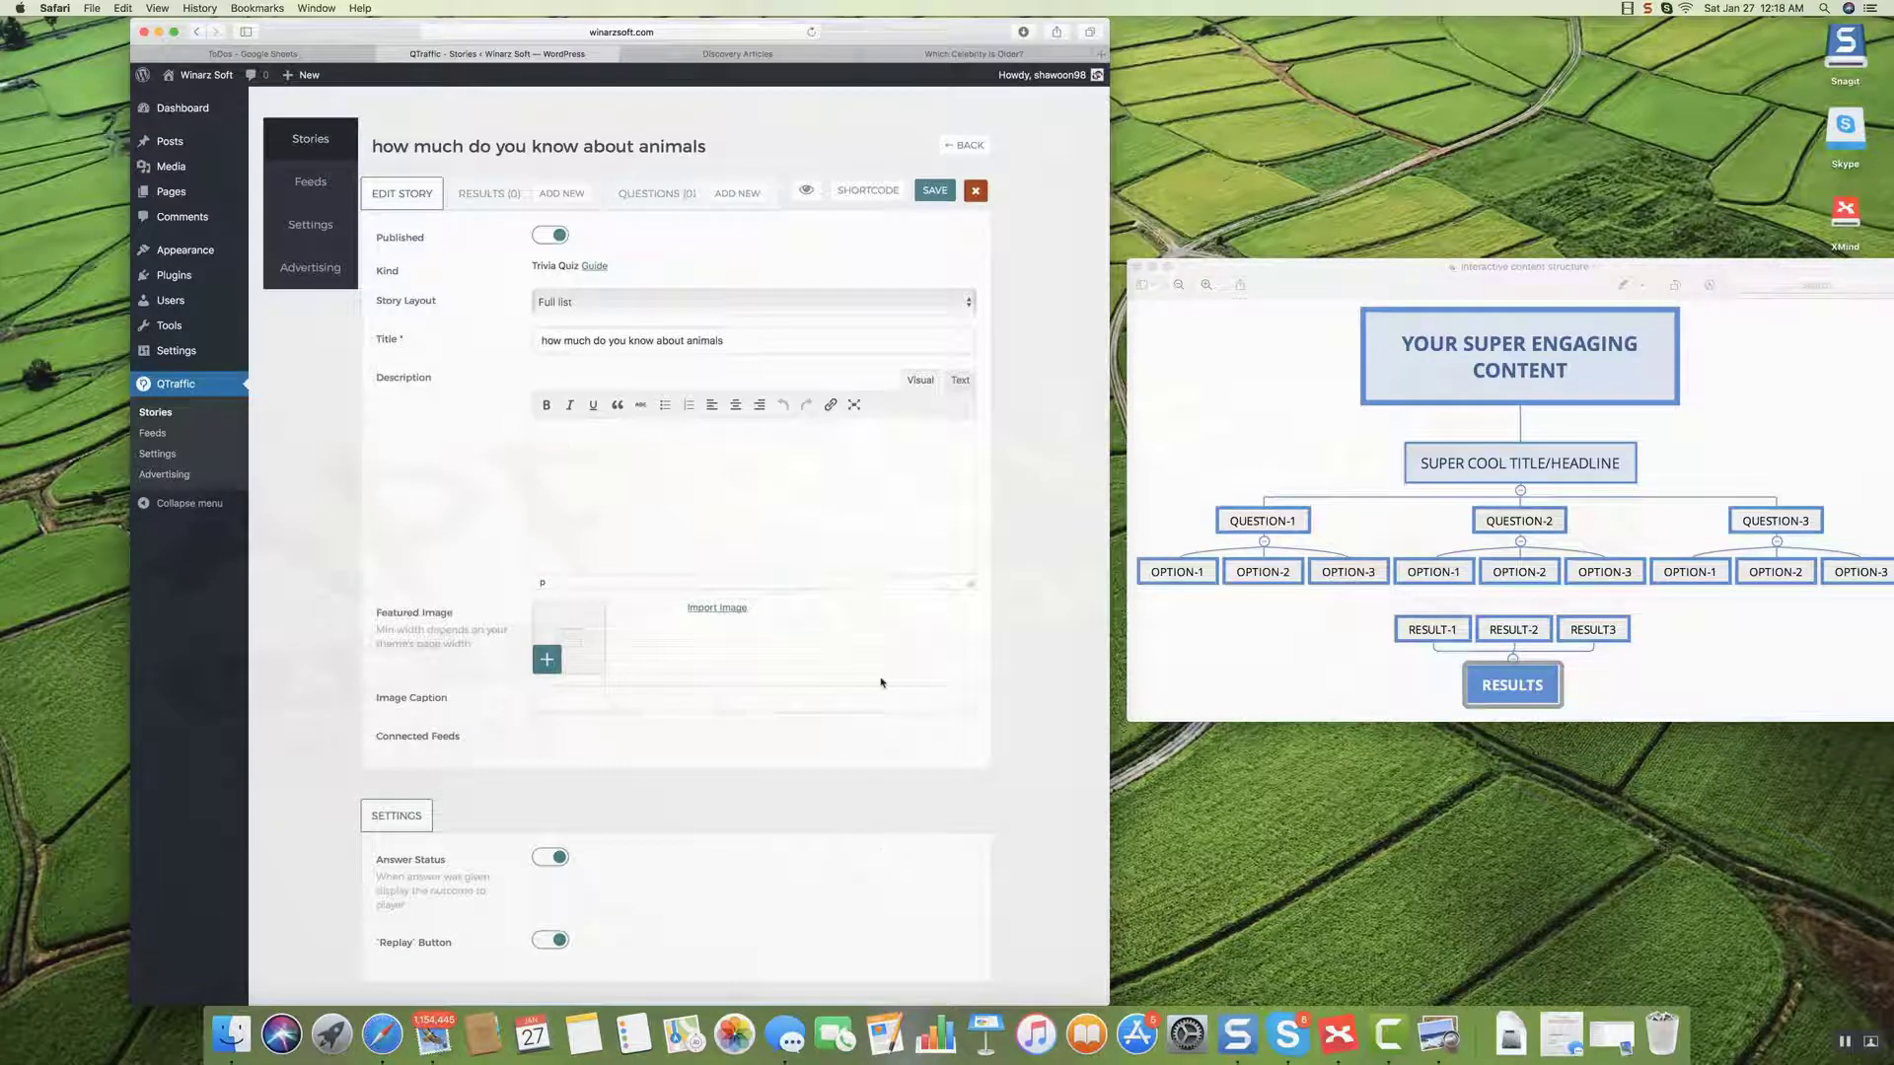
left_click(710, 438)
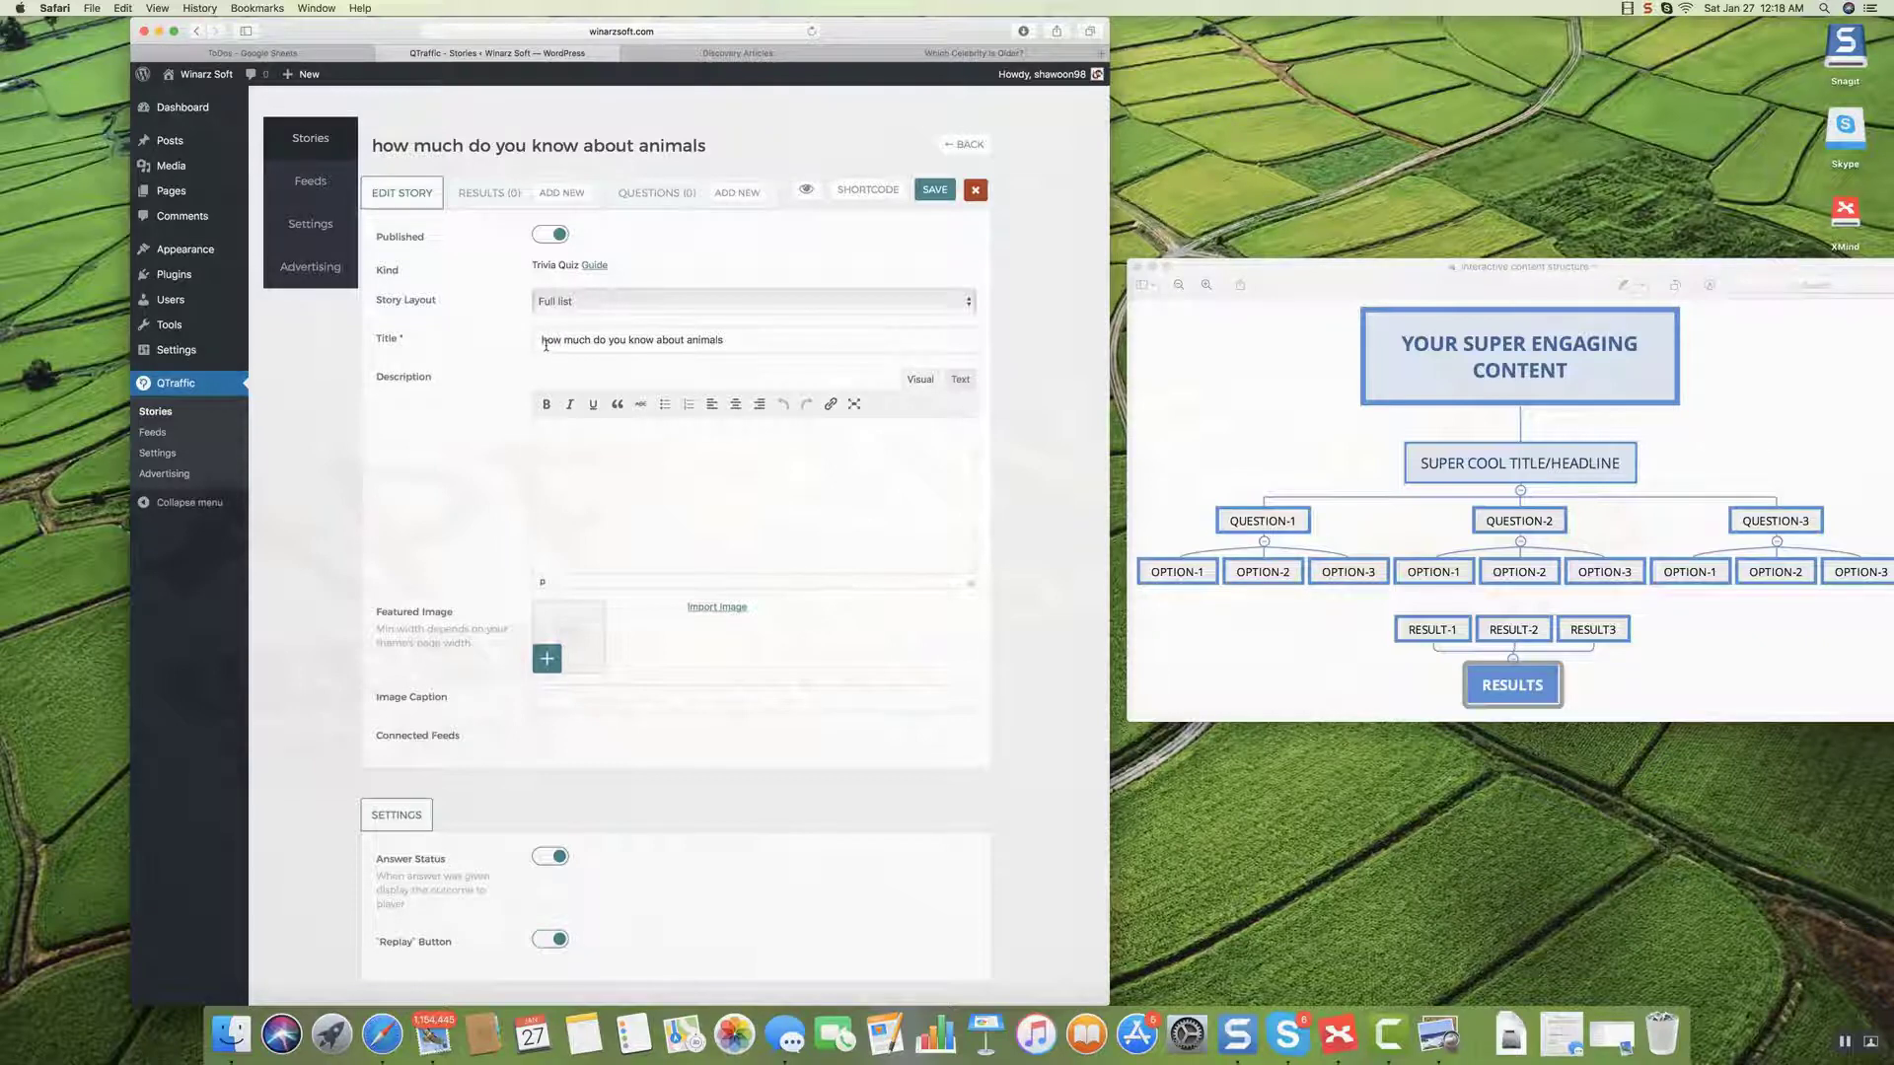
scroll(552, 345, "up", 1)
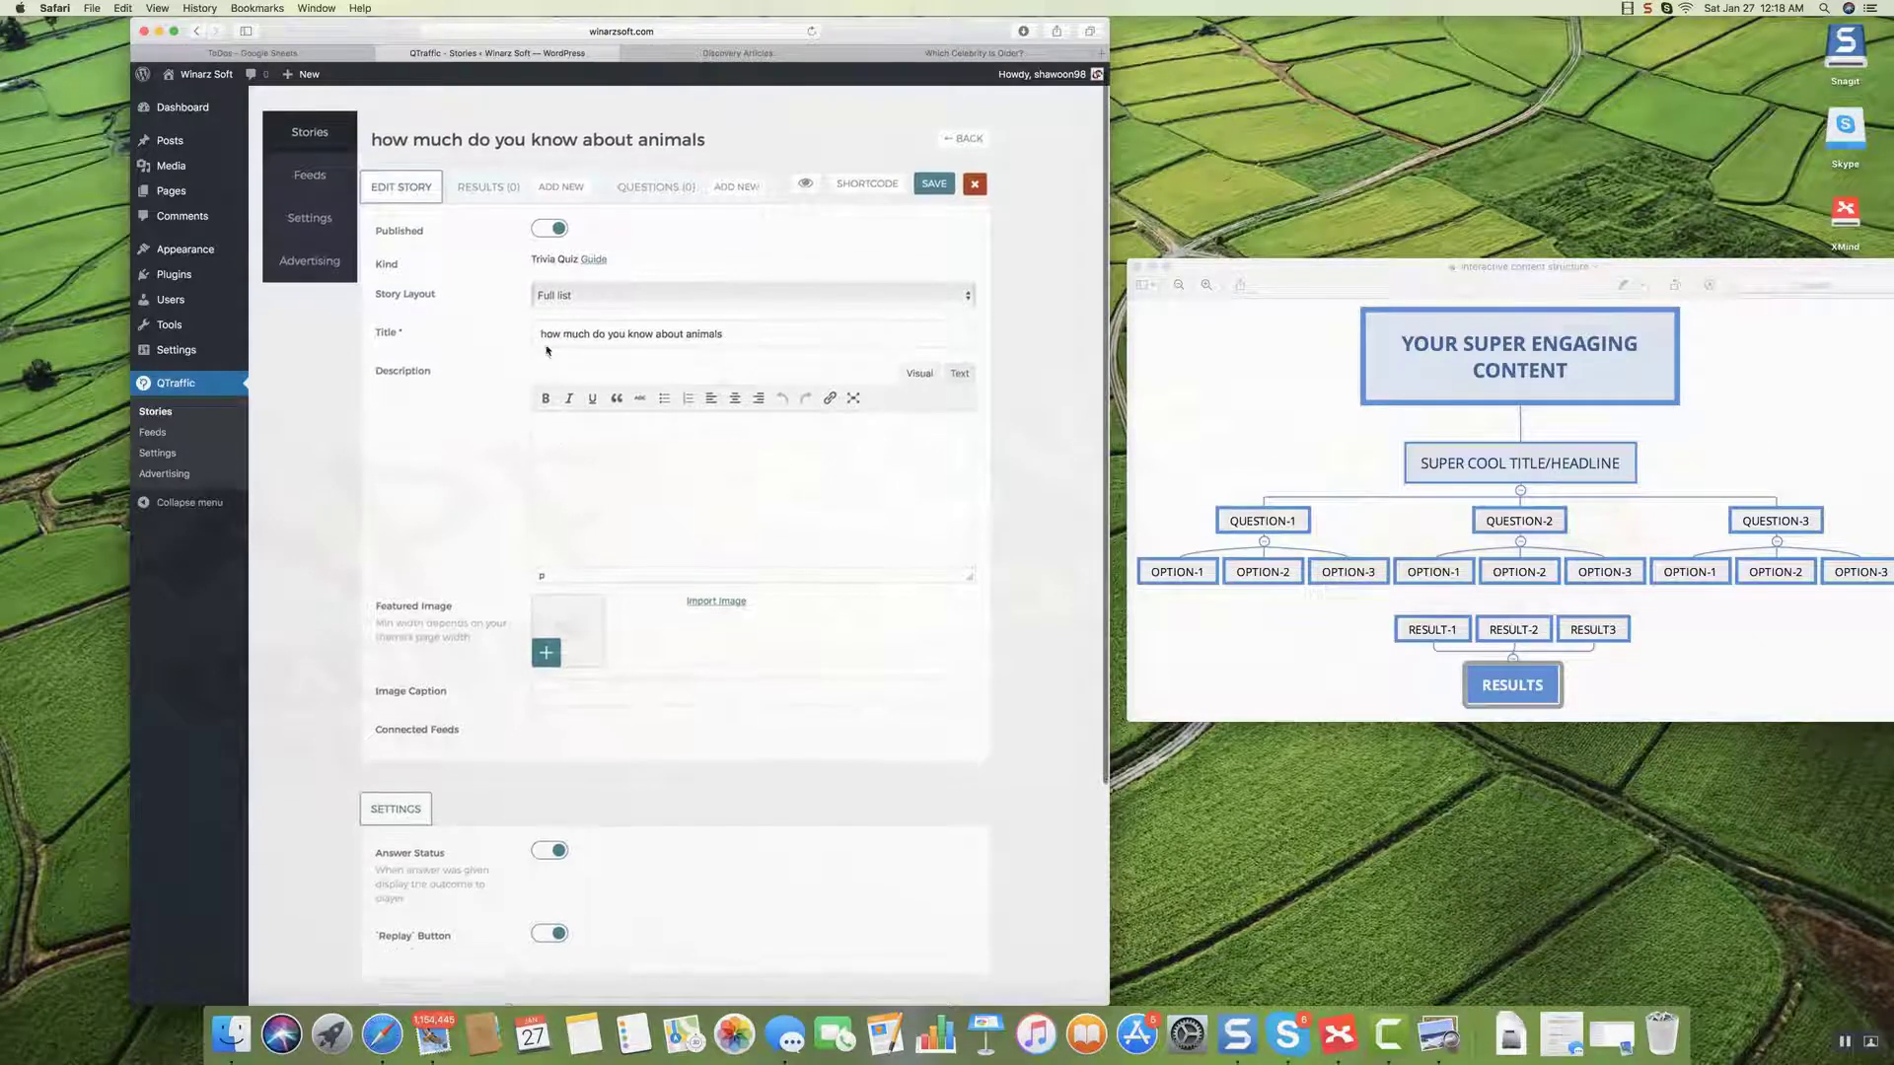
scroll(589, 345, "up", 5)
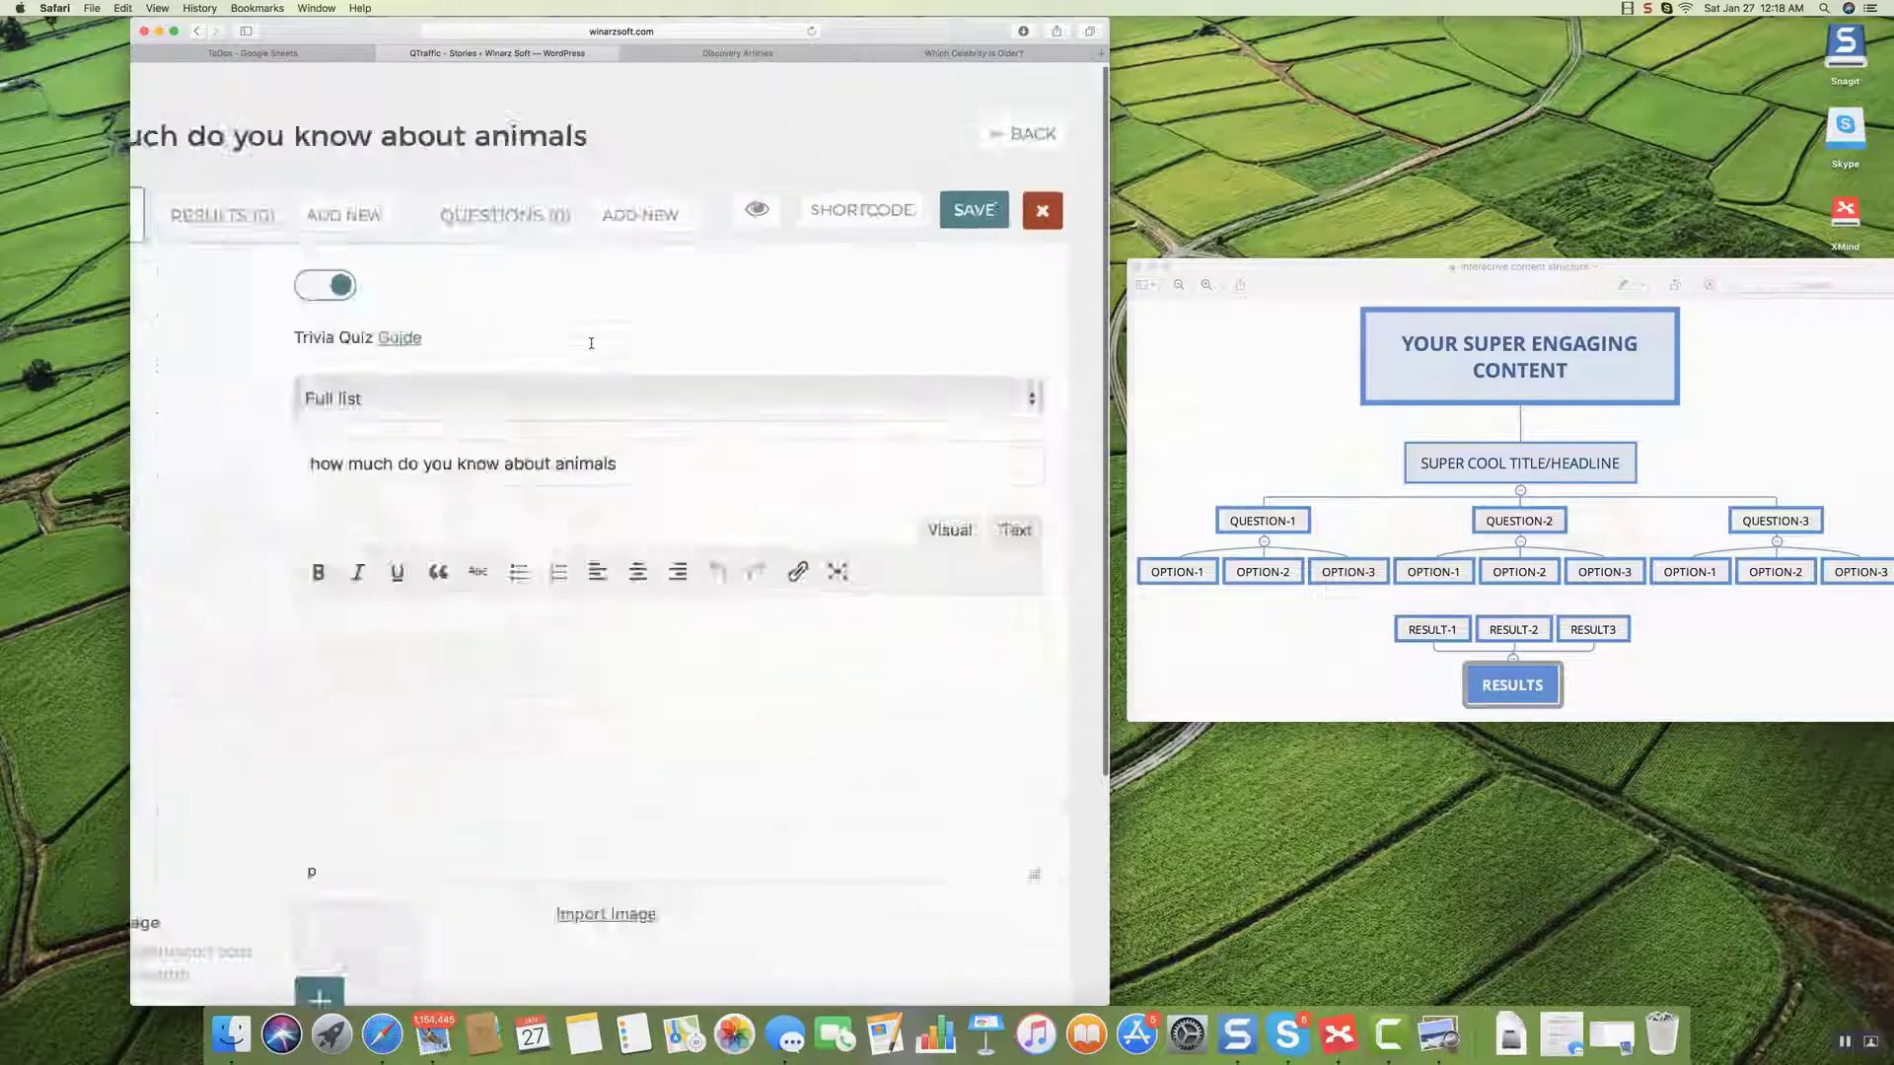
scroll(589, 352, "down", 5)
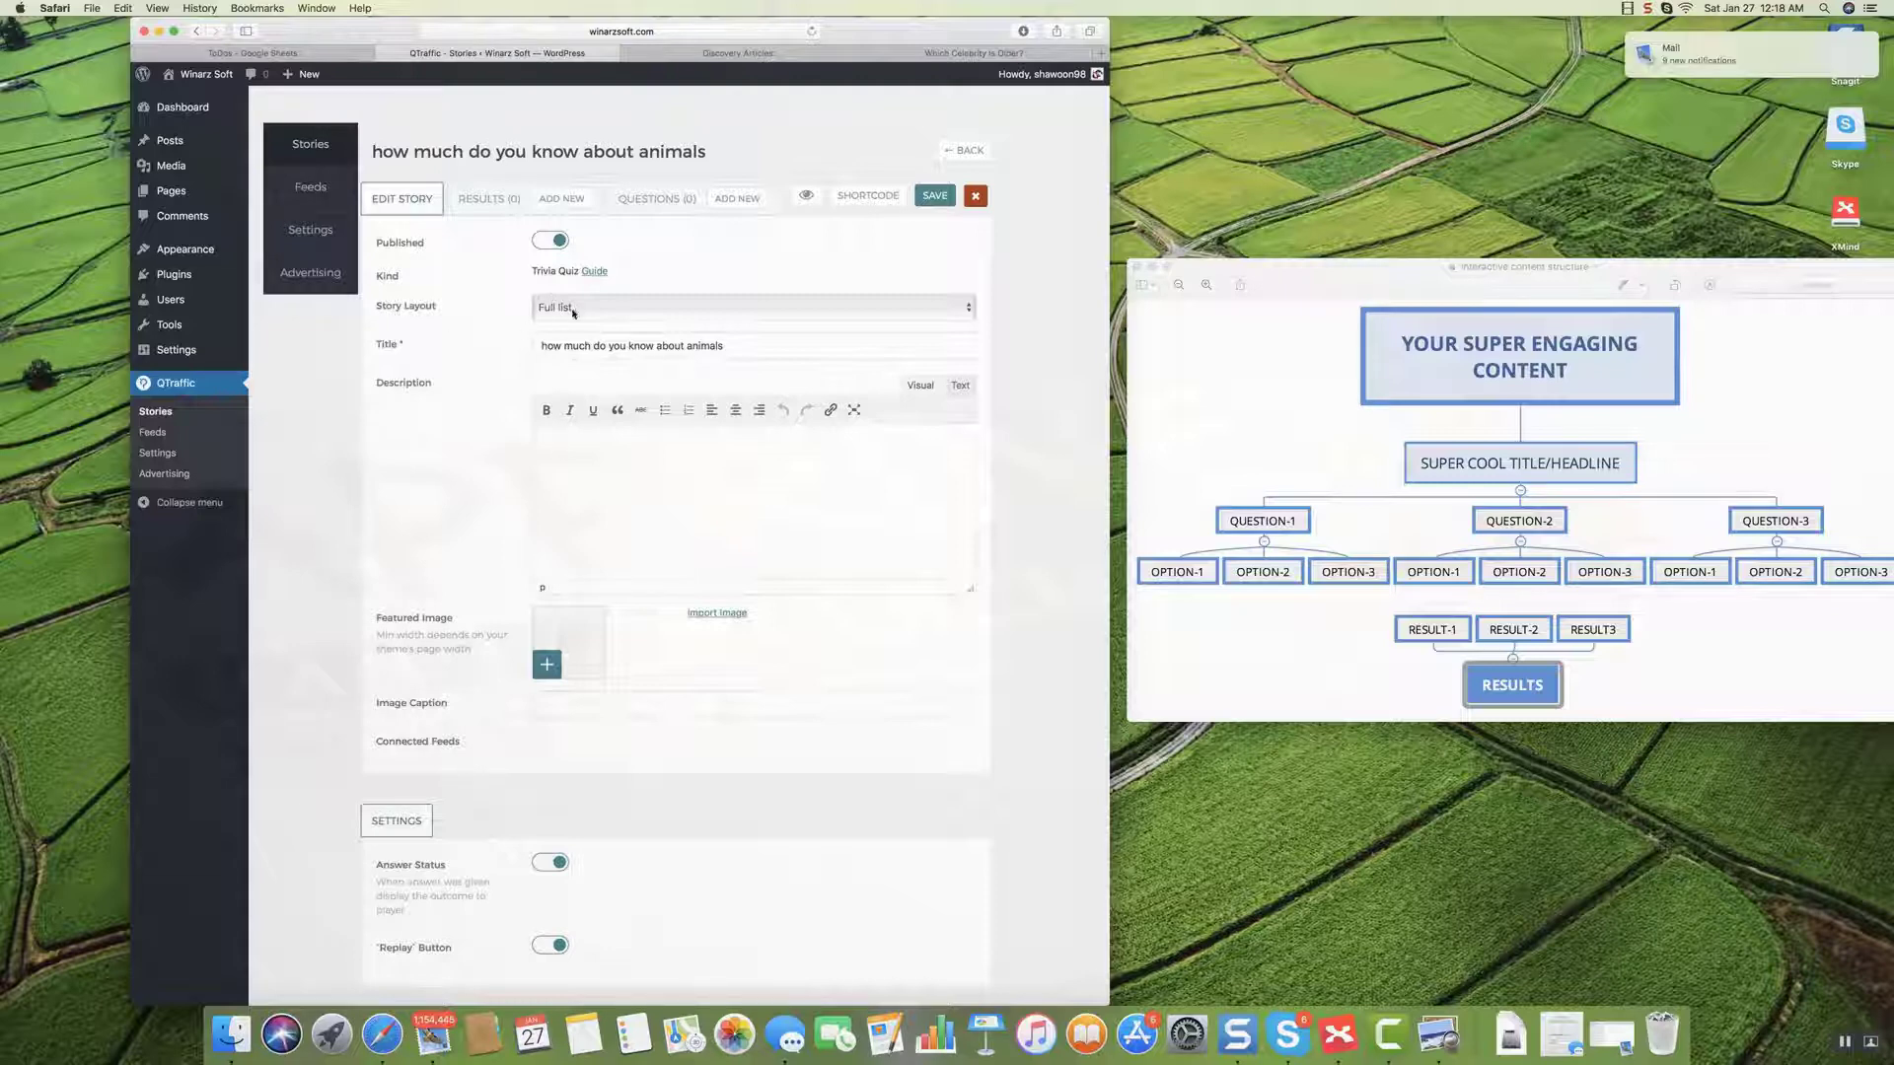
left_click(573, 310)
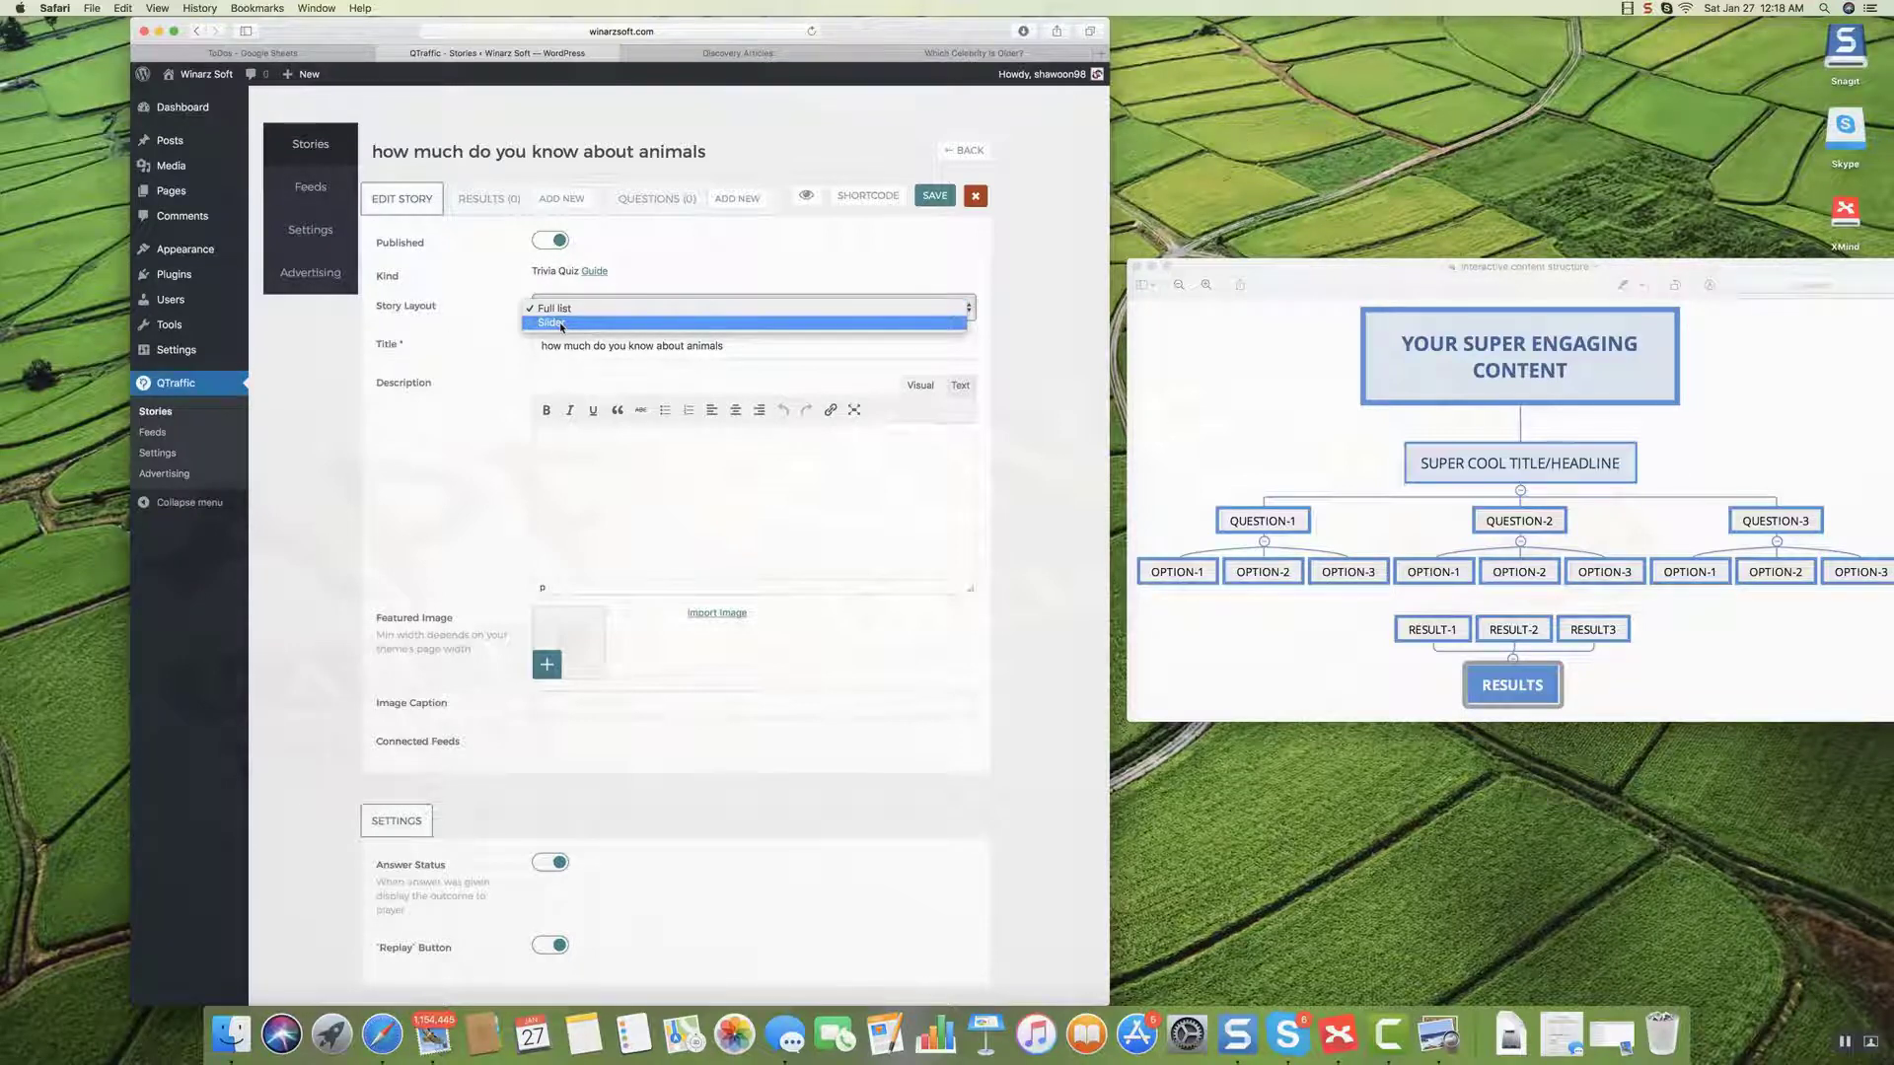
left_click(561, 323)
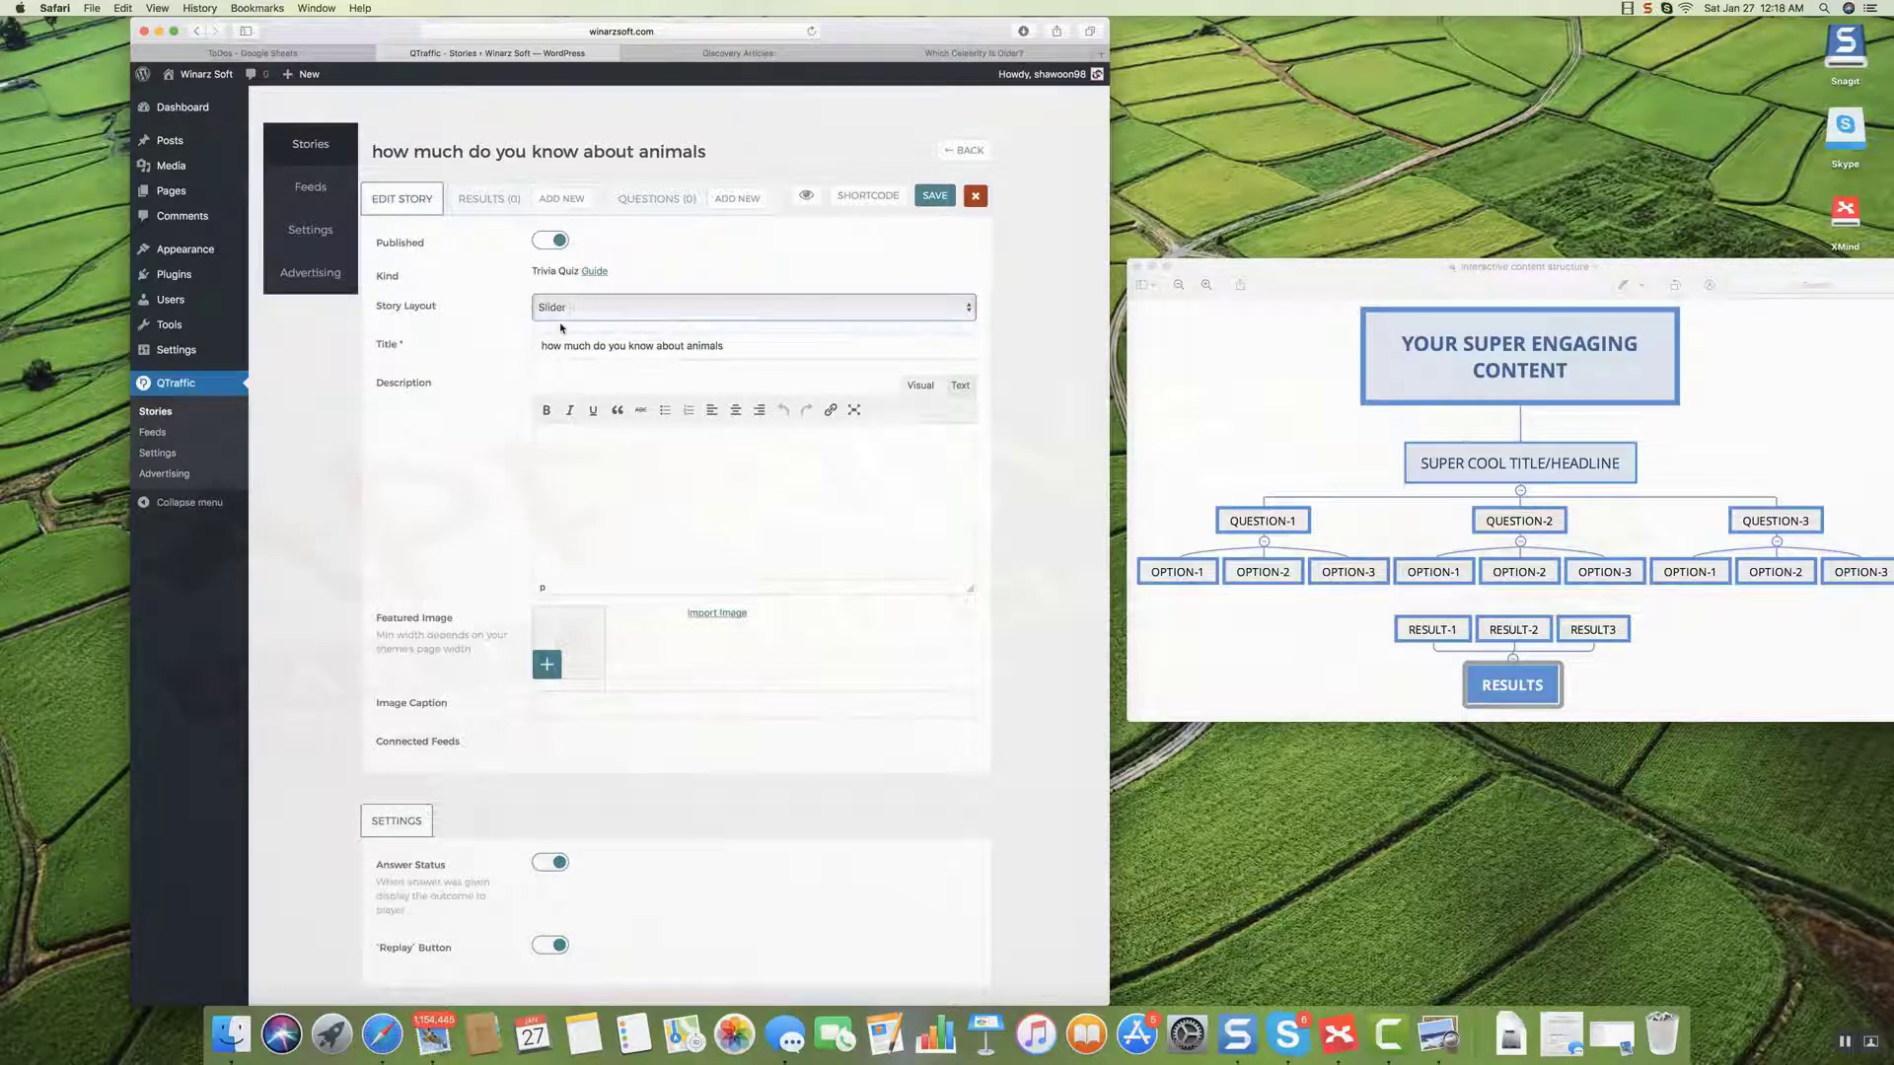
left_click(582, 314)
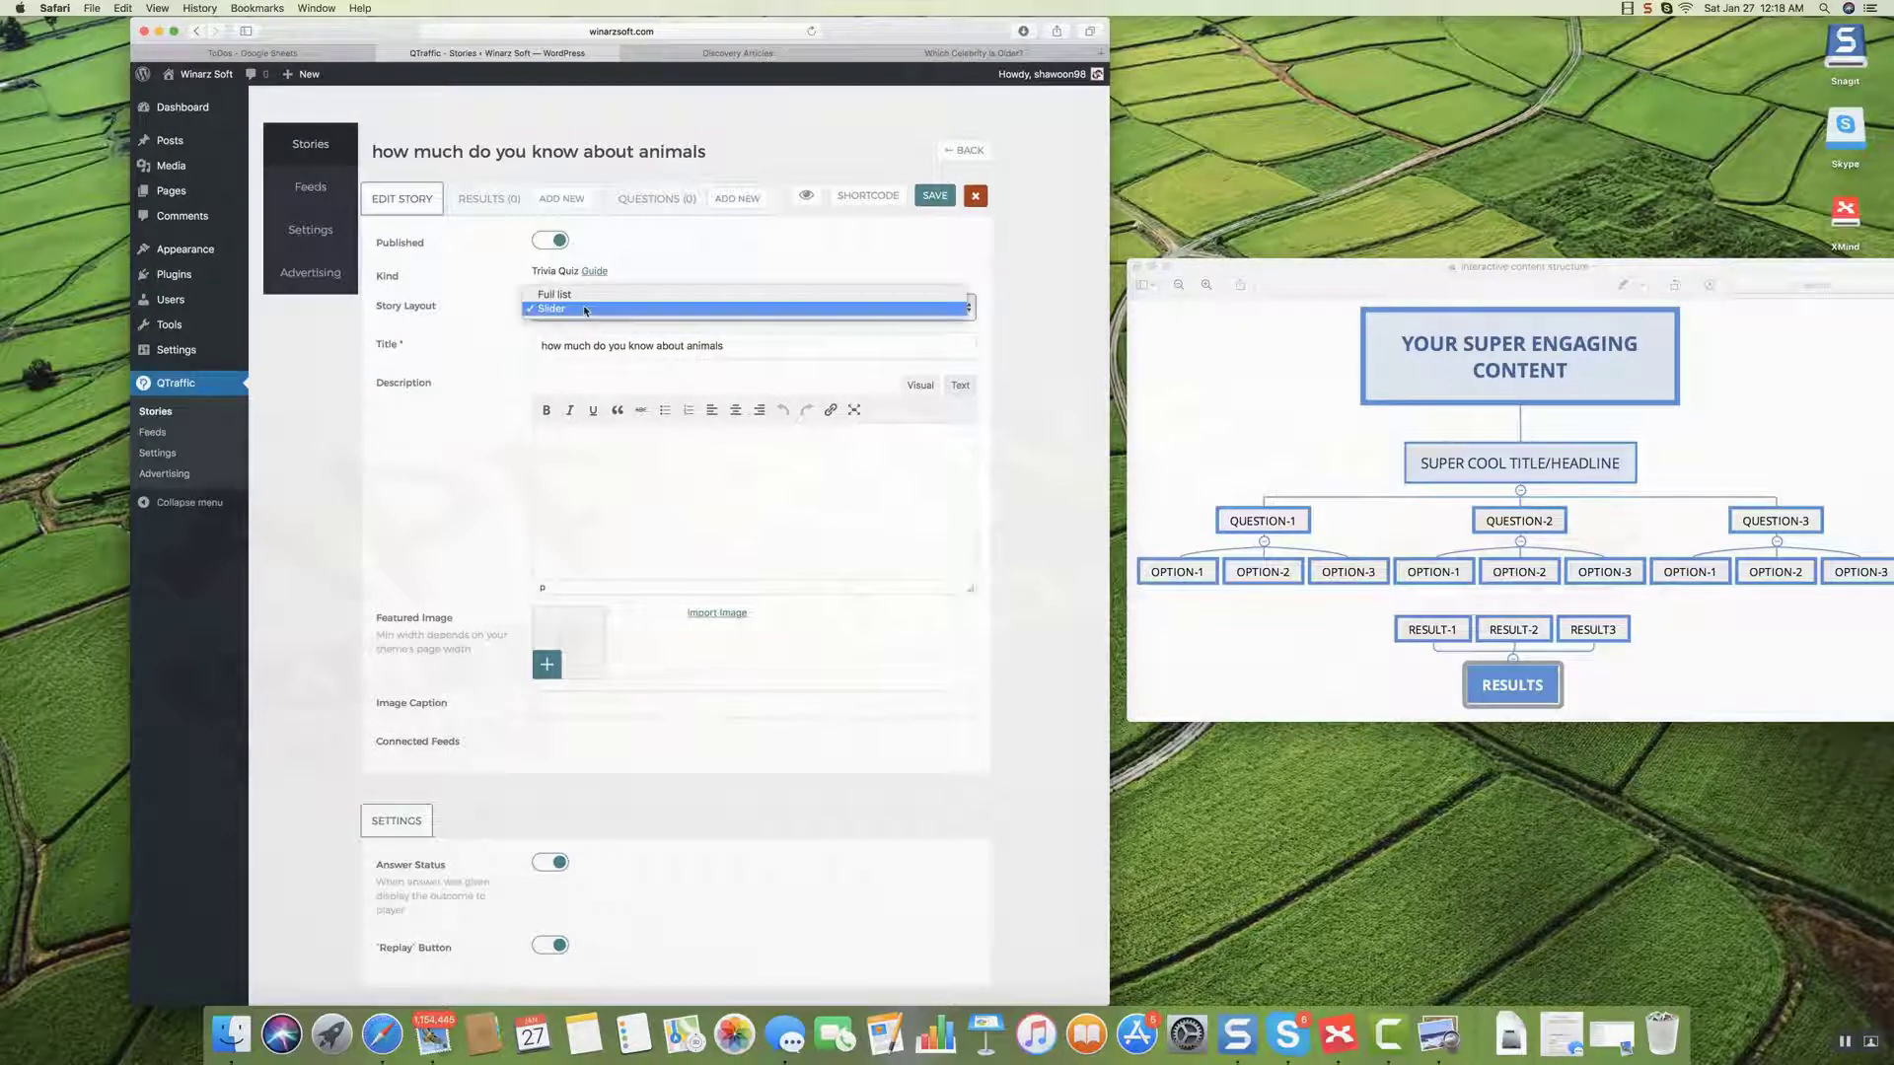
left_click(569, 308)
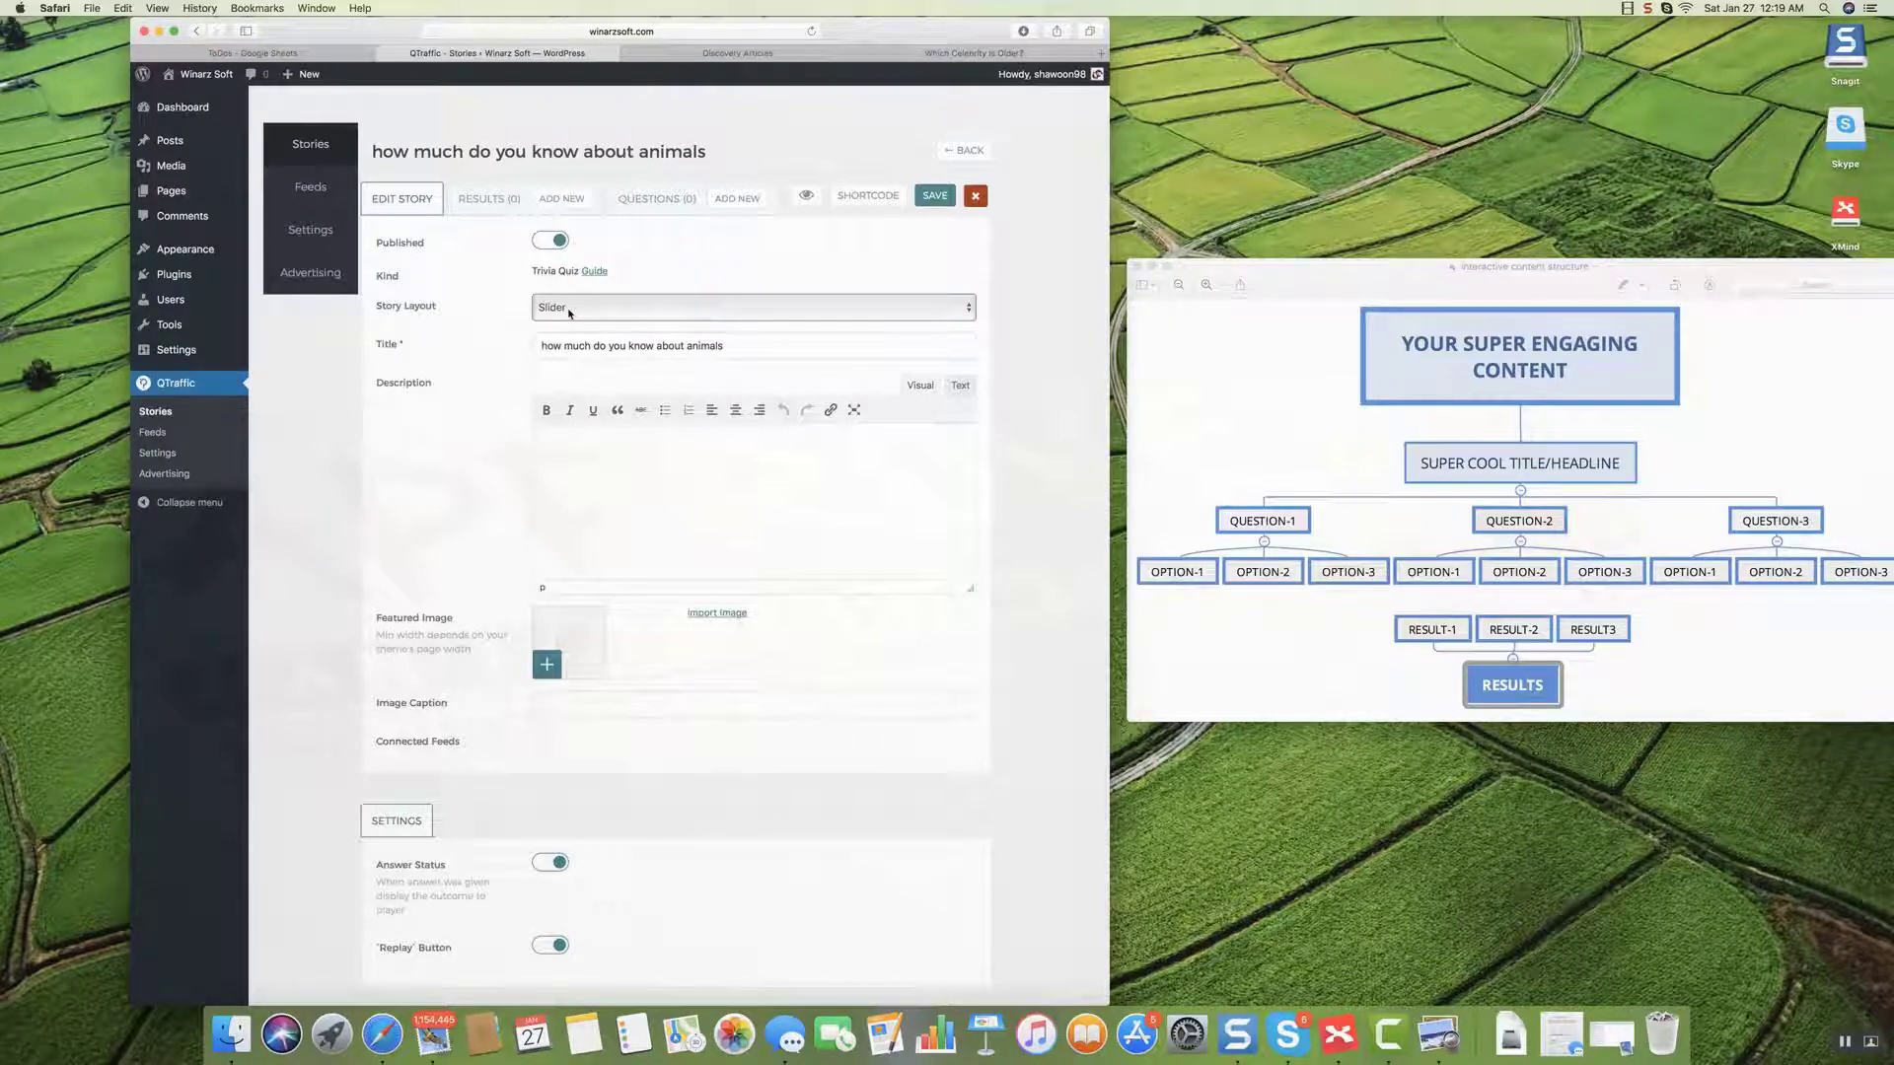
left_click(569, 312)
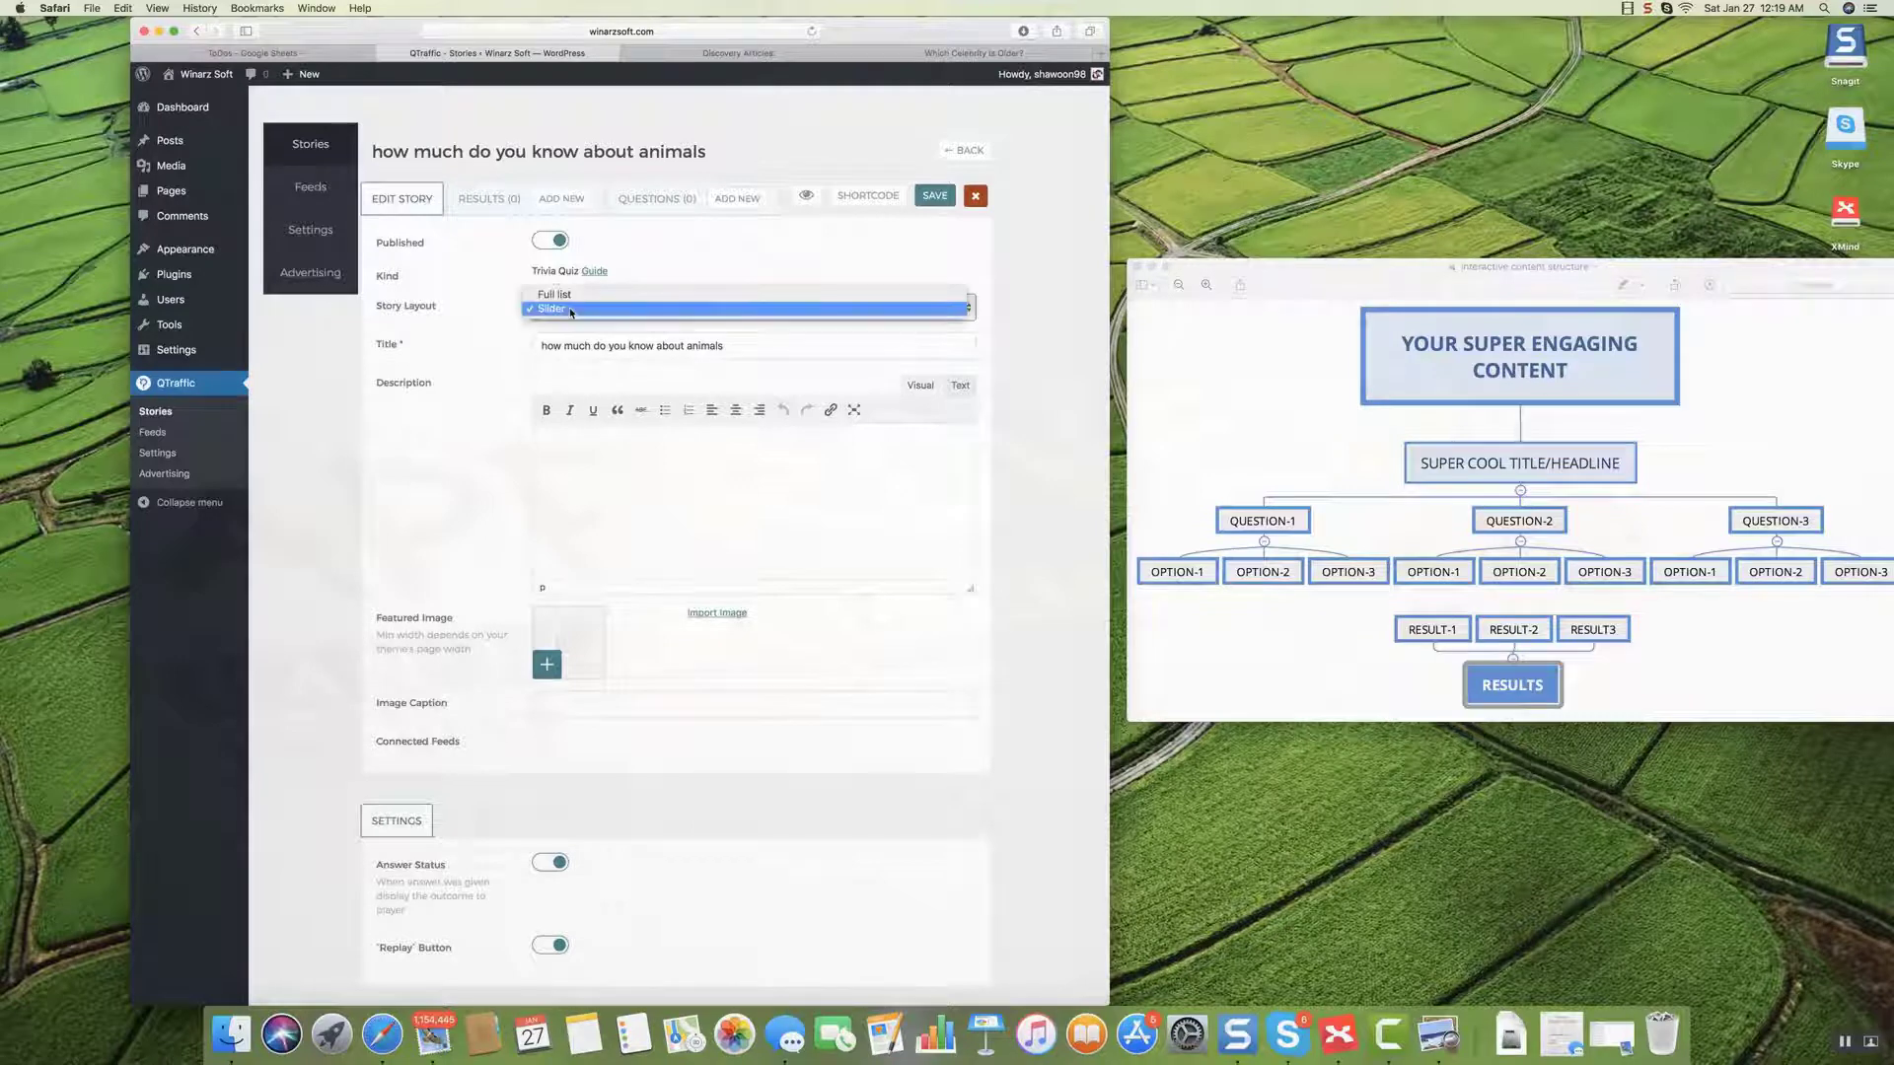
left_click(591, 296)
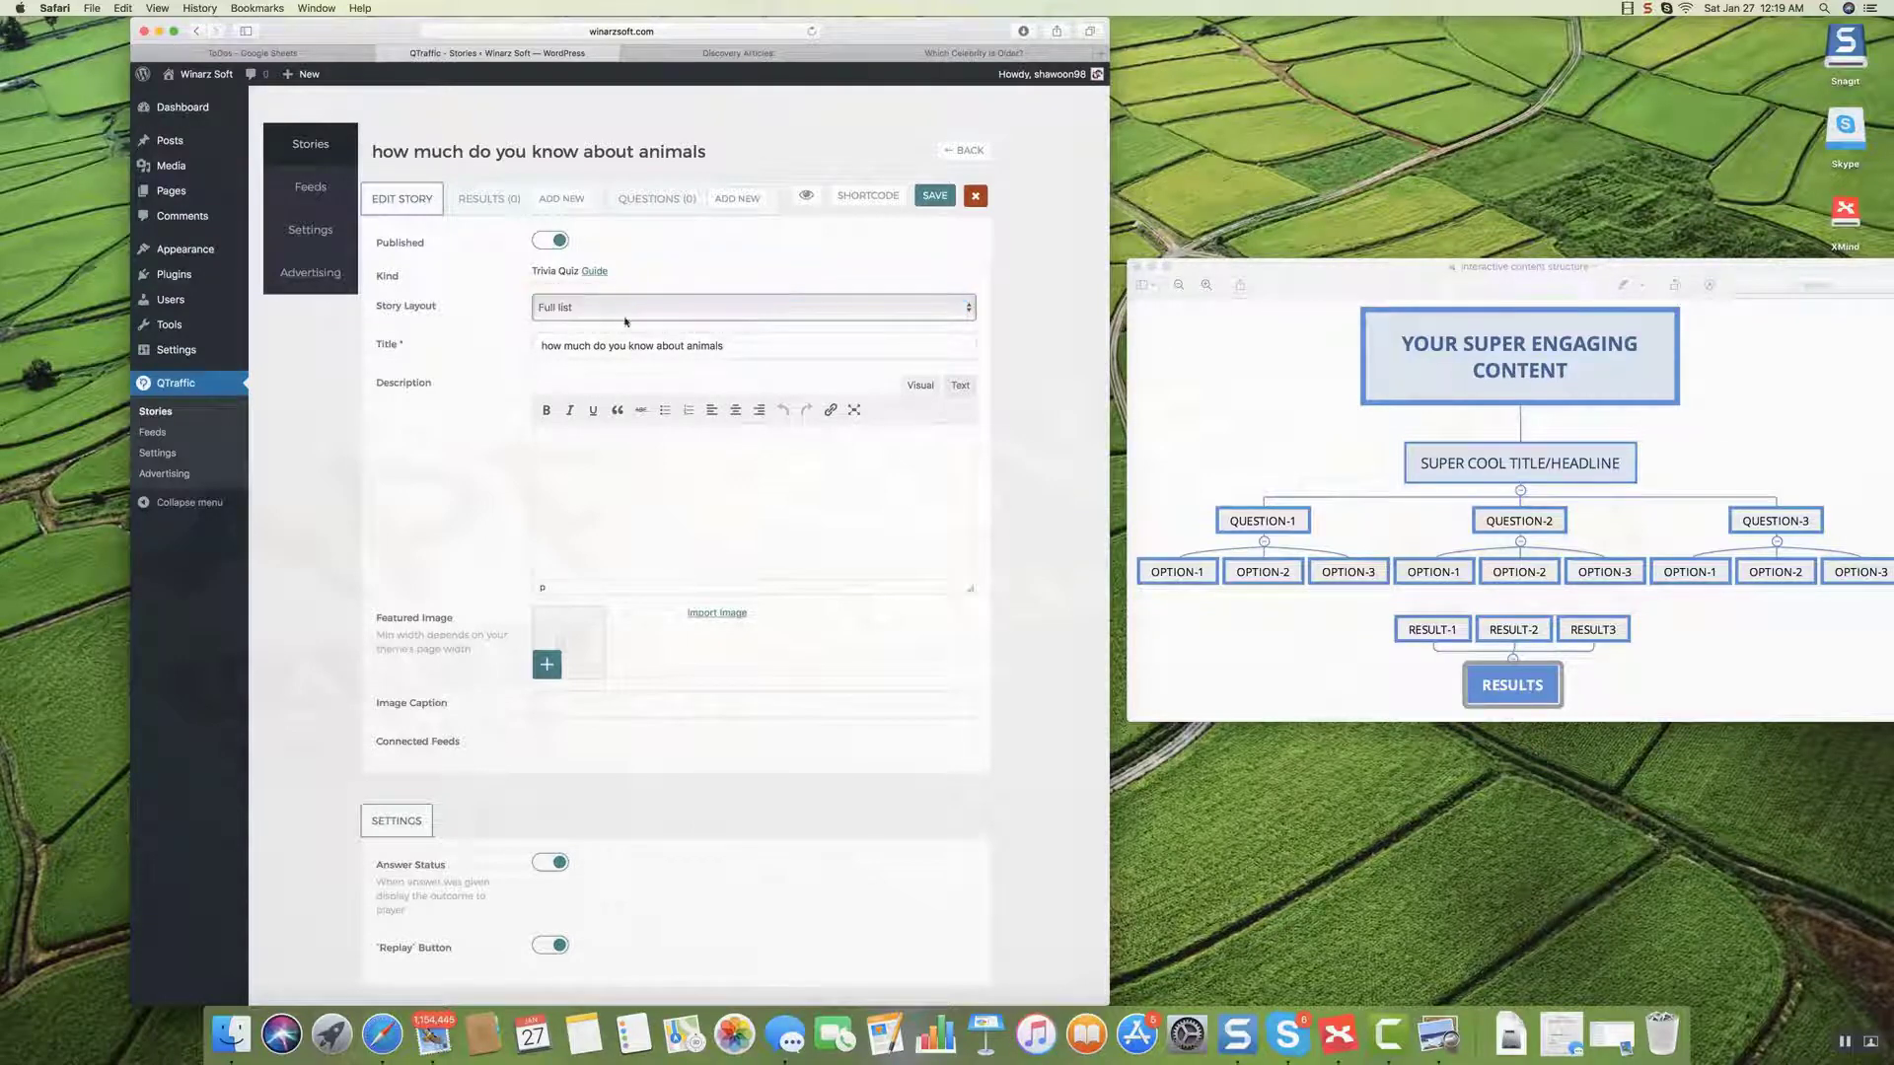
left_click(580, 346)
left_click(648, 456)
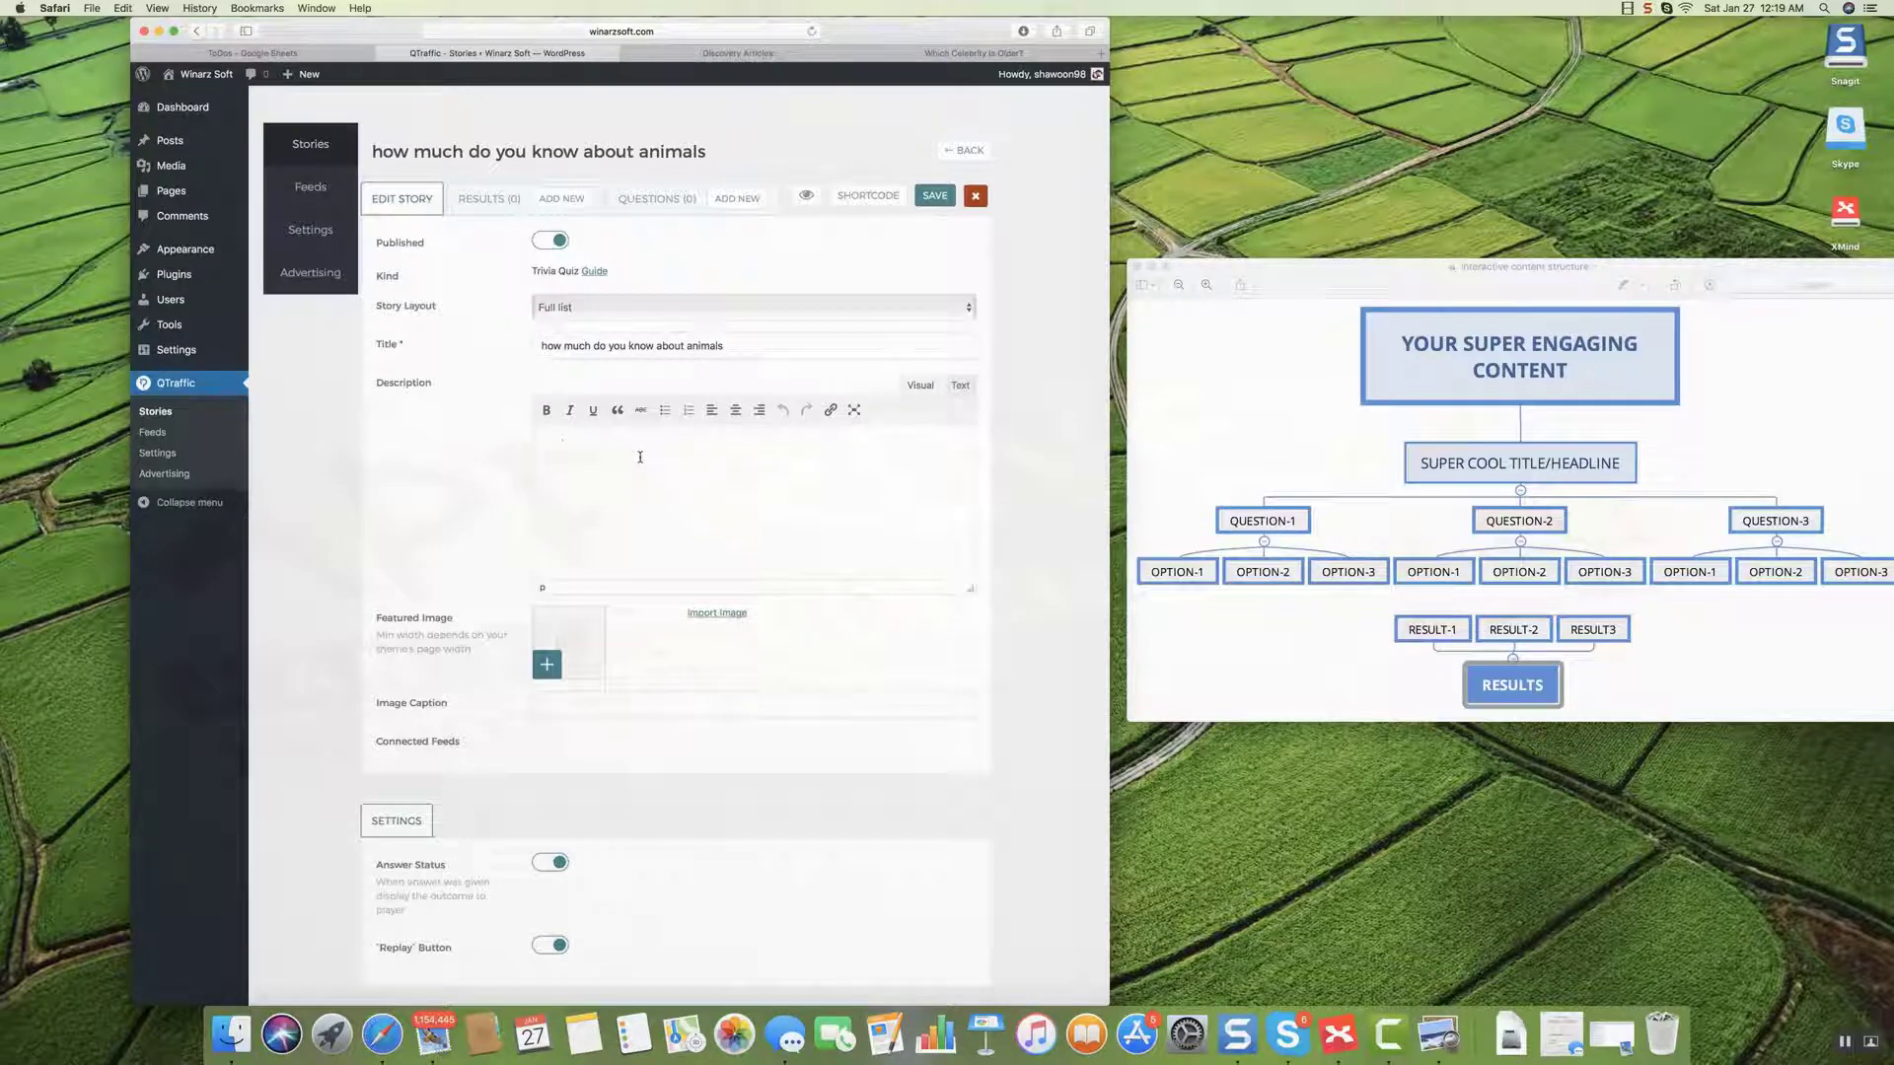
Enter 'based on certain questions' in the quiz Description, correcting the 'bases' typo.
type("bases")
key("BackSpace")
type("d on")
type("certain questions")
Open the featured image media picker, browse the library, and close it without choosing.
left_click(572, 652)
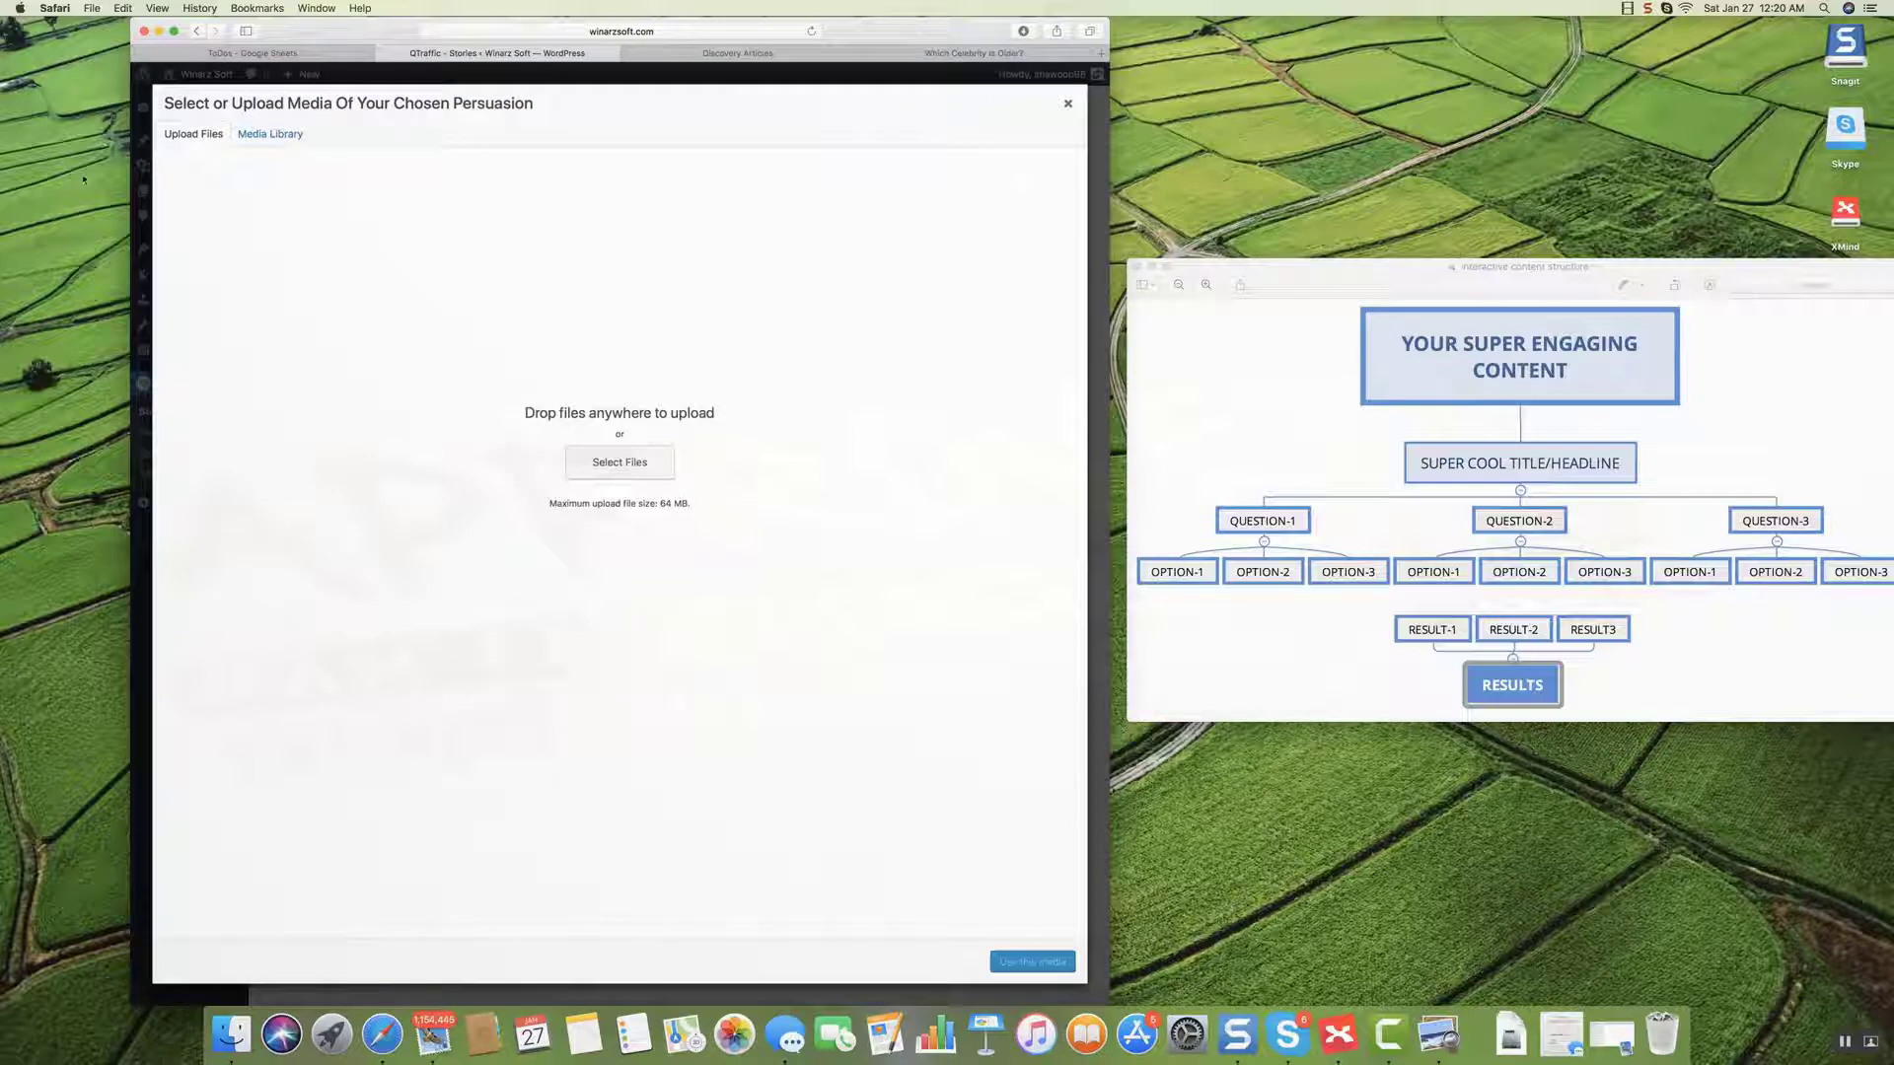
left_click(276, 135)
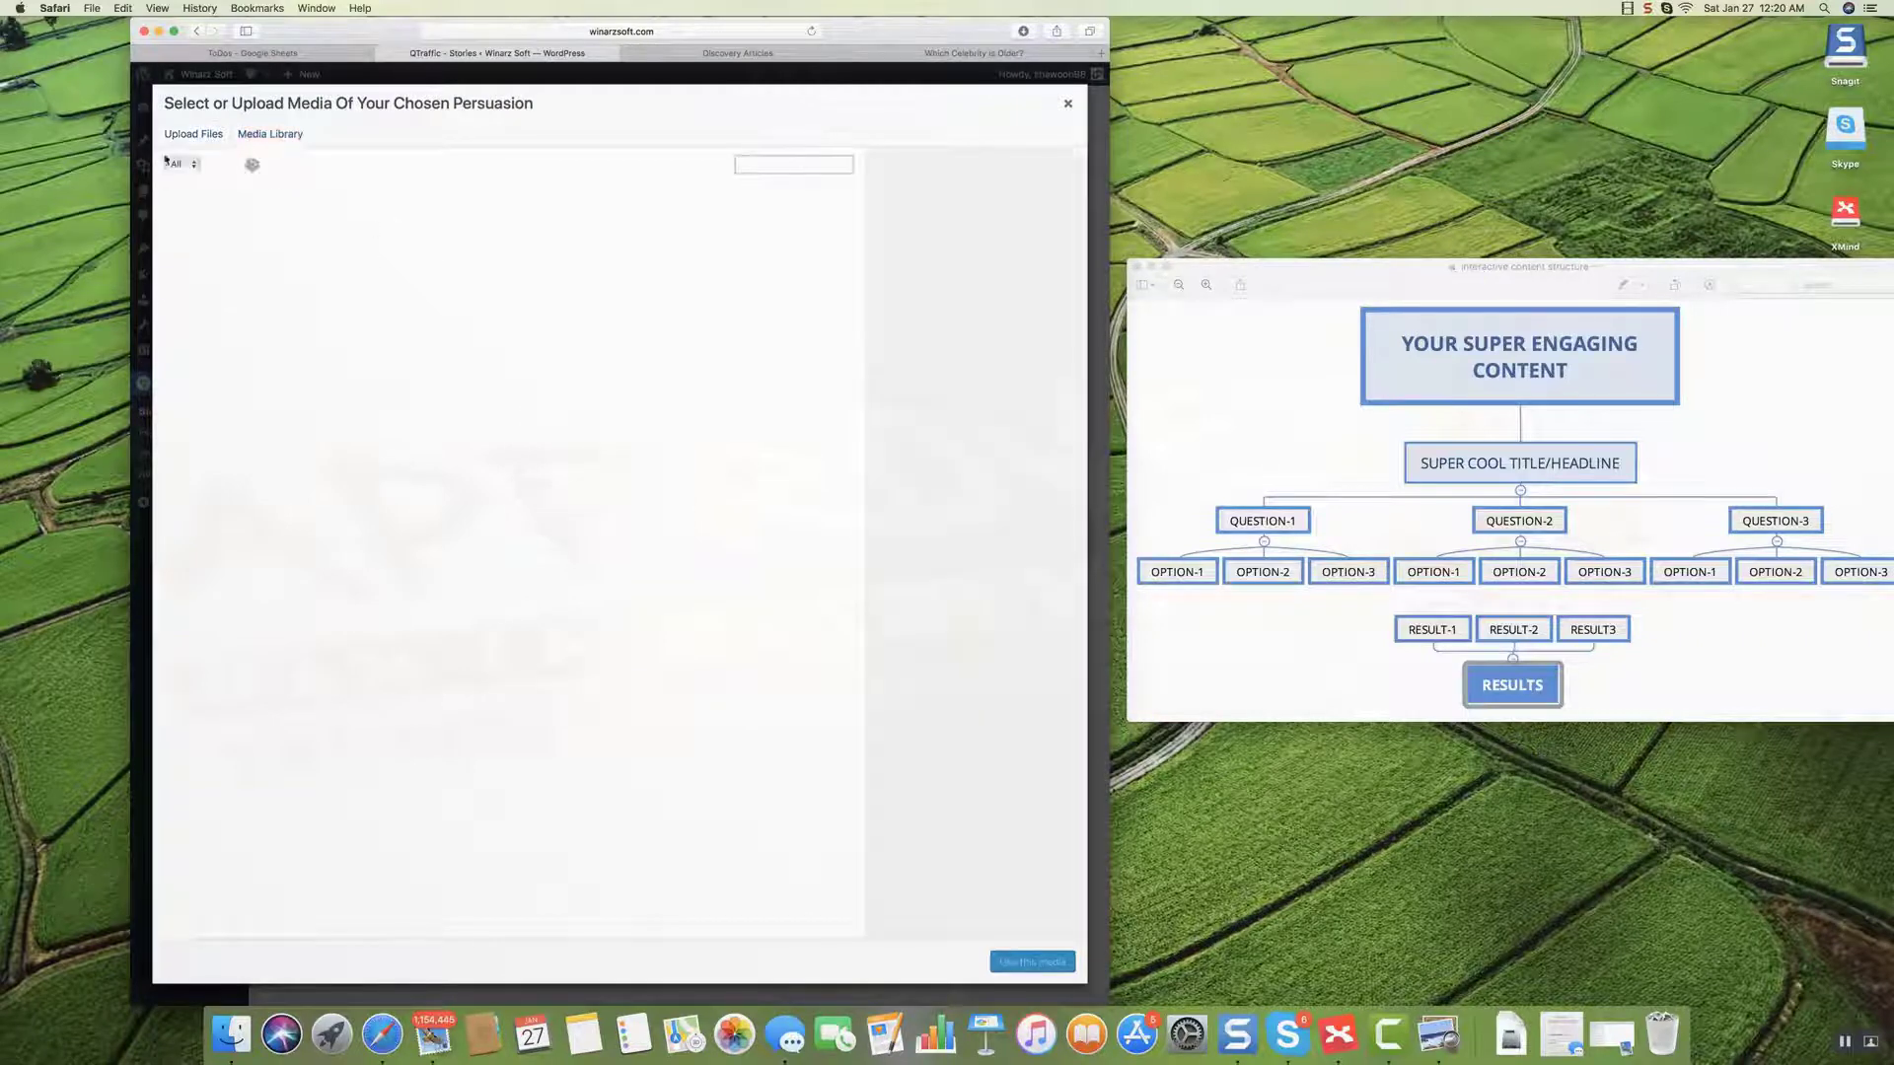
left_click(197, 138)
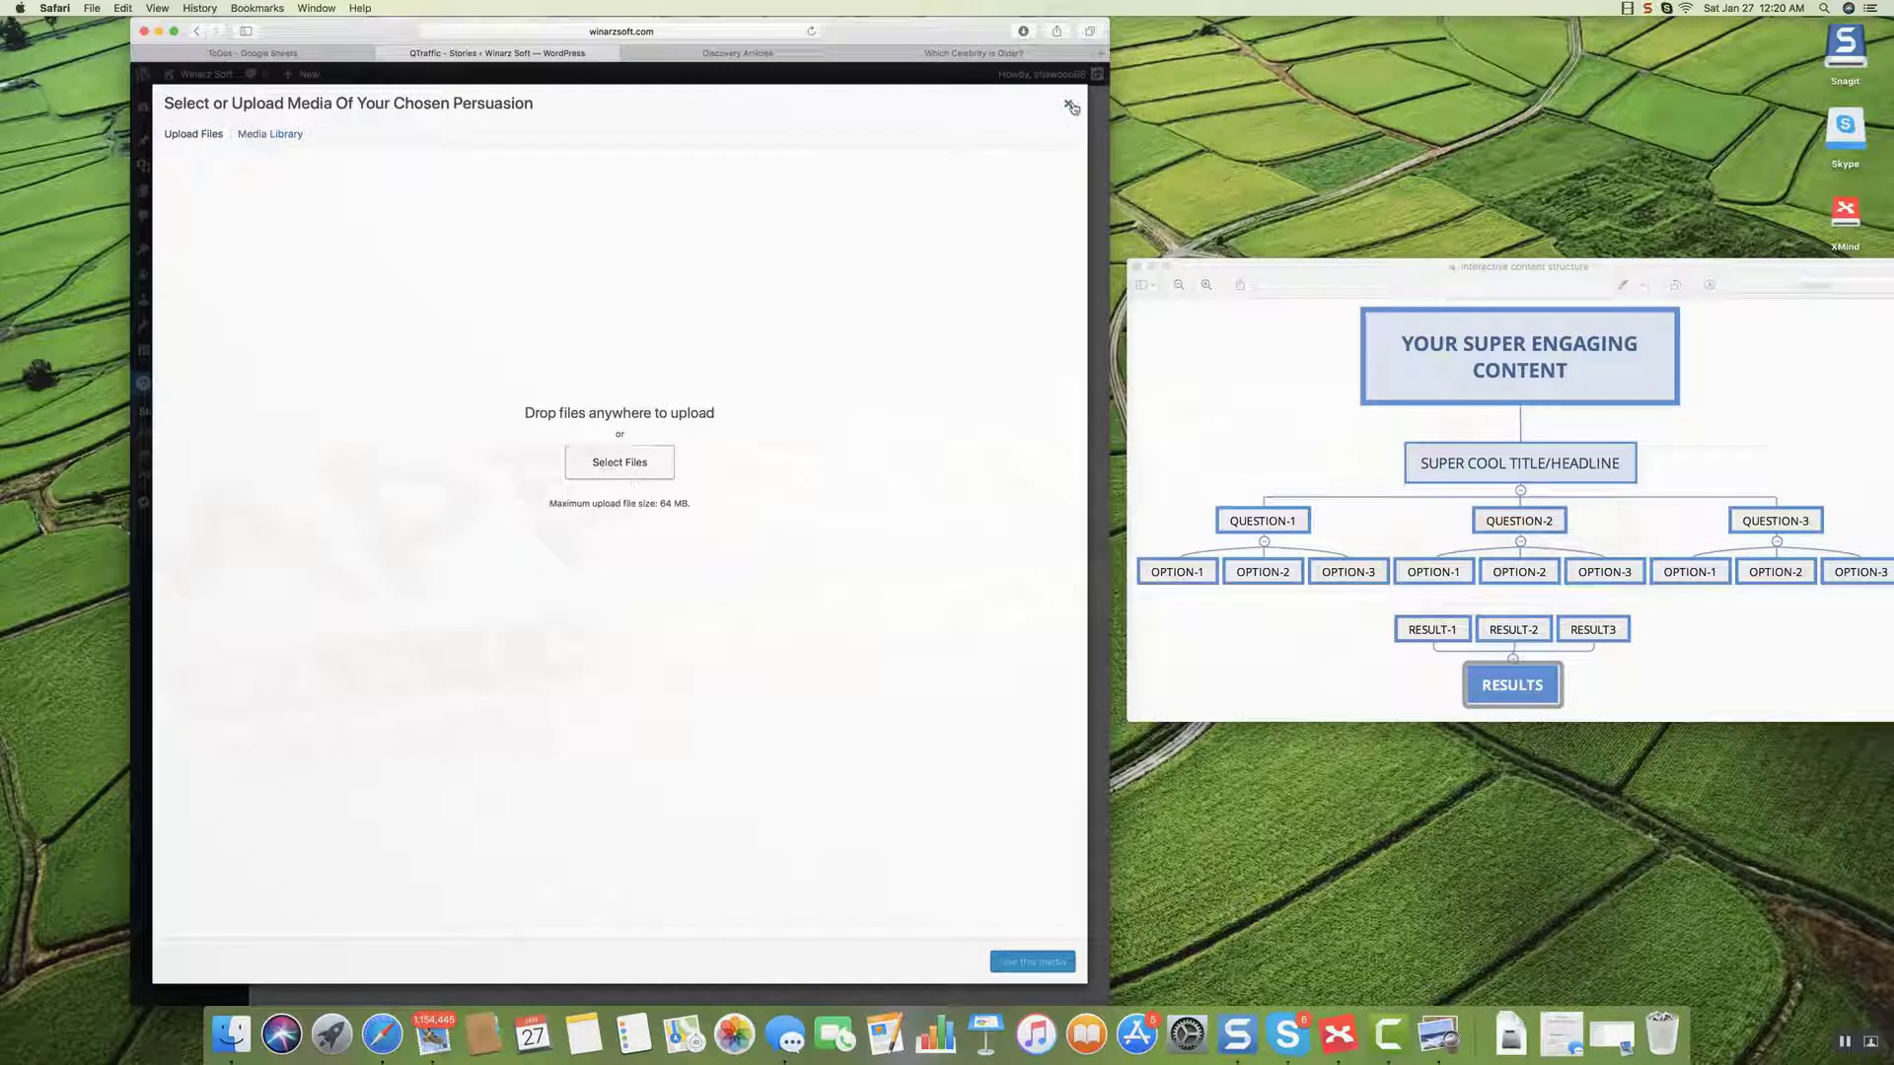
left_click(1067, 104)
Search stock images for 'animali' and import the lion photo as the featured image.
scroll(986, 623, "down", 1)
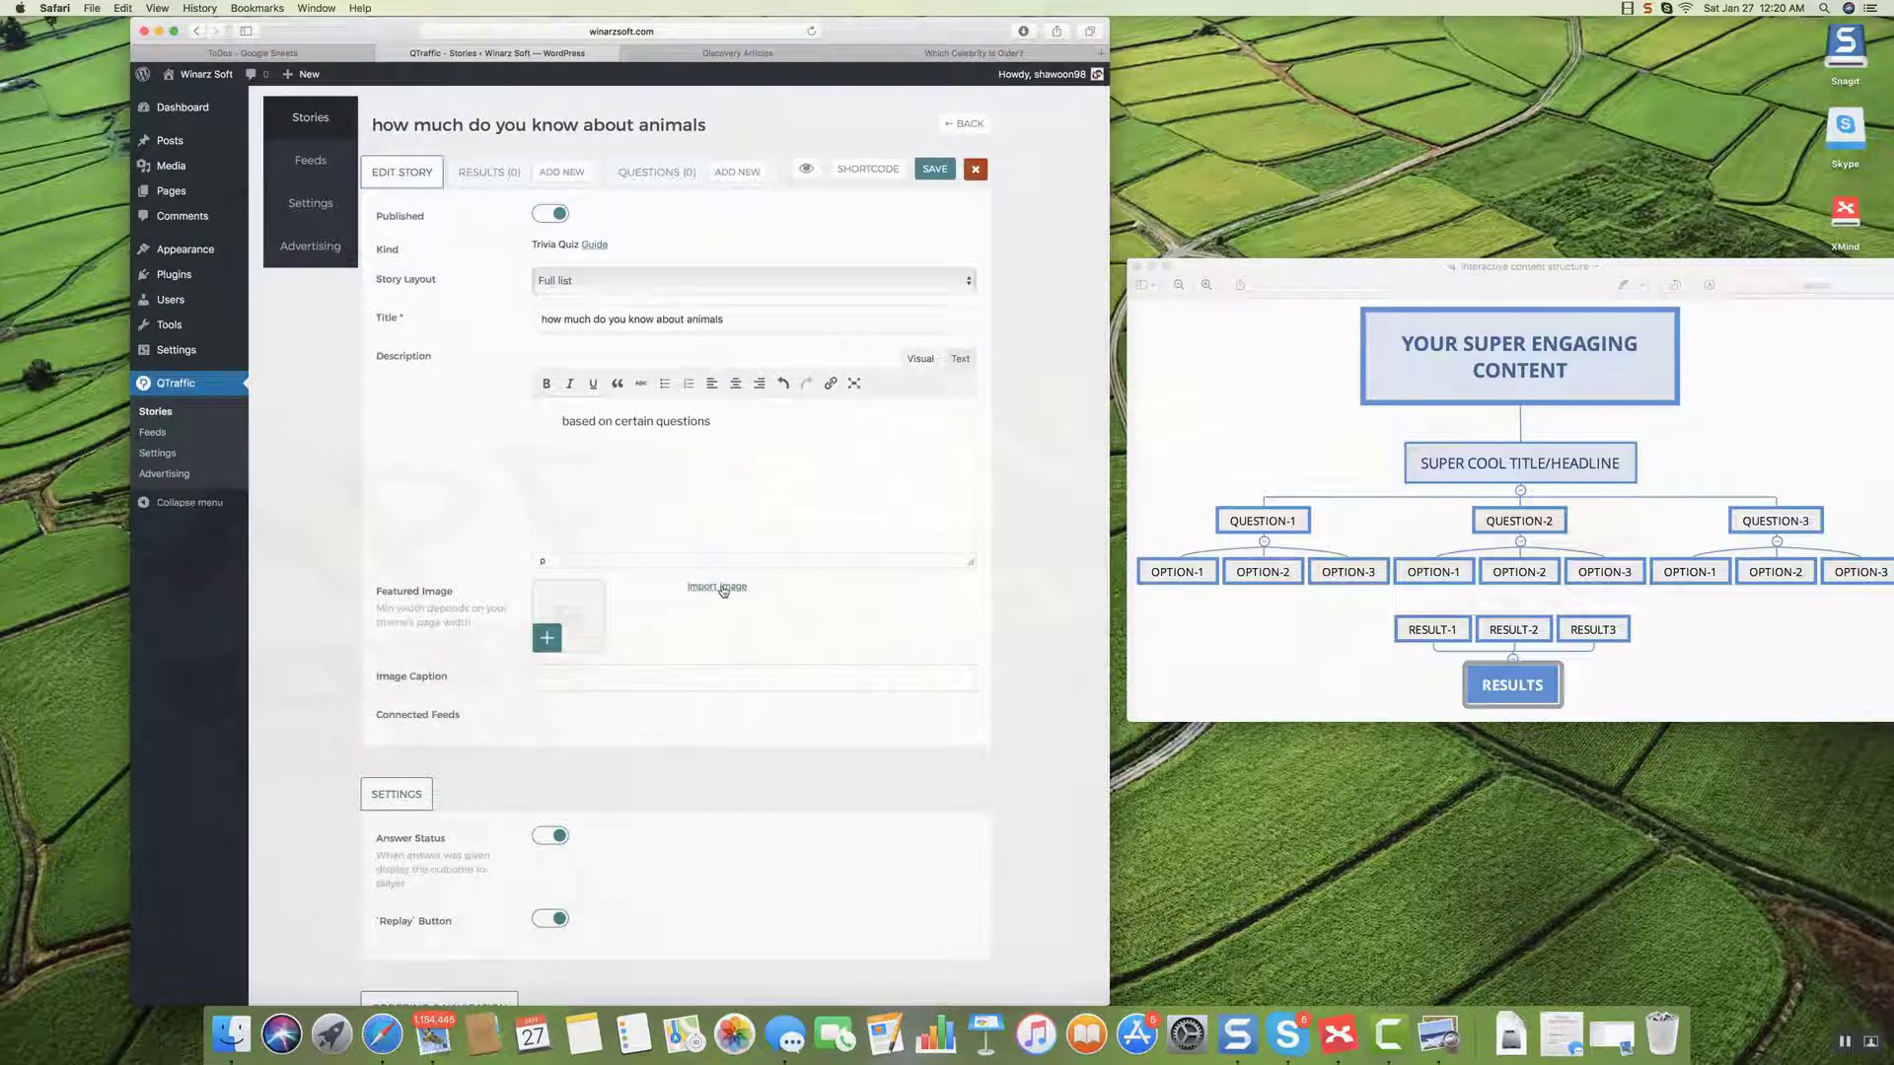
left_click(723, 590)
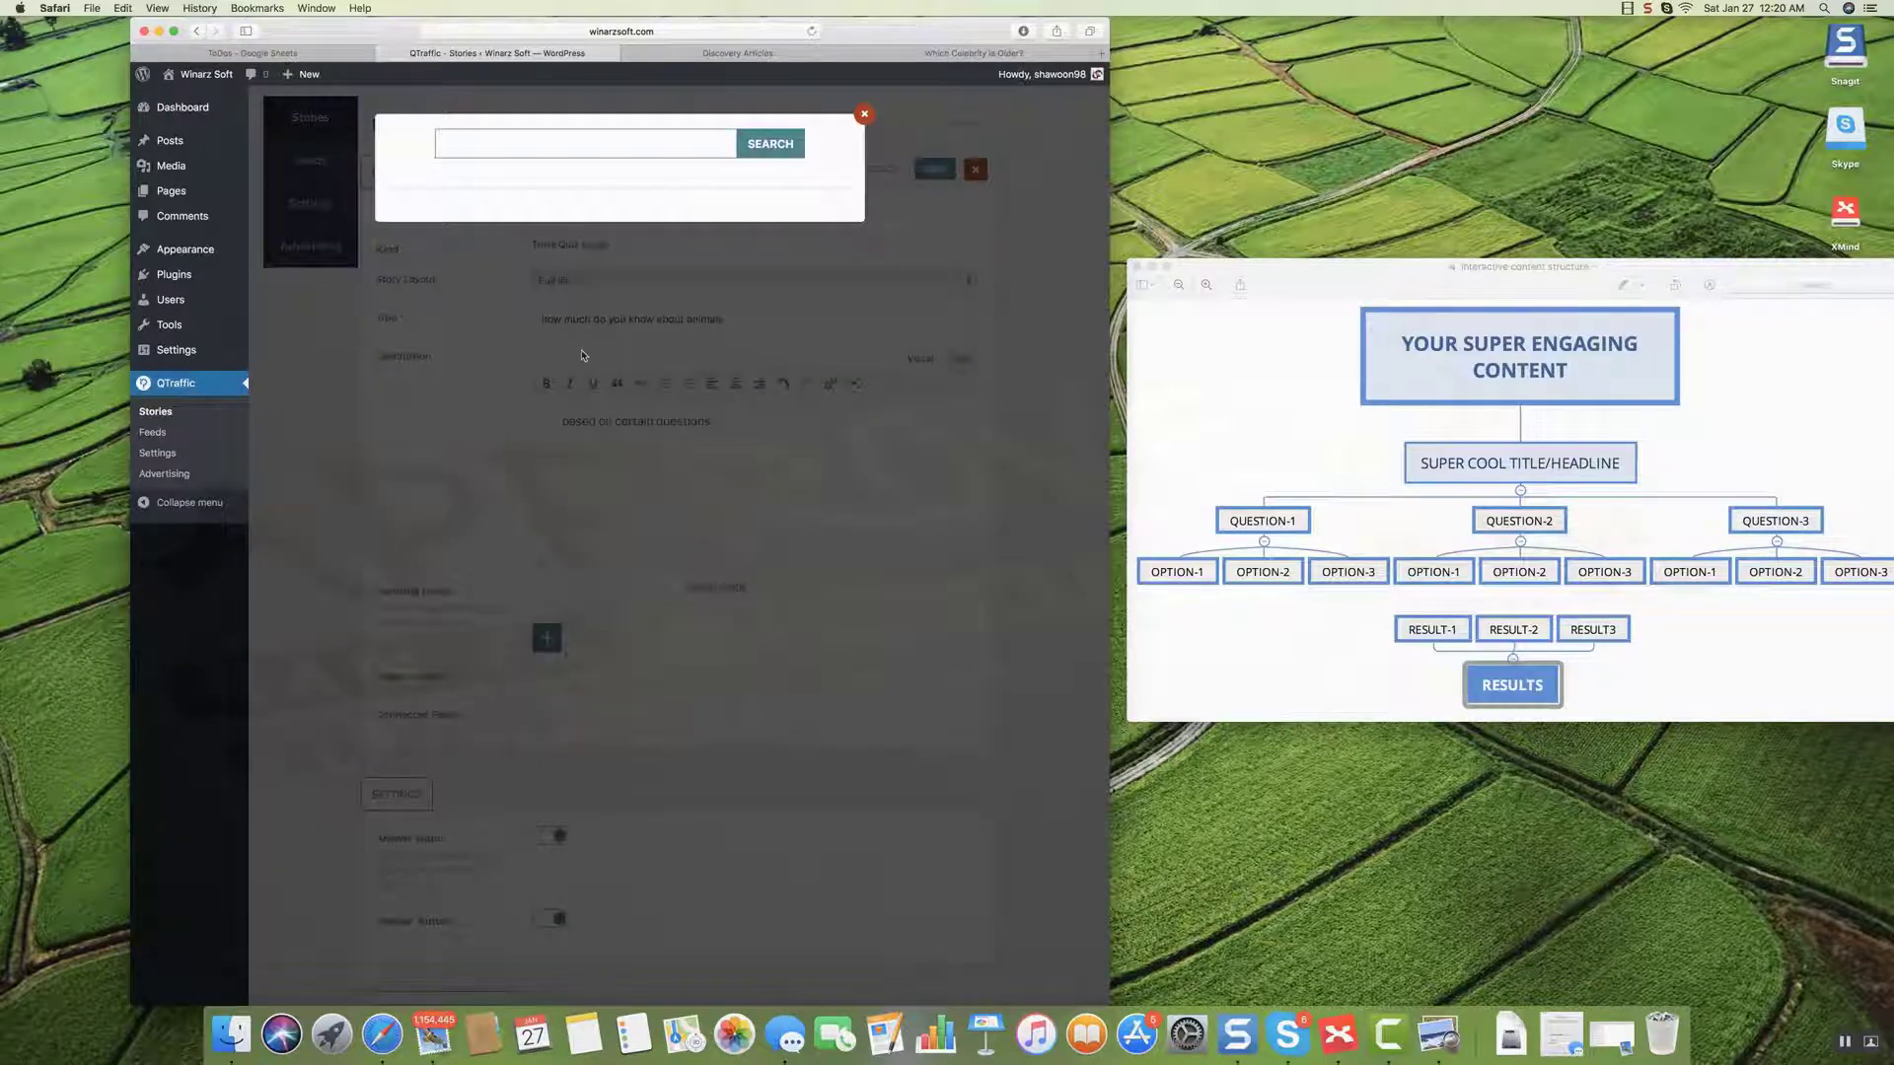
type("animali")
left_click(770, 148)
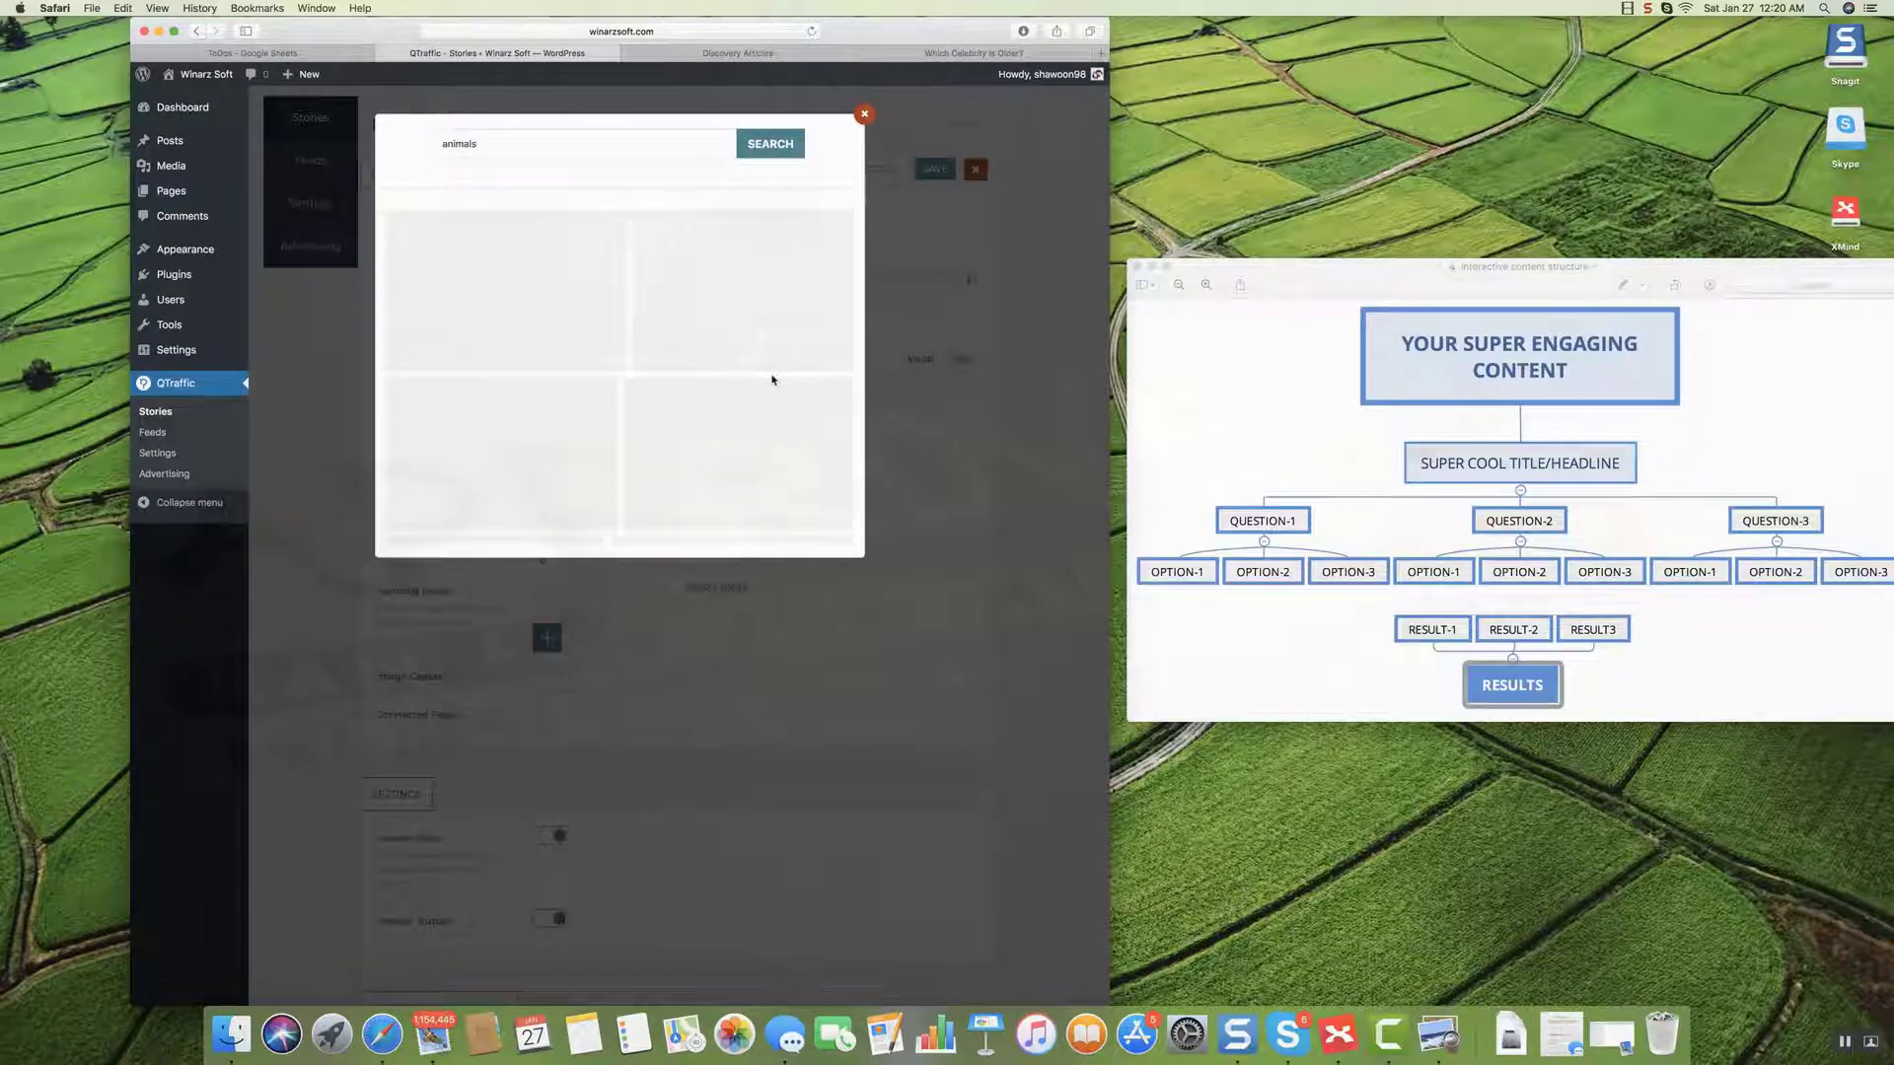
scroll(772, 379, "down", 8)
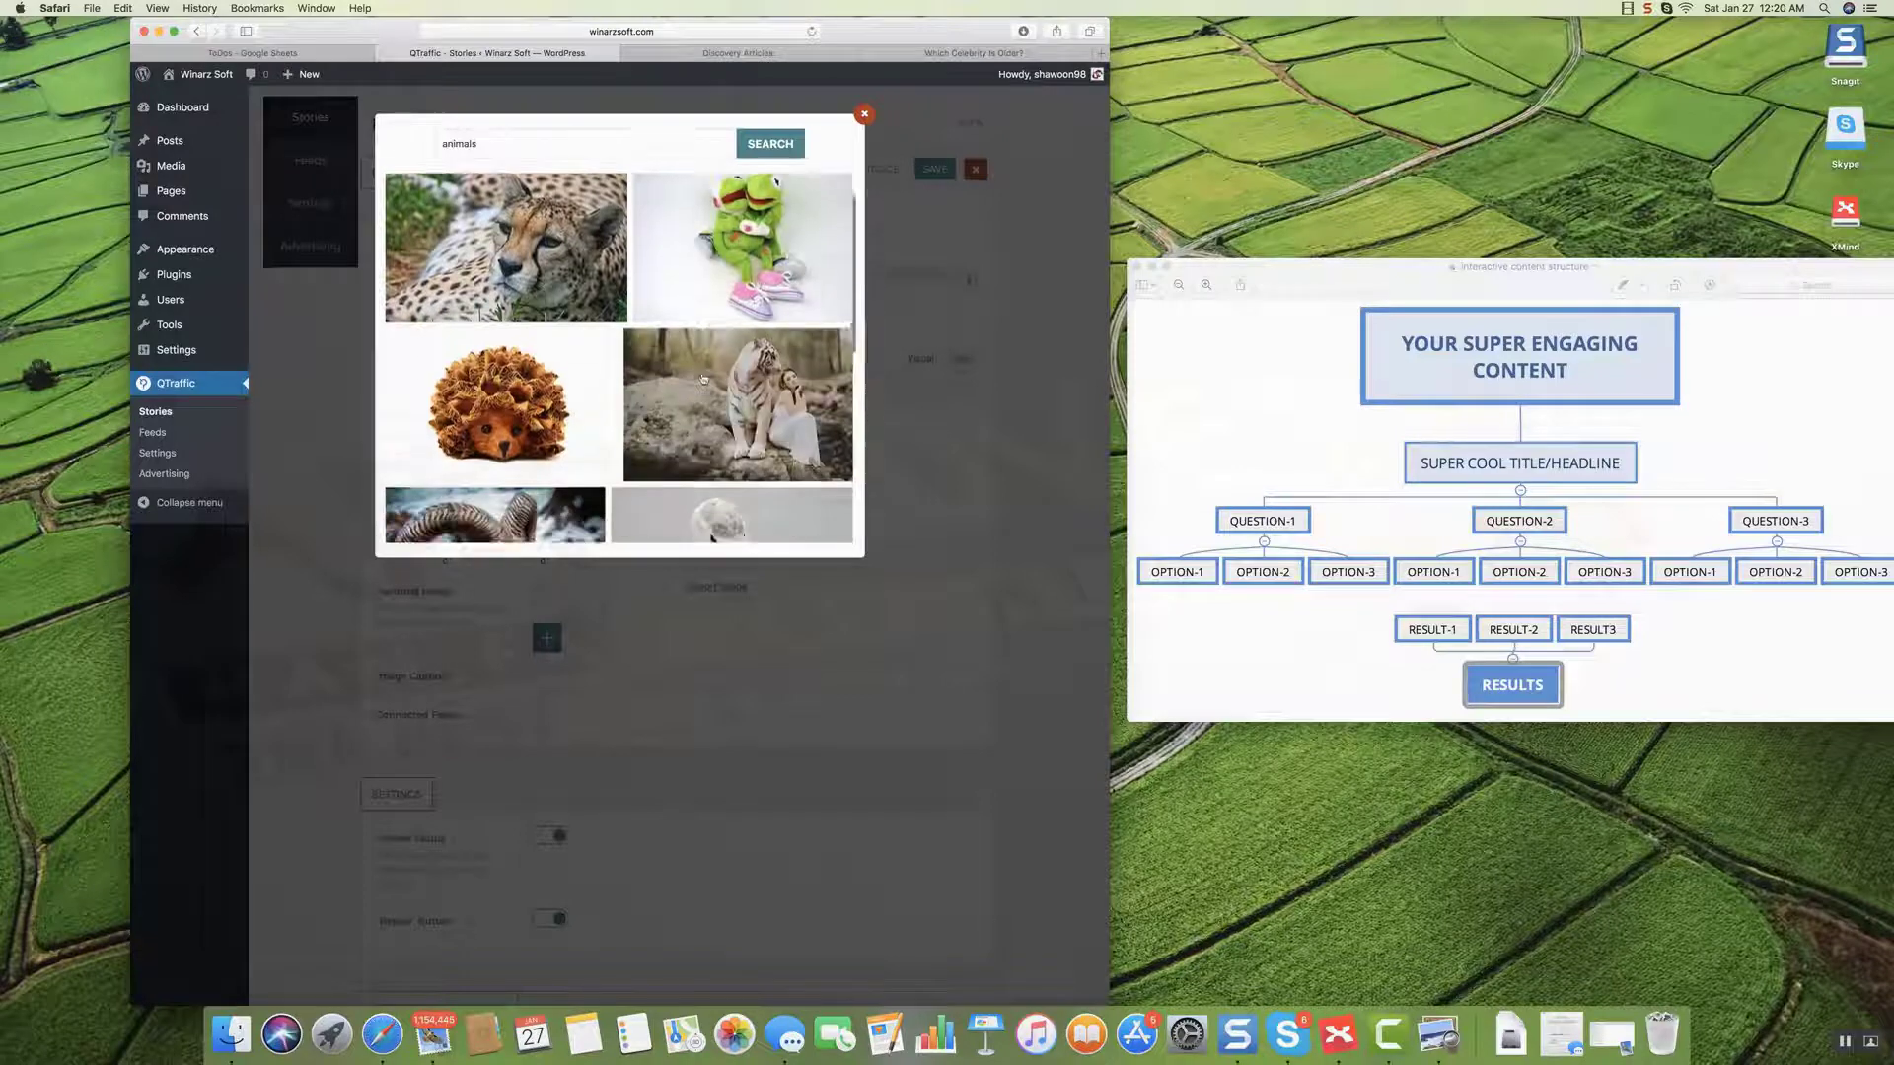
scroll(704, 378, "down", 5)
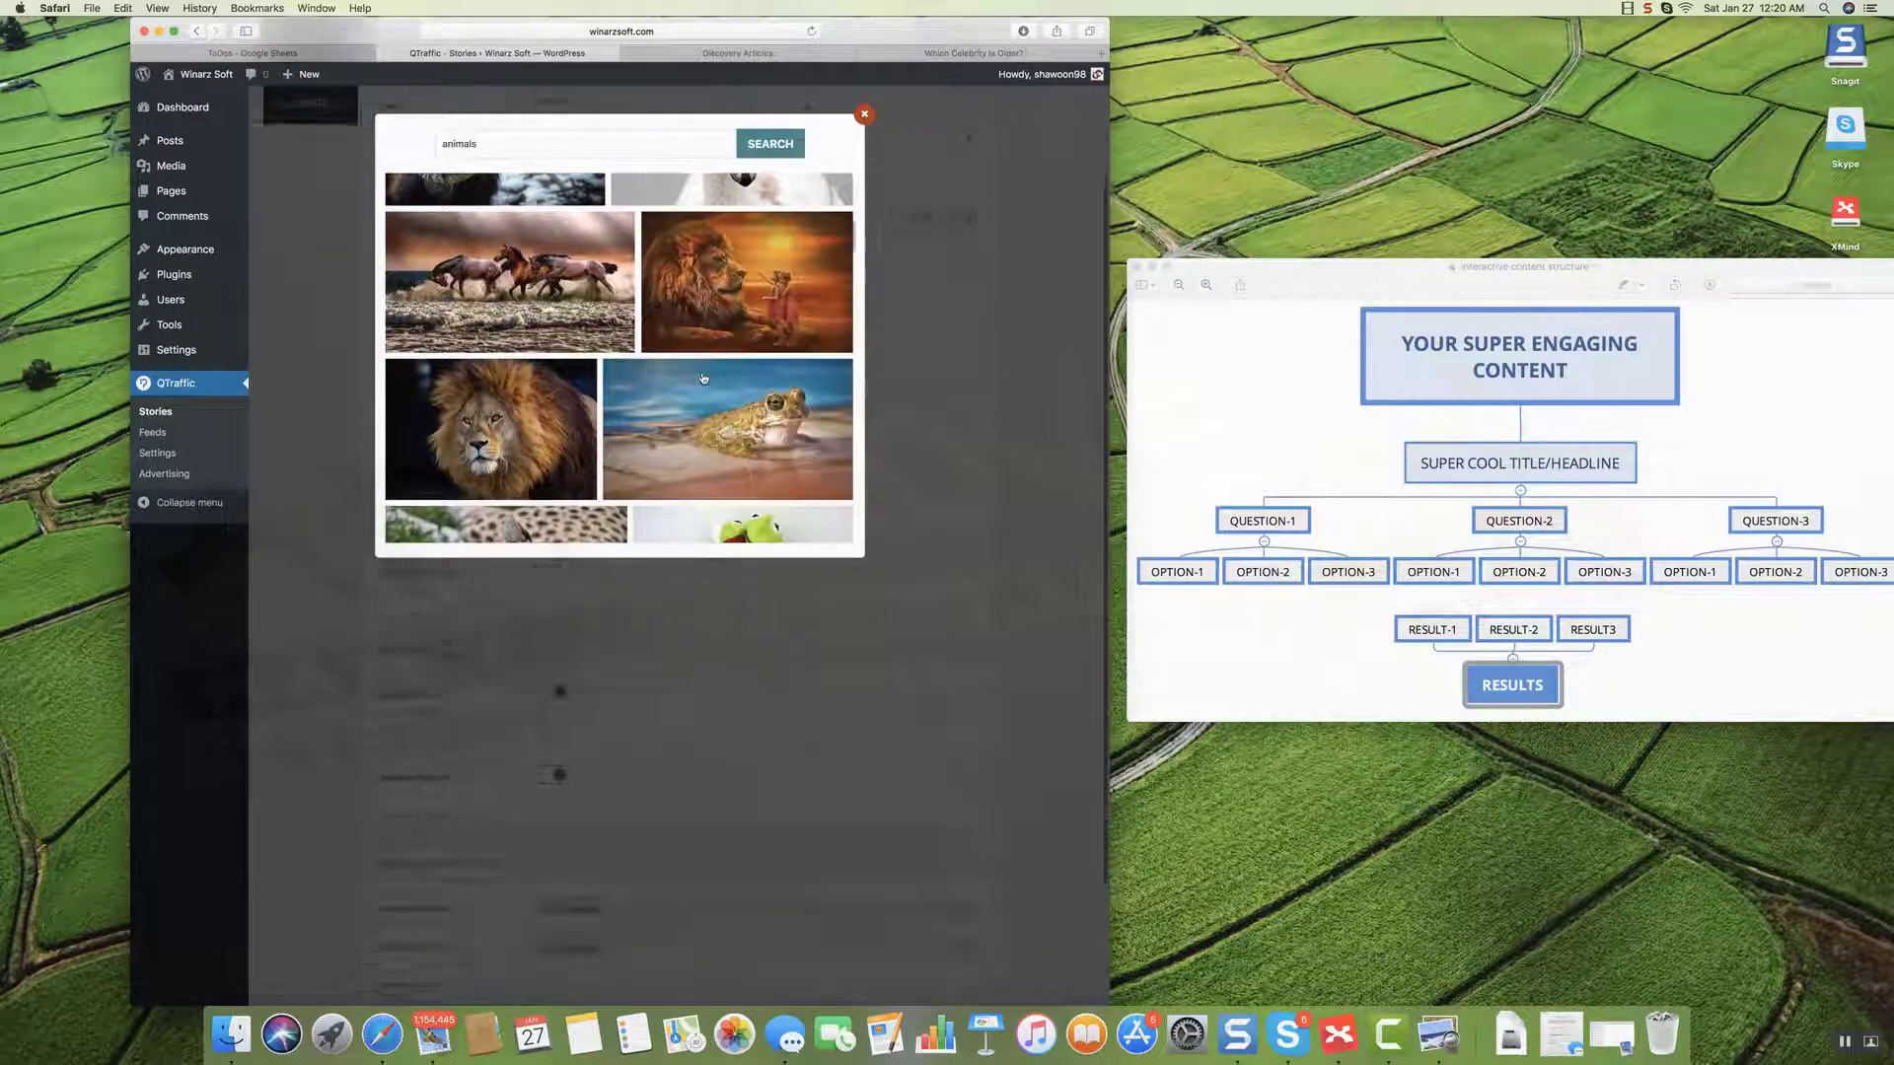
scroll(703, 379, "up", 10)
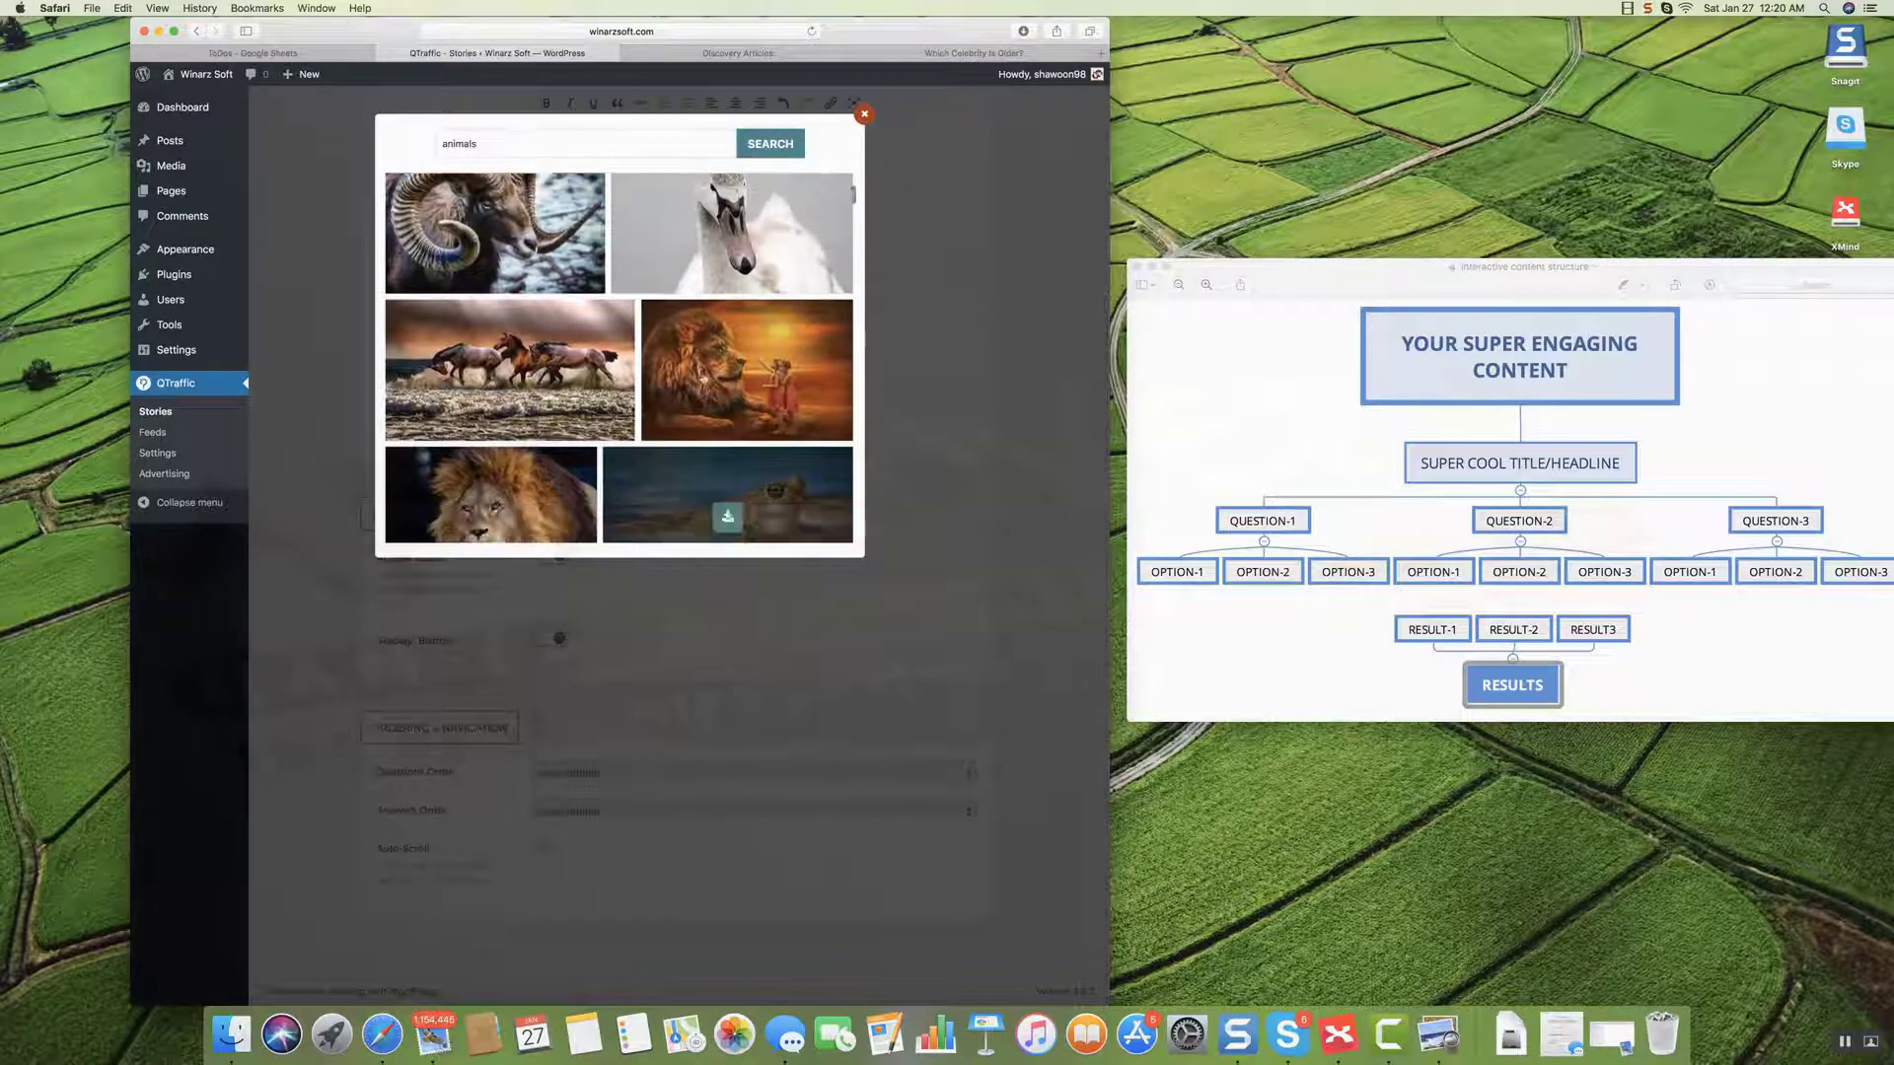
scroll(702, 382, "down", 3)
scroll(702, 381, "down", 10)
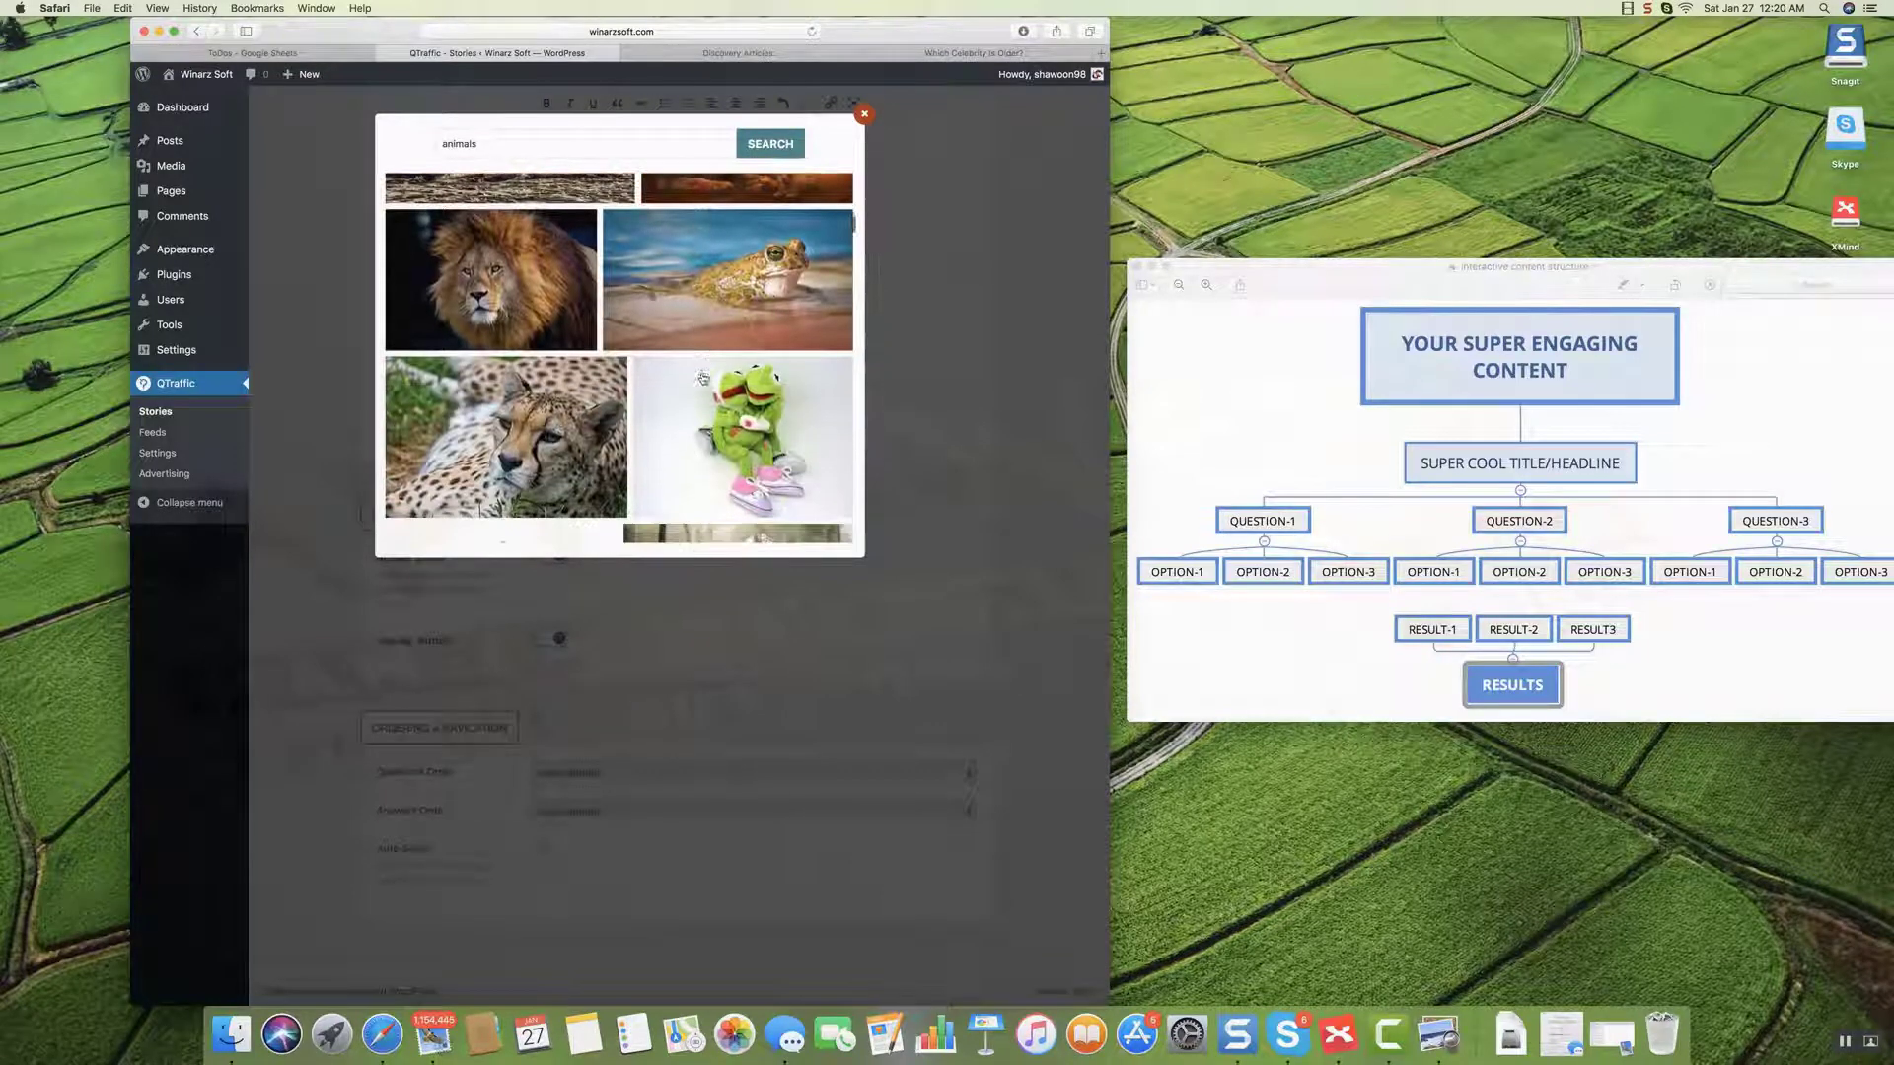
scroll(702, 381, "down", 10)
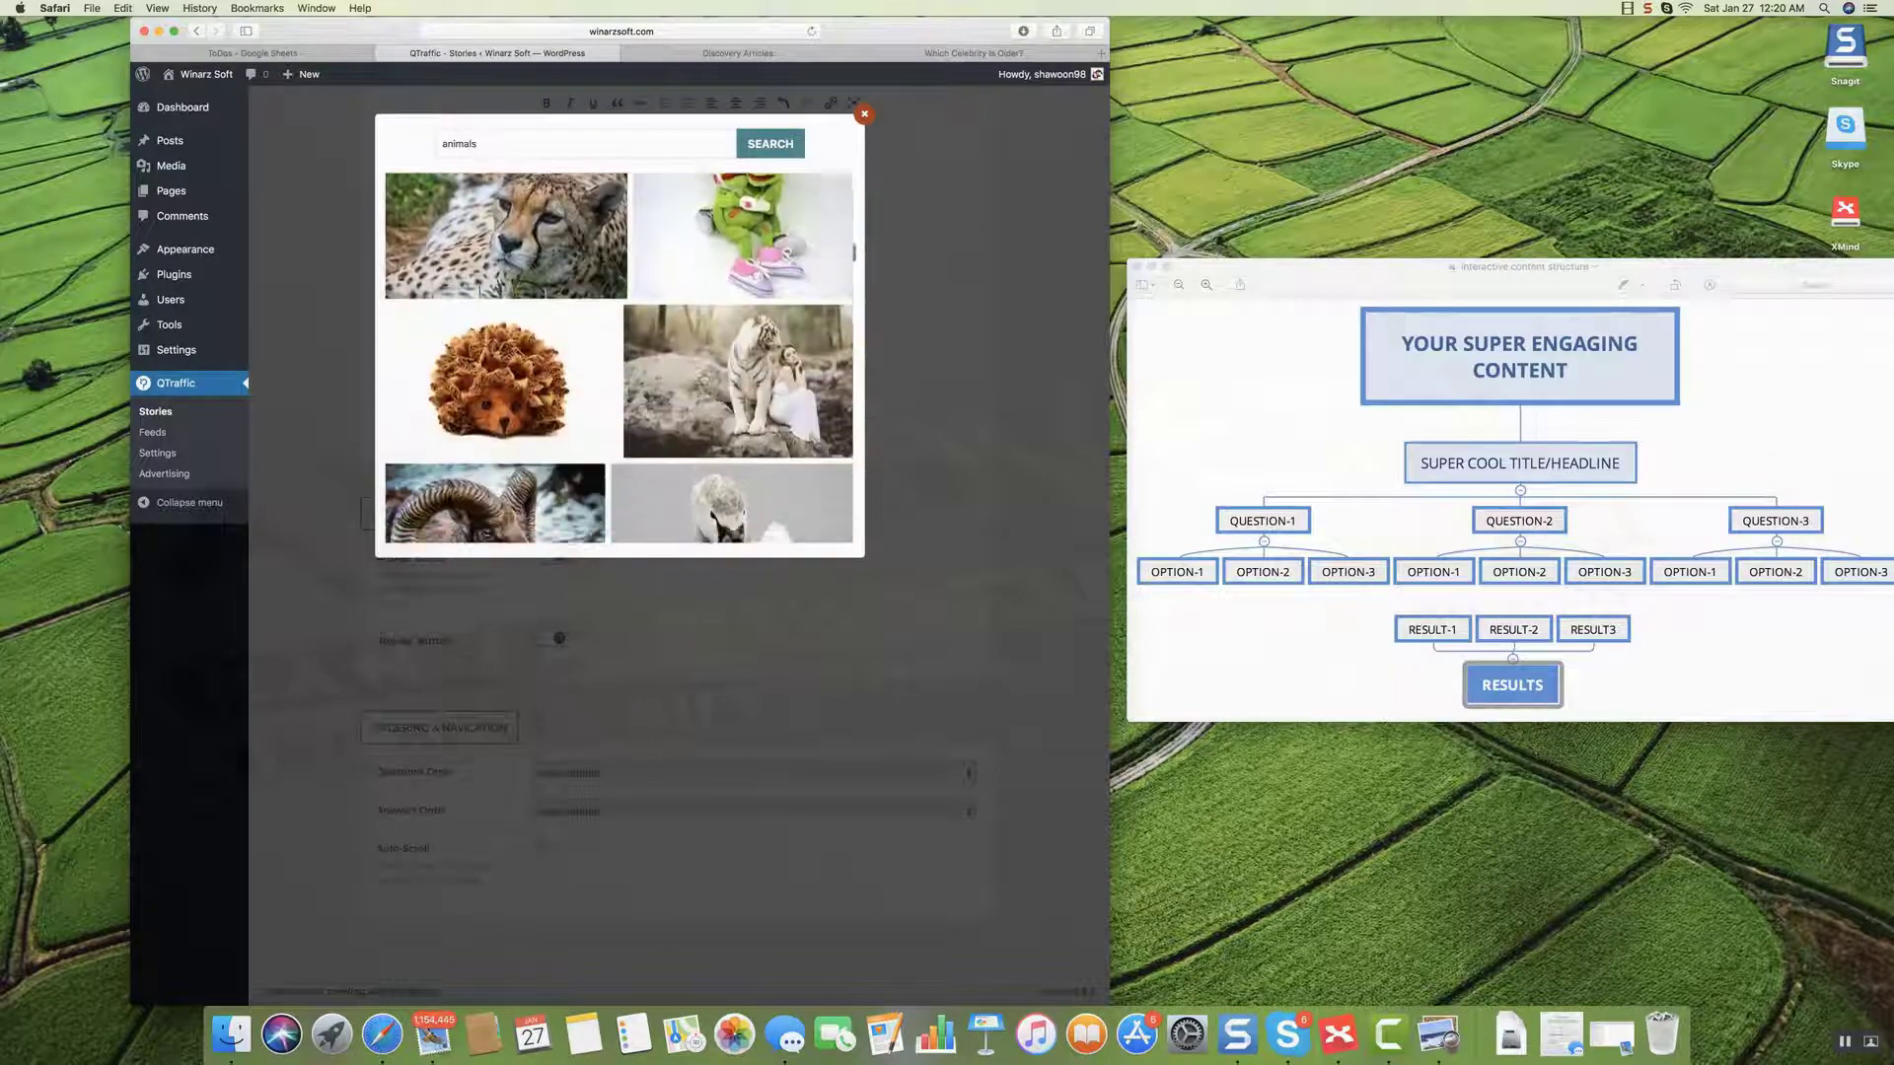
scroll(703, 378, "down", 10)
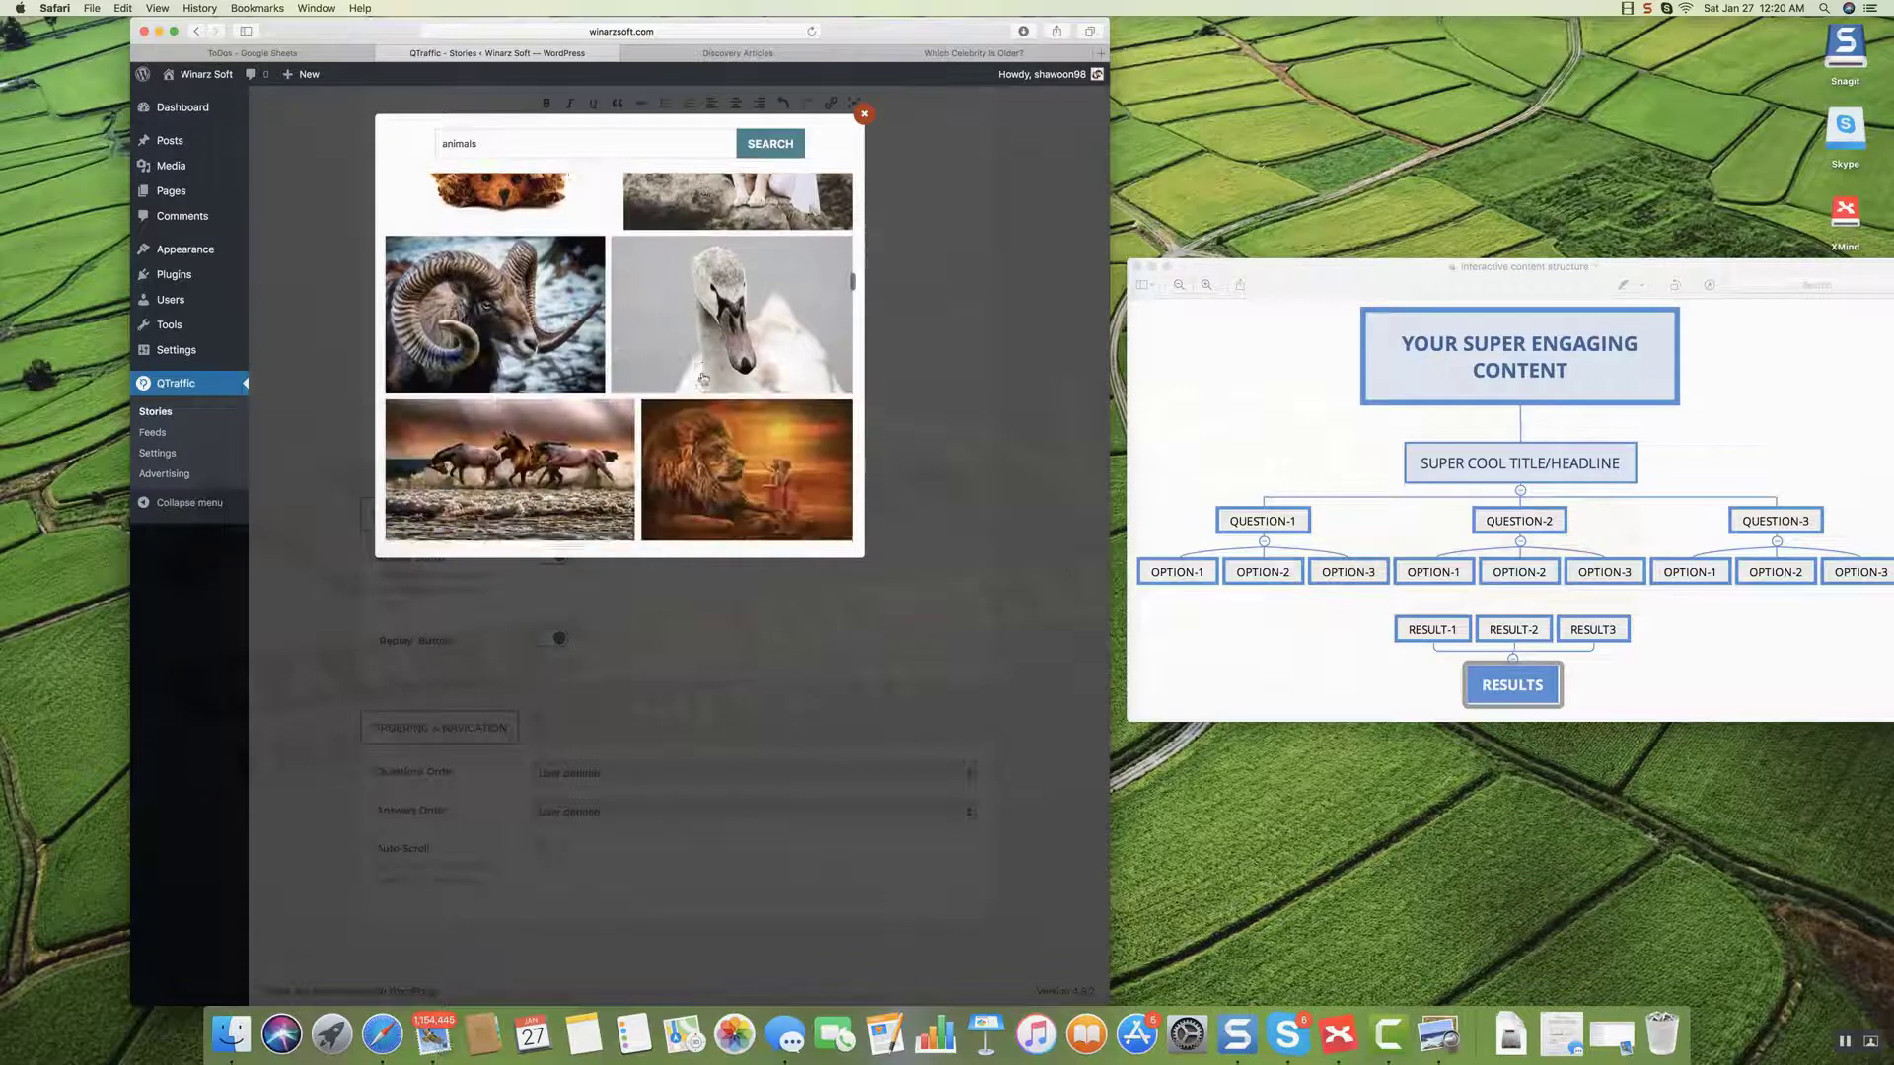
mouse_move(498, 310)
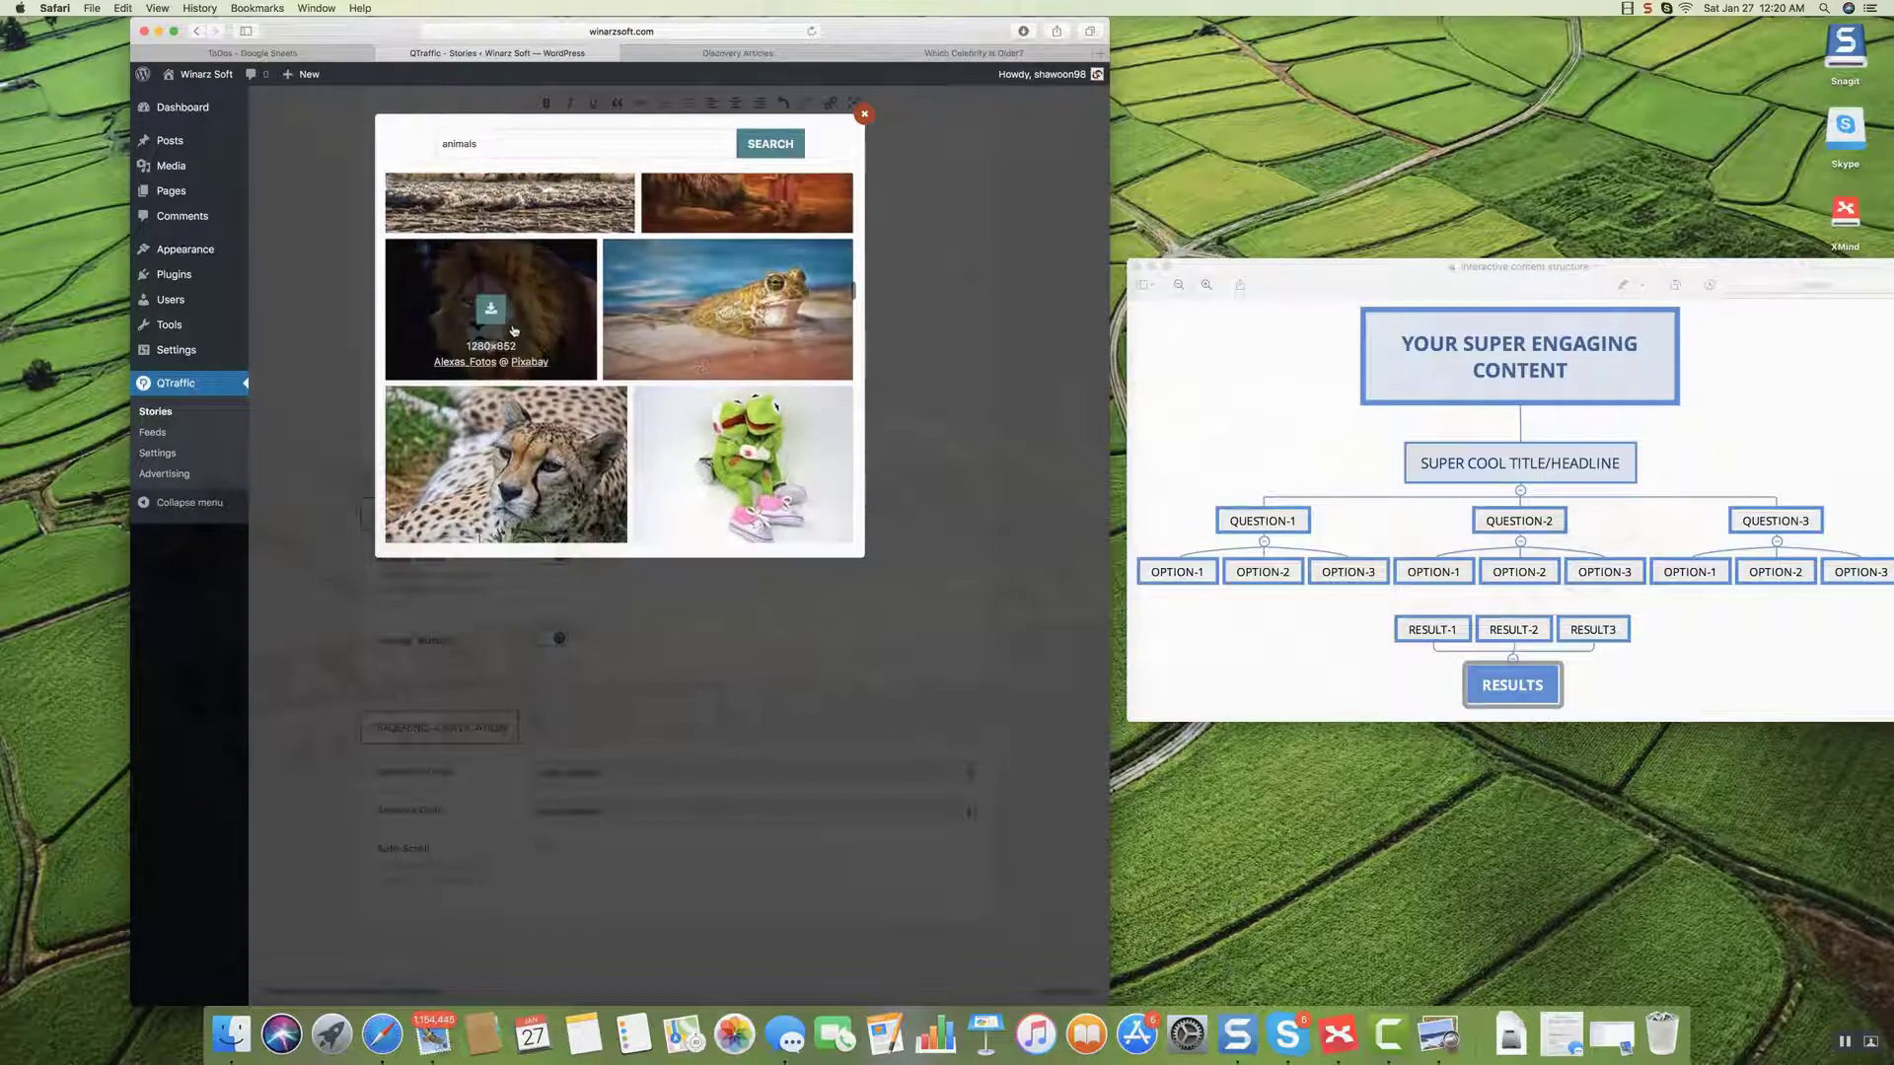
left_click(501, 311)
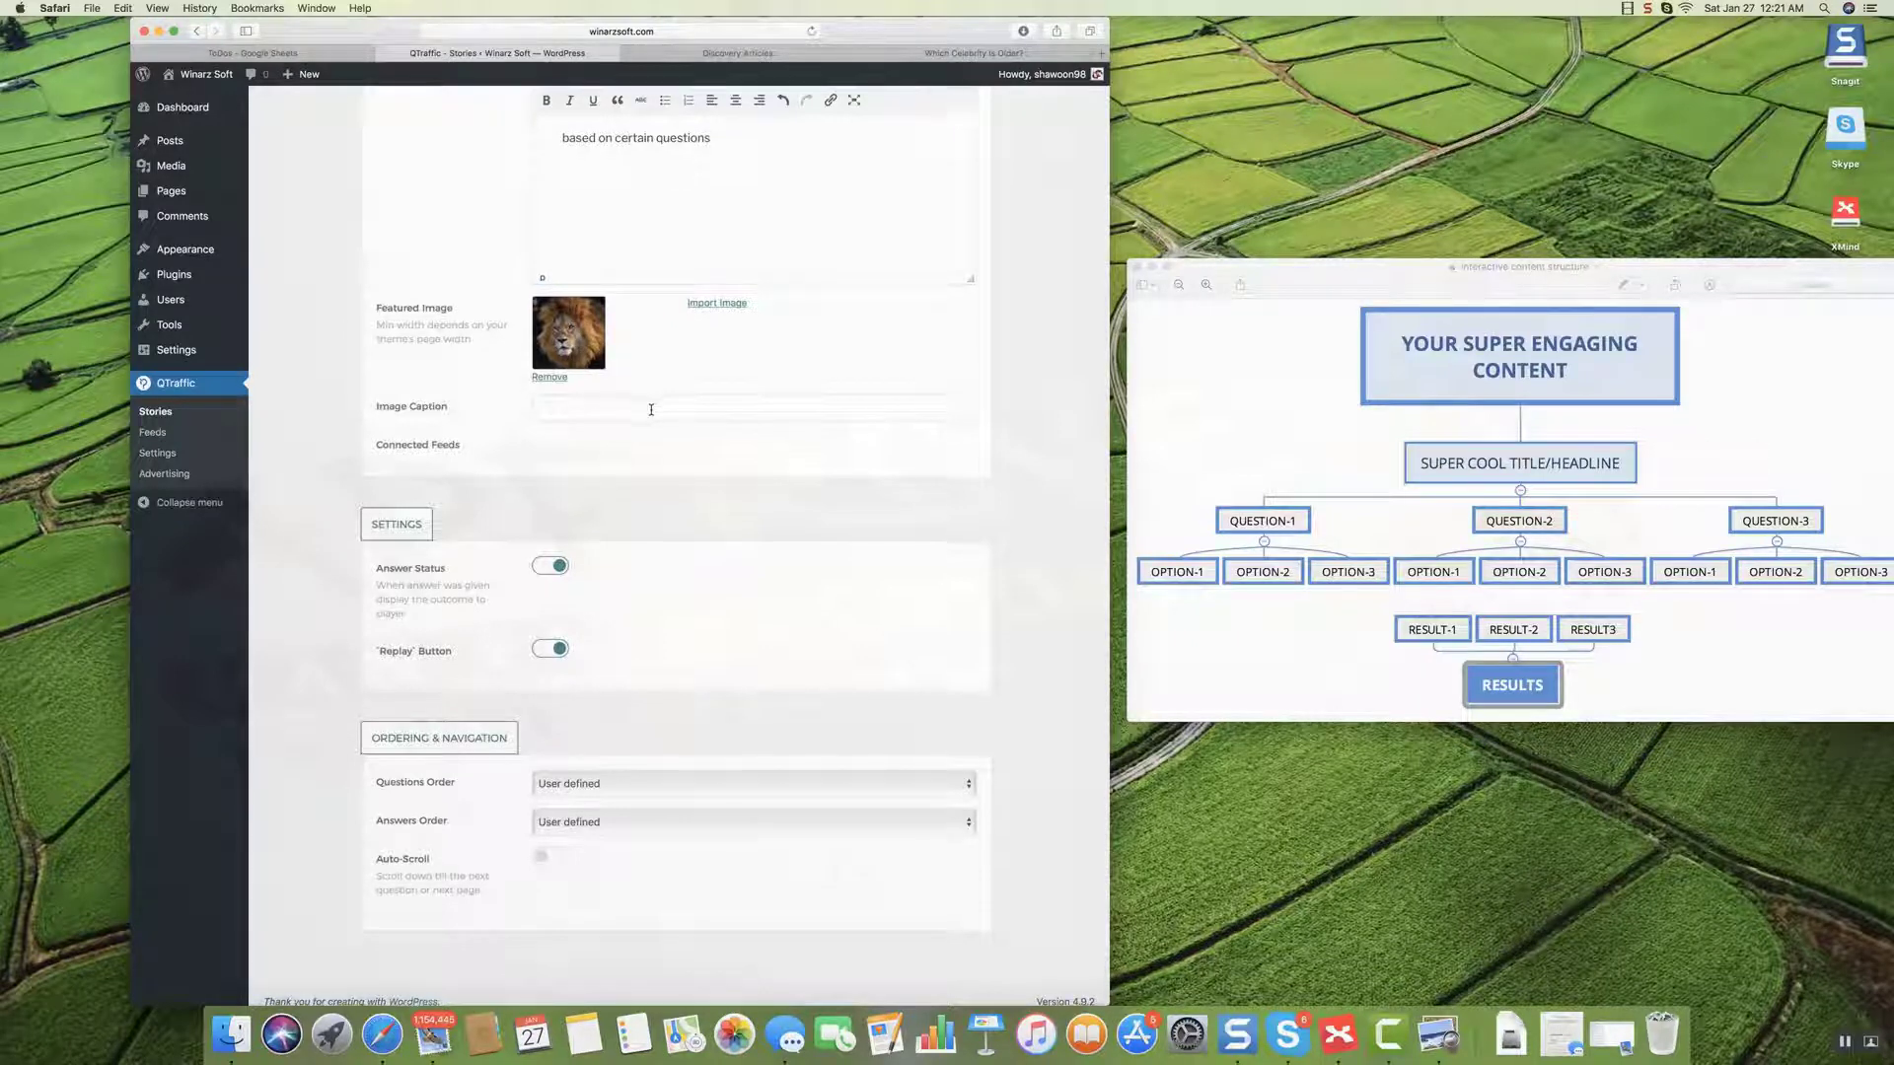
scroll(649, 434, "up", 1)
scroll(649, 458, "up", 5)
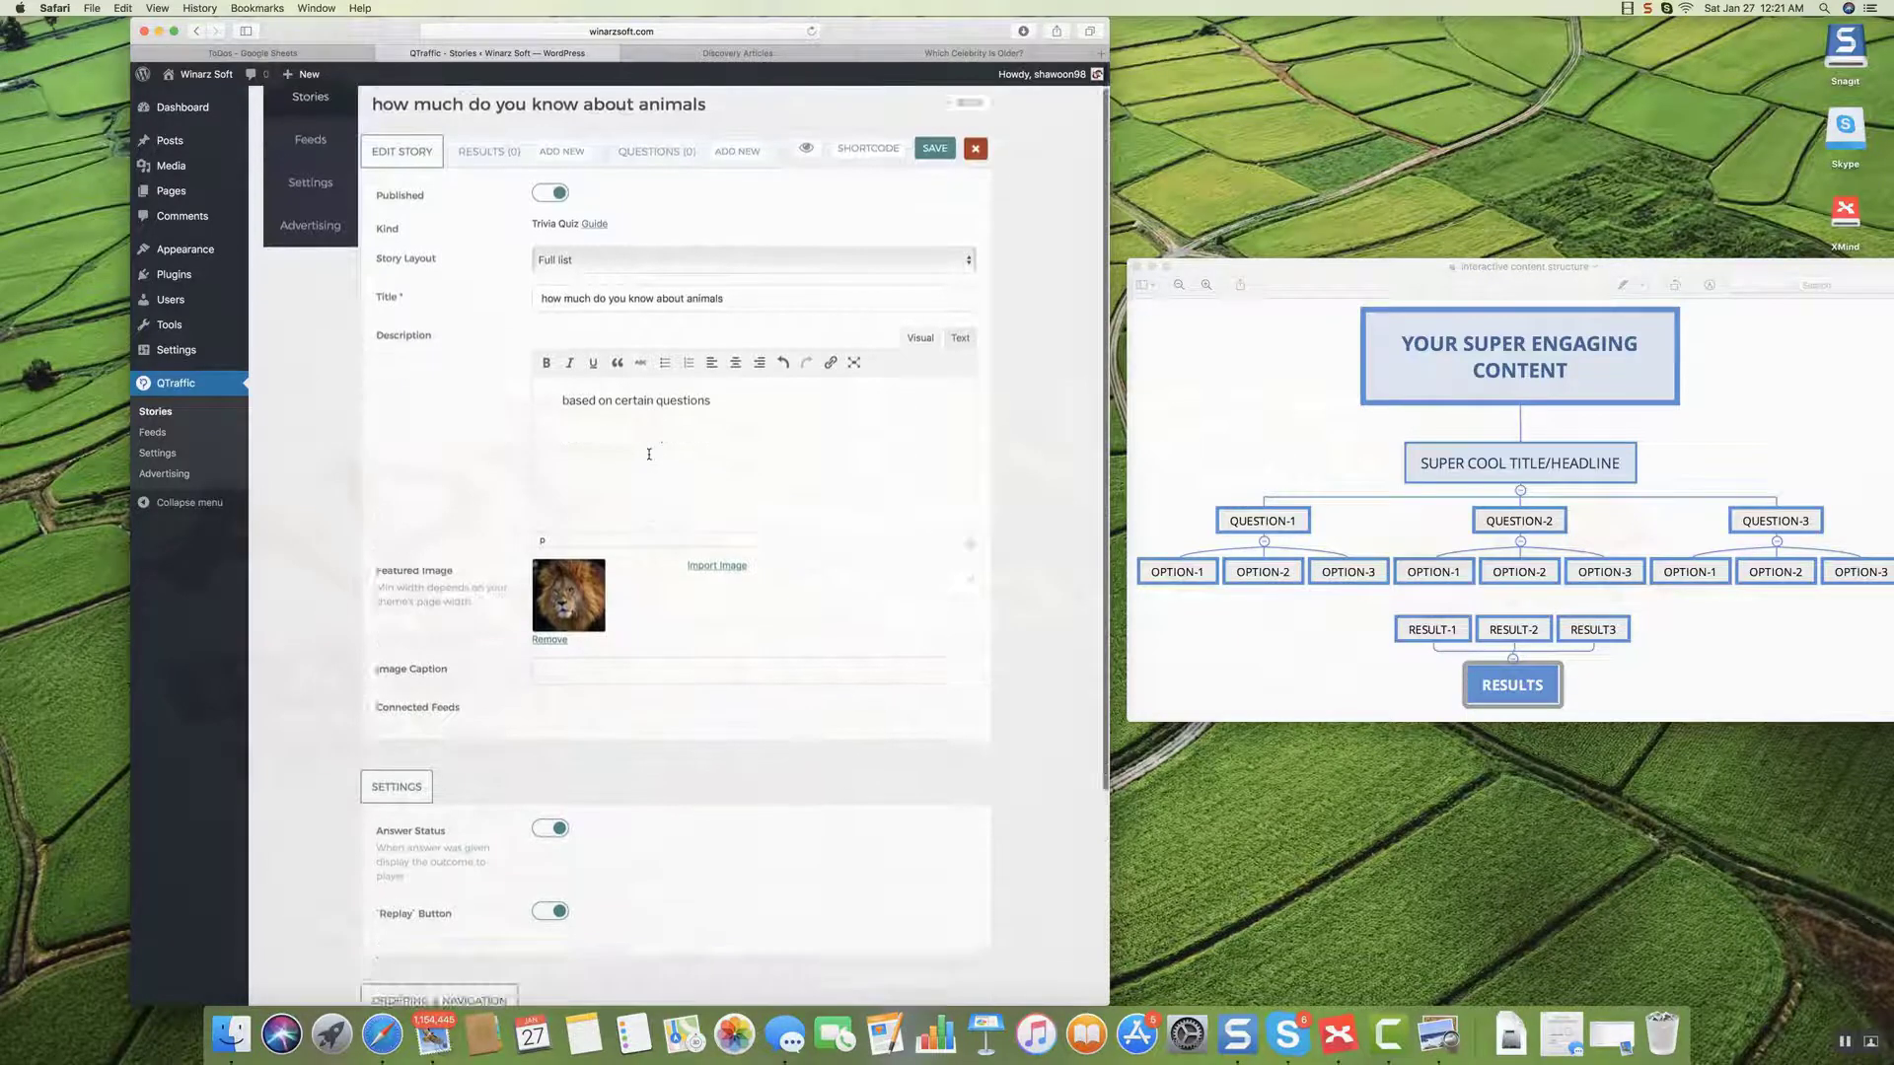
scroll(649, 458, "down", 6)
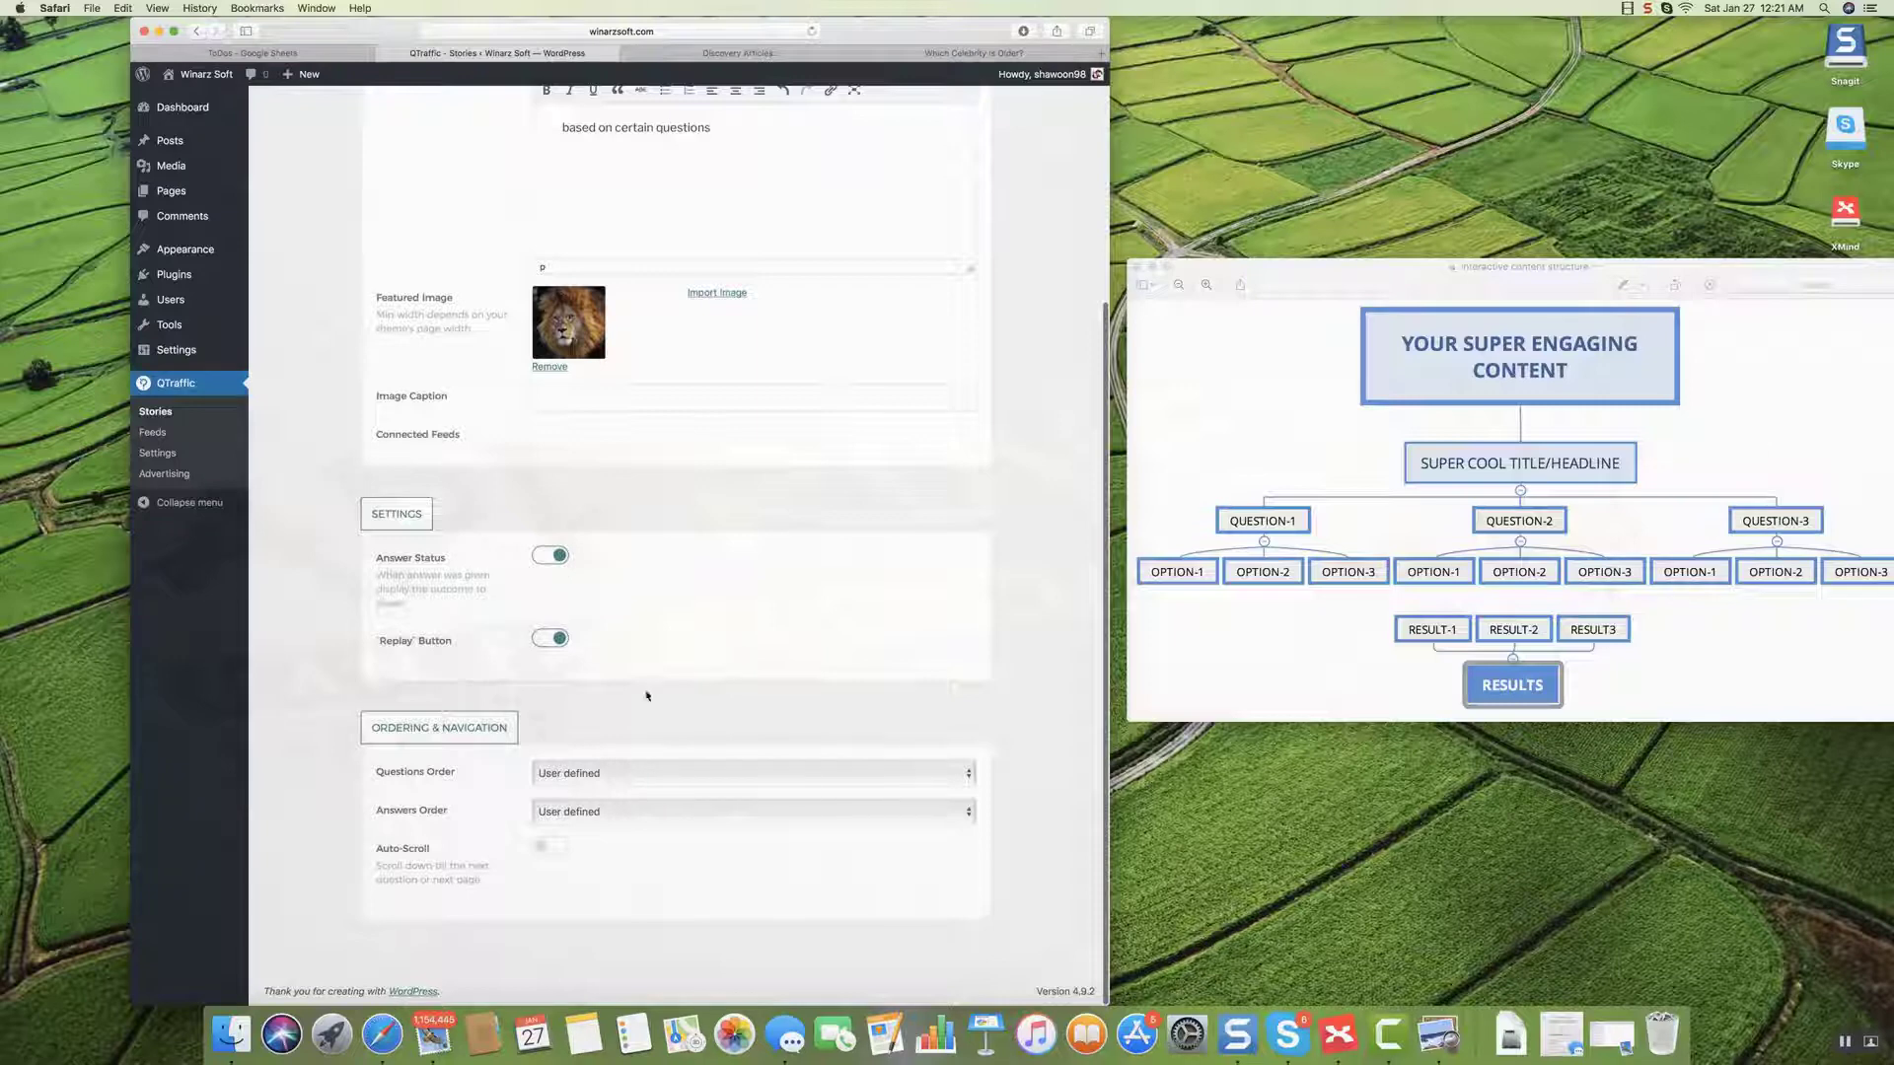
left_click(549, 848)
scroll(723, 702, "up", 5)
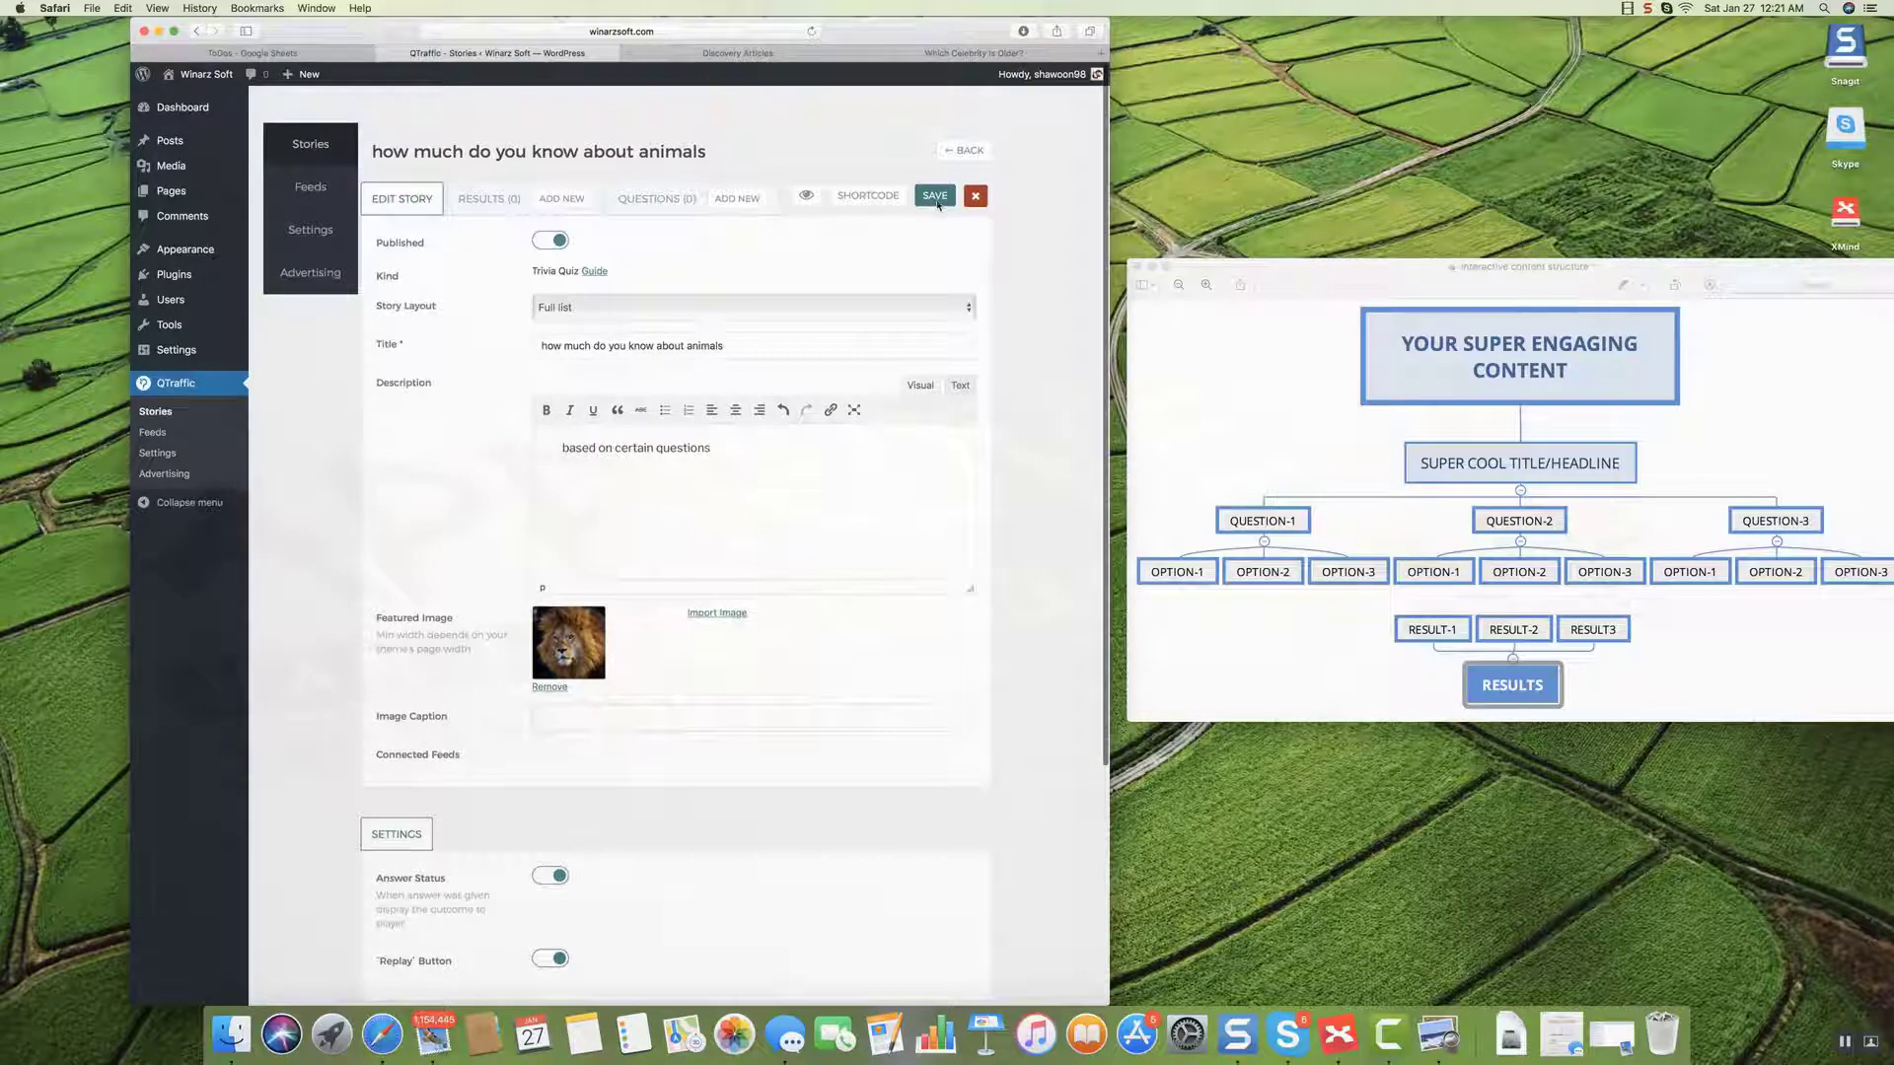
left_click(935, 196)
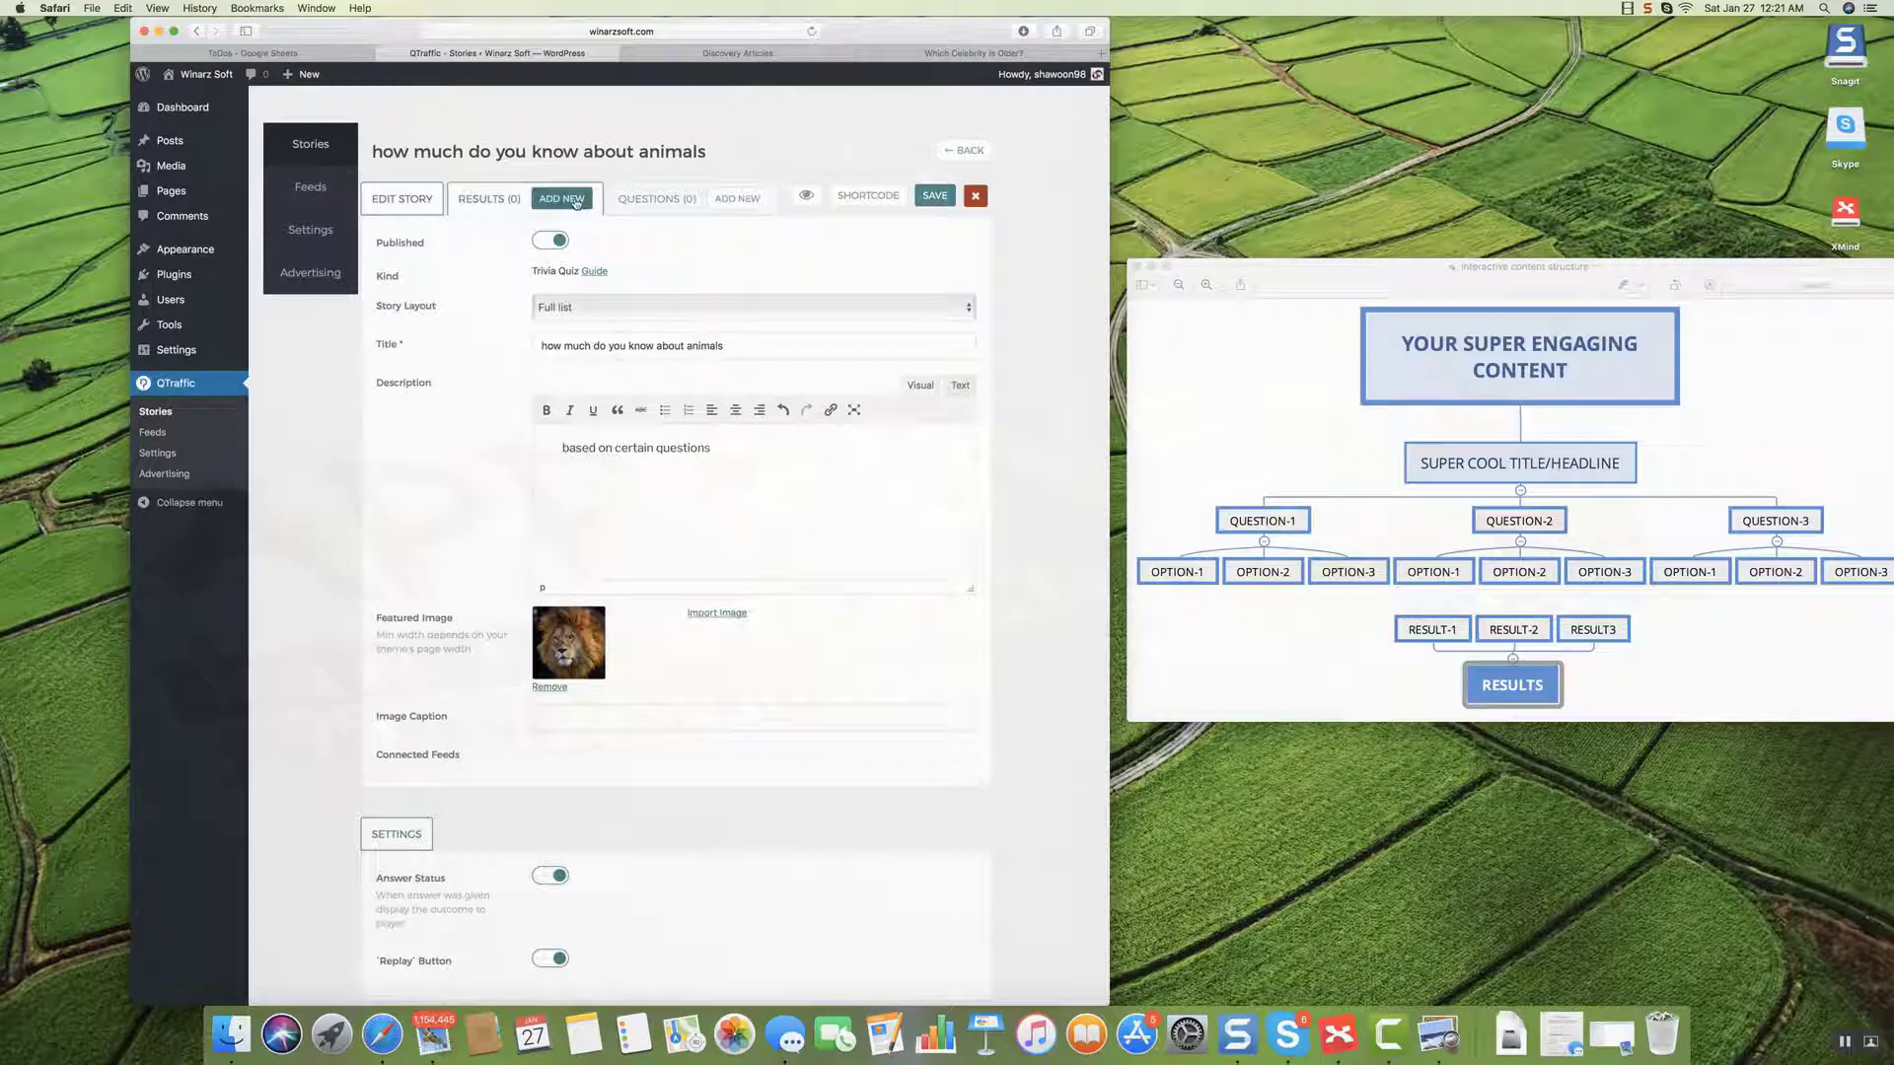
scroll(613, 223, "down", 1)
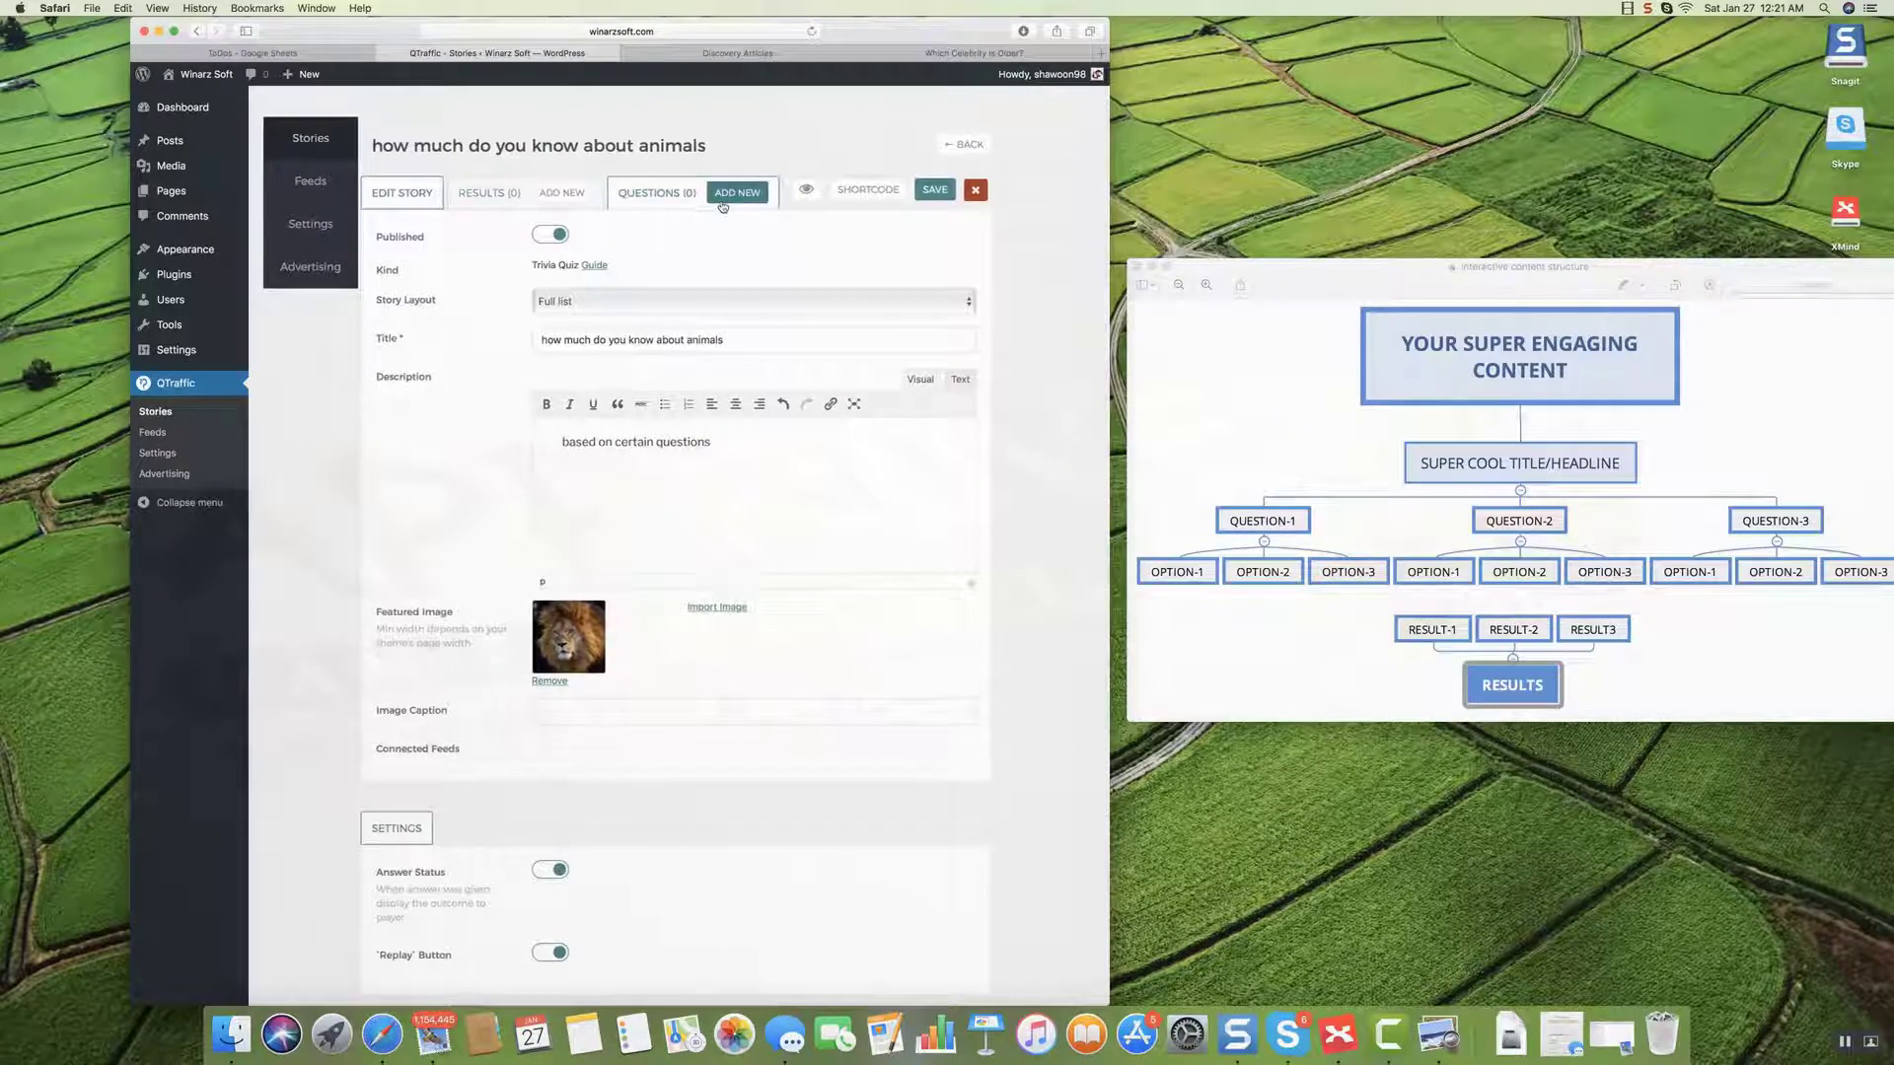
scroll(723, 206, "down", 1)
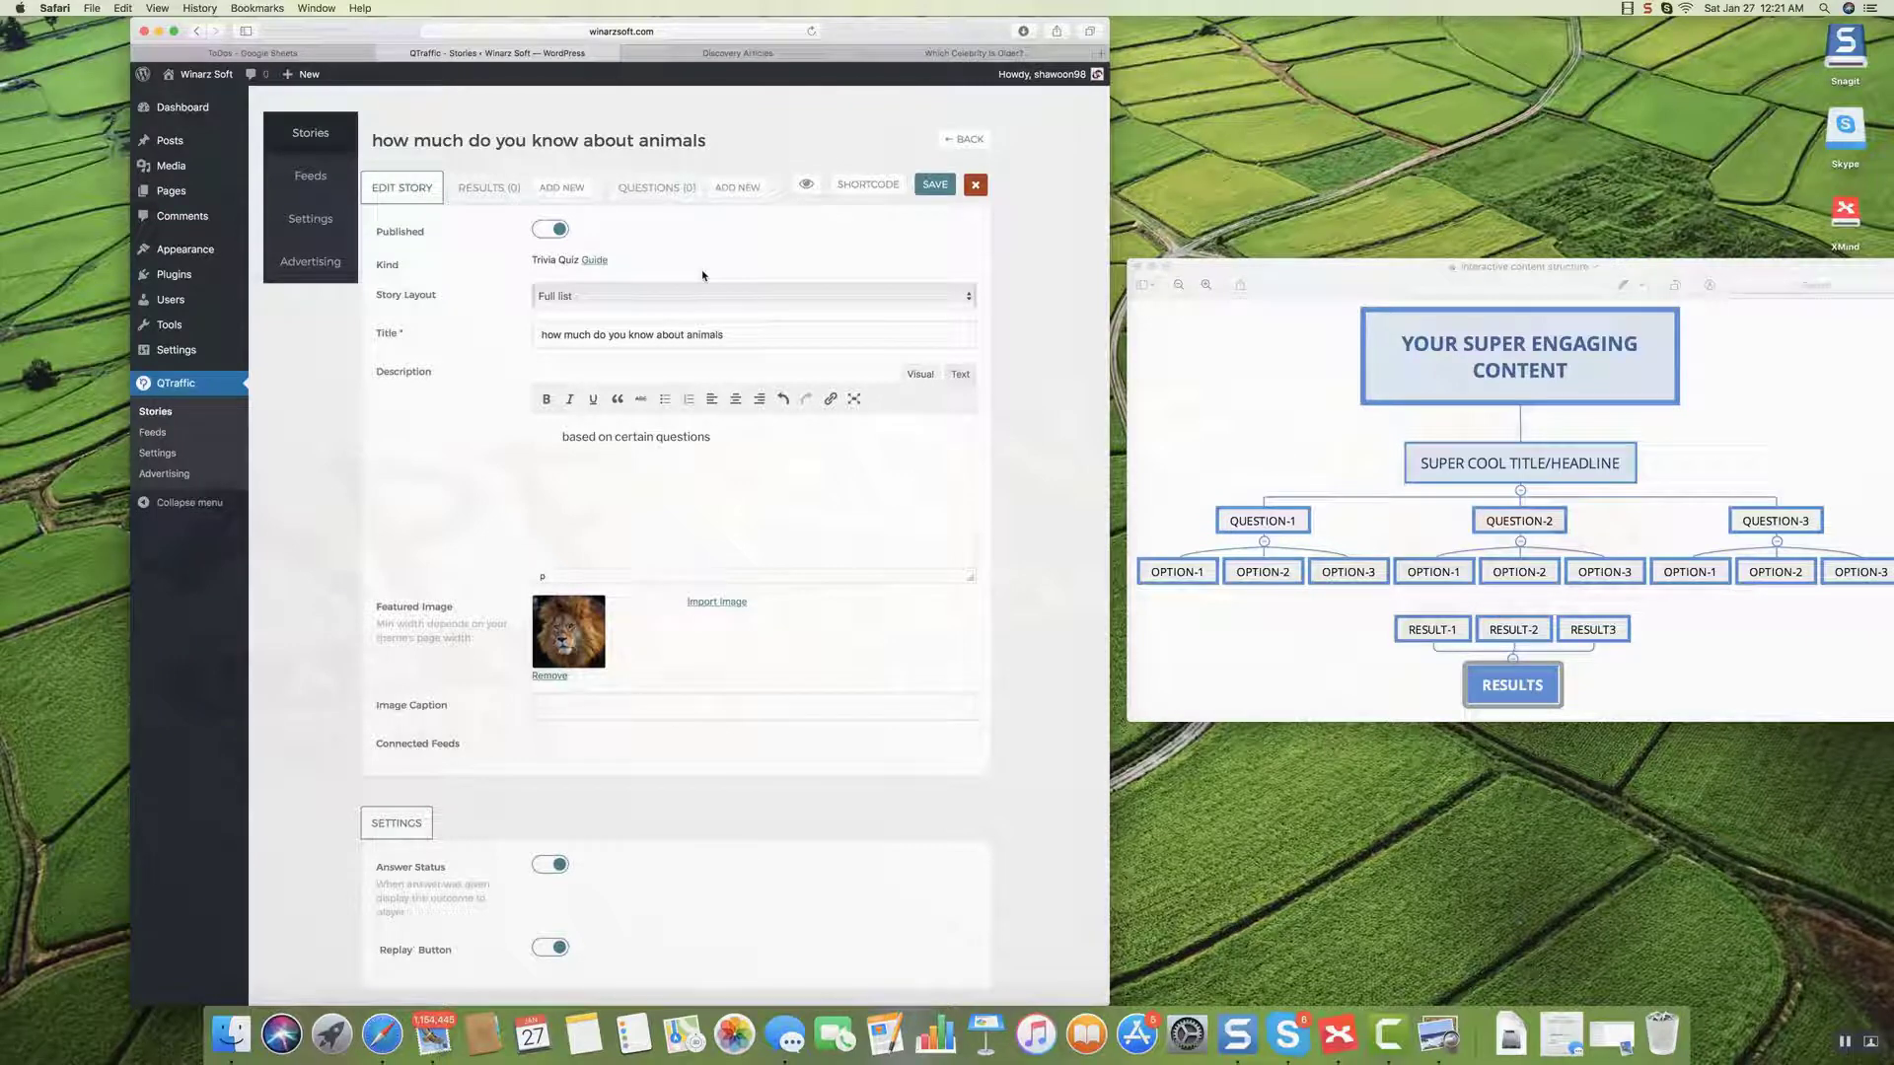
scroll(700, 275, "down", 1)
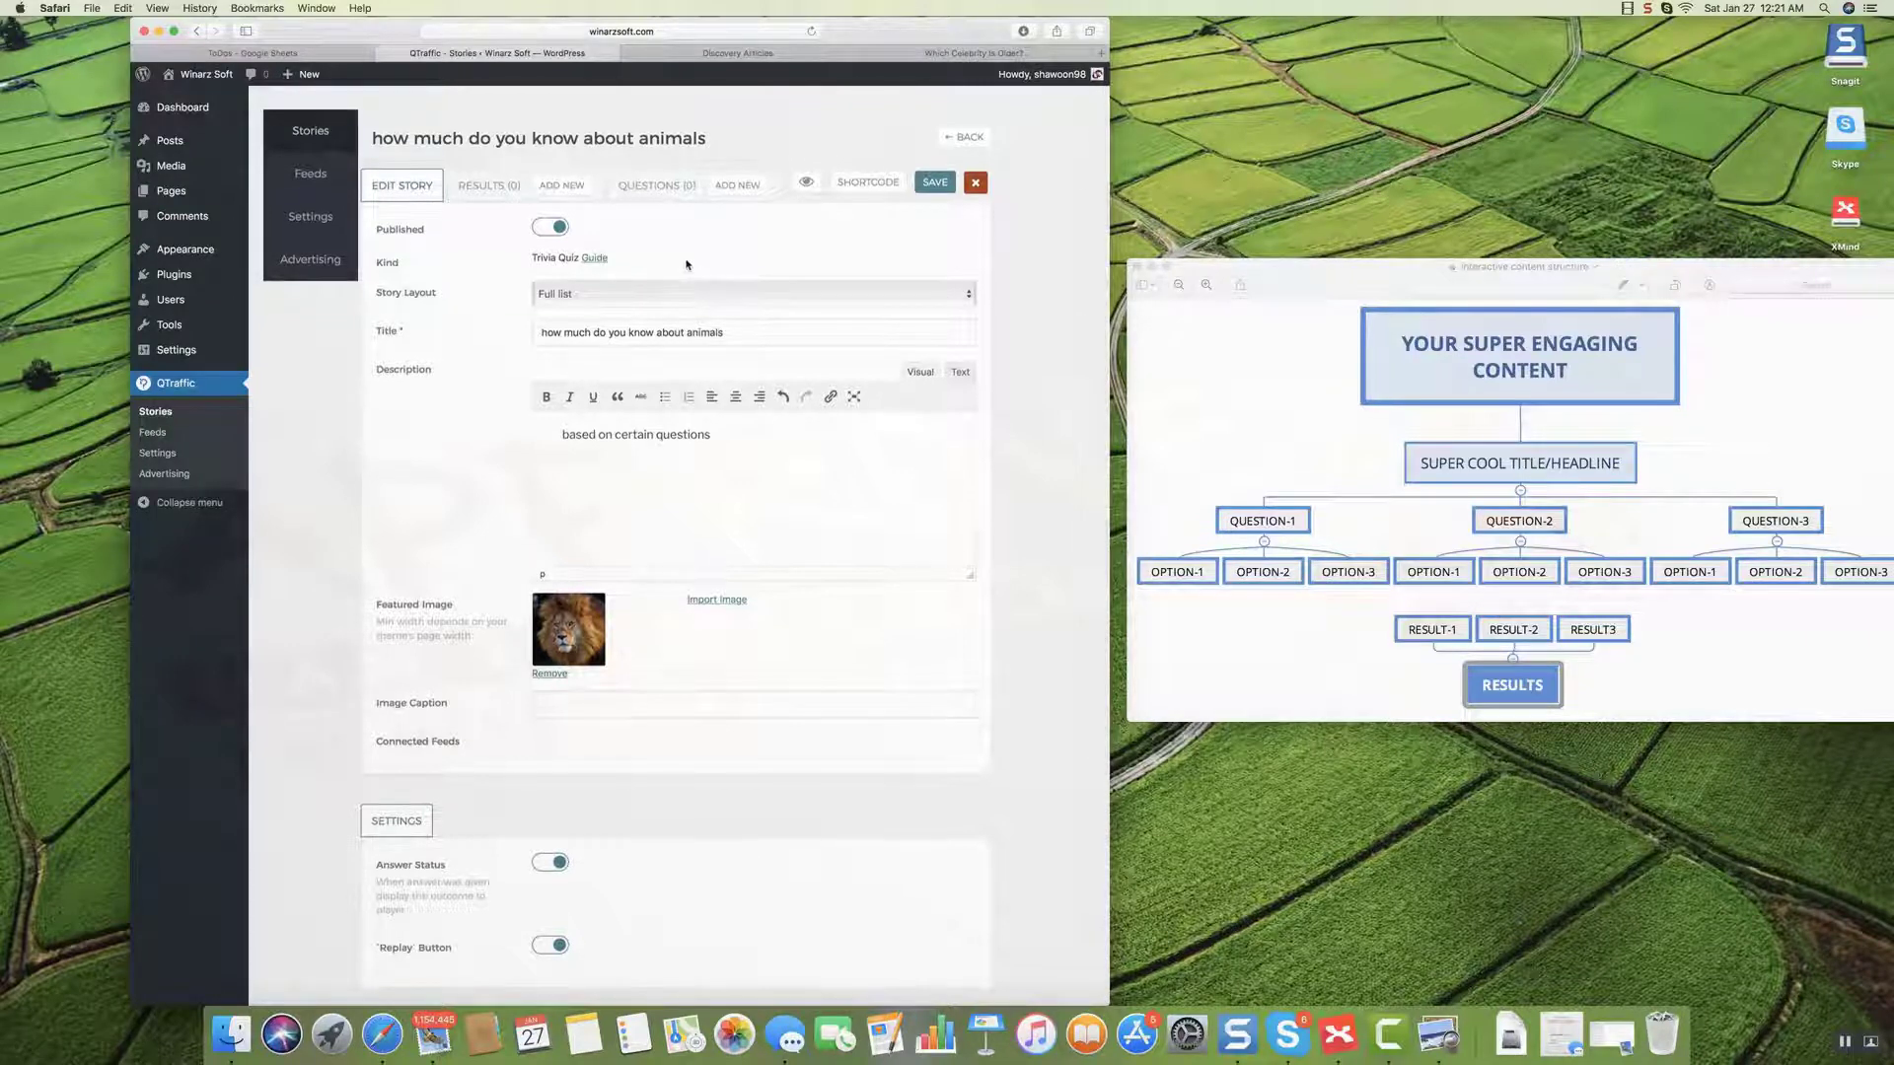
left_click(553, 186)
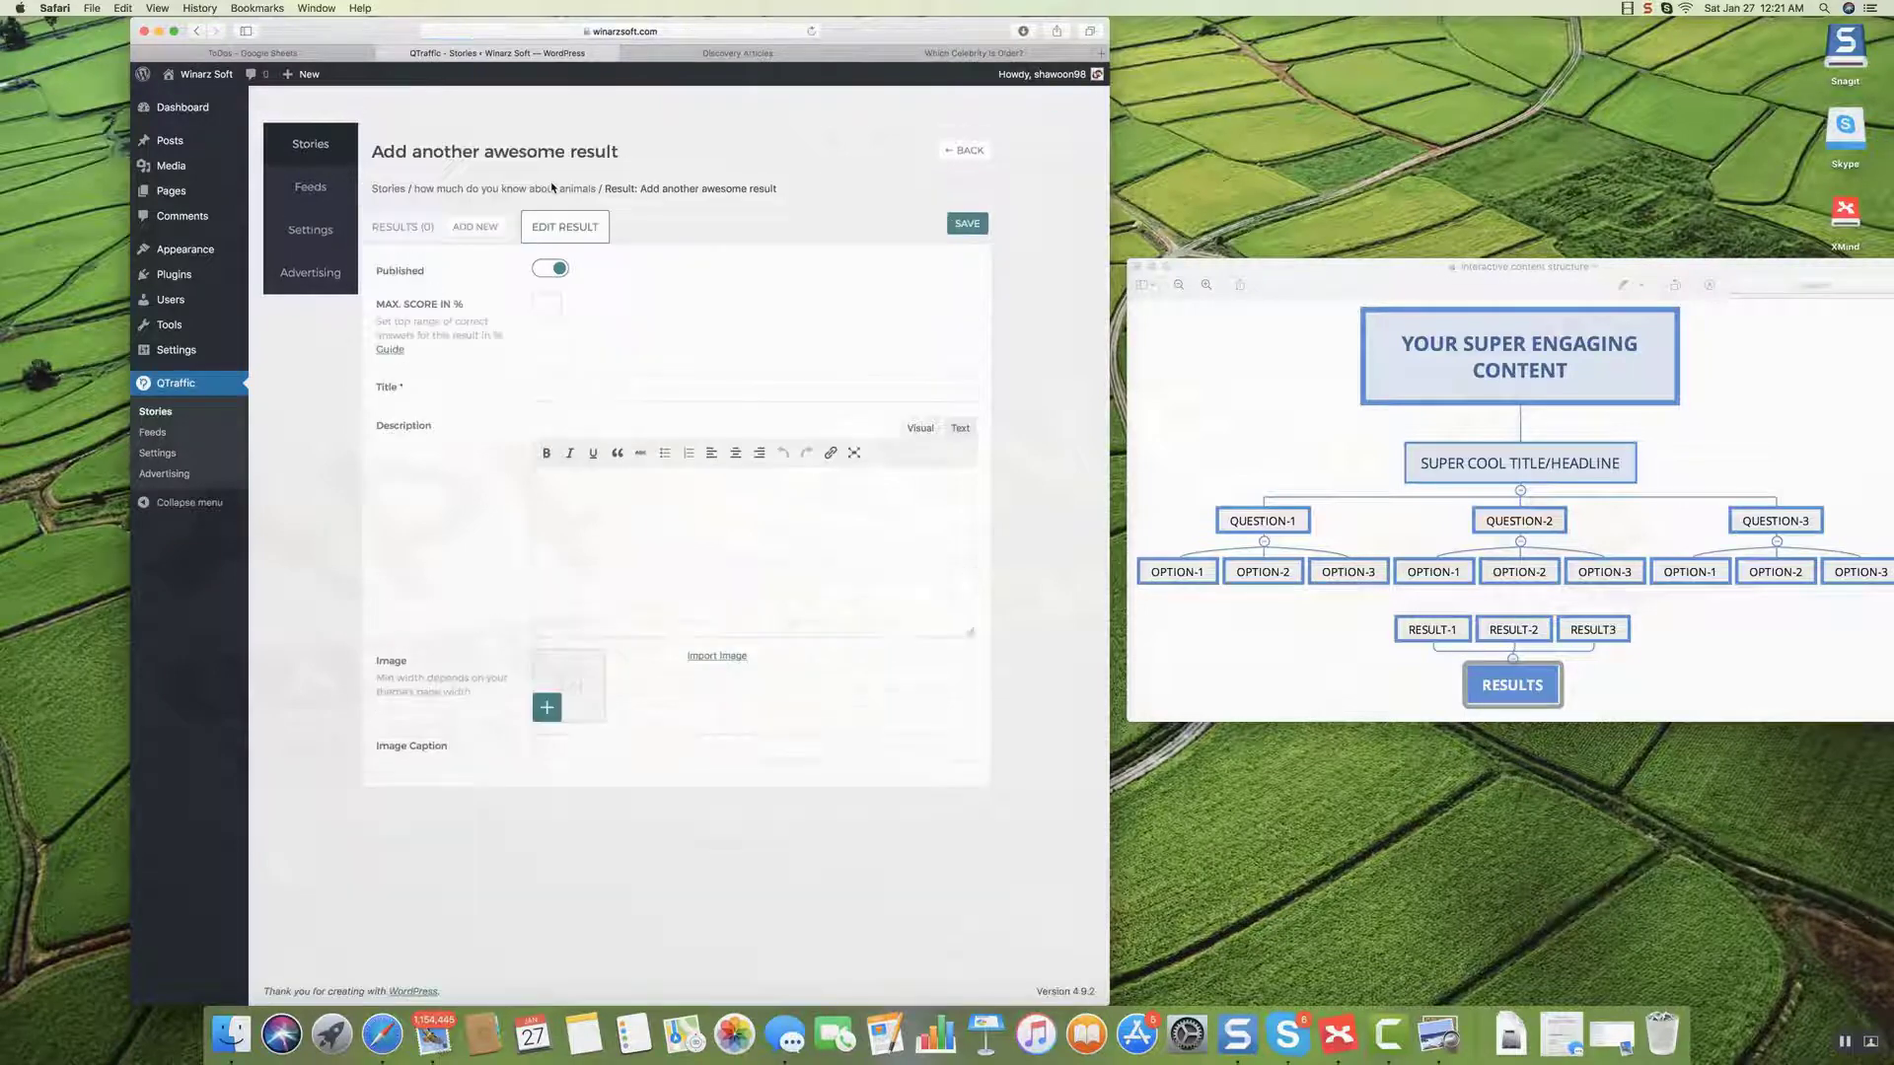
Set max score 0 and enter 'you know nothing about animals' as both title and description.
left_click(553, 303)
type("0")
left_click(579, 382)
type("you ")
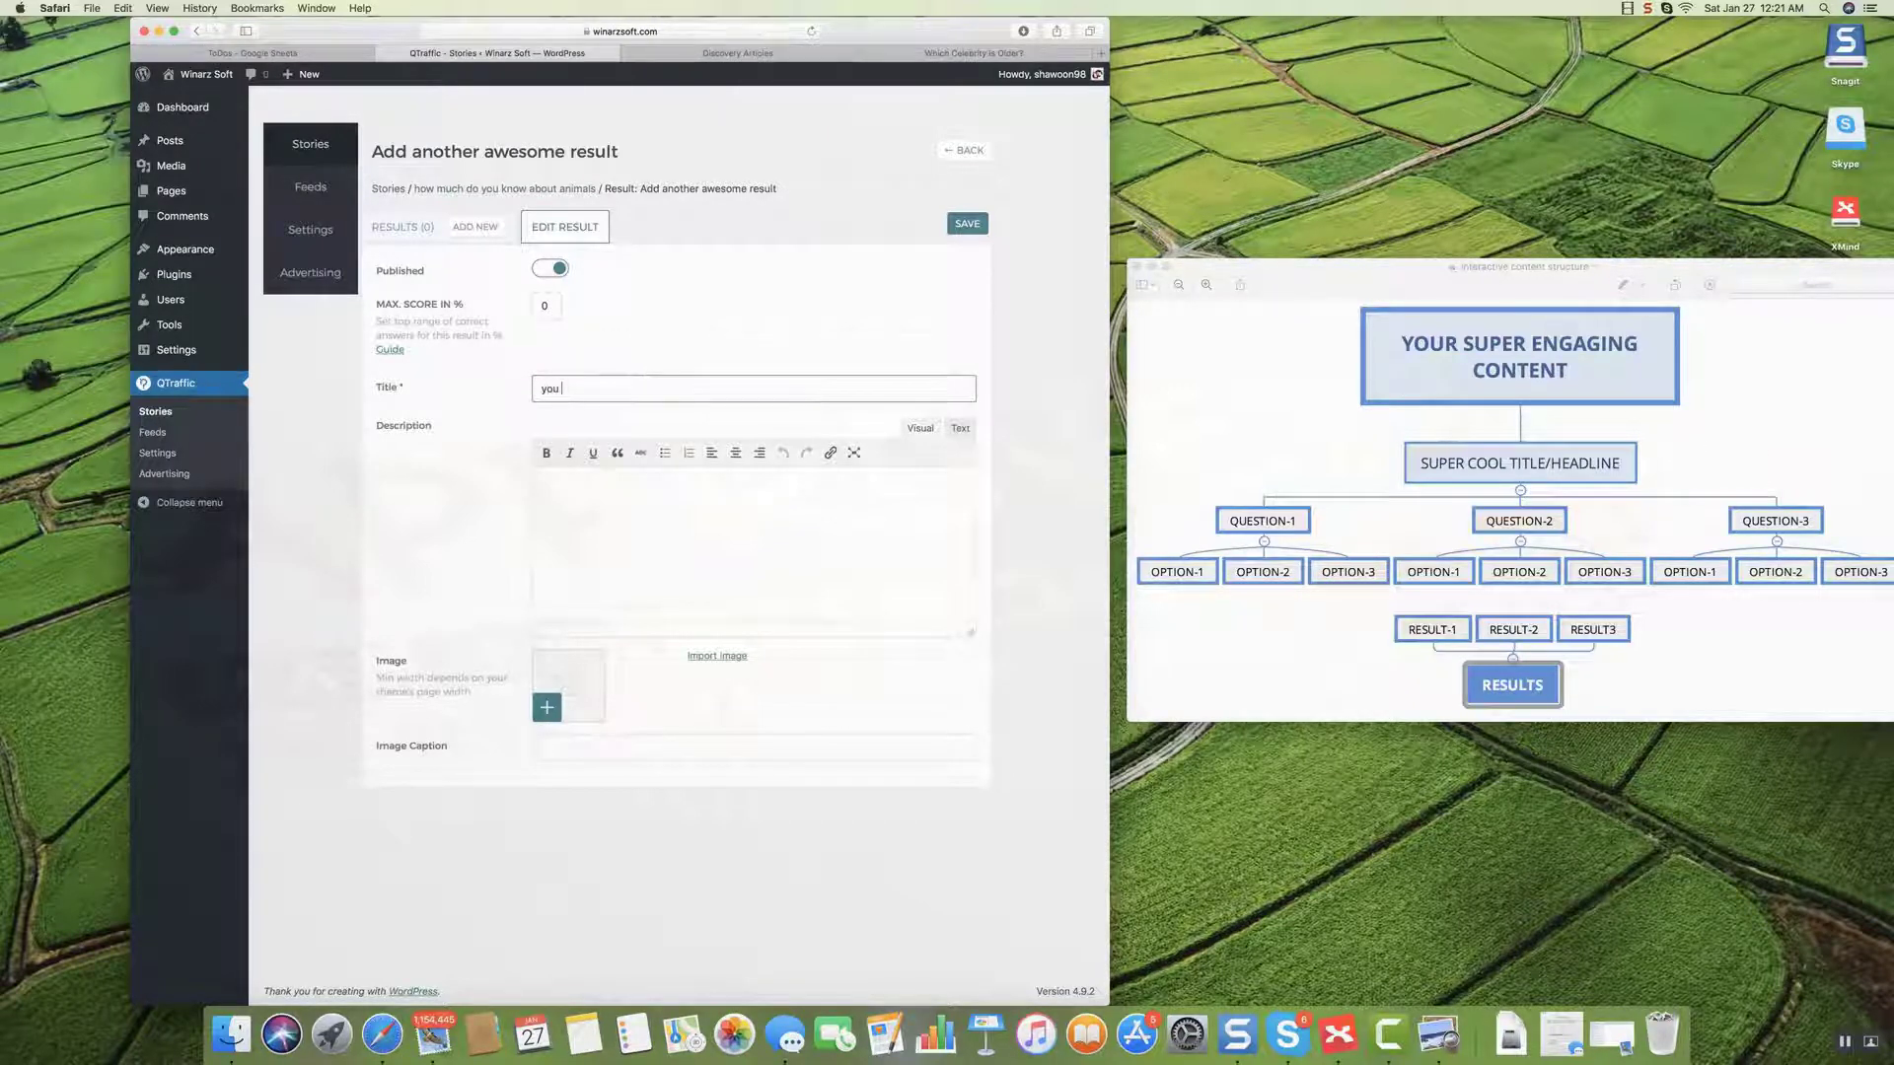
type("know nothing about animals")
left_click(542, 389)
key("super+a")
key("super+c")
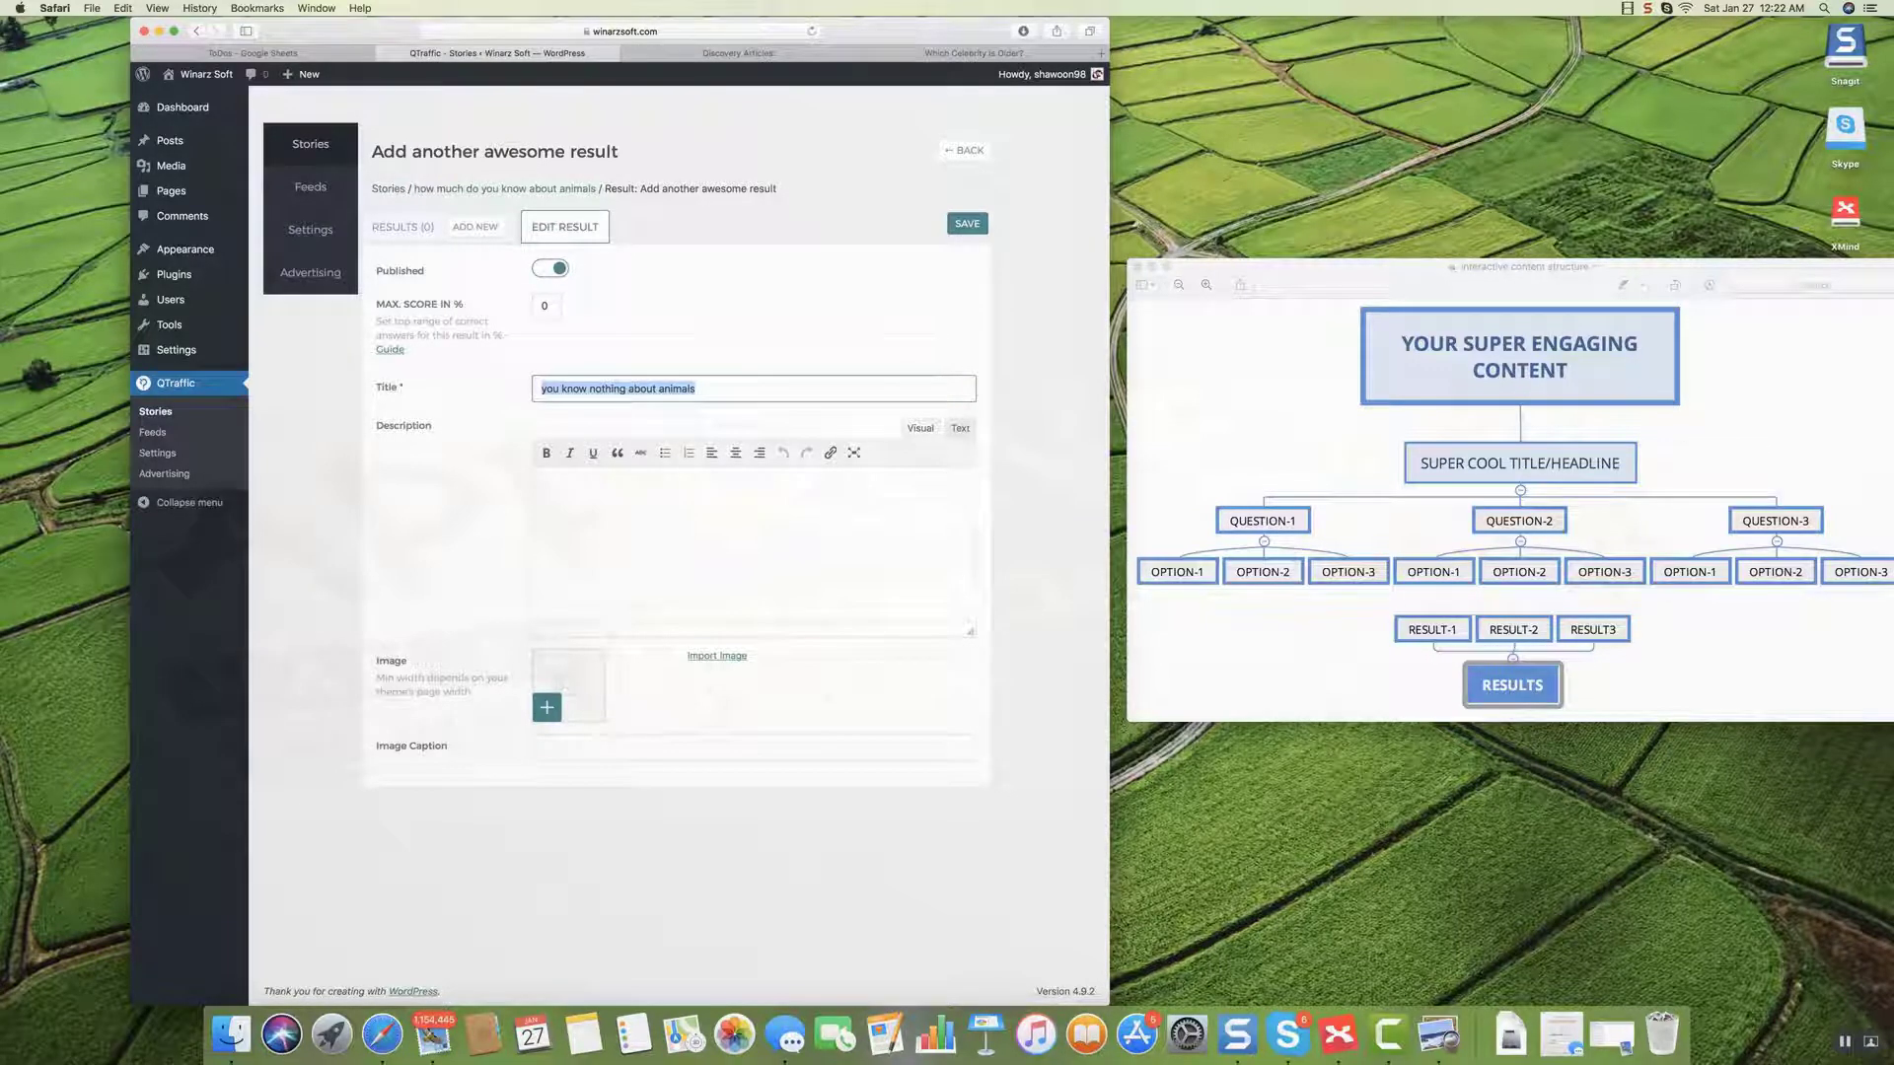
left_click(632, 513)
key("super+v")
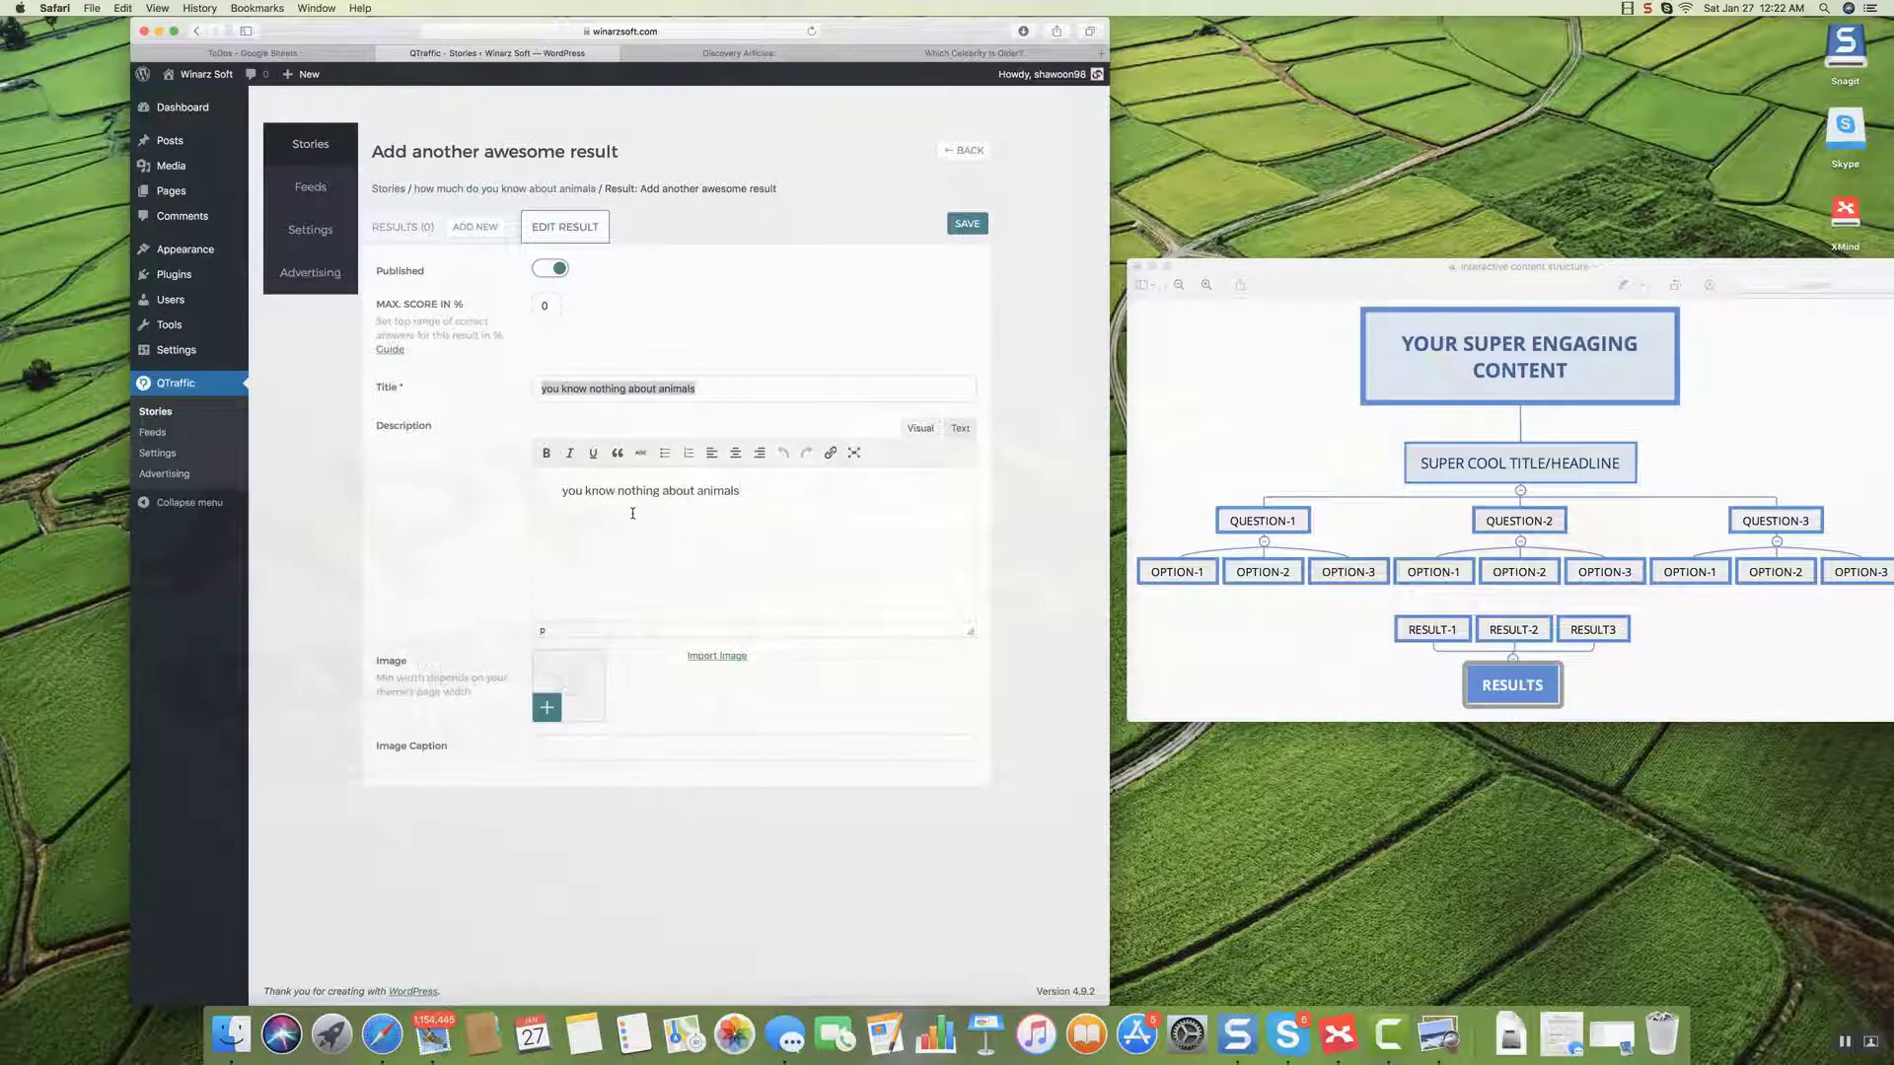
Replace the result title with 'BOOO!!!'.
left_click(726, 387)
left_click_drag(726, 386, 539, 388)
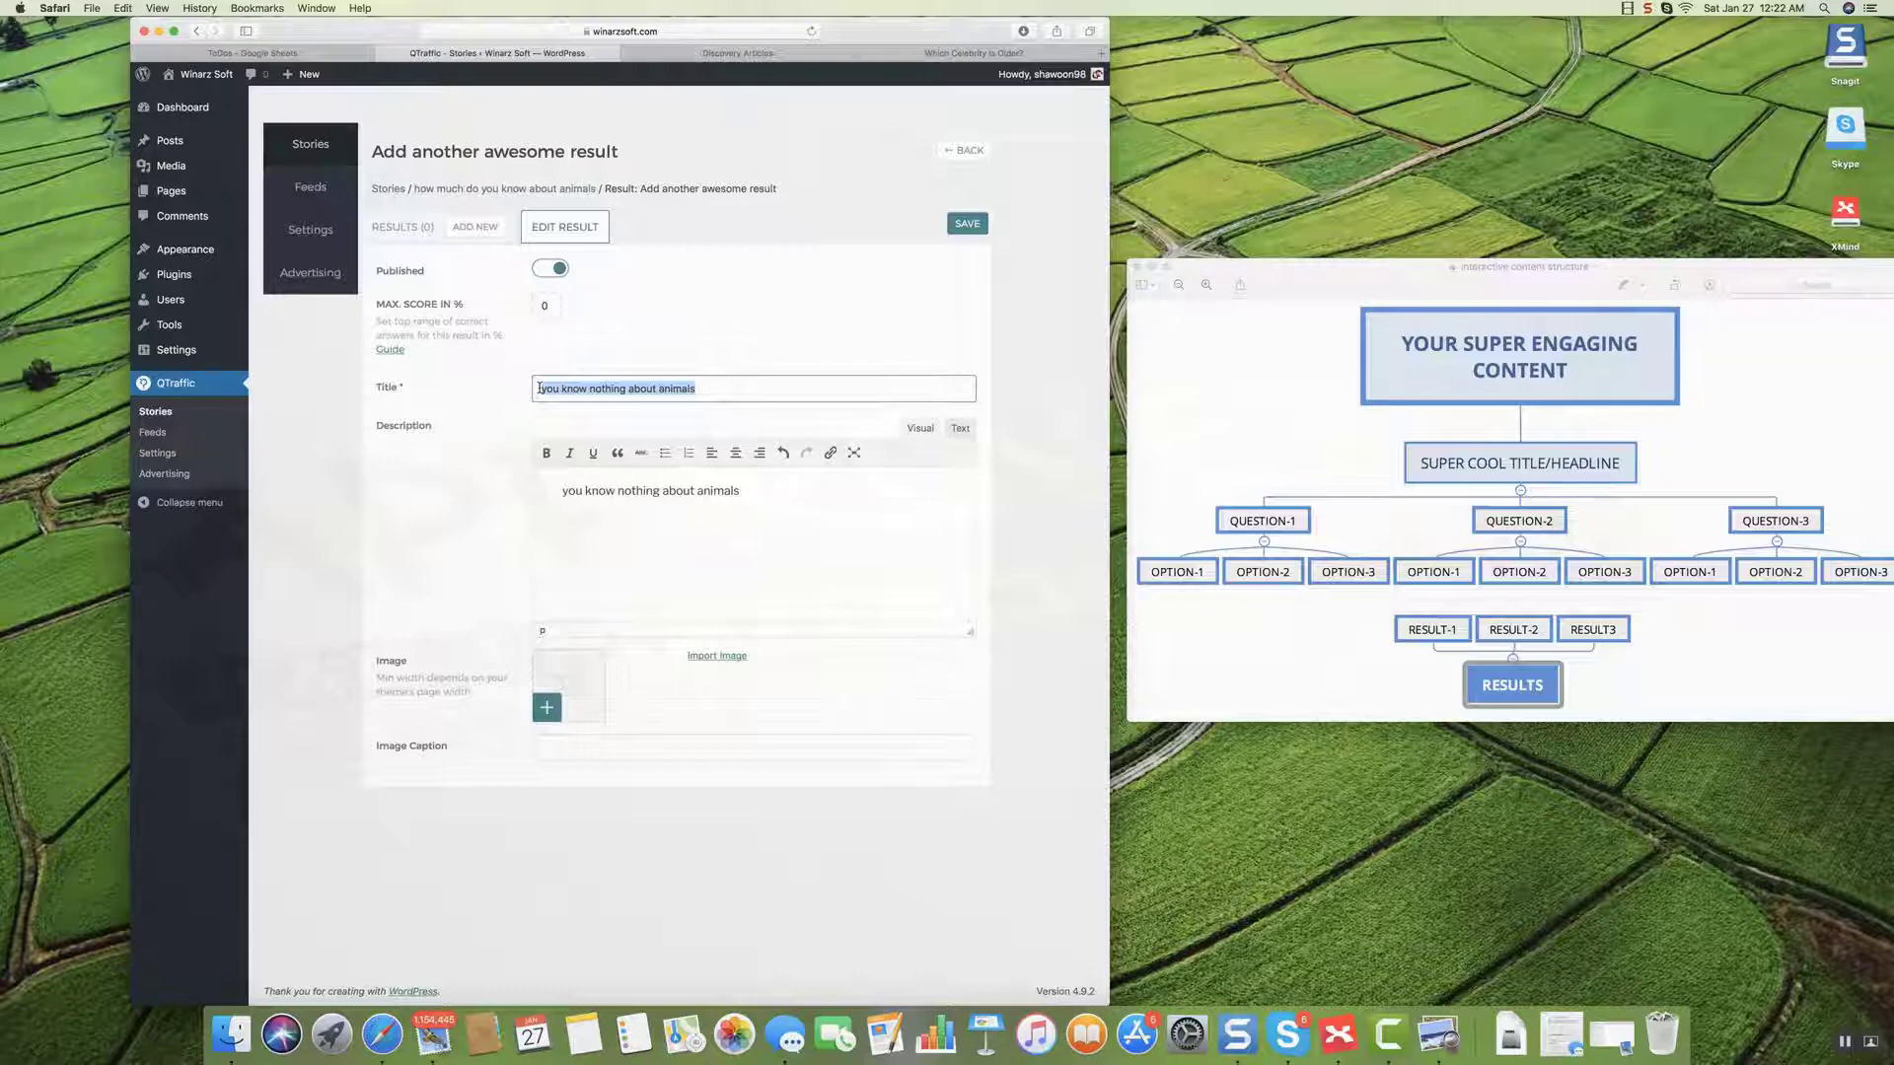
type("B")
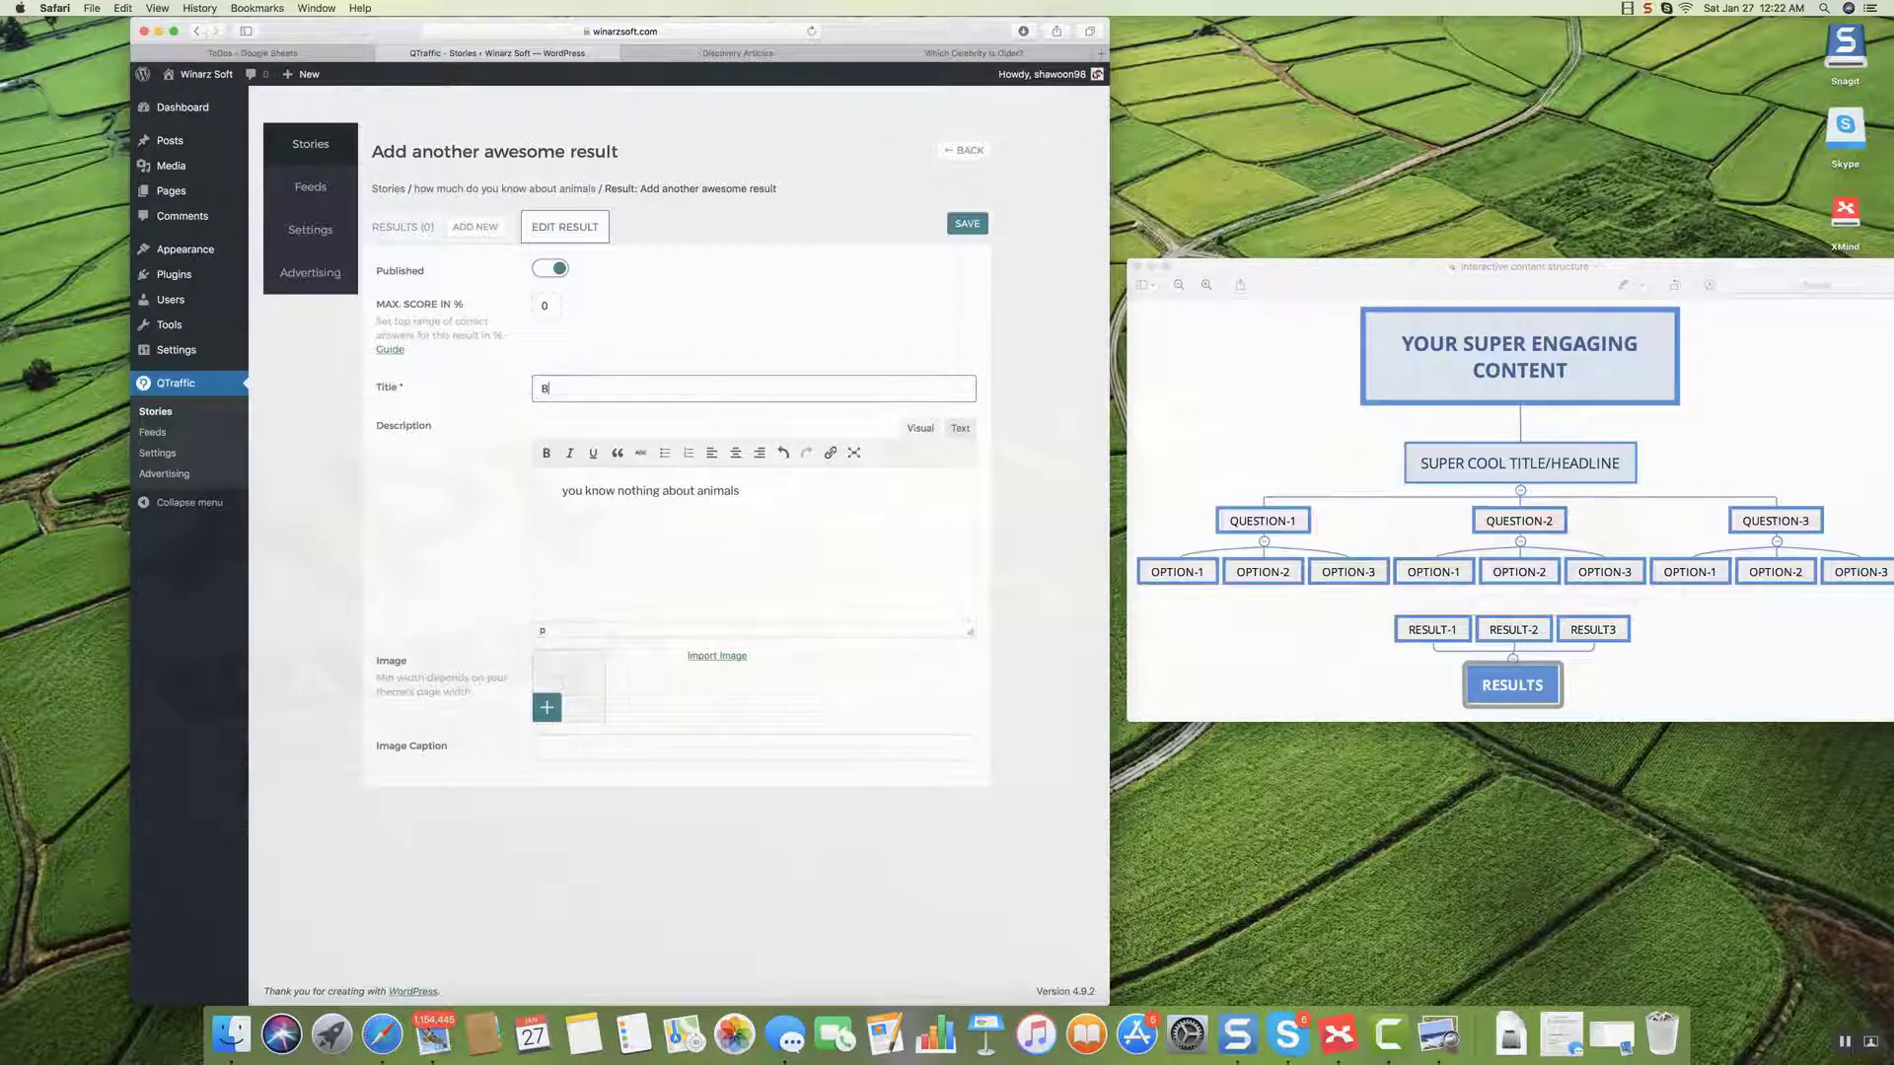
type("OO!!!")
left_click(556, 388)
type("O")
Search images for 'GOAT', use the goat photo as the result image, and save BOOO!!!
left_click(717, 656)
left_click(555, 148)
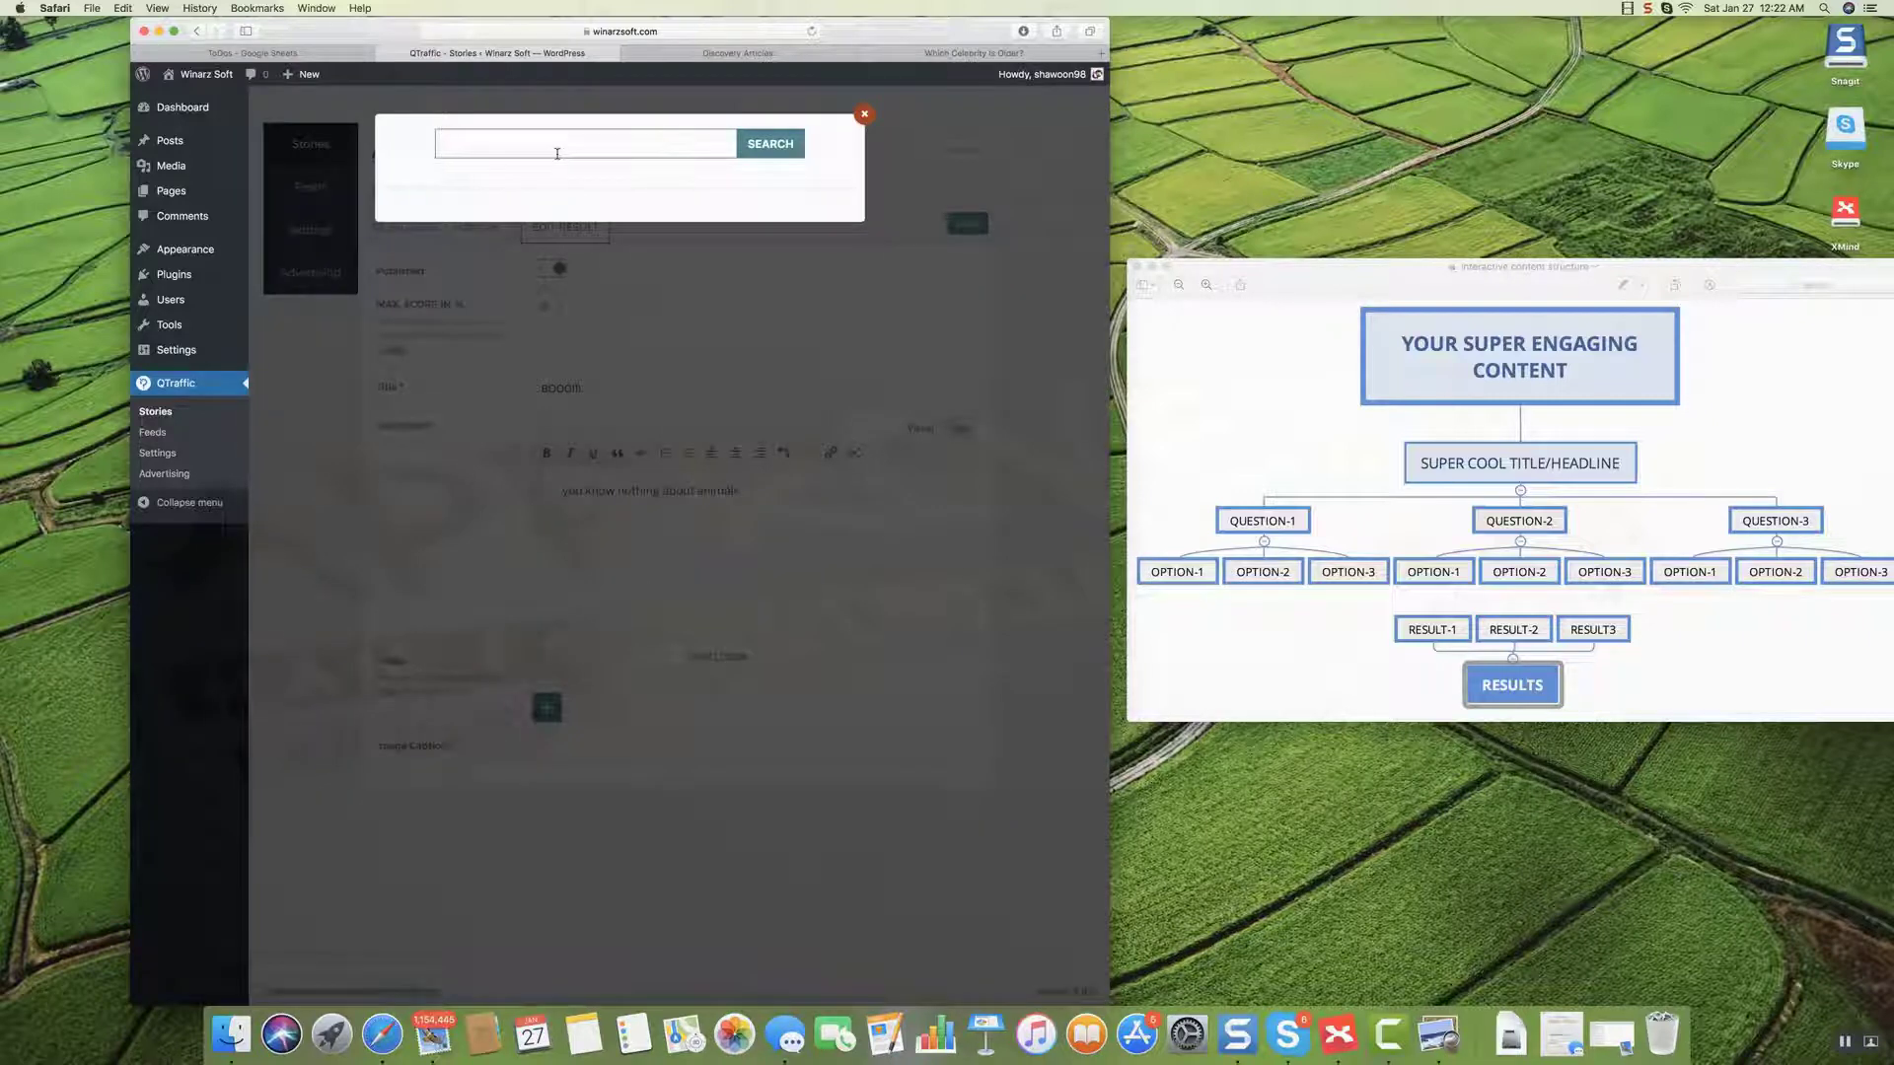
type("GOAT")
left_click(771, 156)
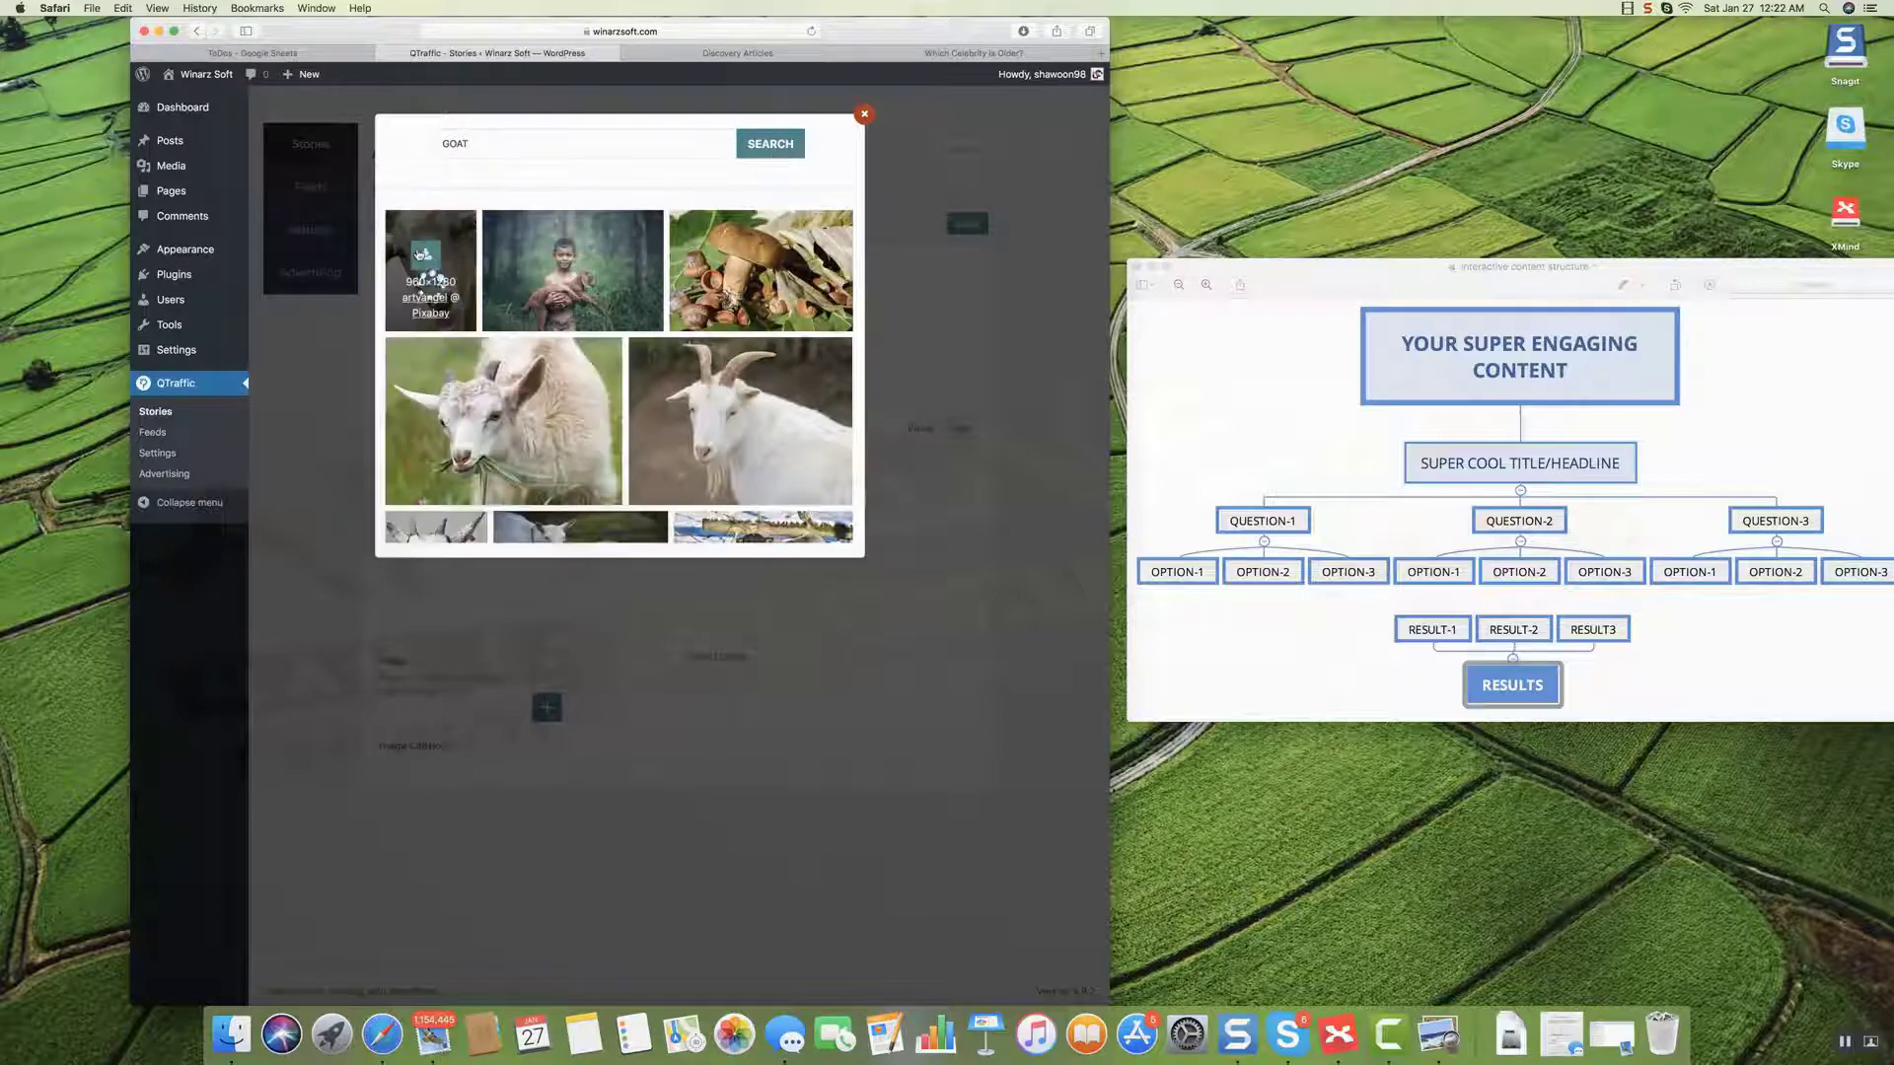
left_click(706, 598)
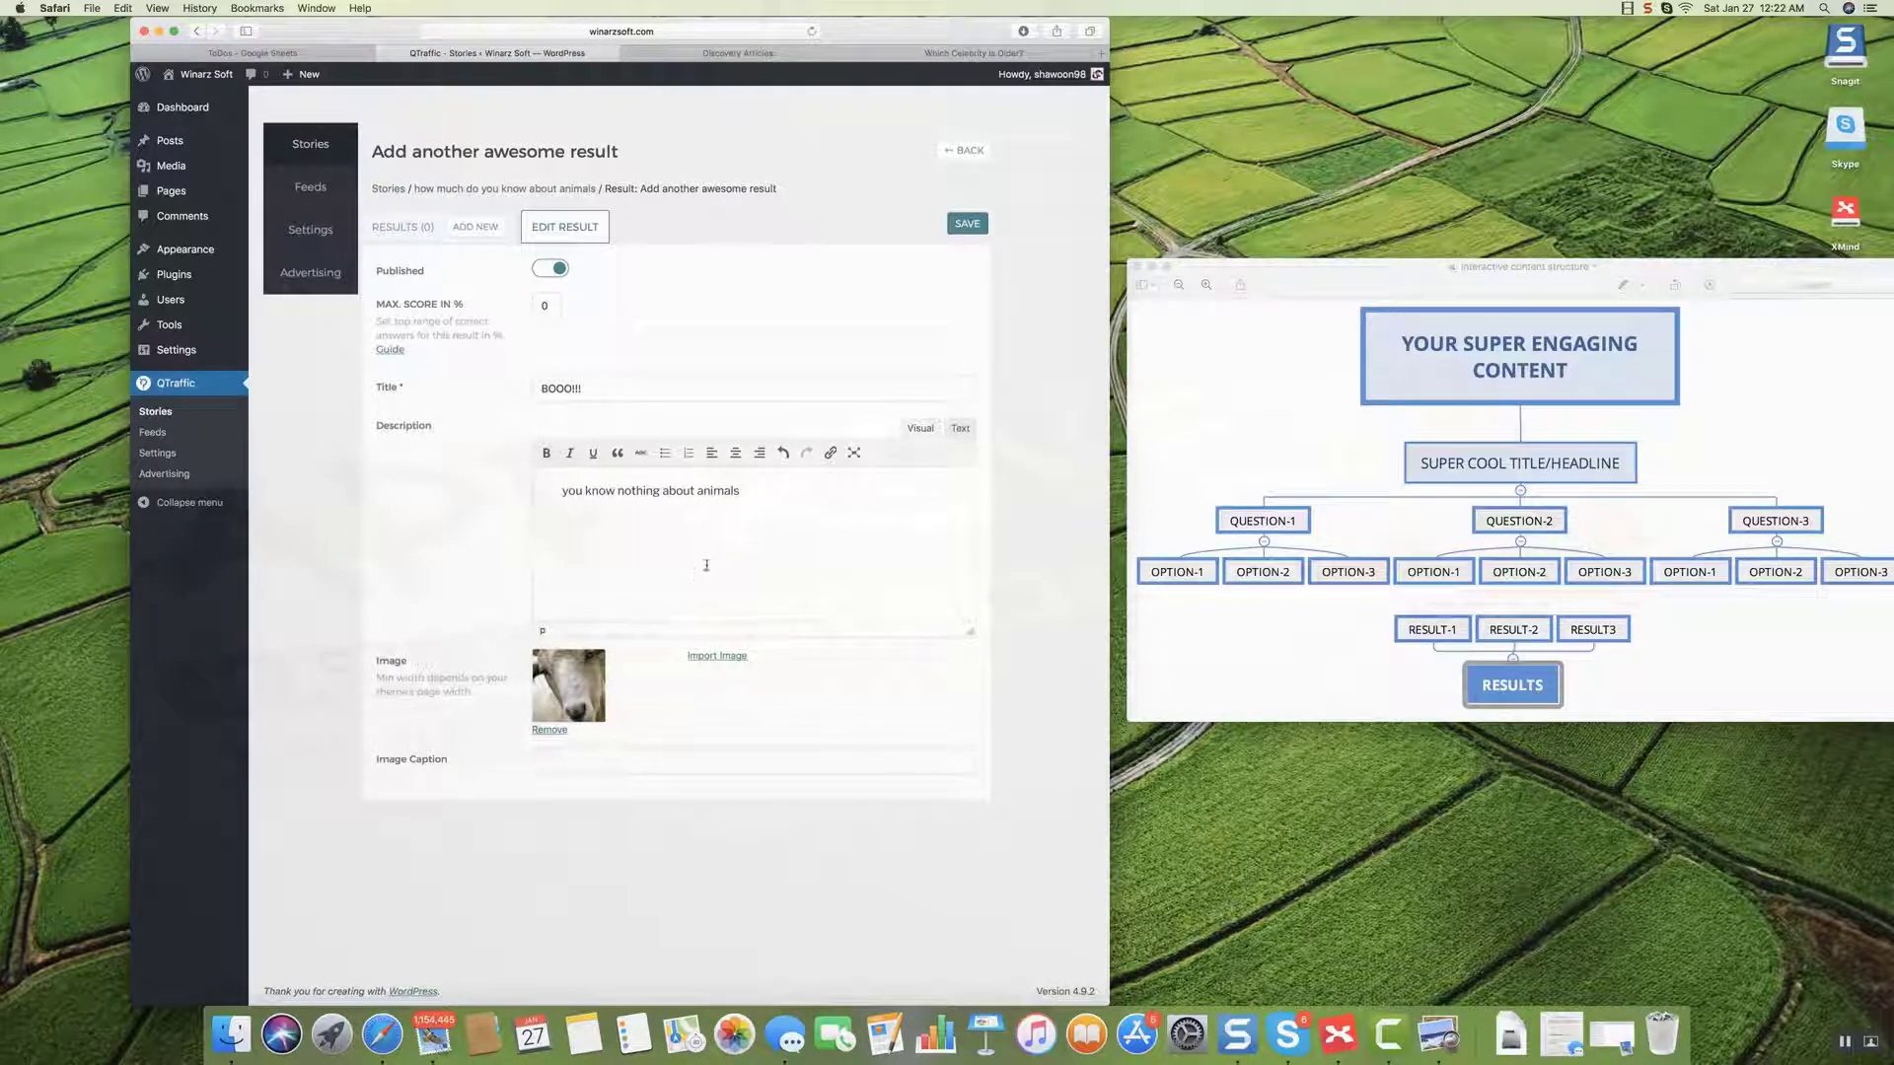
left_click(971, 227)
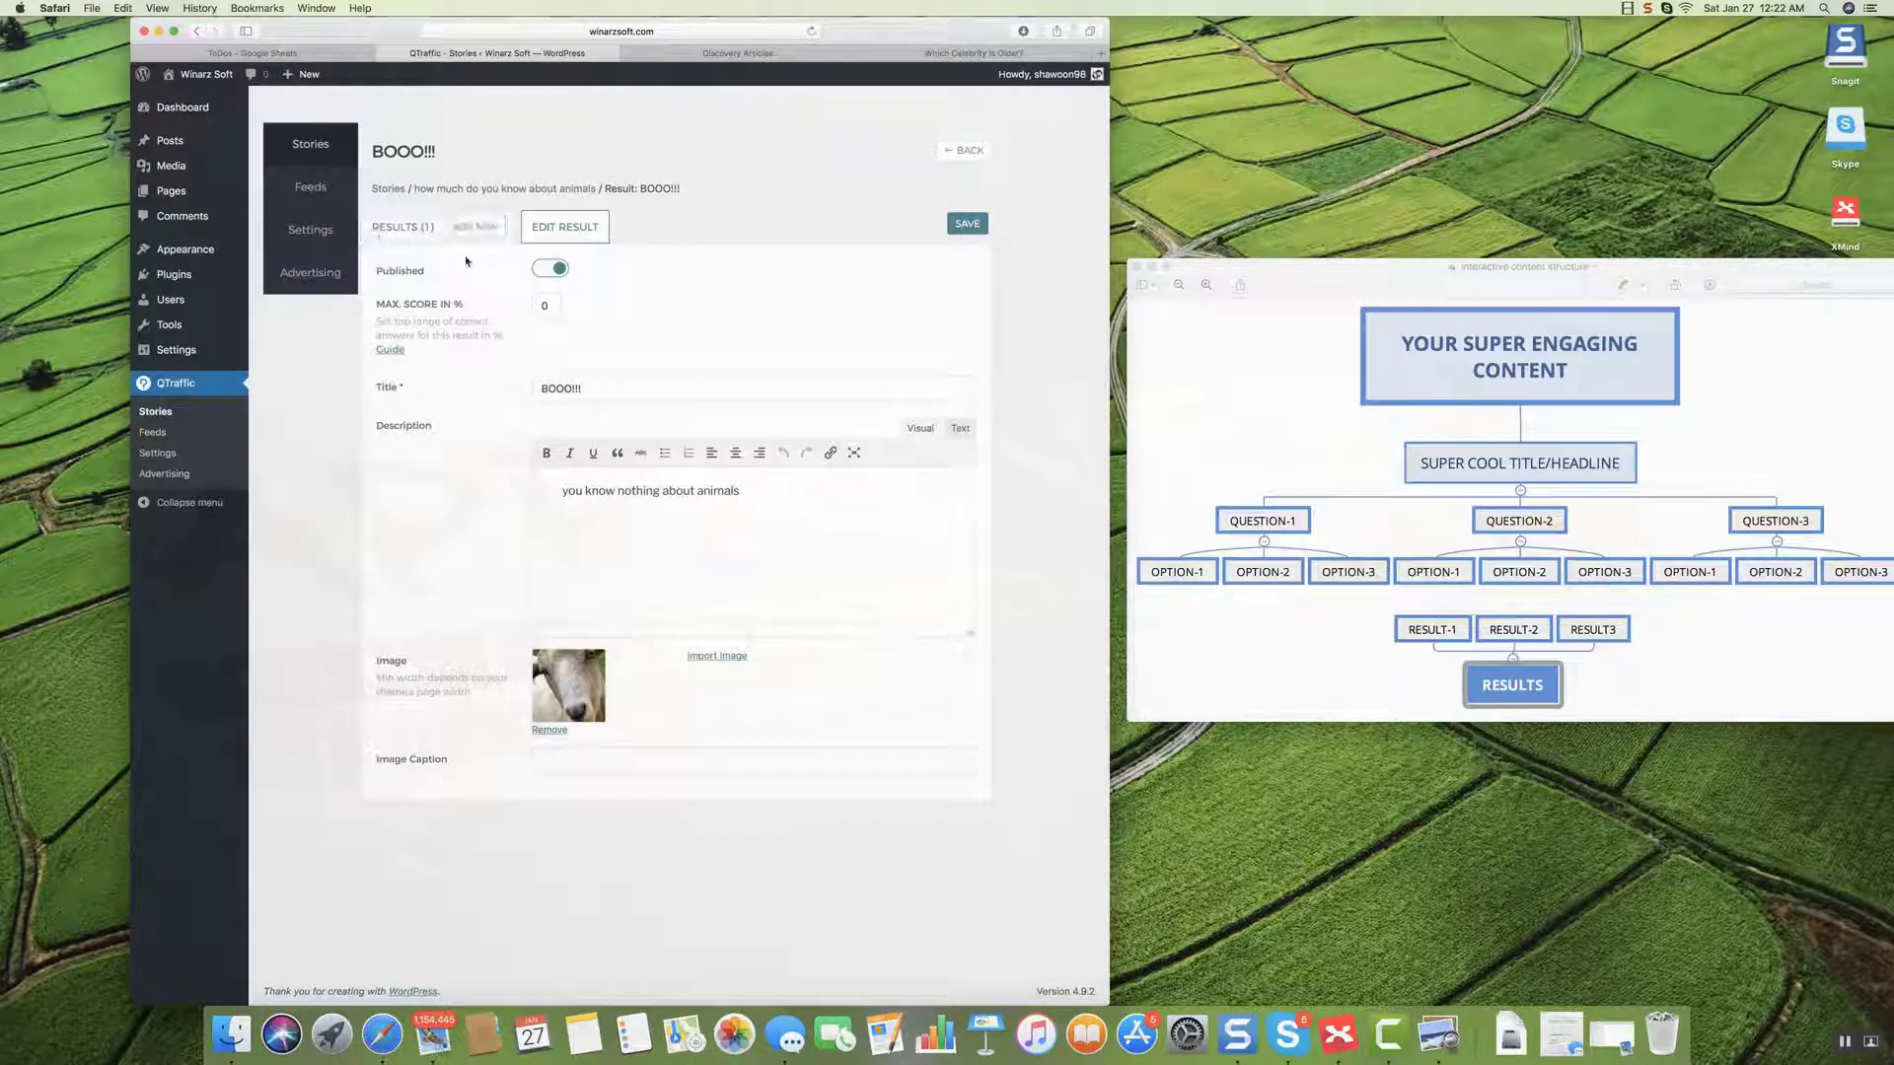
Add a result with max score 50, title 'Okay...', description 'you know a little about animals. but is that enough'.
left_click(474, 228)
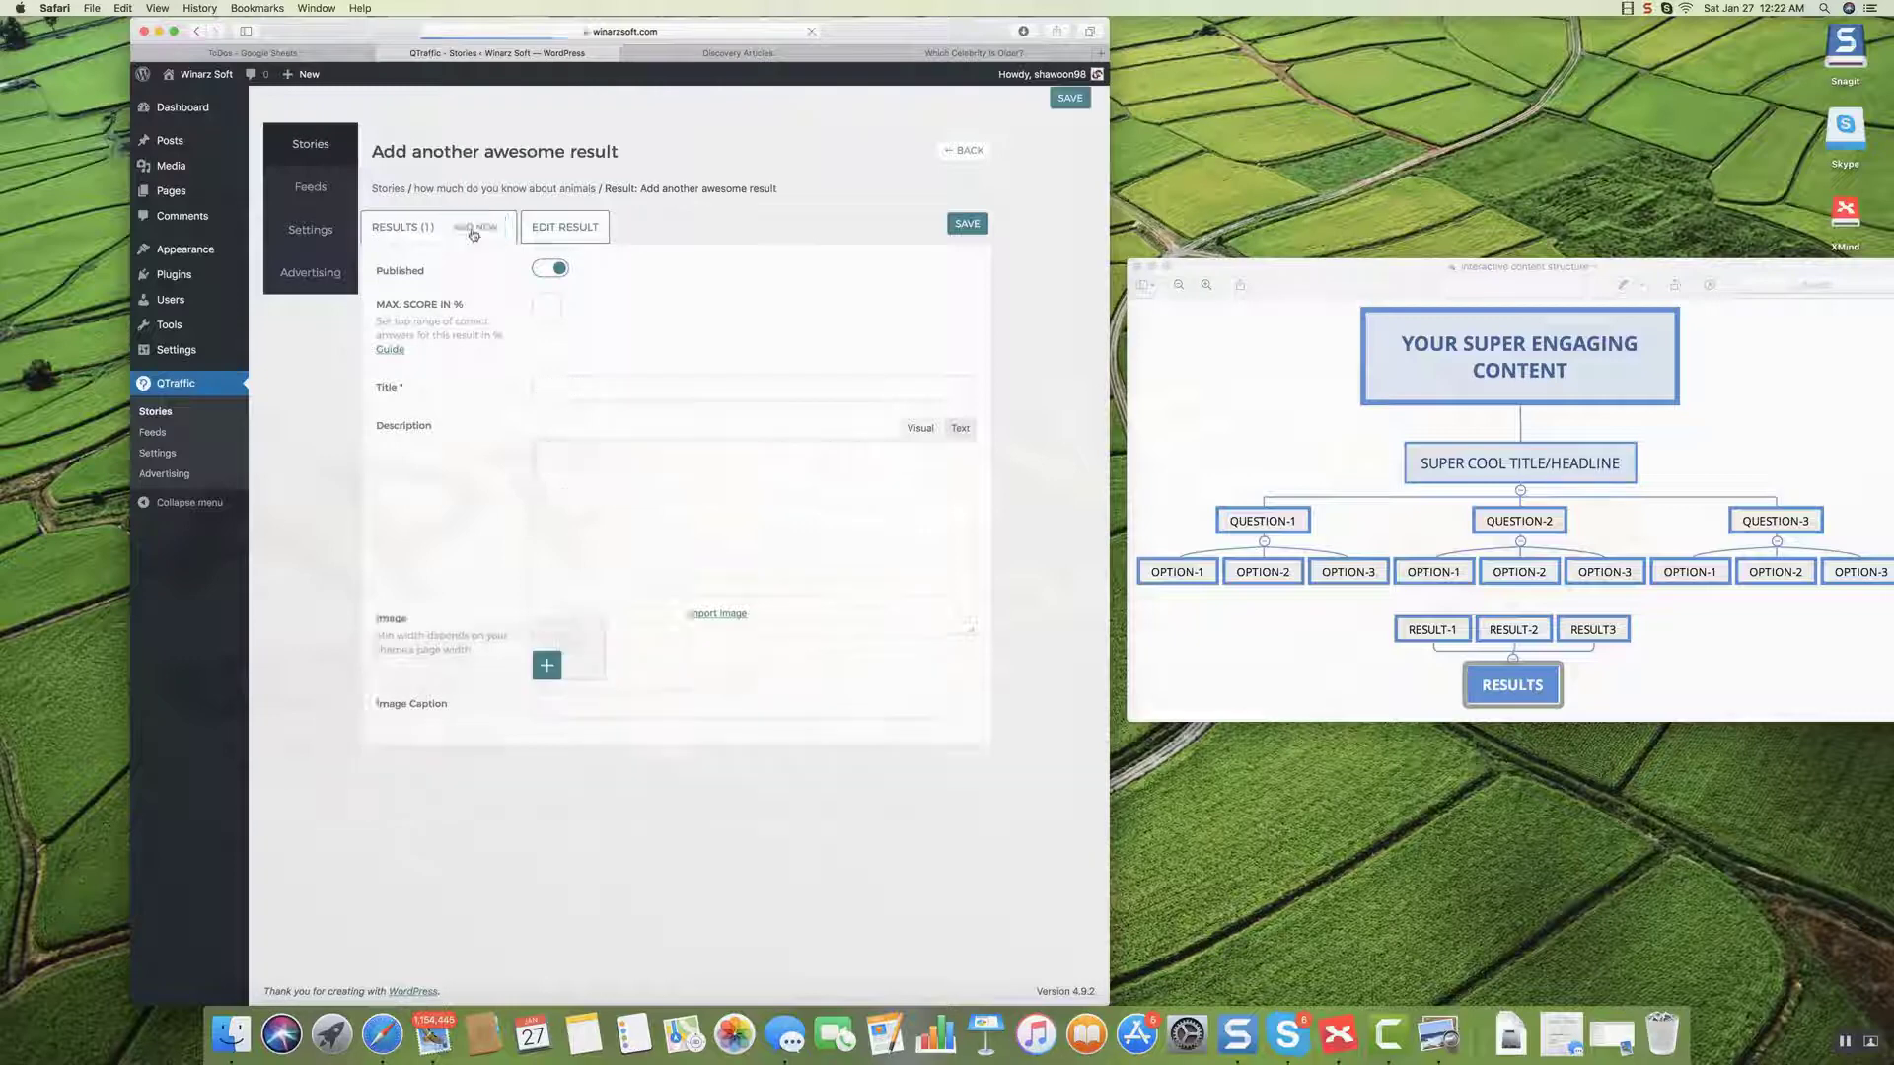
left_click(549, 308)
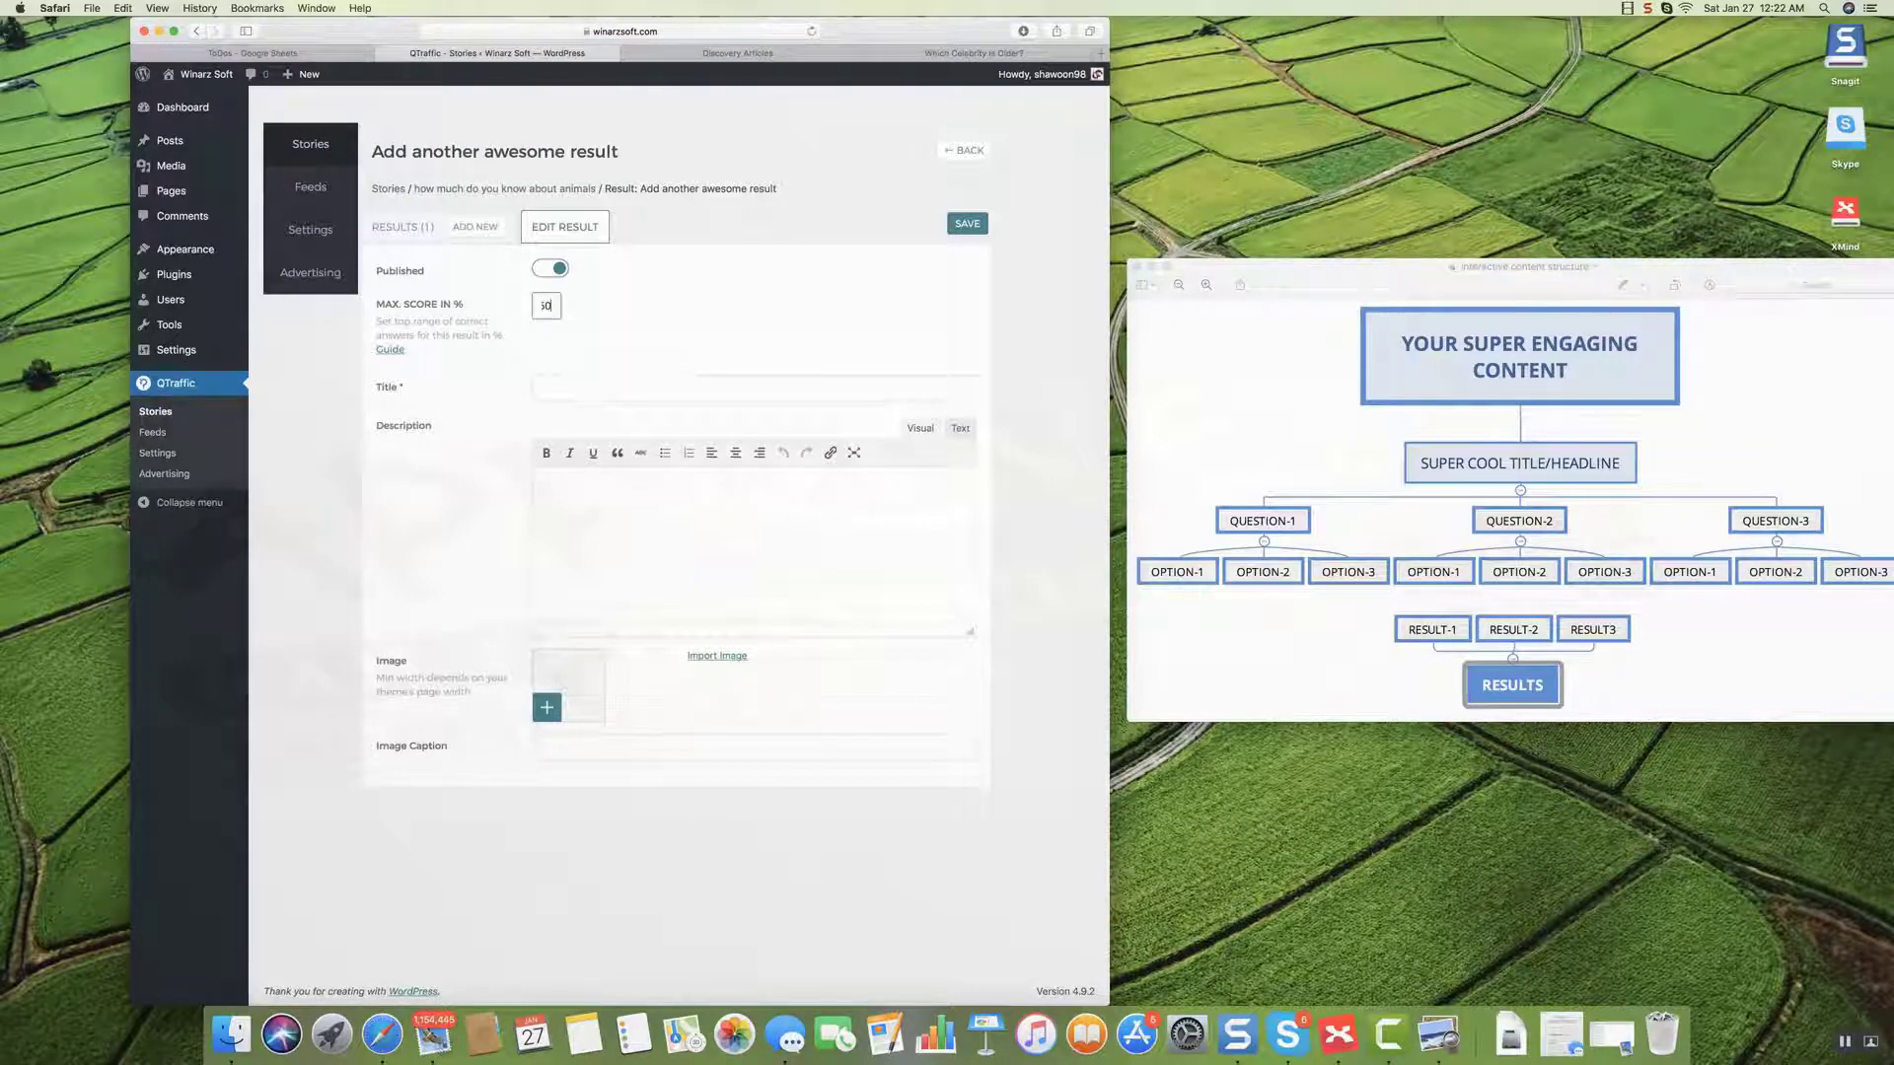
left_click(556, 384)
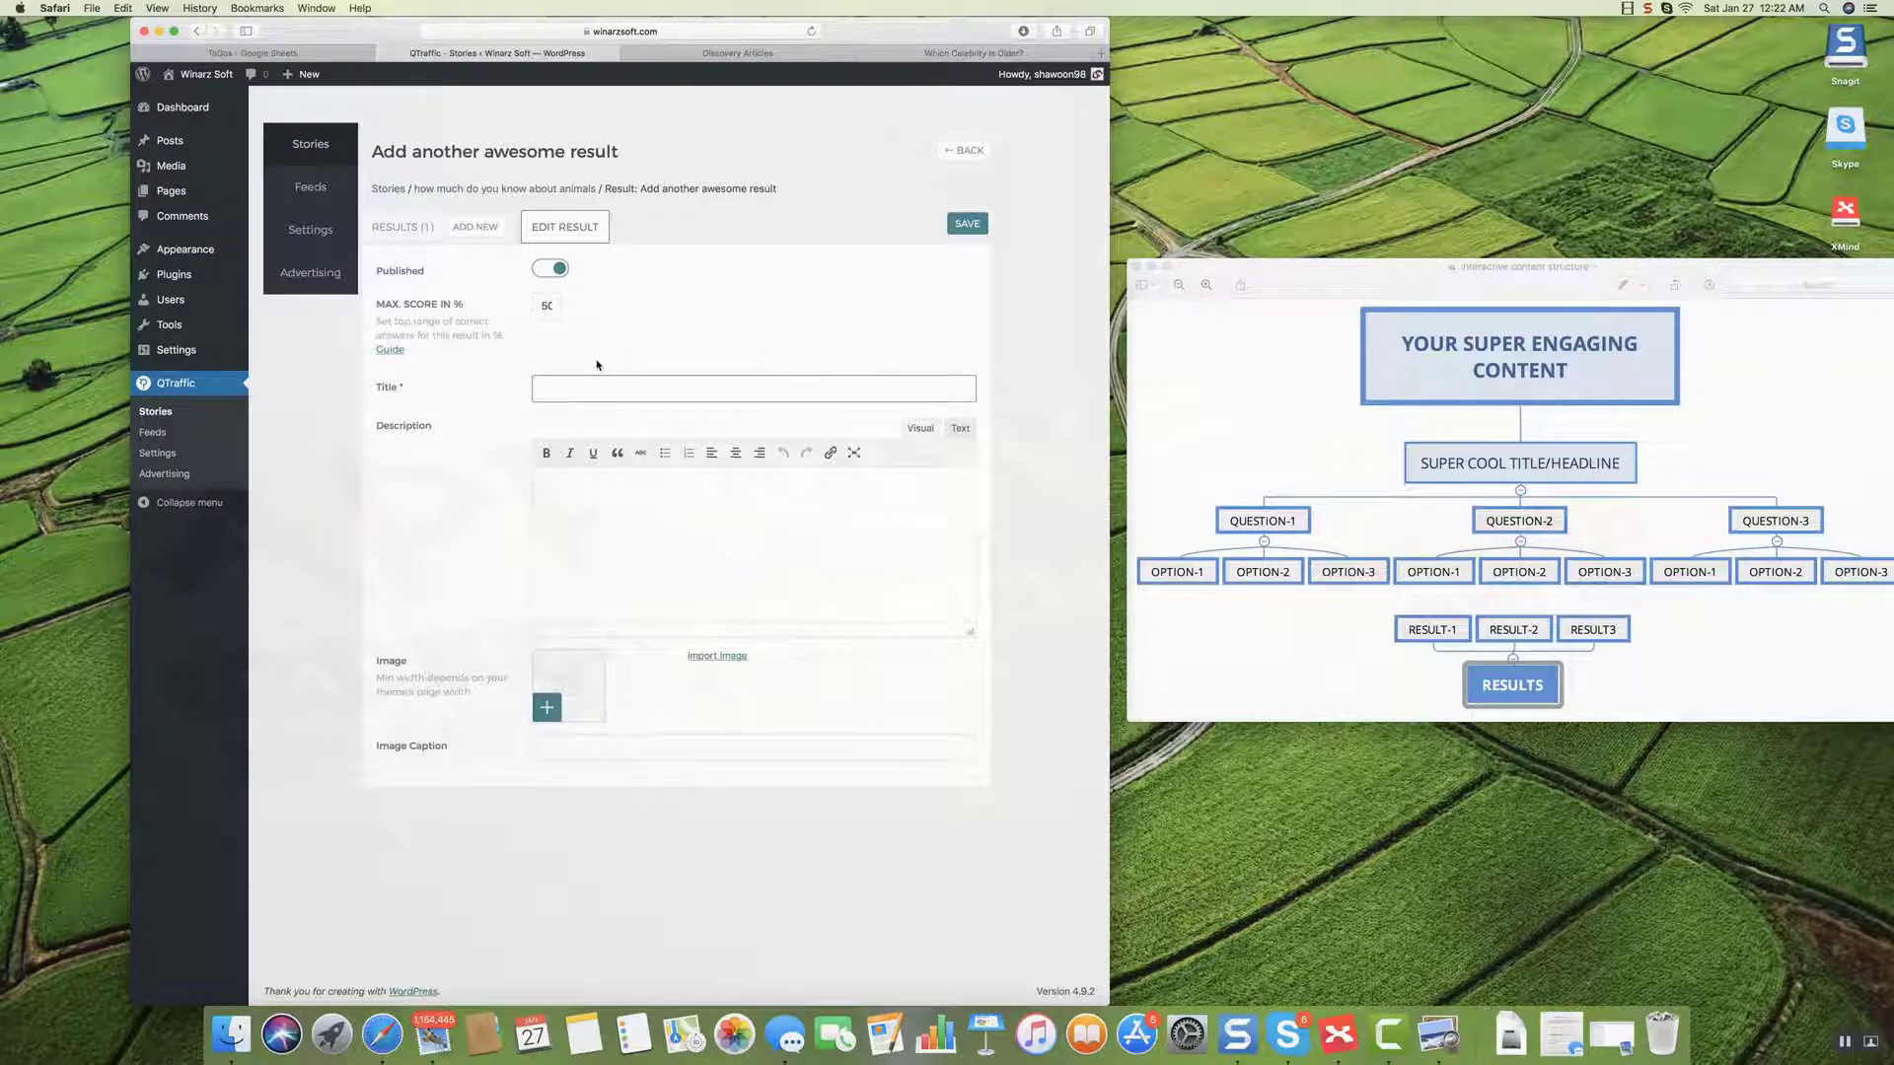
type("Okay...")
key("Tab")
type("you know a")
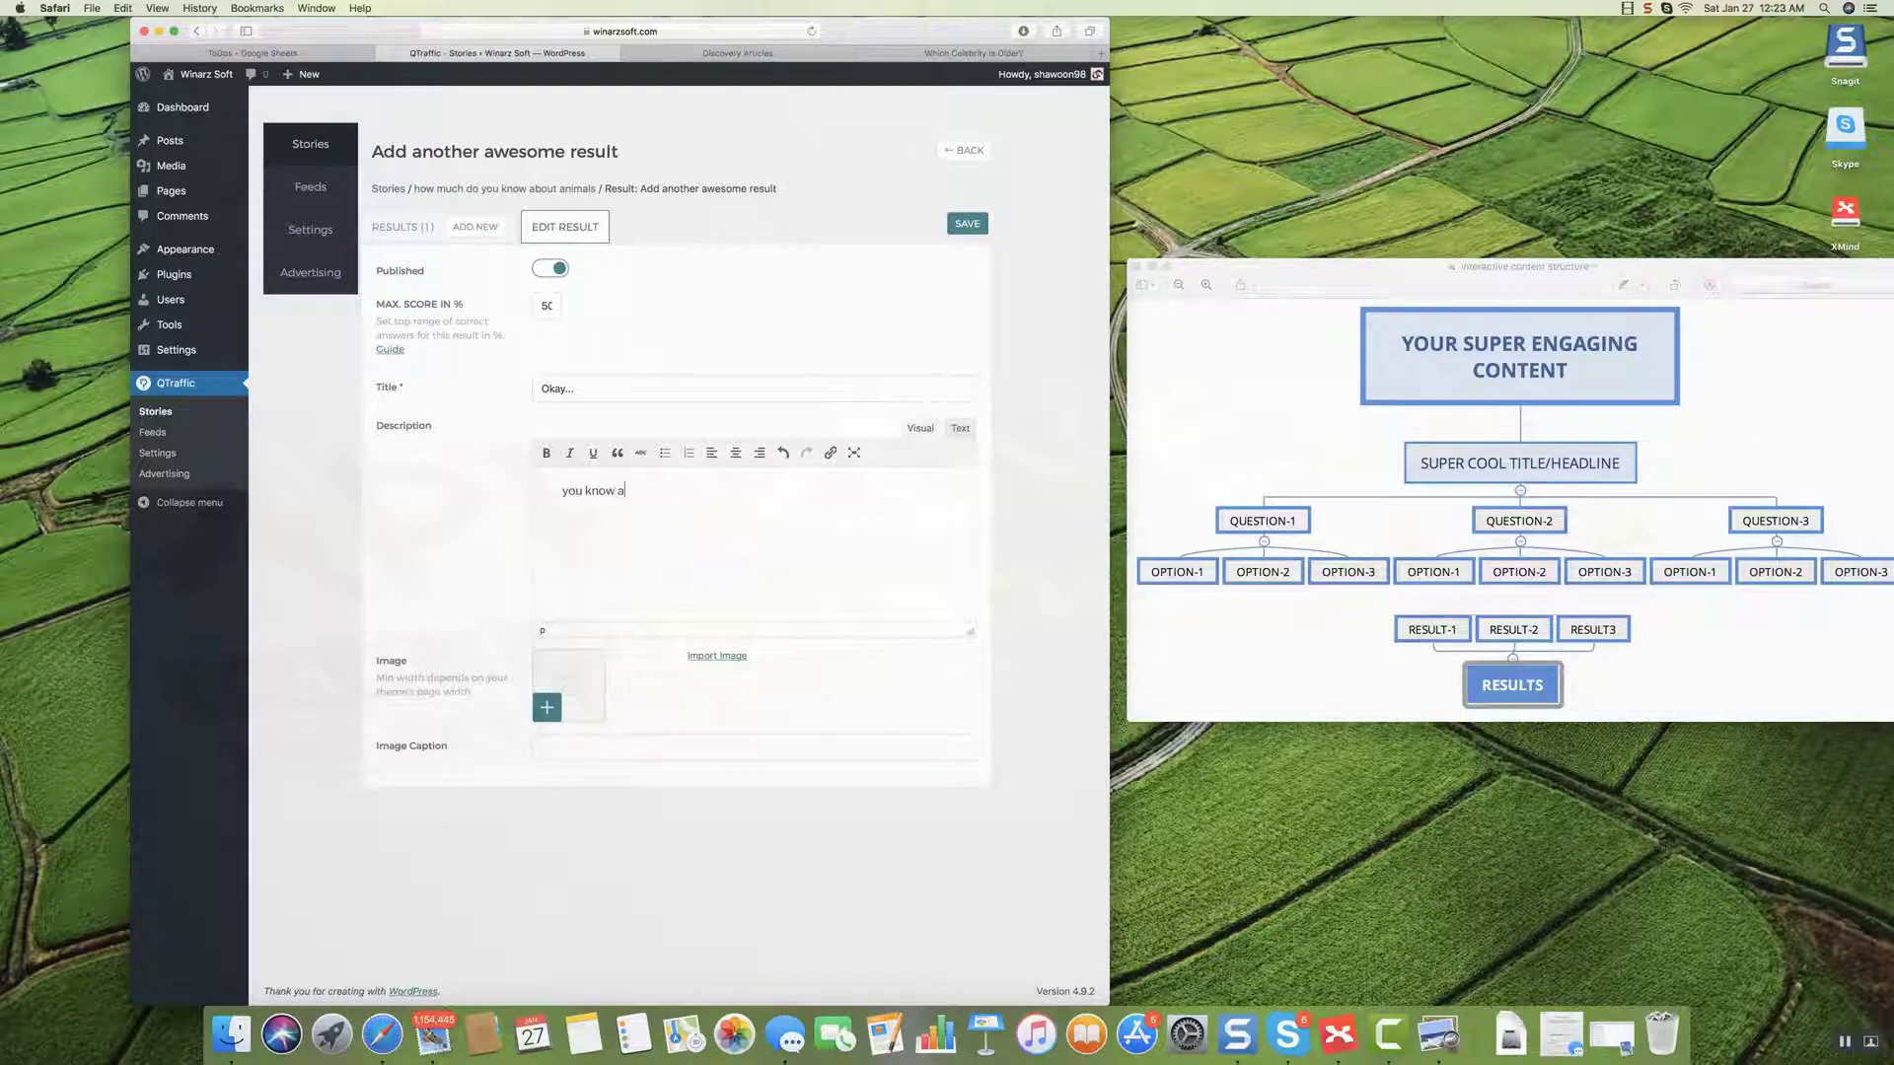
type(" little about anima")
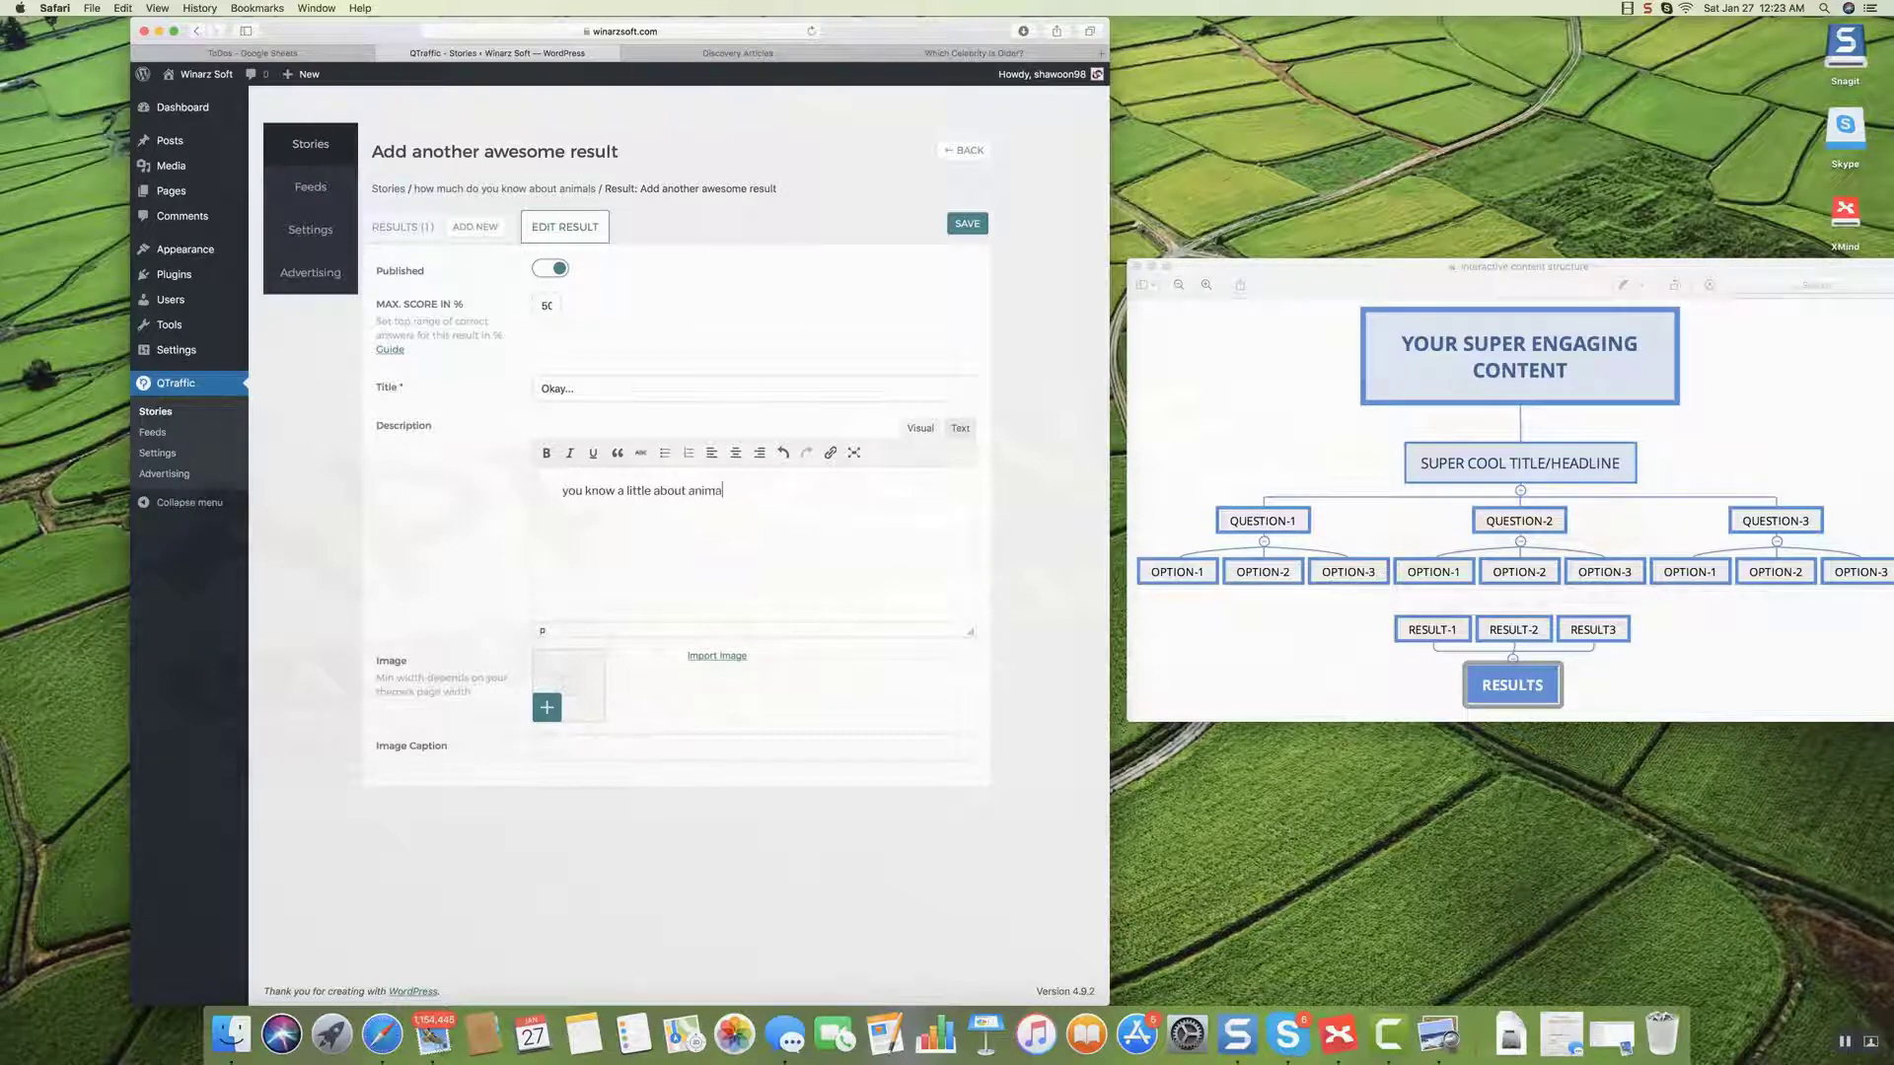
type("ls. but is that enough?")
Search images for 'monkey', use the second monkey photo, and save the Okay... result.
left_click(705, 658)
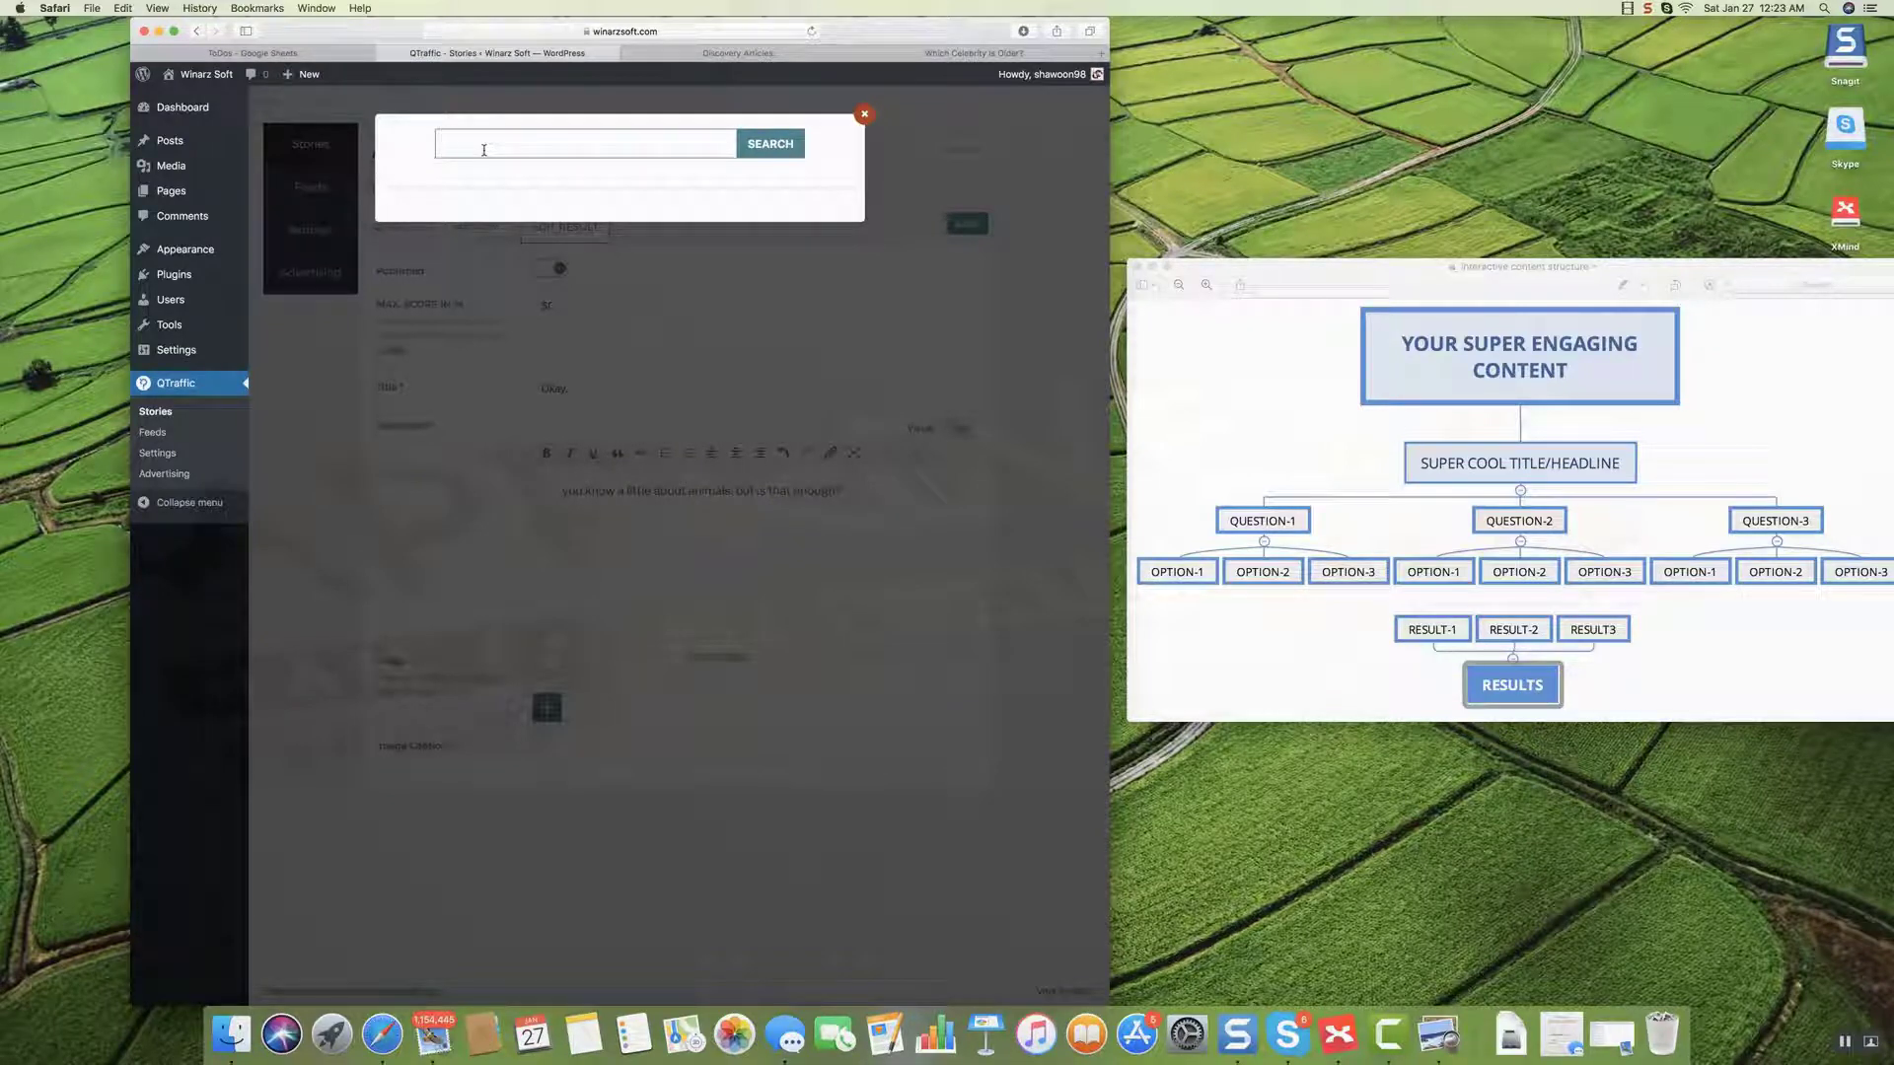
type("monkey")
left_click(791, 156)
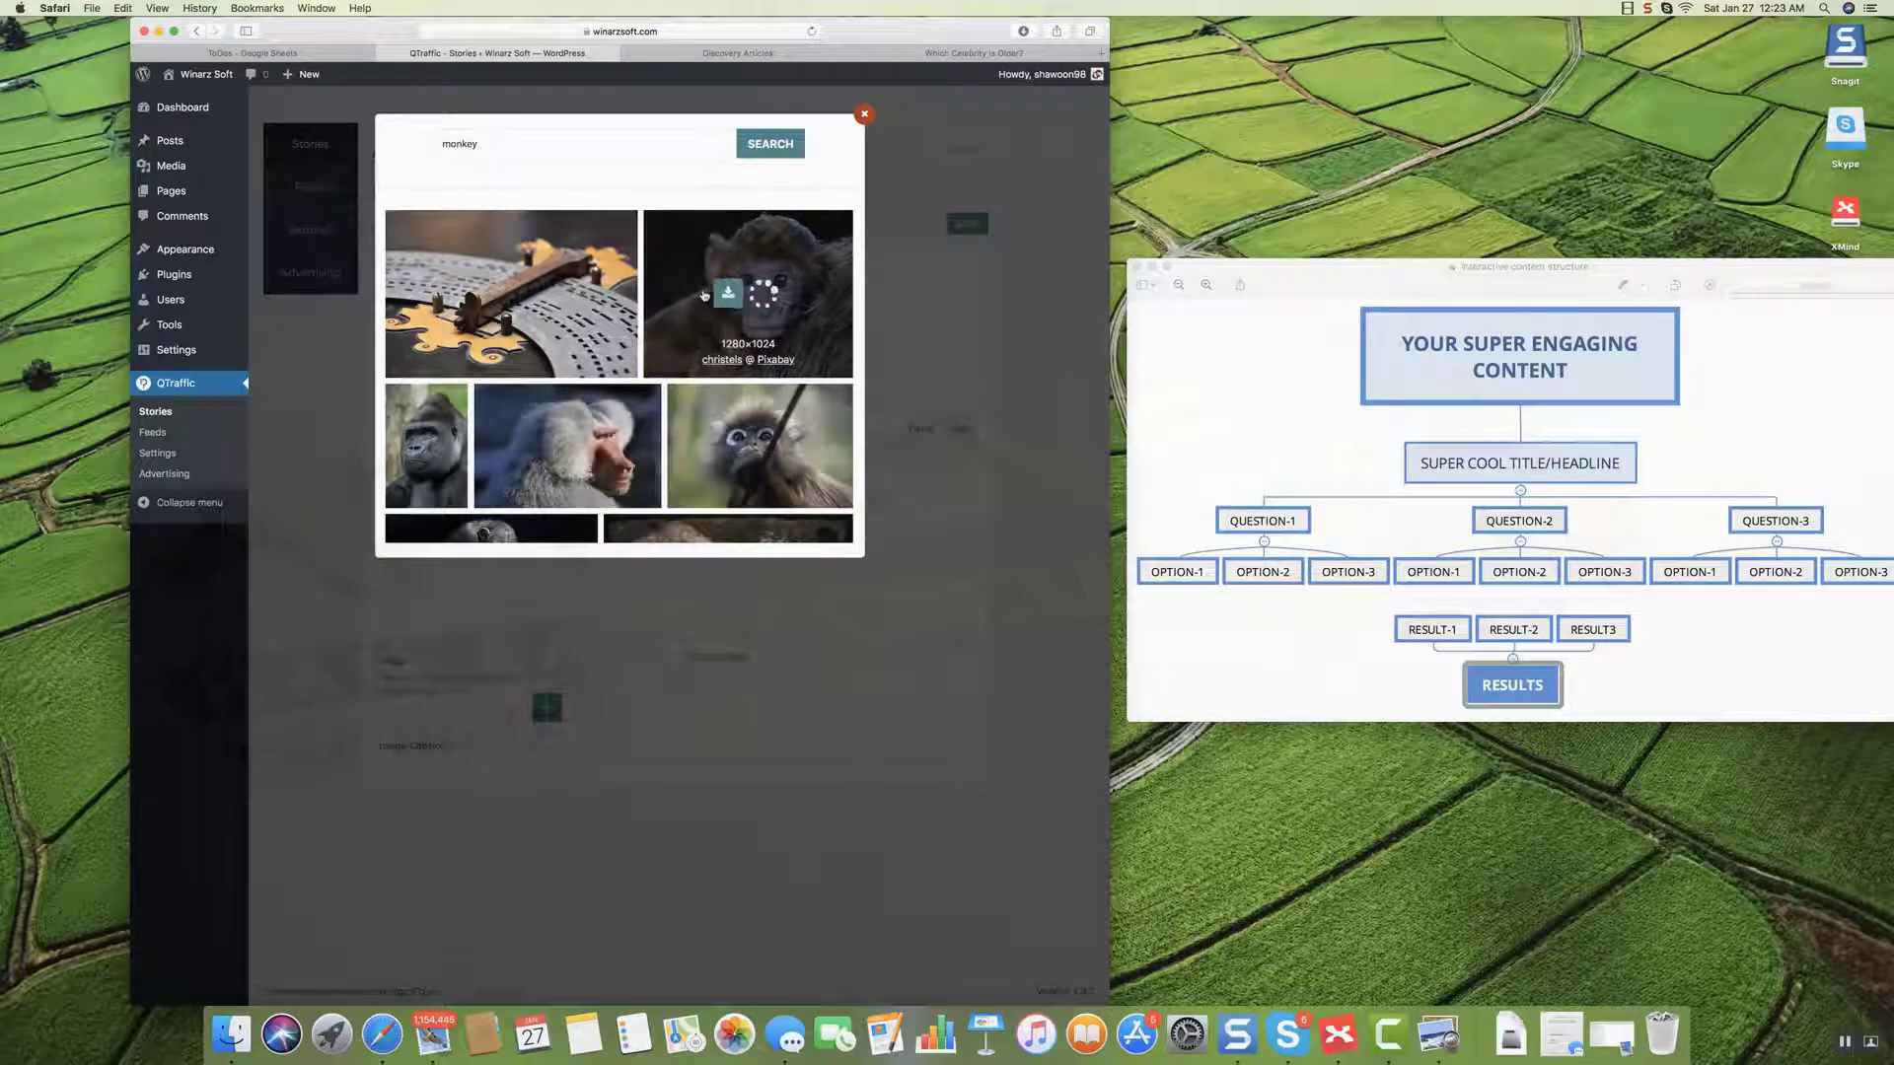
left_click(728, 293)
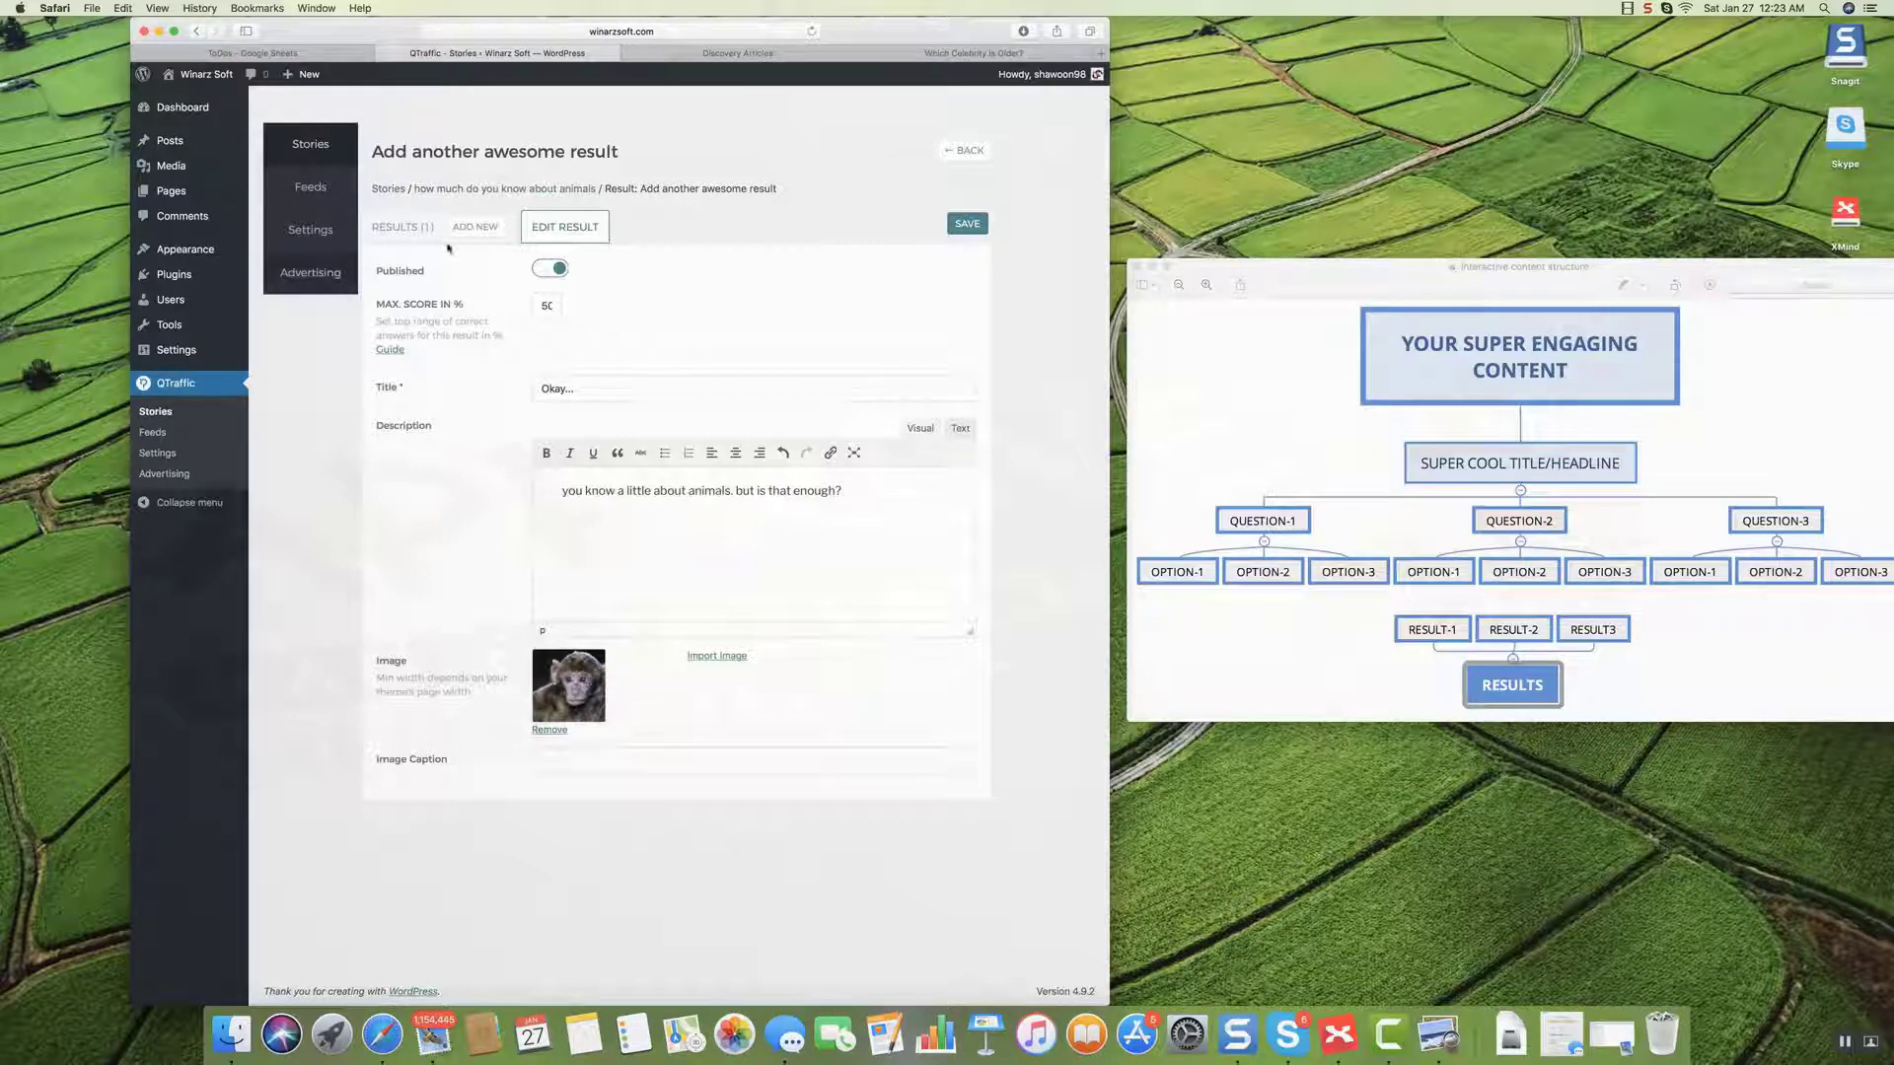
left_click(959, 233)
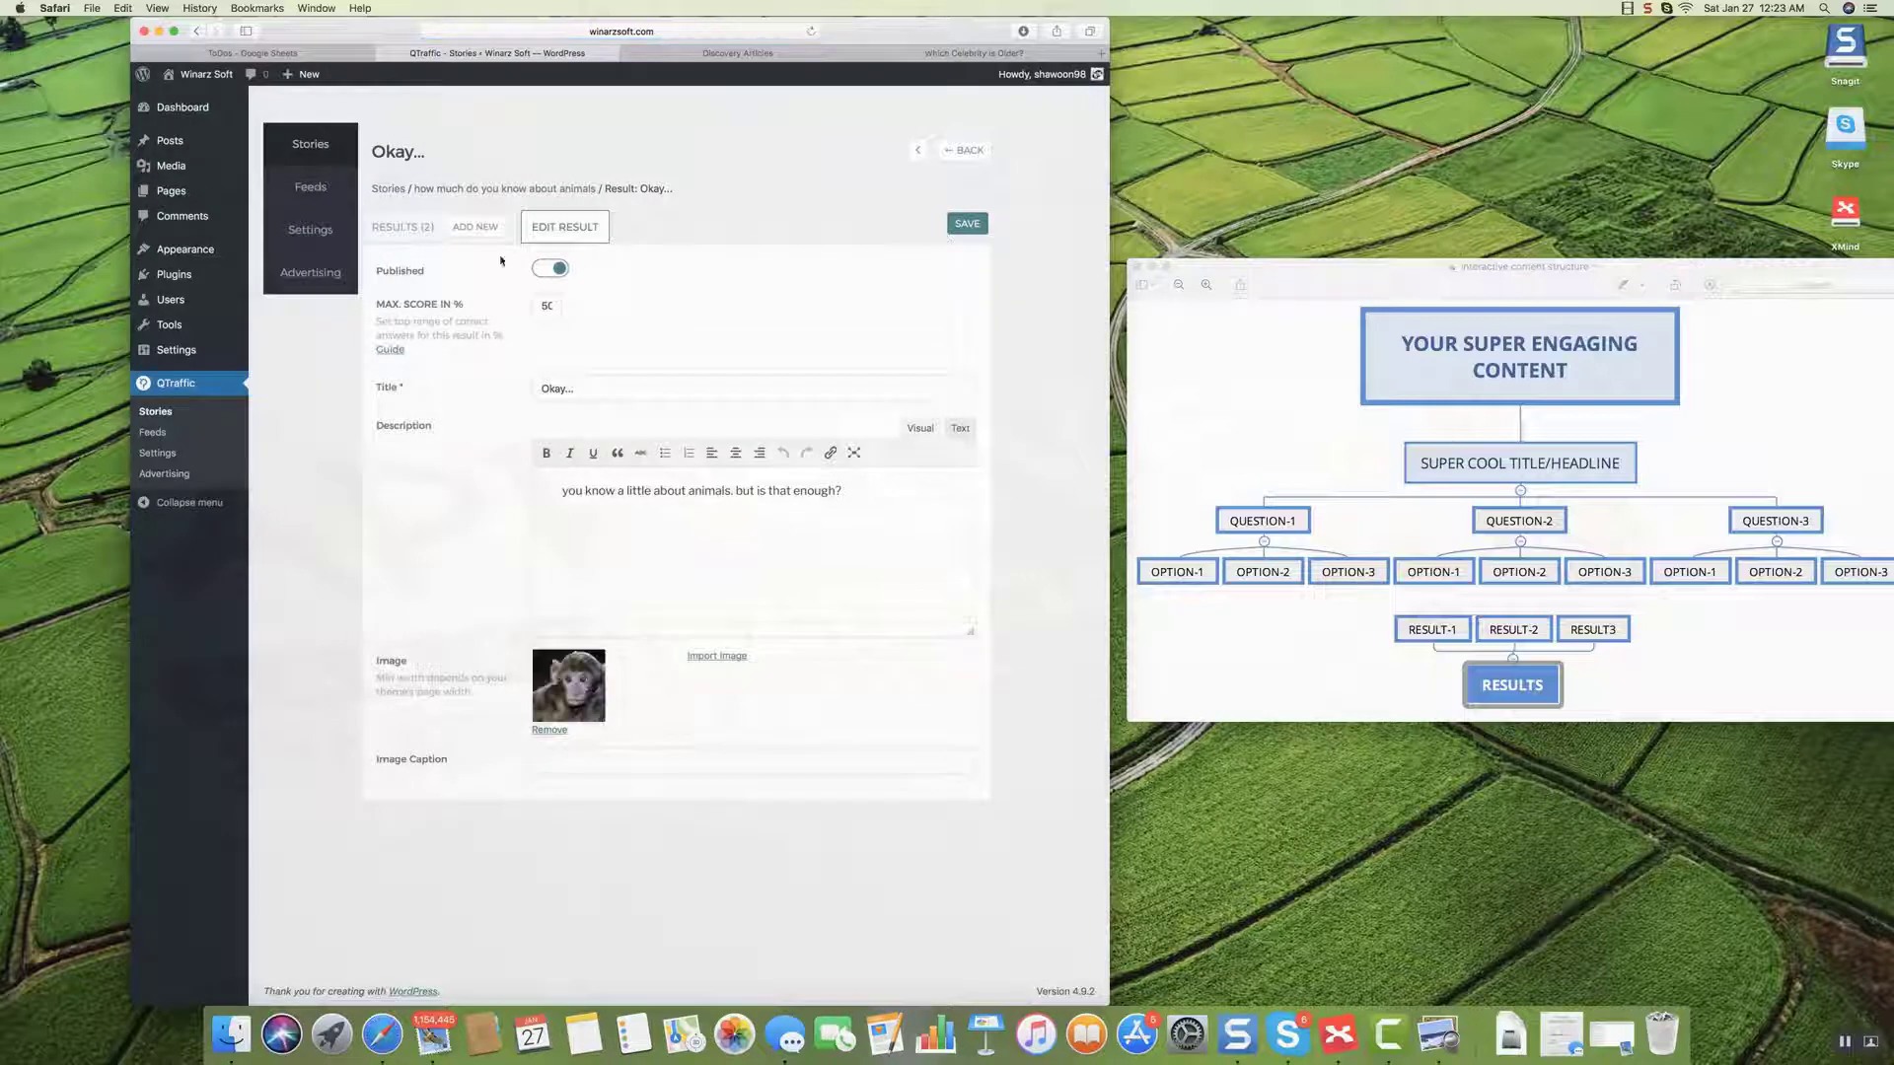
Add a third result: max score 10, title 'AWESOME!!!', description ending 'doesn't make you a Knowall'.
left_click(487, 226)
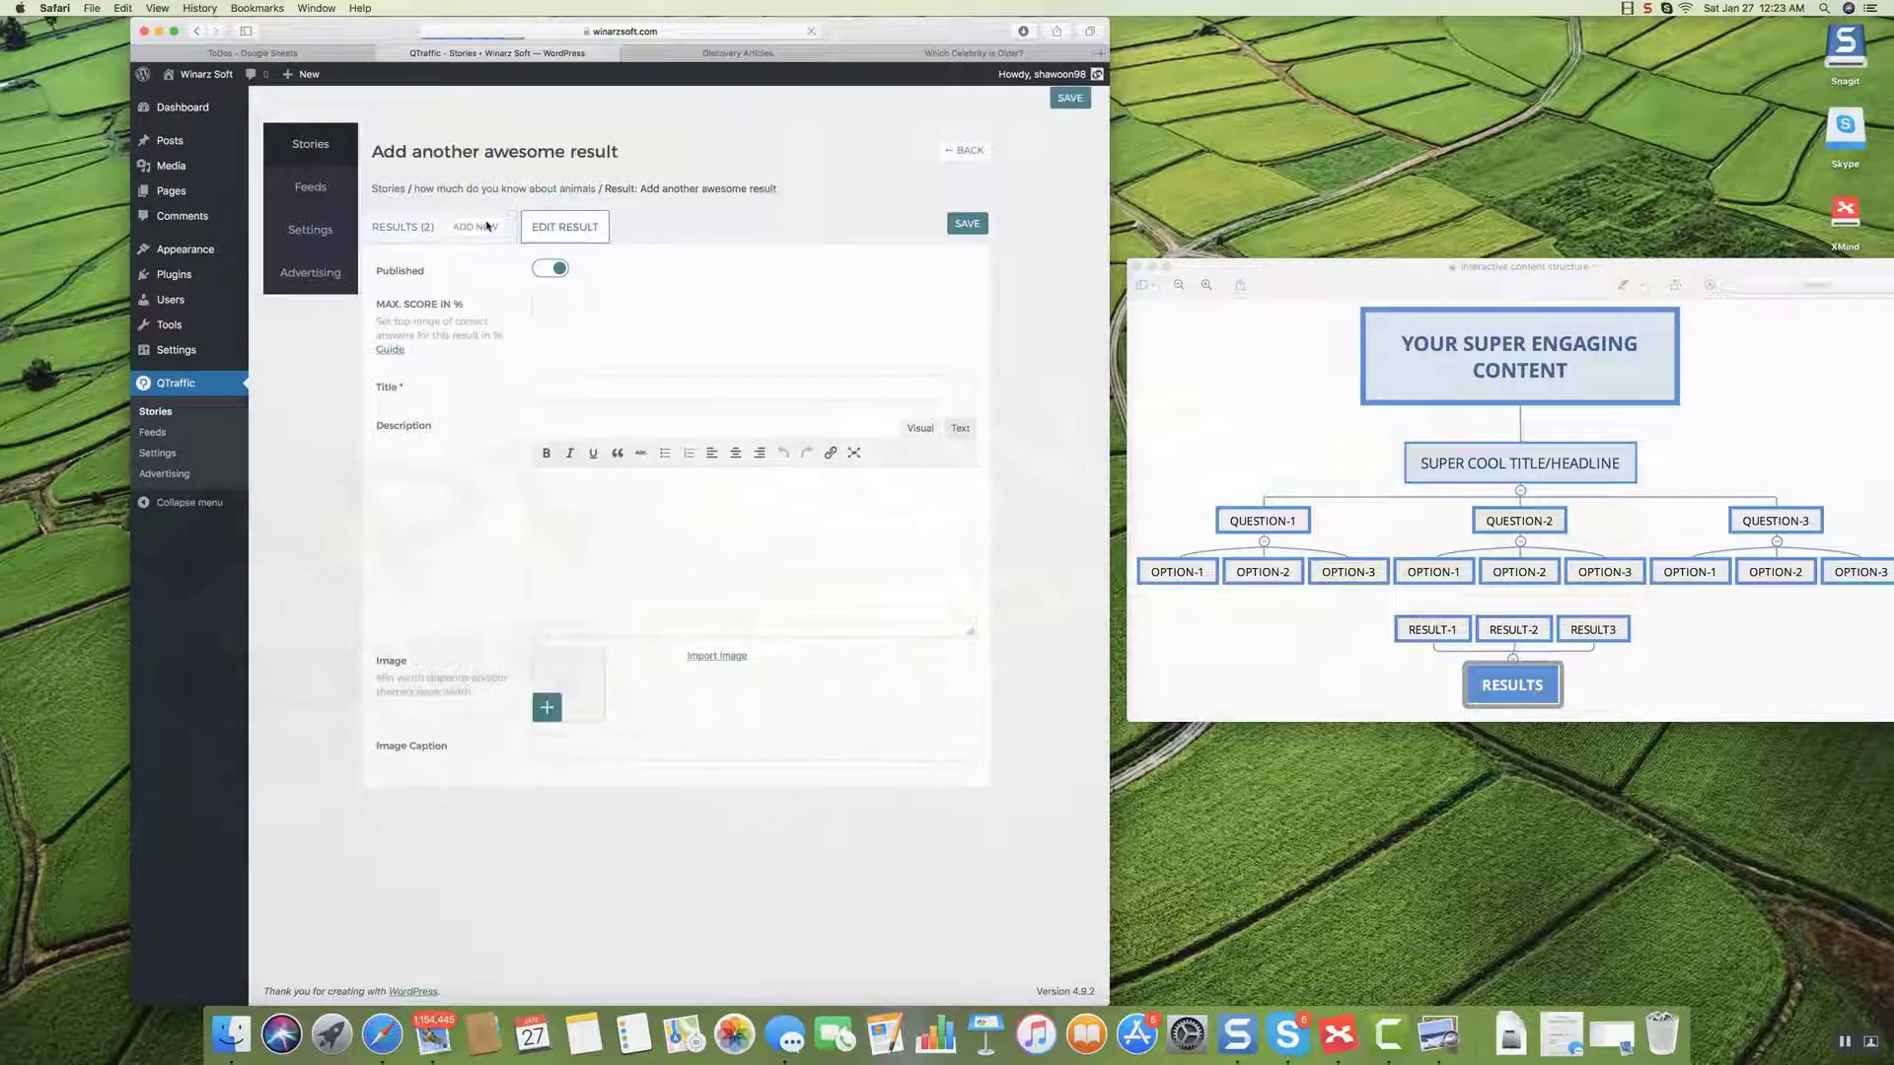
left_click(538, 308)
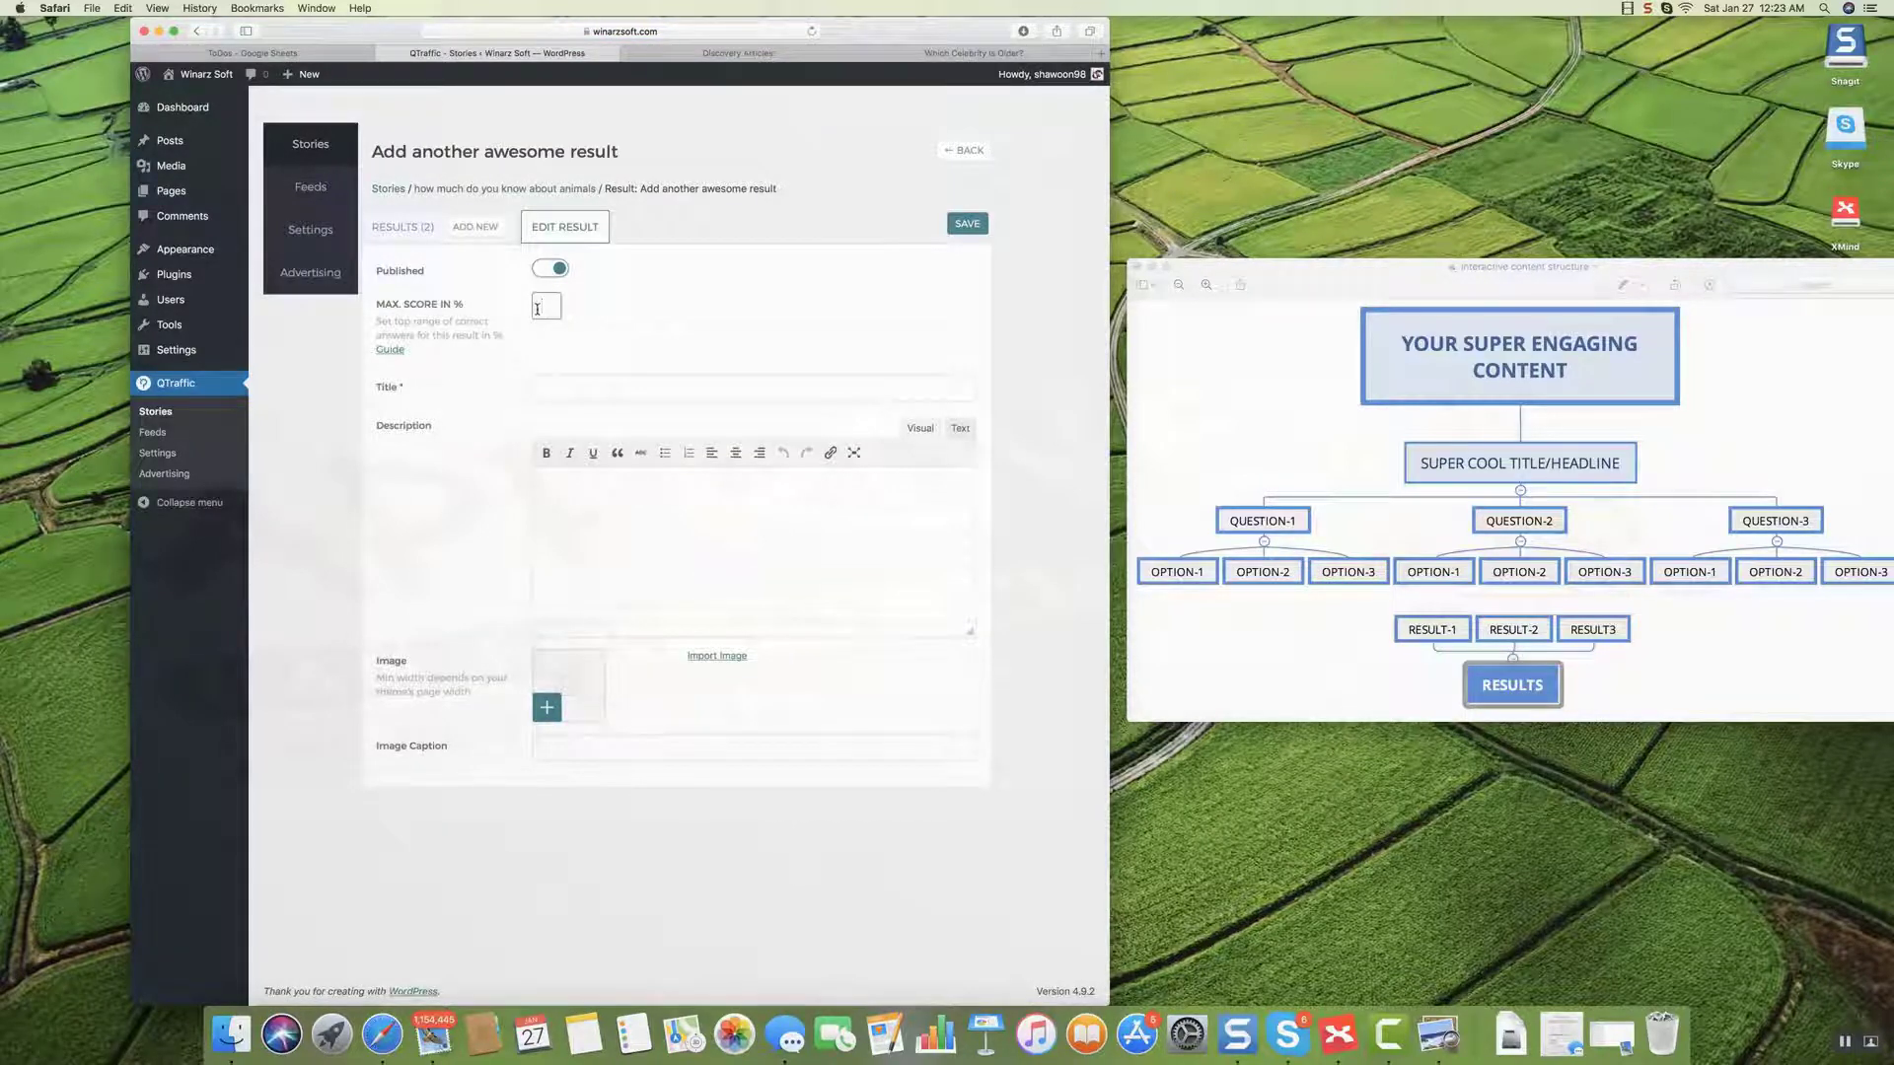
type("10")
left_click(557, 388)
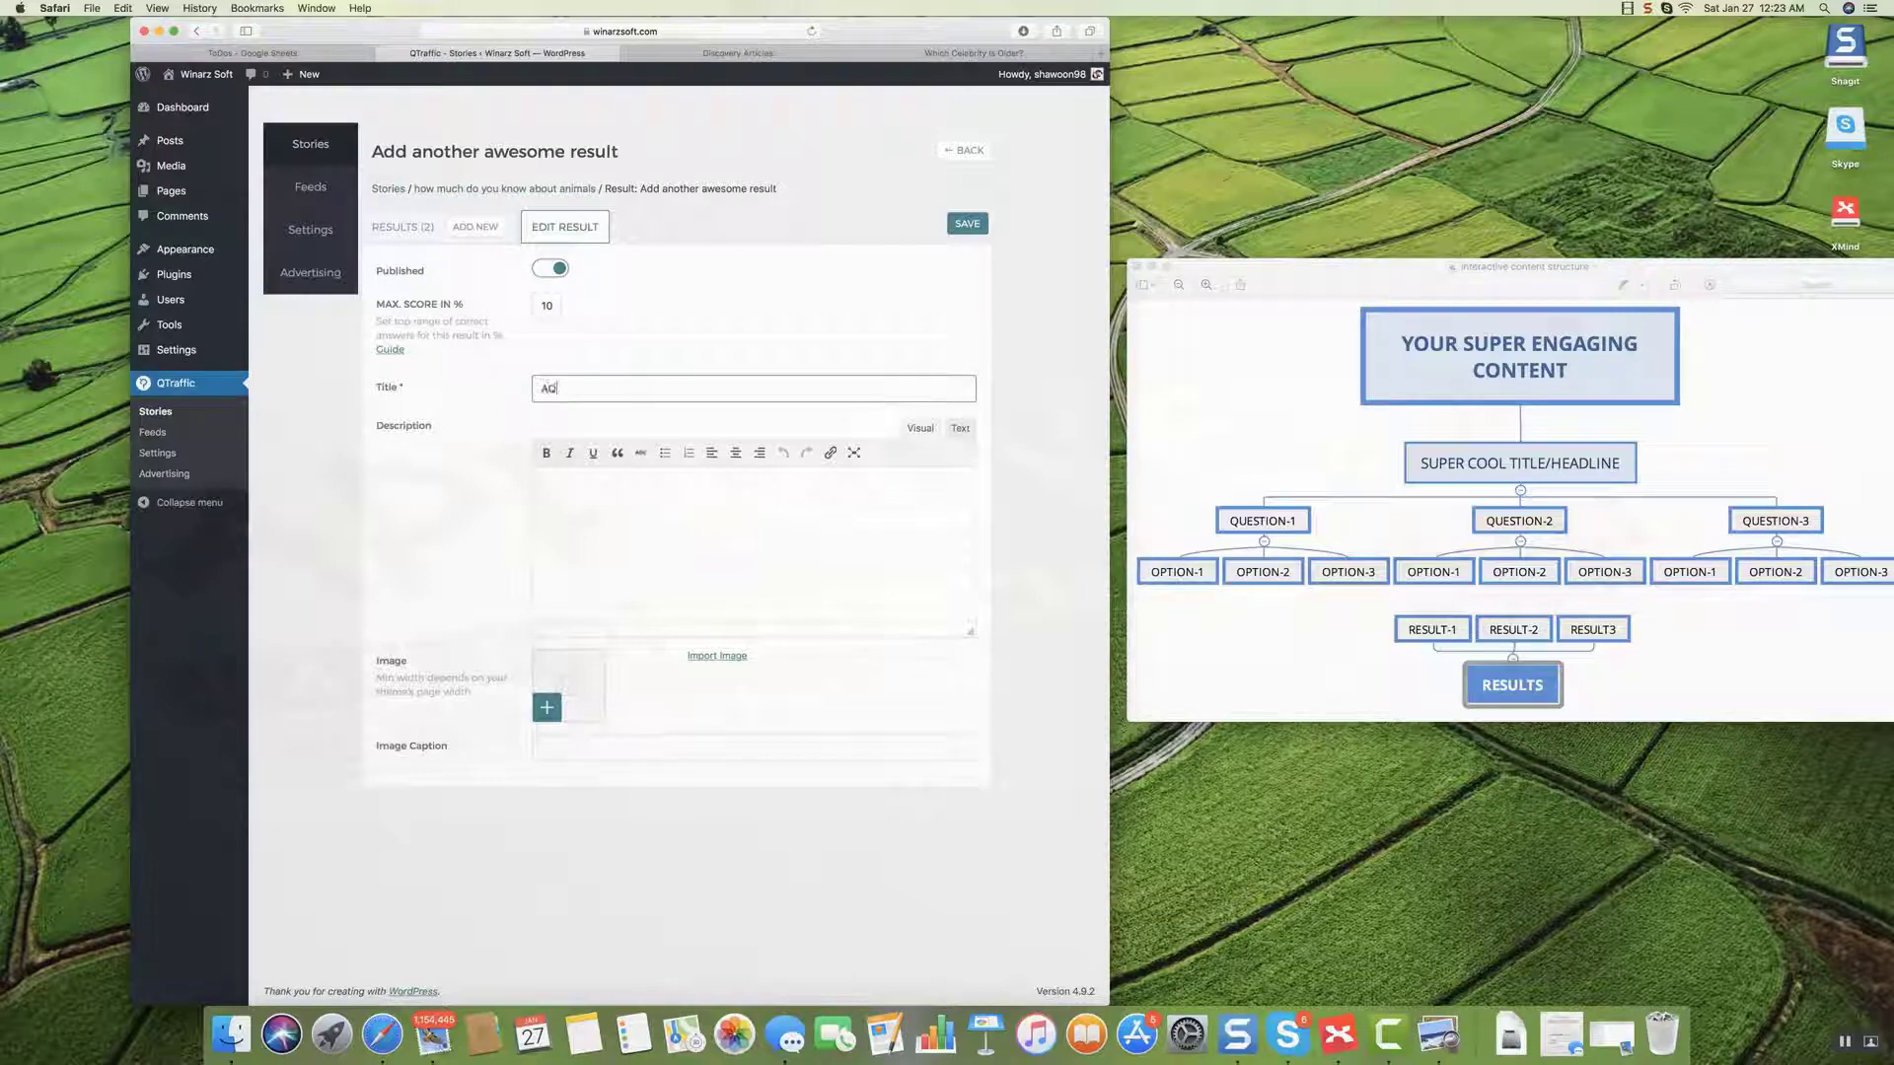
type("AWESOME!!!")
left_click(563, 489)
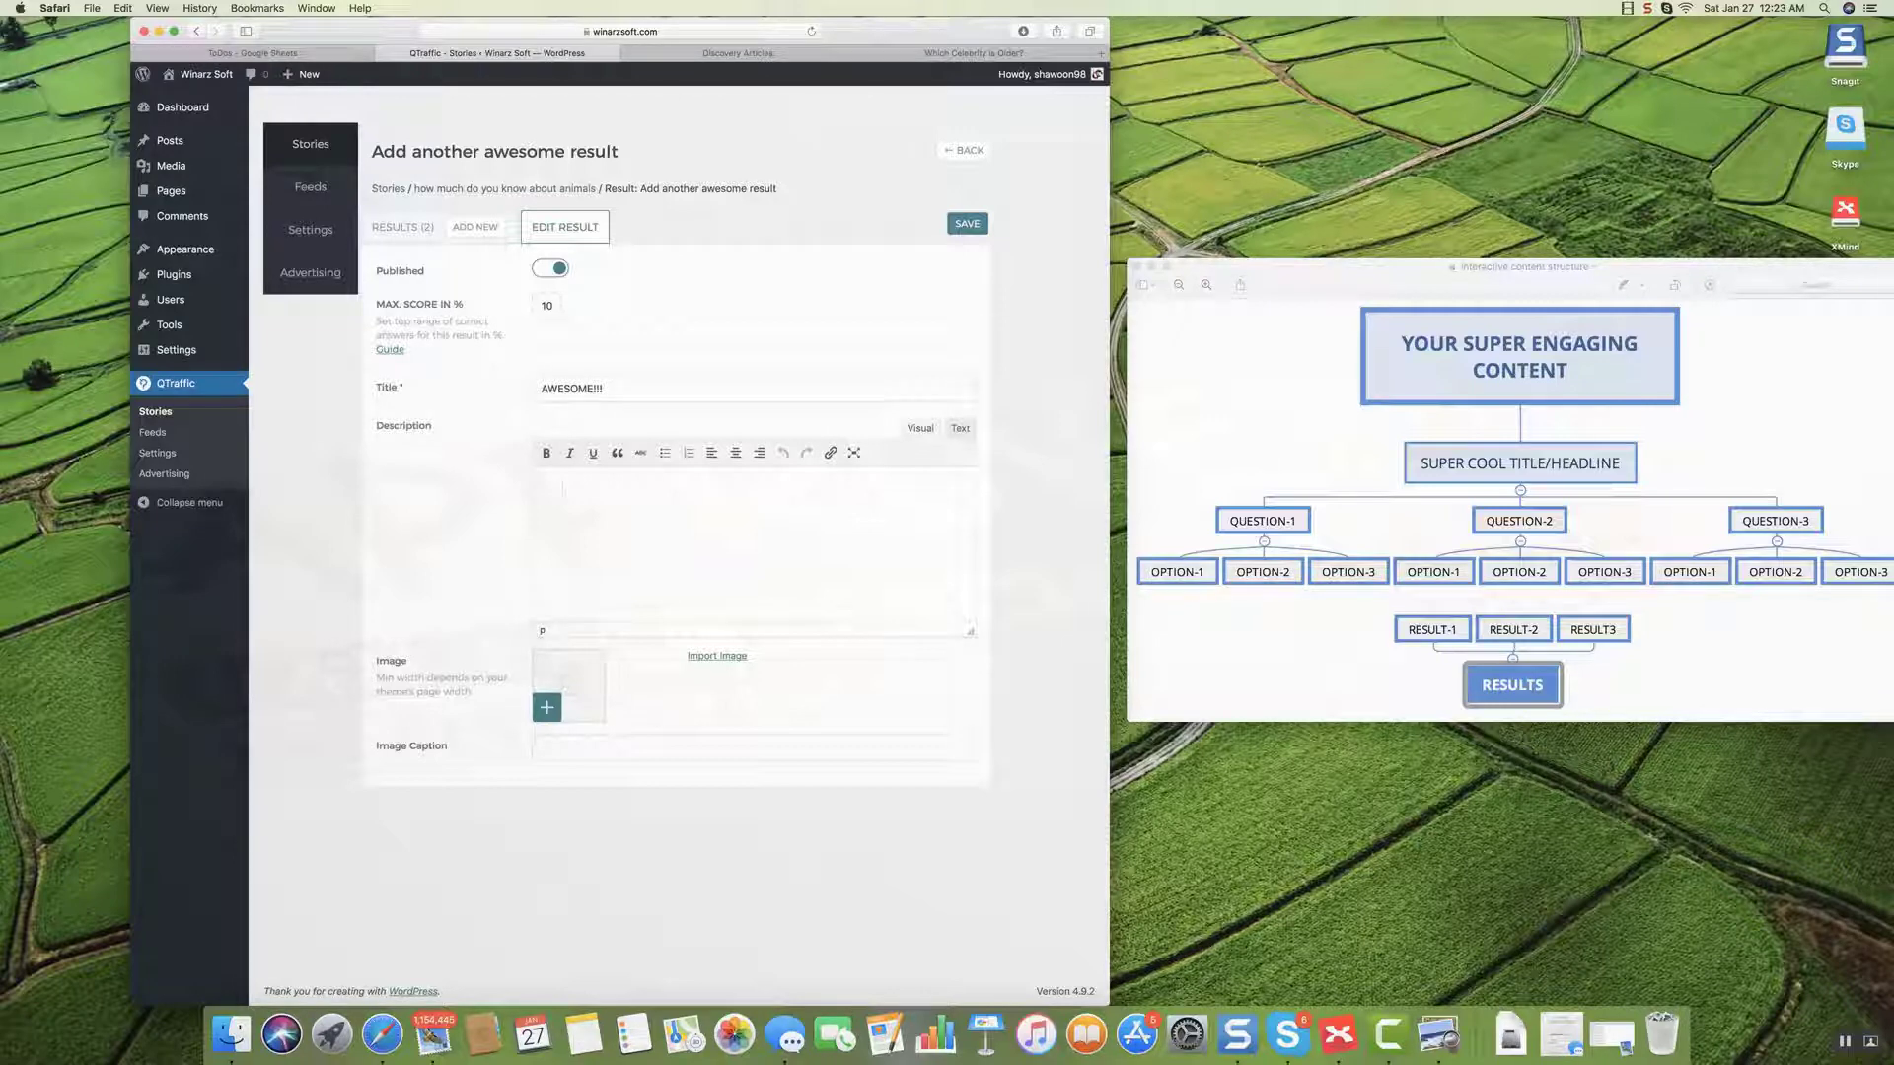
type("Yeah yeah... you know a little but ")
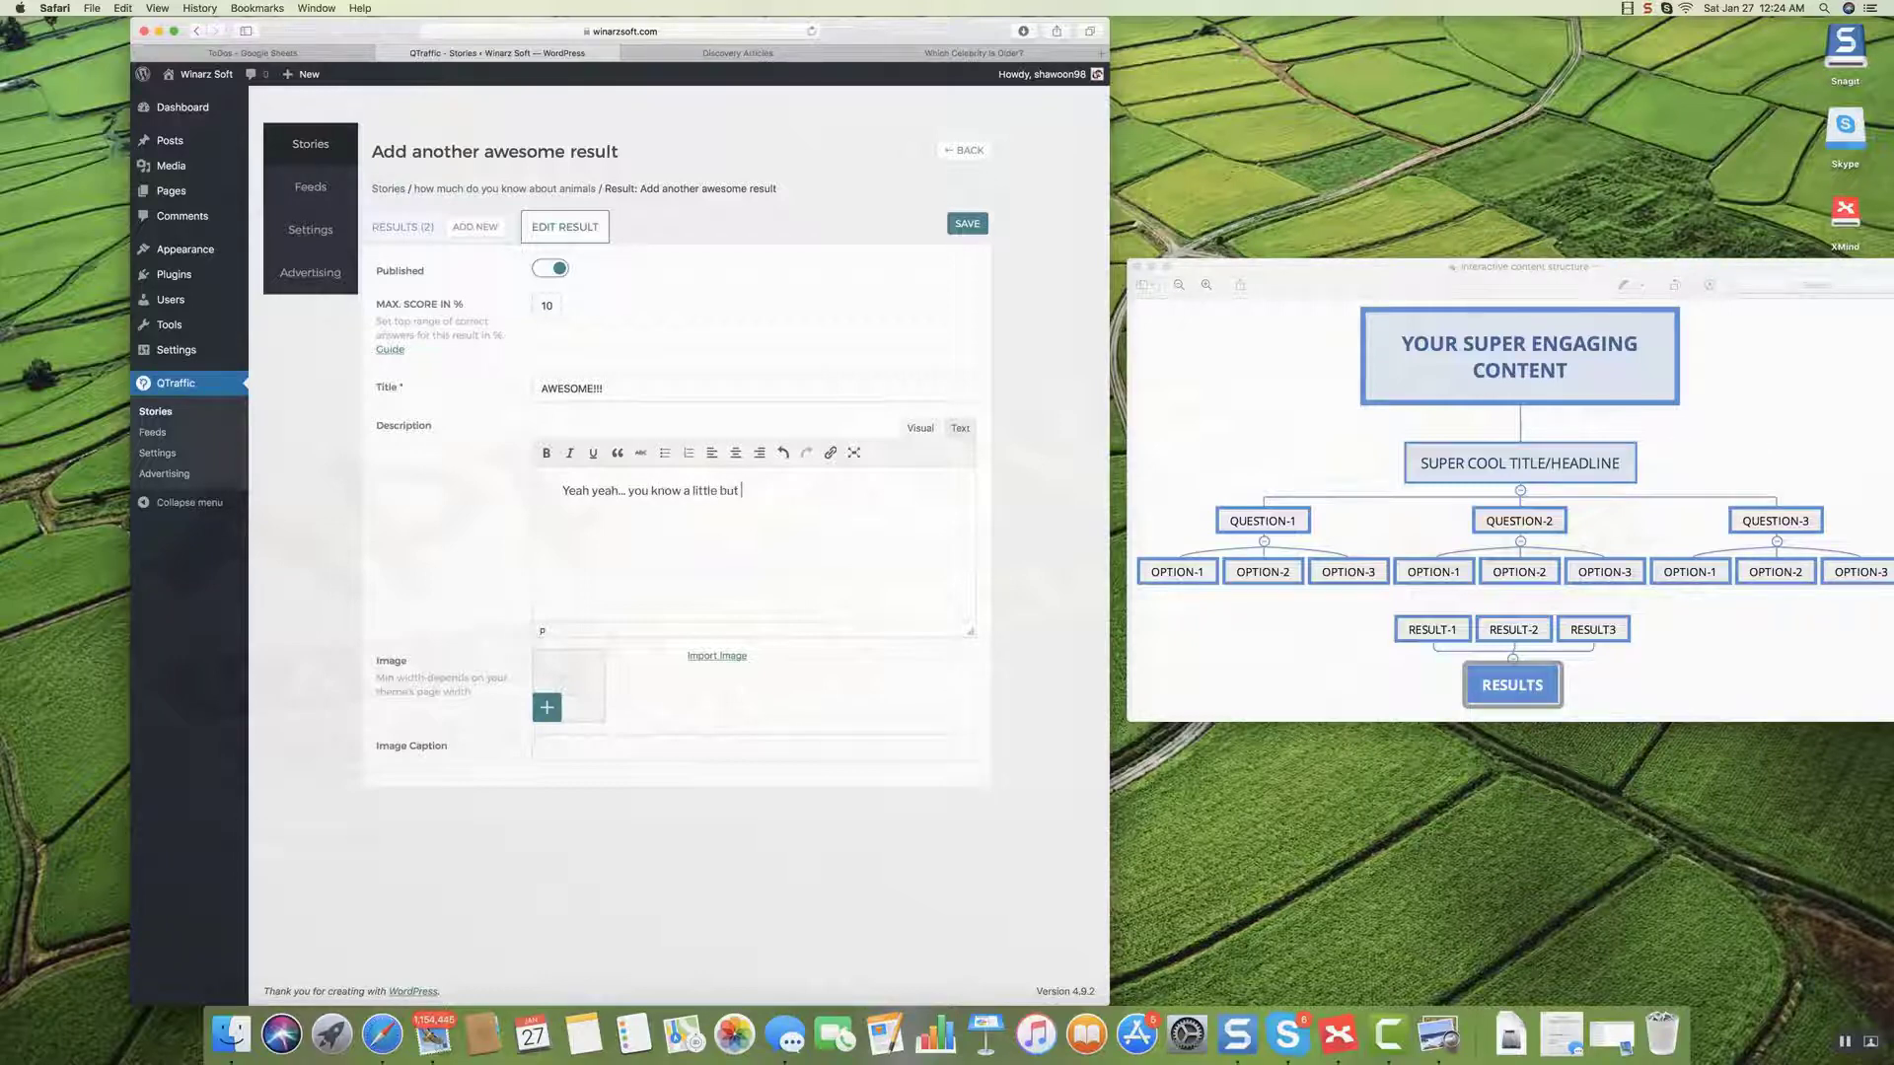
type("that doesn't make you a KNonowall")
Import the book-head image from a 'teacher' image search as the result's picture.
left_click(710, 657)
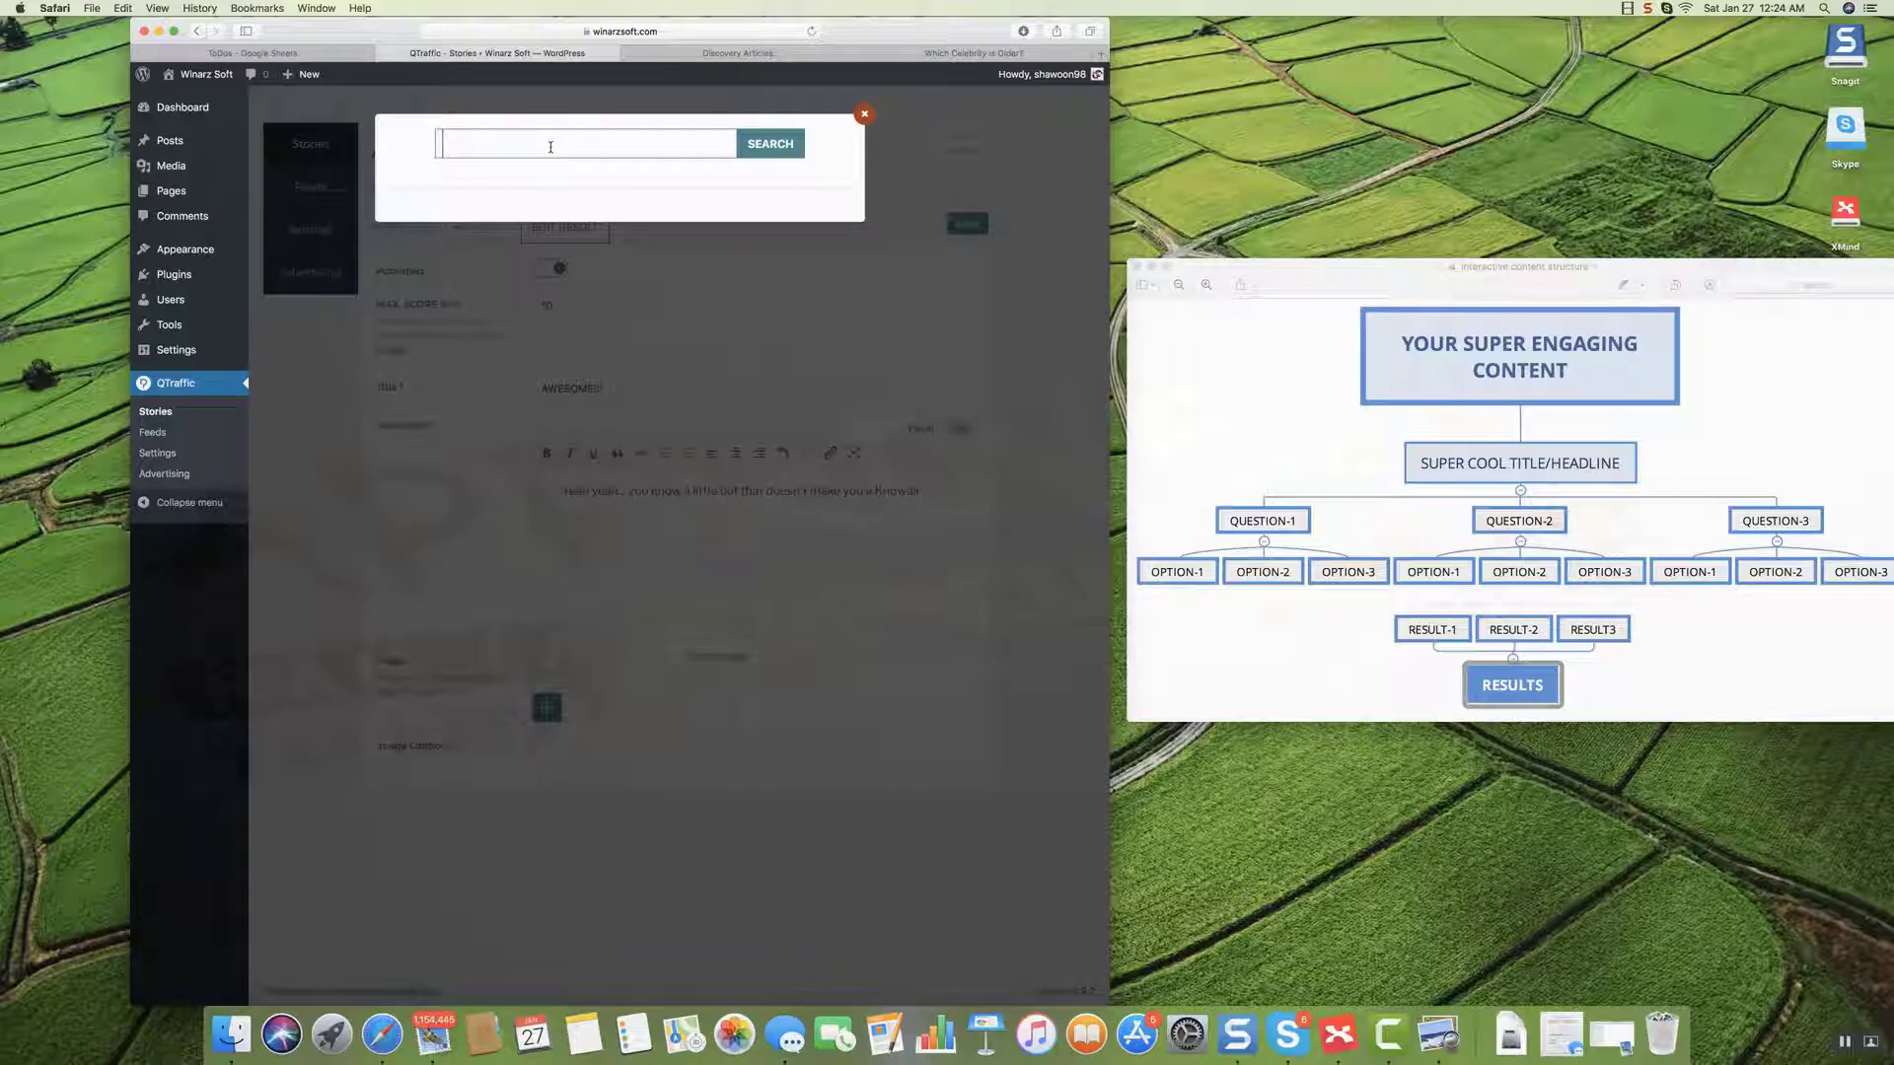
type("teacher")
left_click(779, 150)
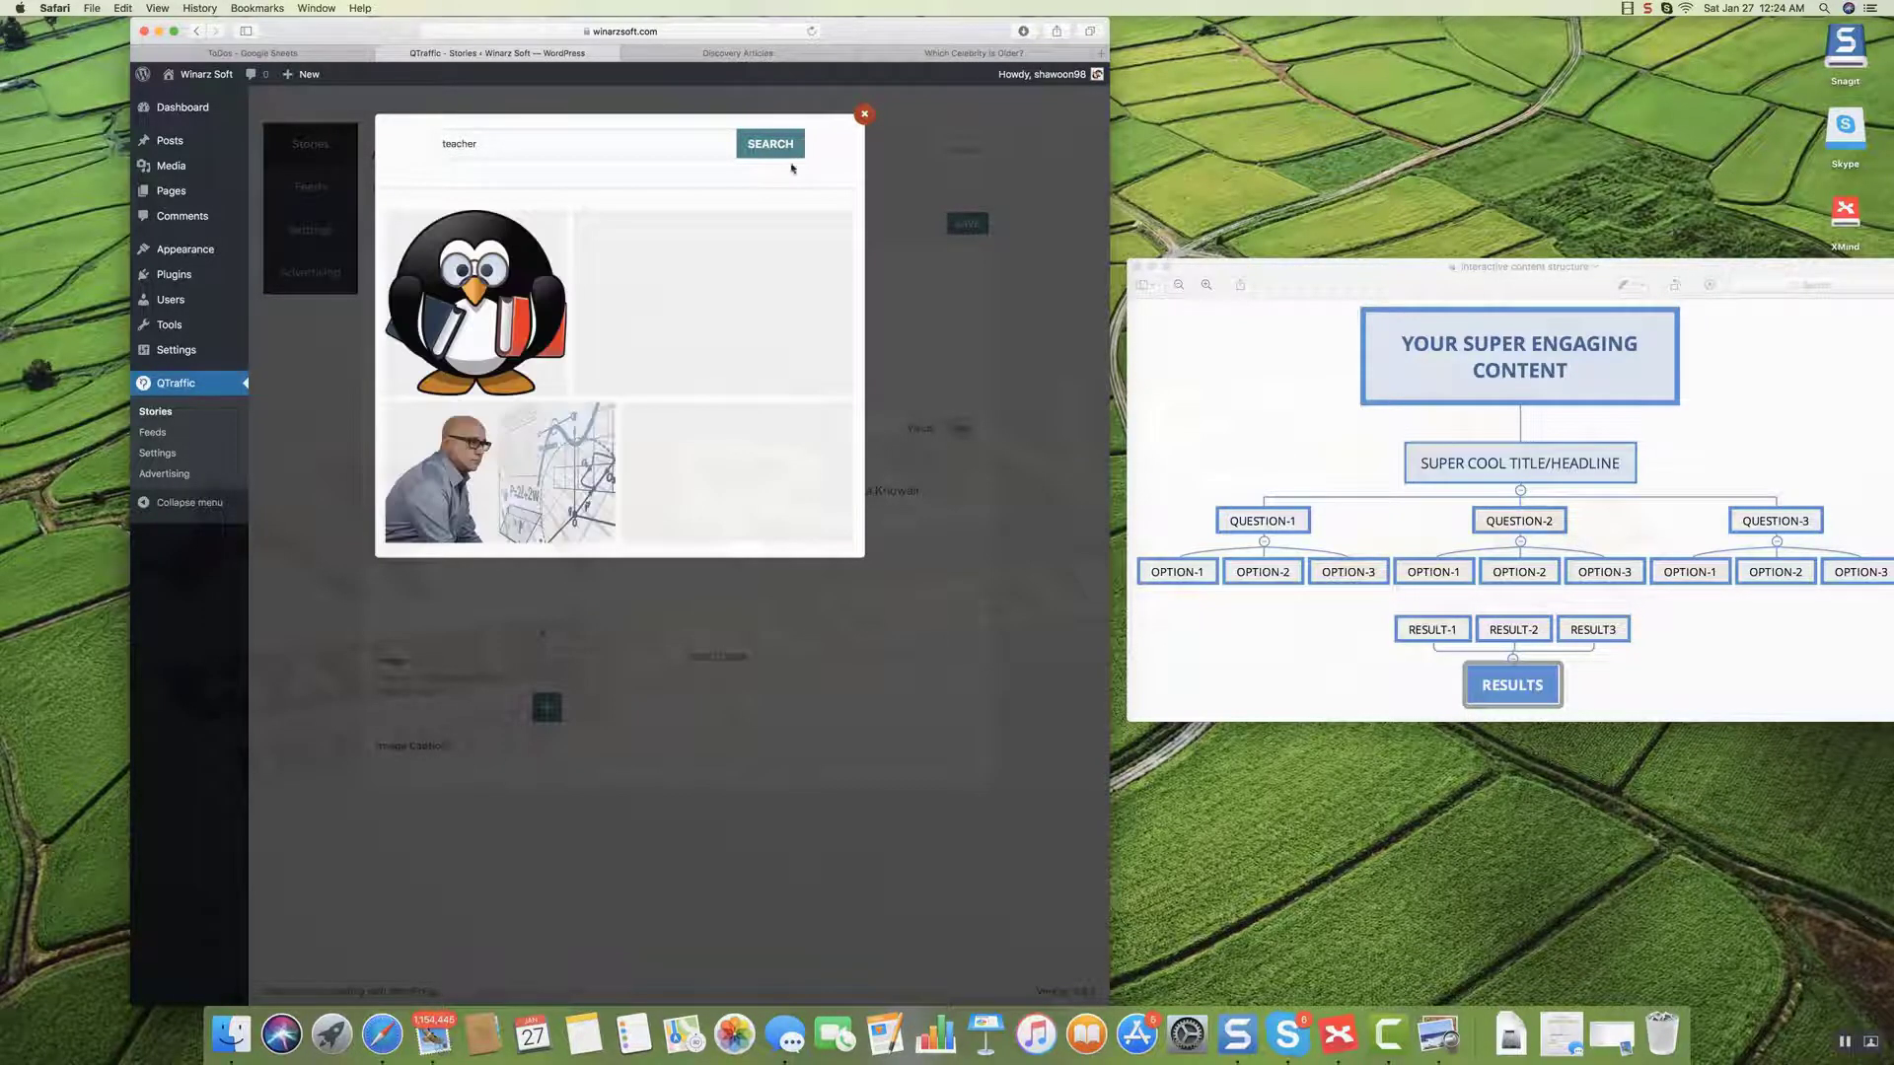
scroll(638, 342, "down", 4)
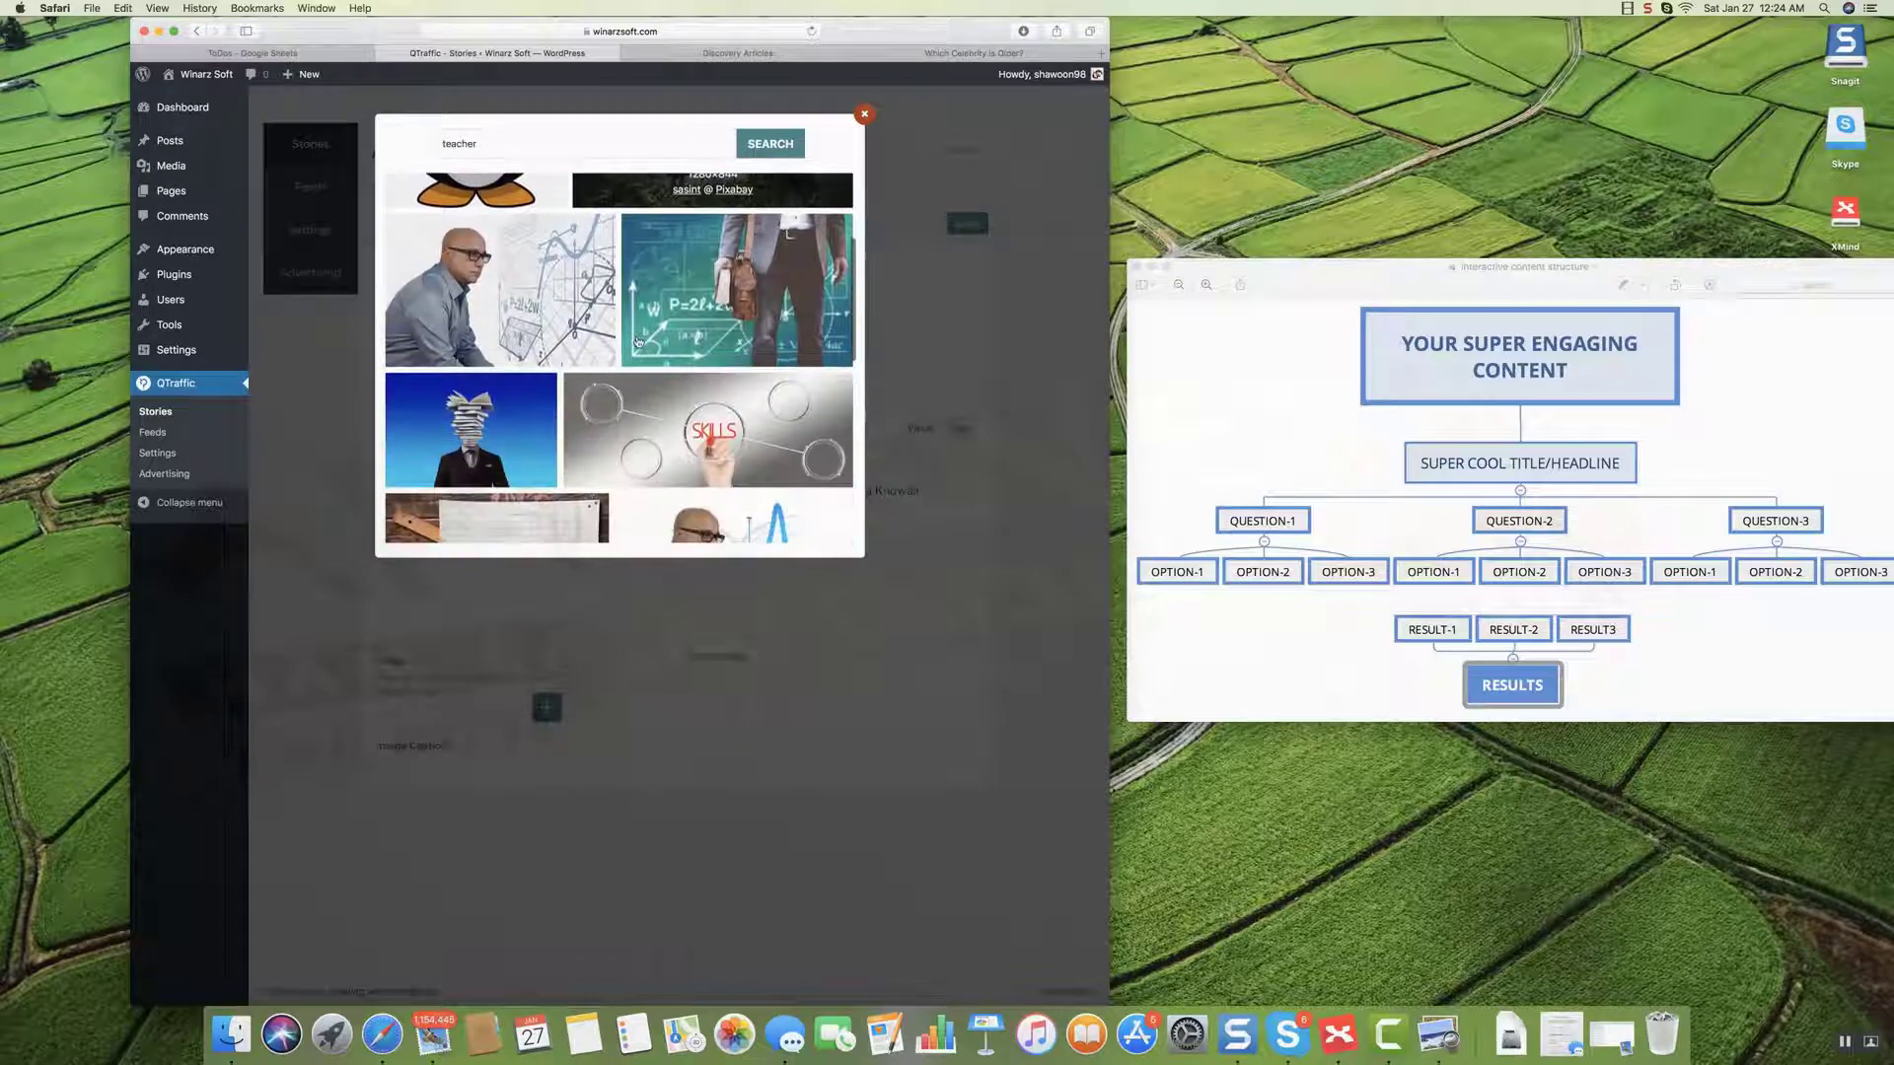
scroll(637, 343, "down", 4)
left_click(472, 238)
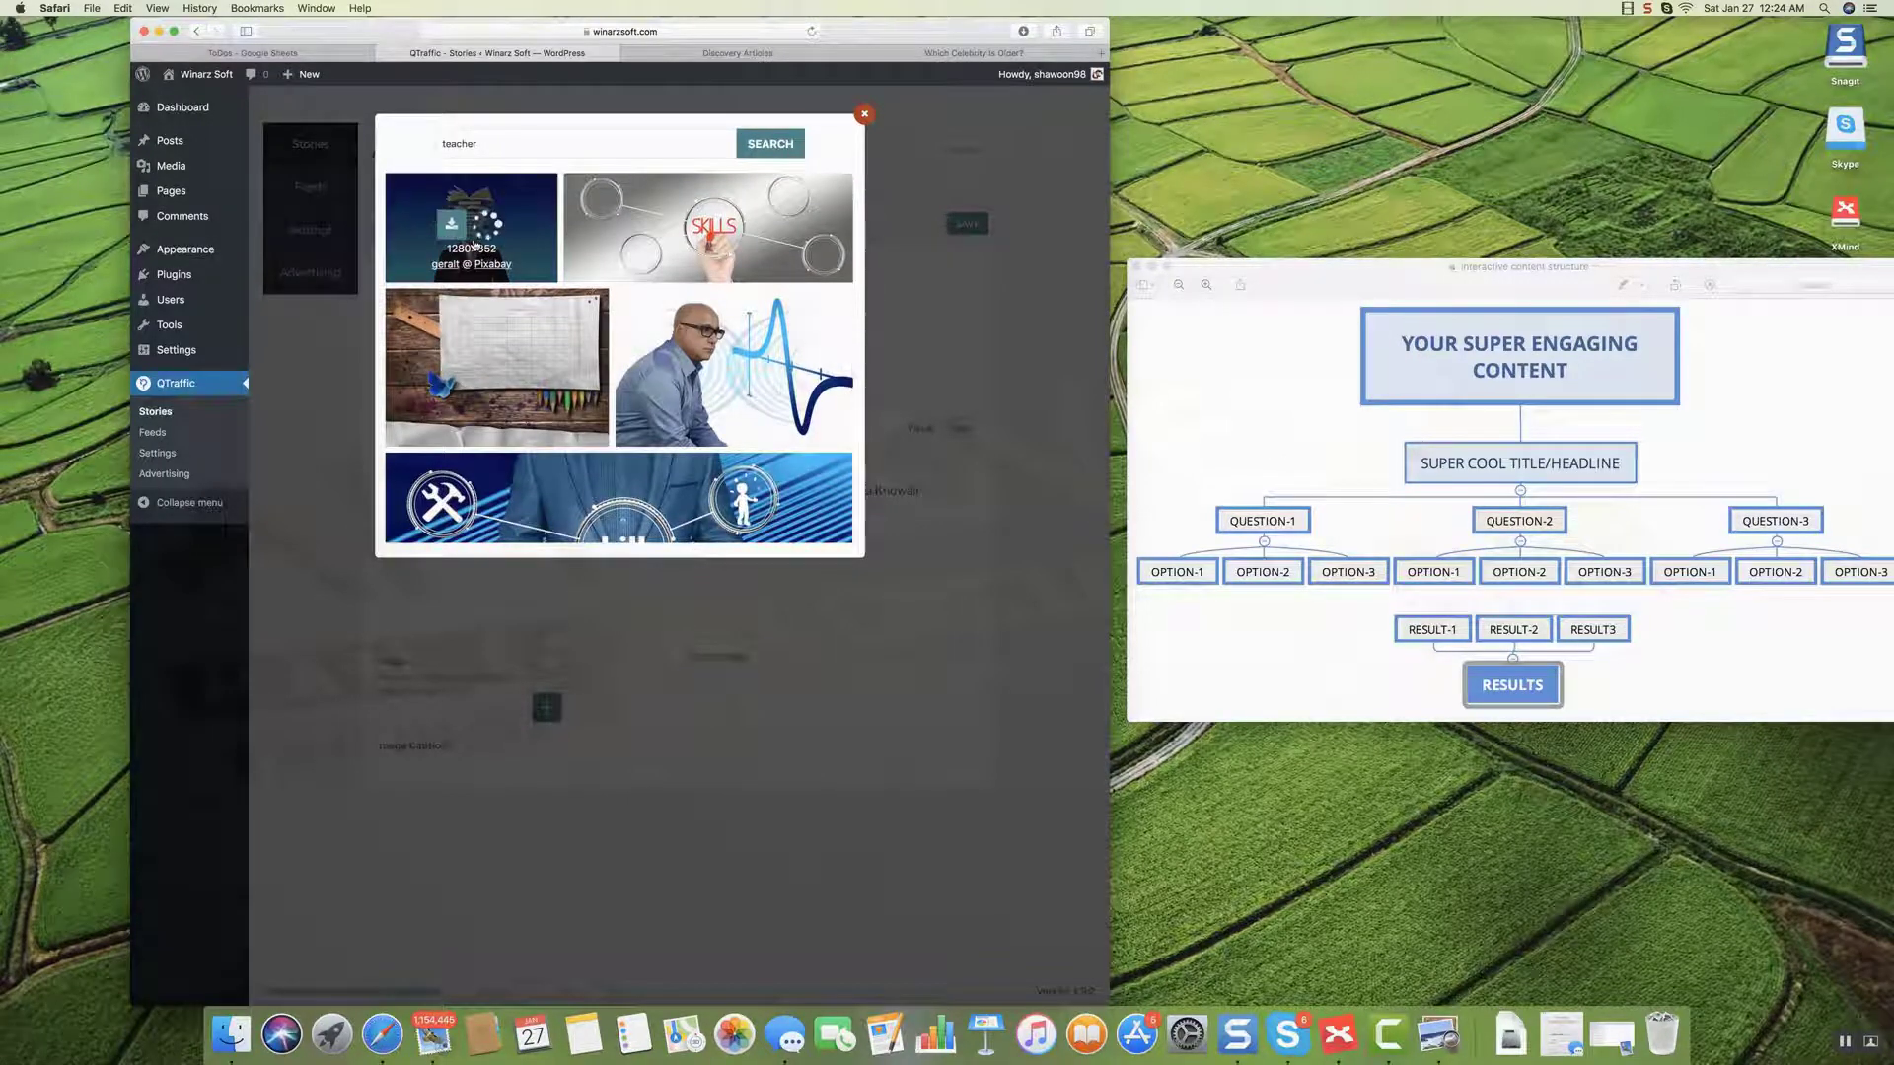
Save the AWESOME!!! result and return to the animals quiz story.
mouse_move(738, 415)
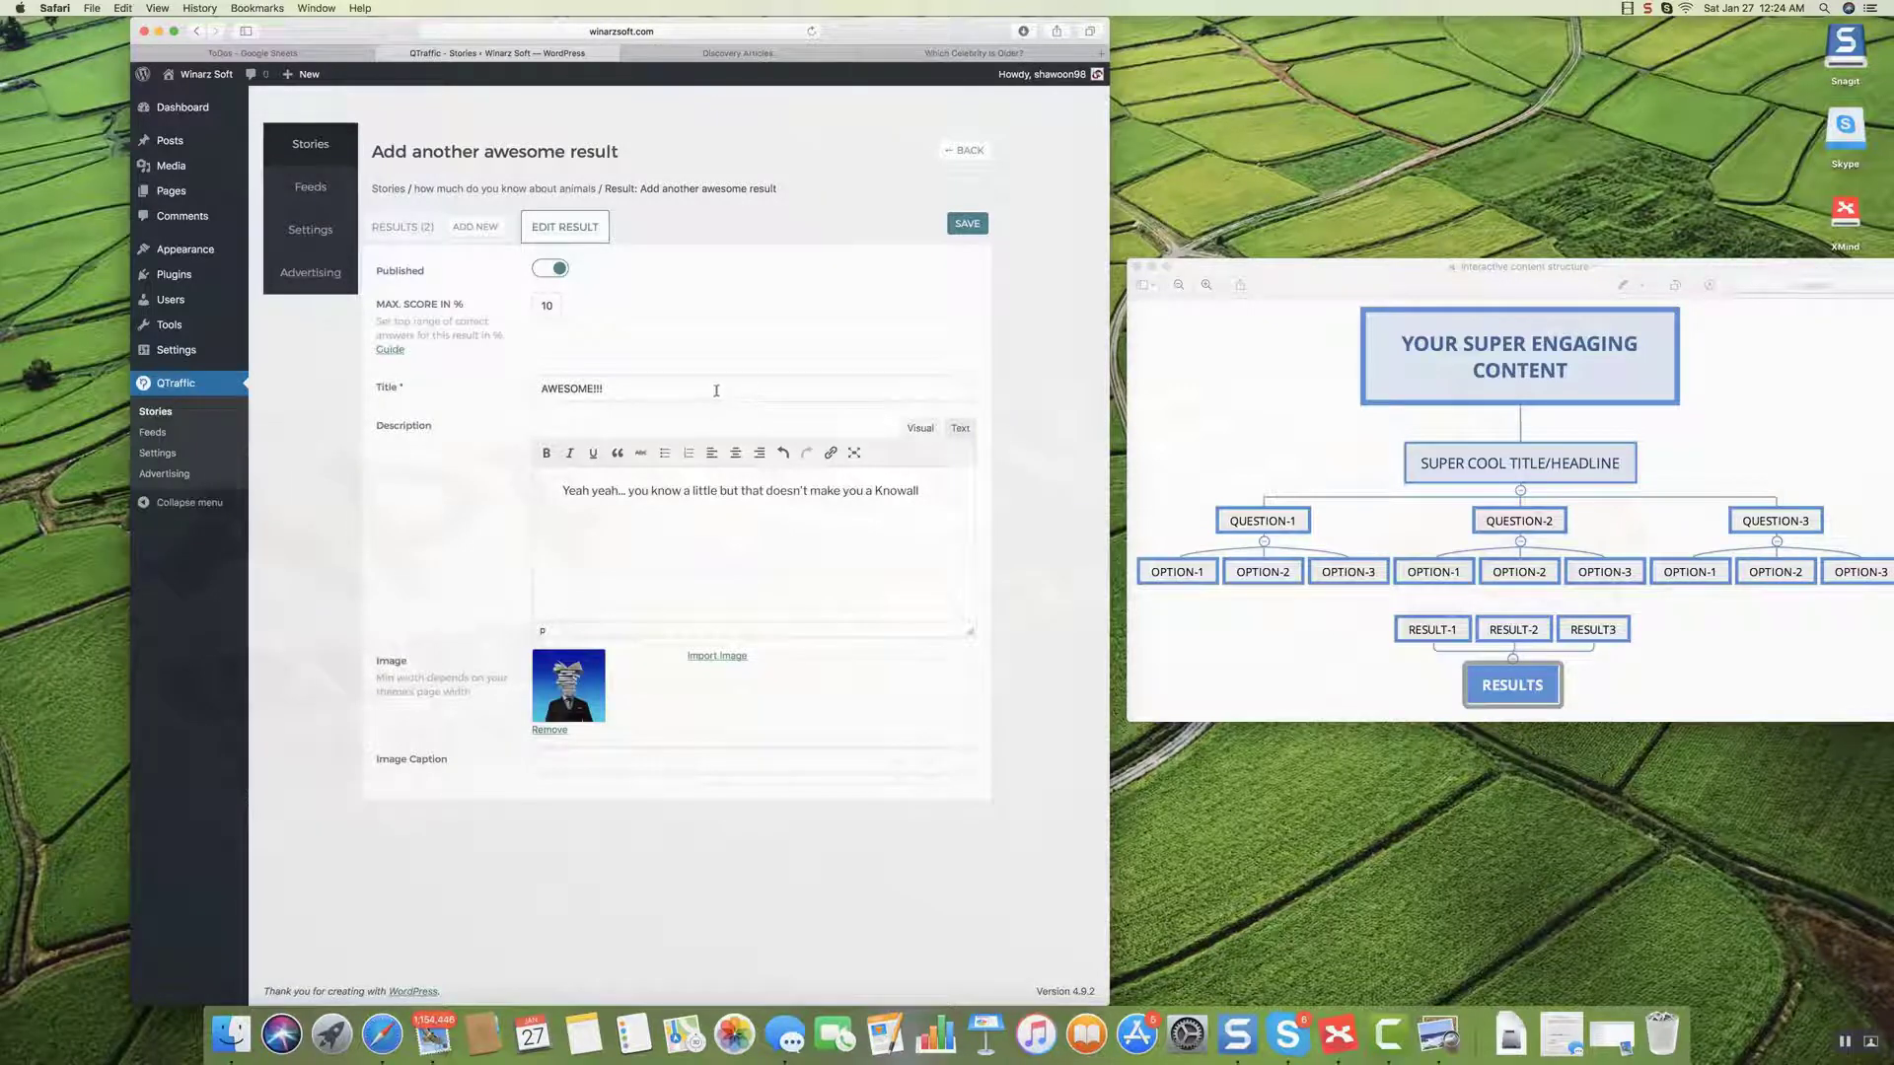
left_click(967, 224)
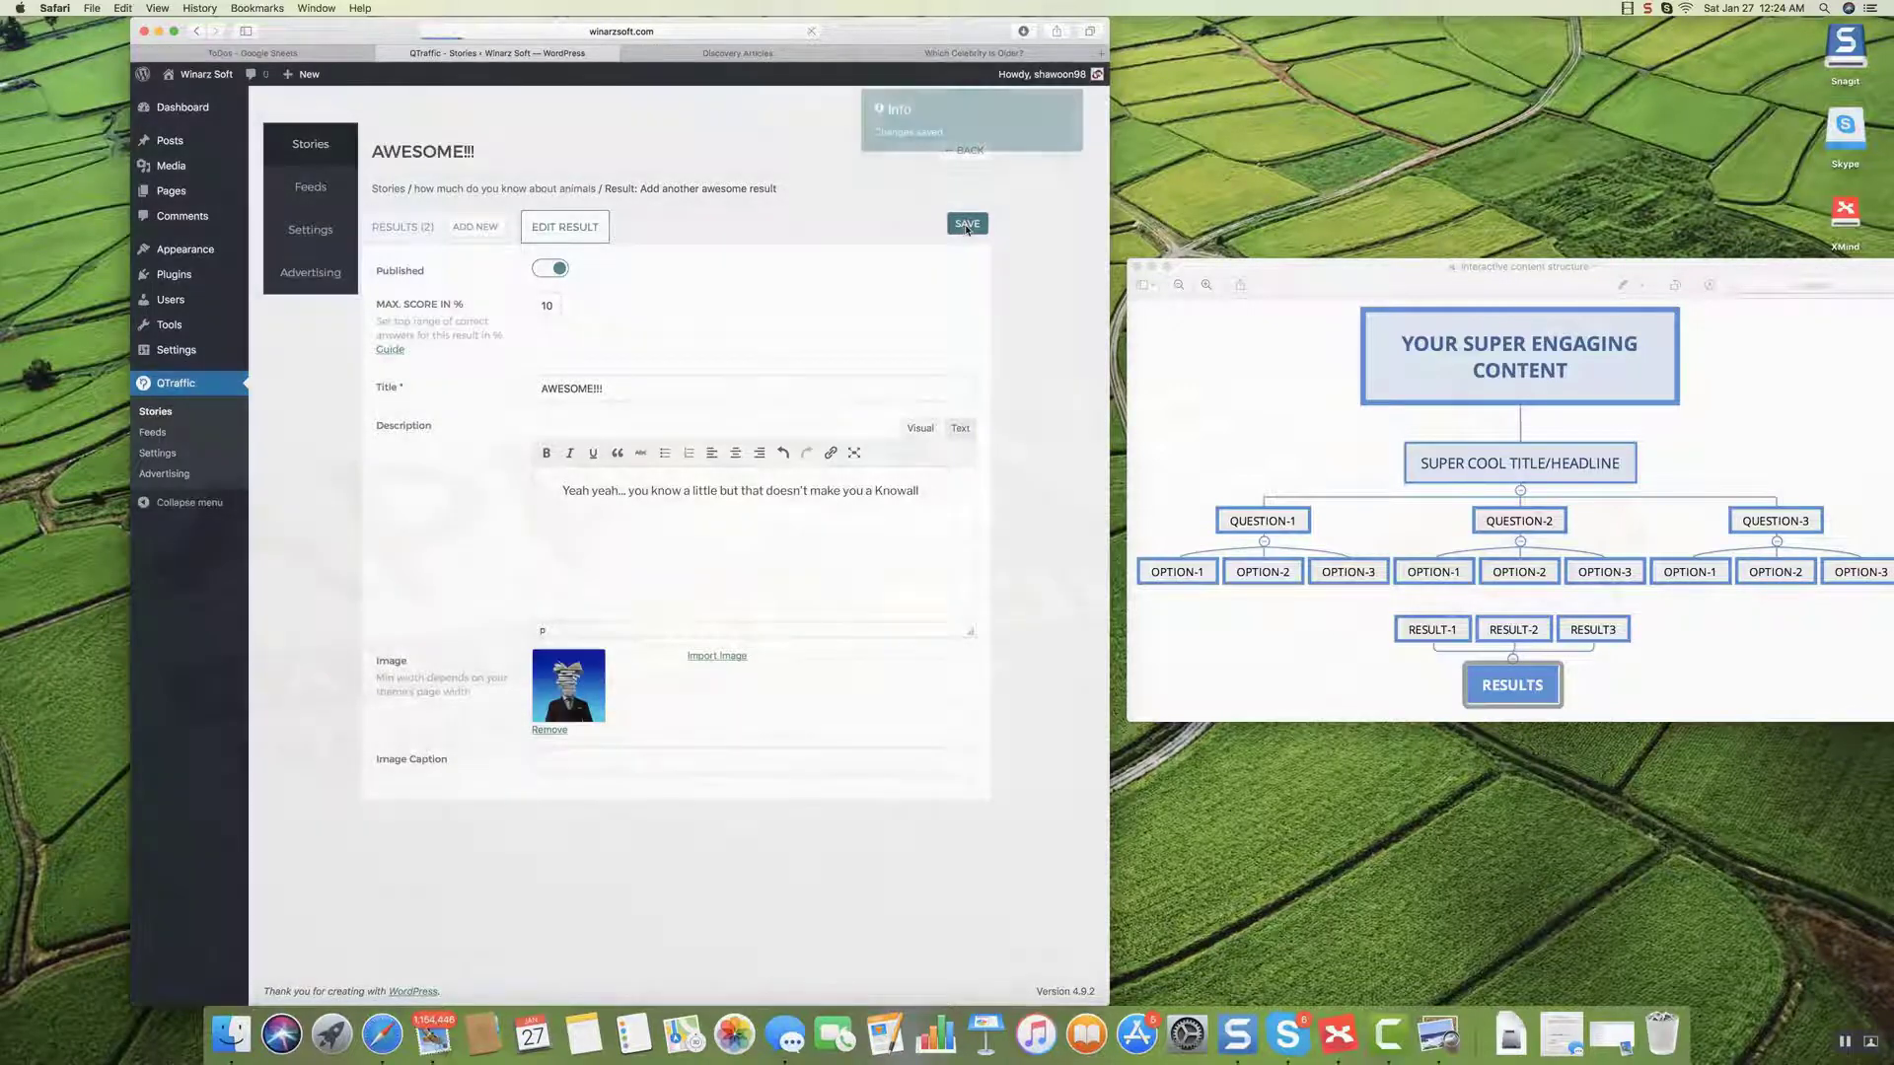
left_click(558, 191)
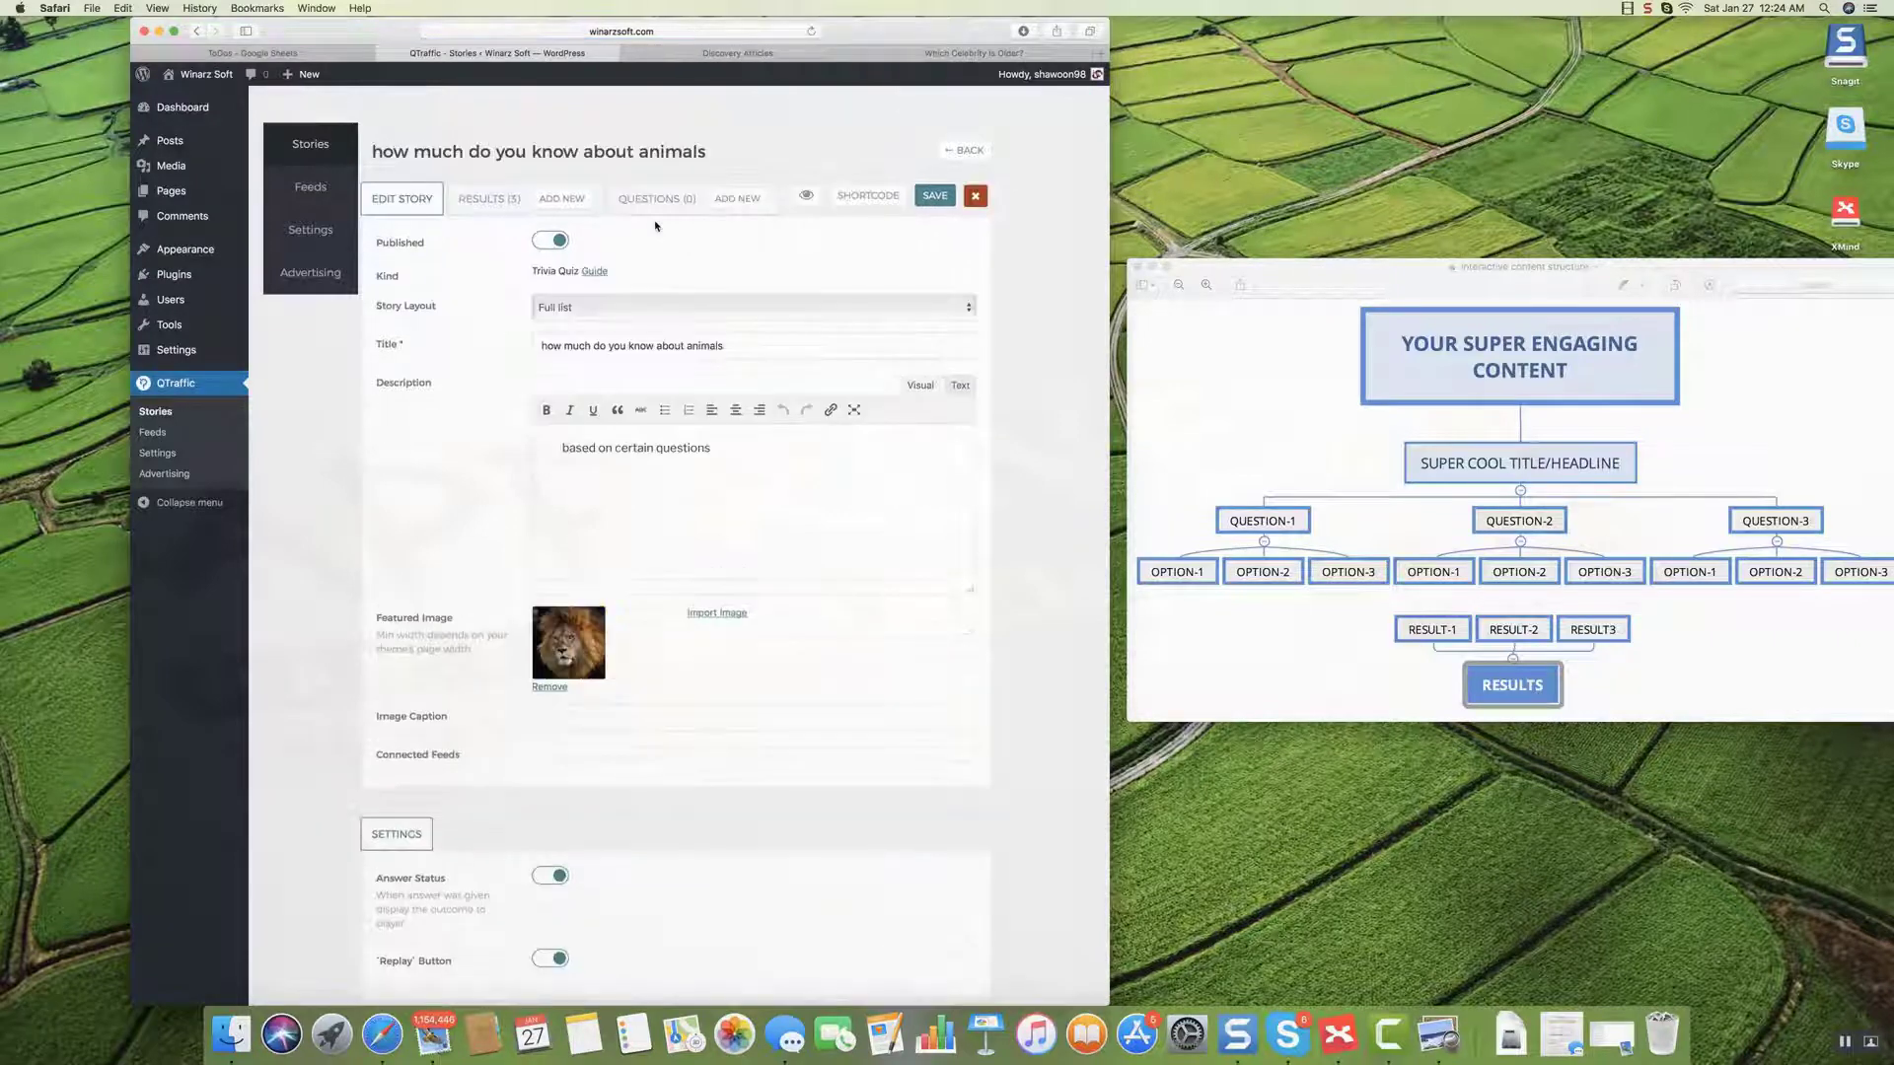
Start a new question with Grid answers shown 2 per row.
left_click(733, 199)
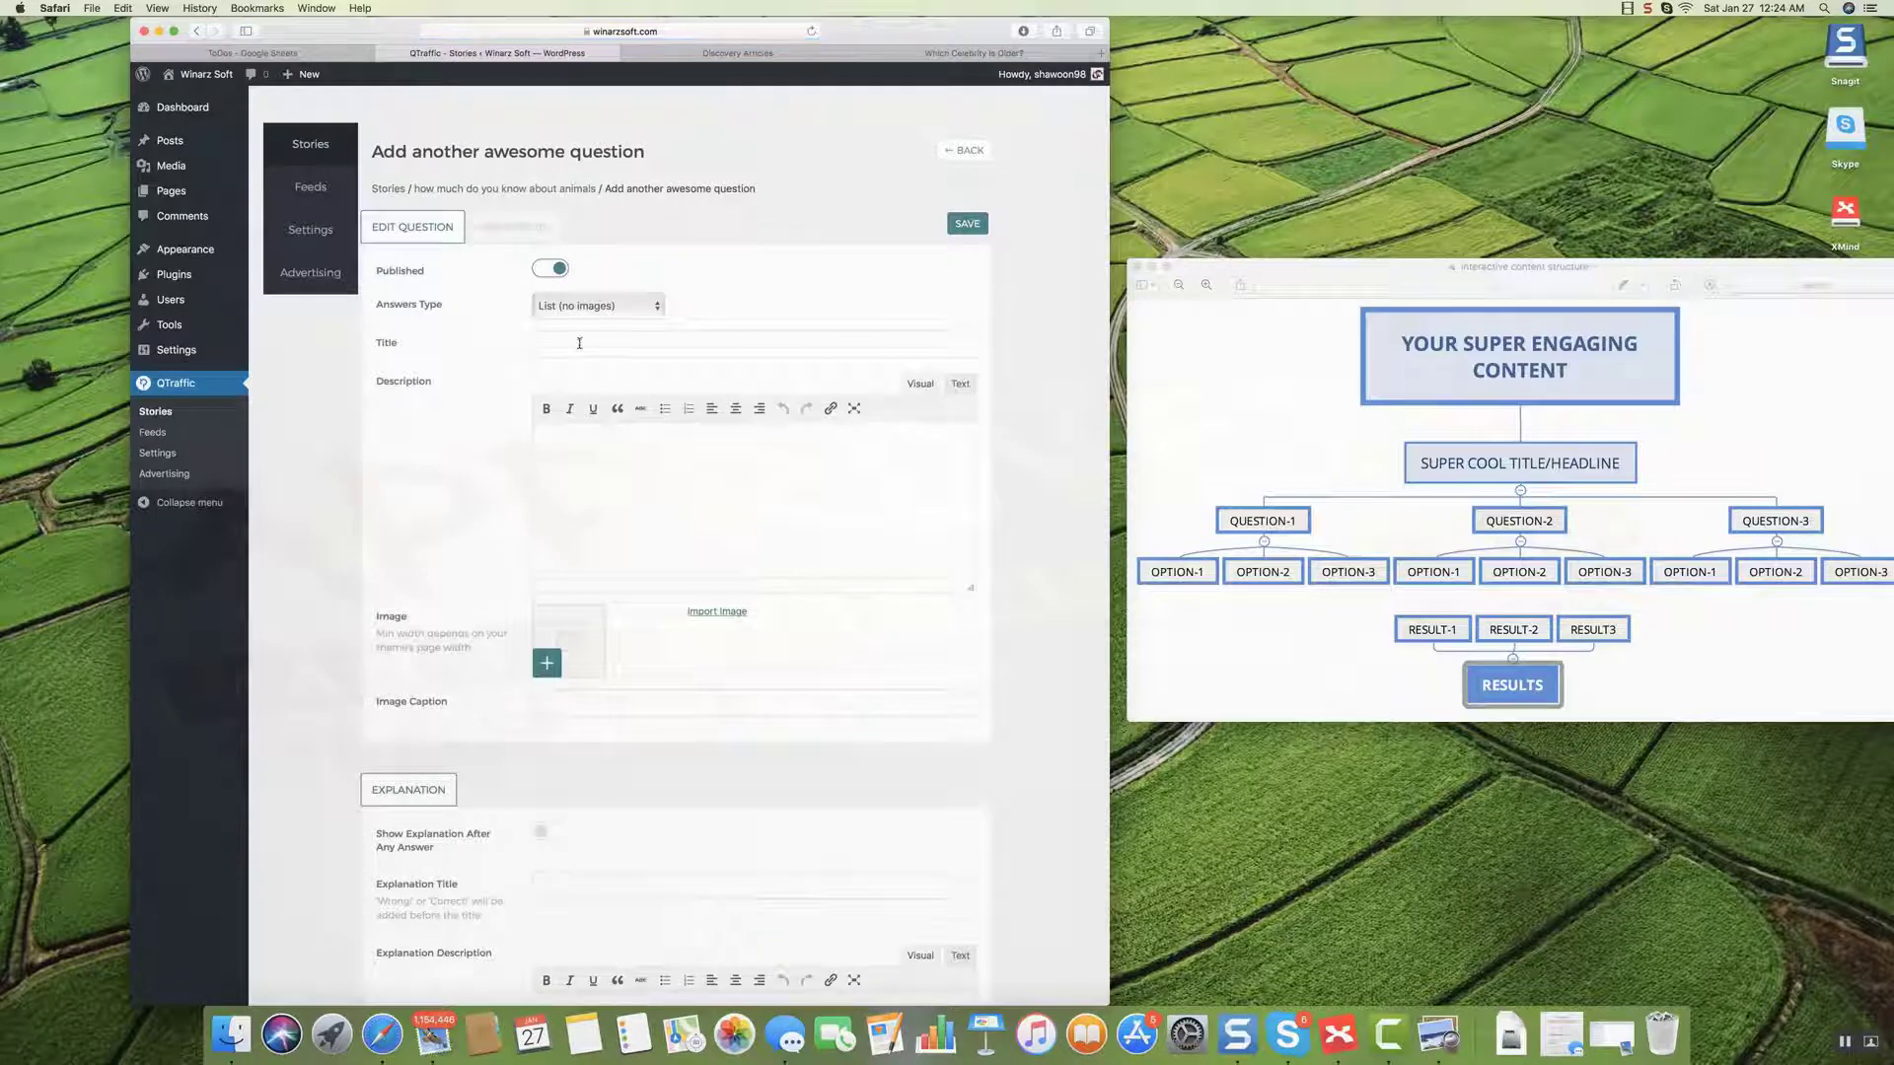
left_click(592, 308)
left_click(584, 330)
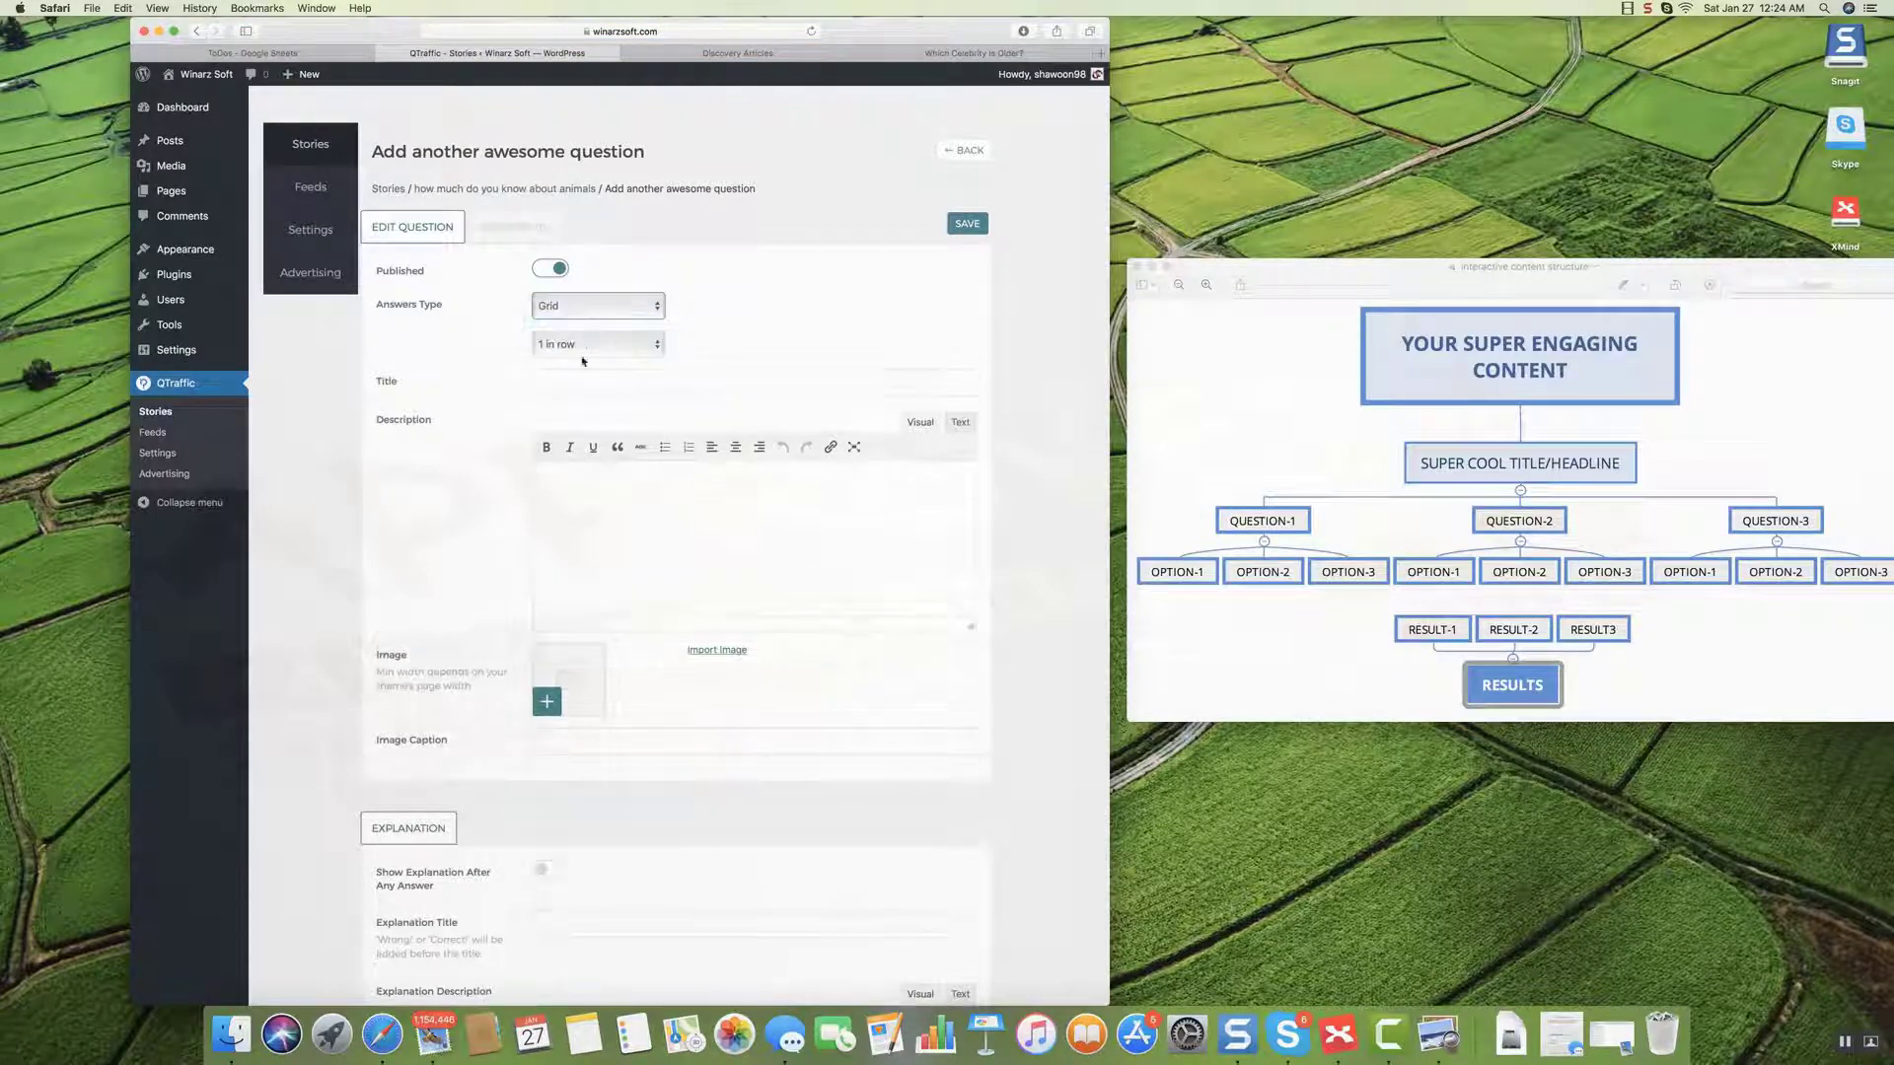
left_click(592, 347)
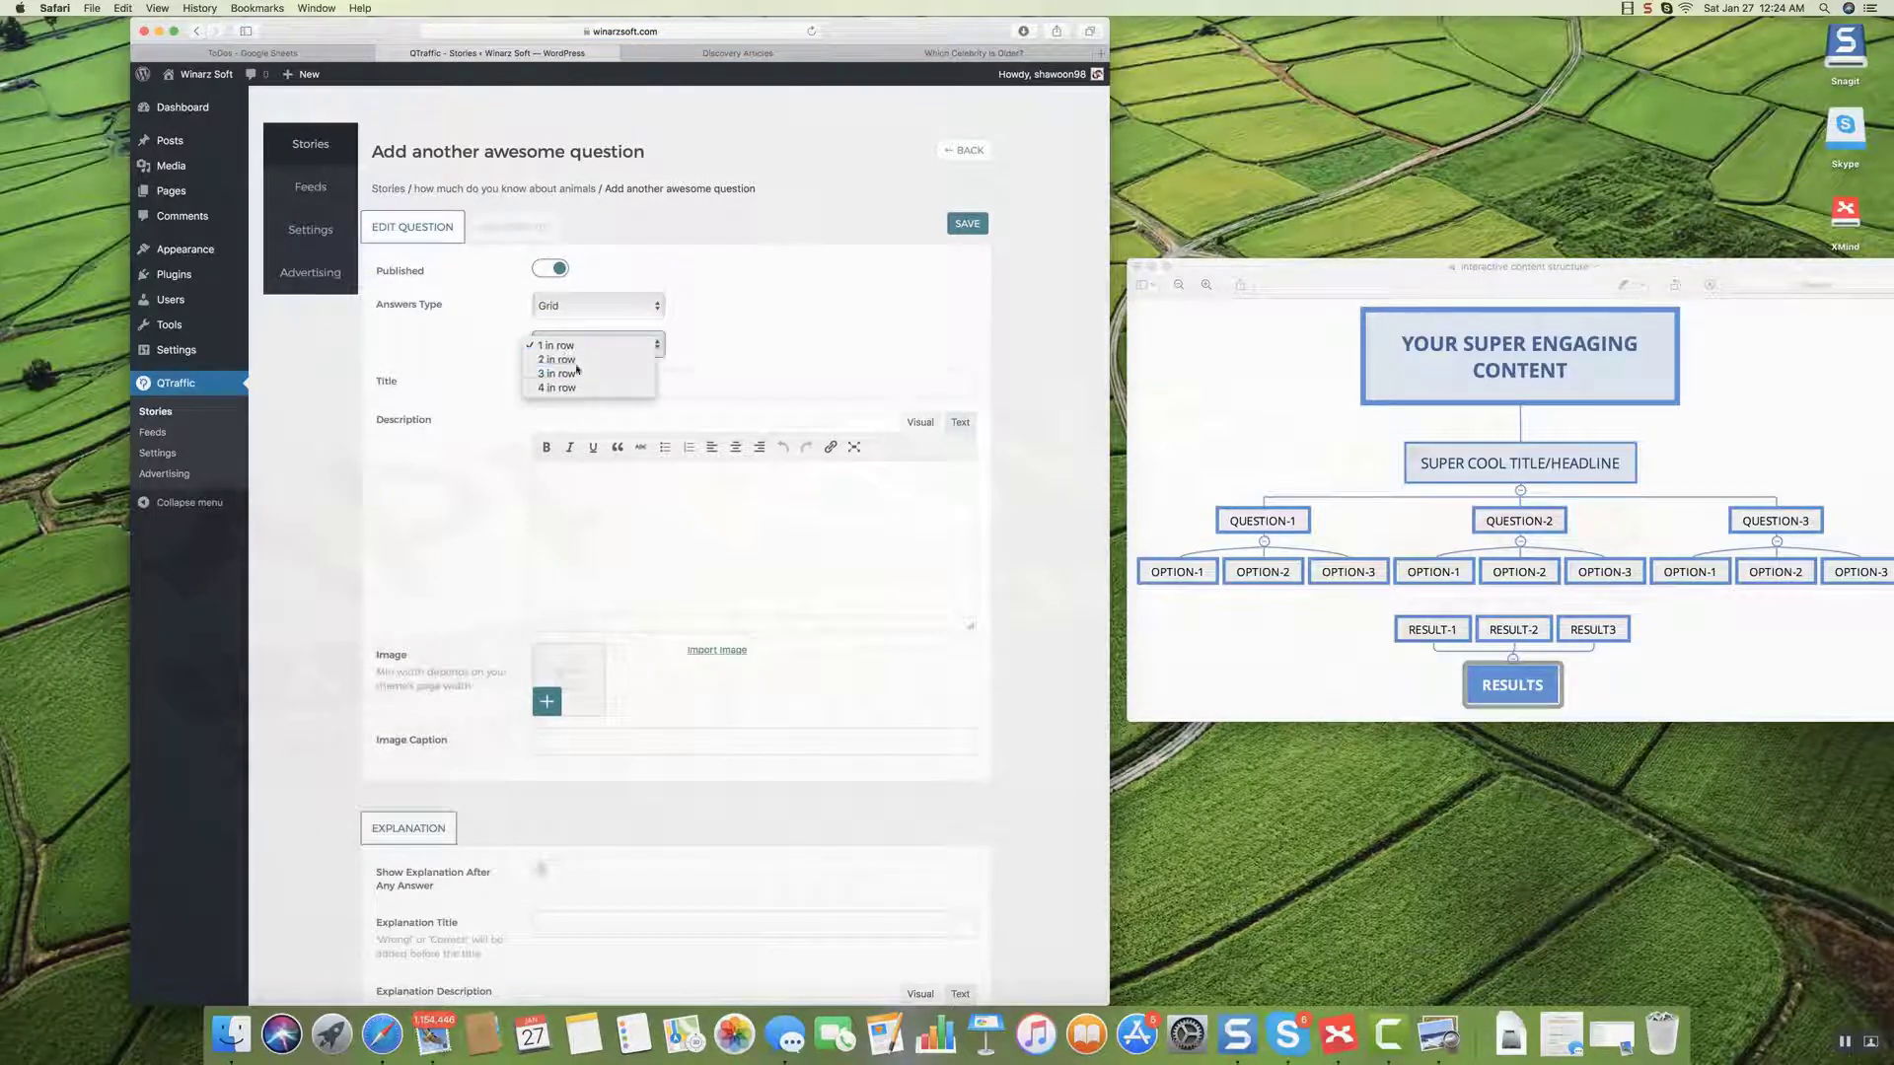
left_click(576, 361)
Title the question 'which is an elephant?' and save it.
left_click(579, 381)
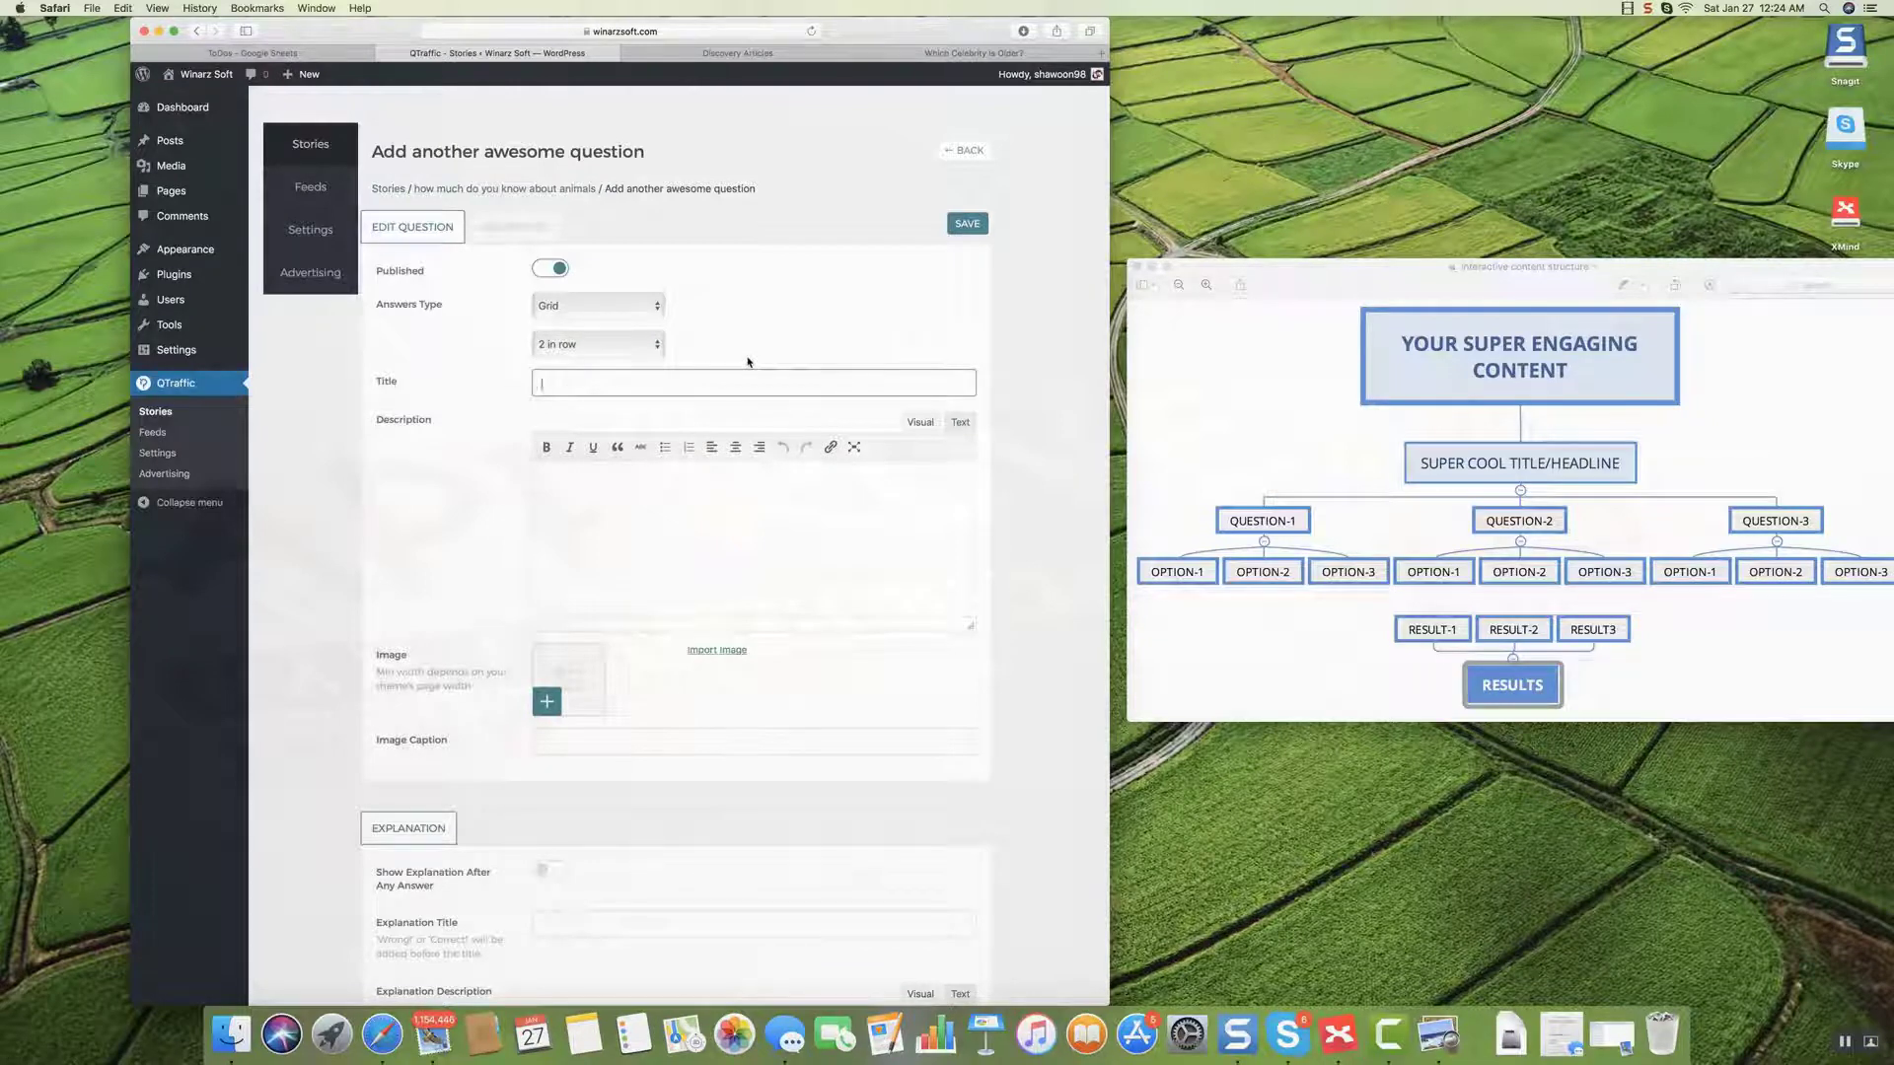
type("which is an elephant?")
scroll(444, 690, "down", 3)
scroll(457, 674, "up", 3)
scroll(458, 674, "up", 1)
scroll(636, 686, "down", 3)
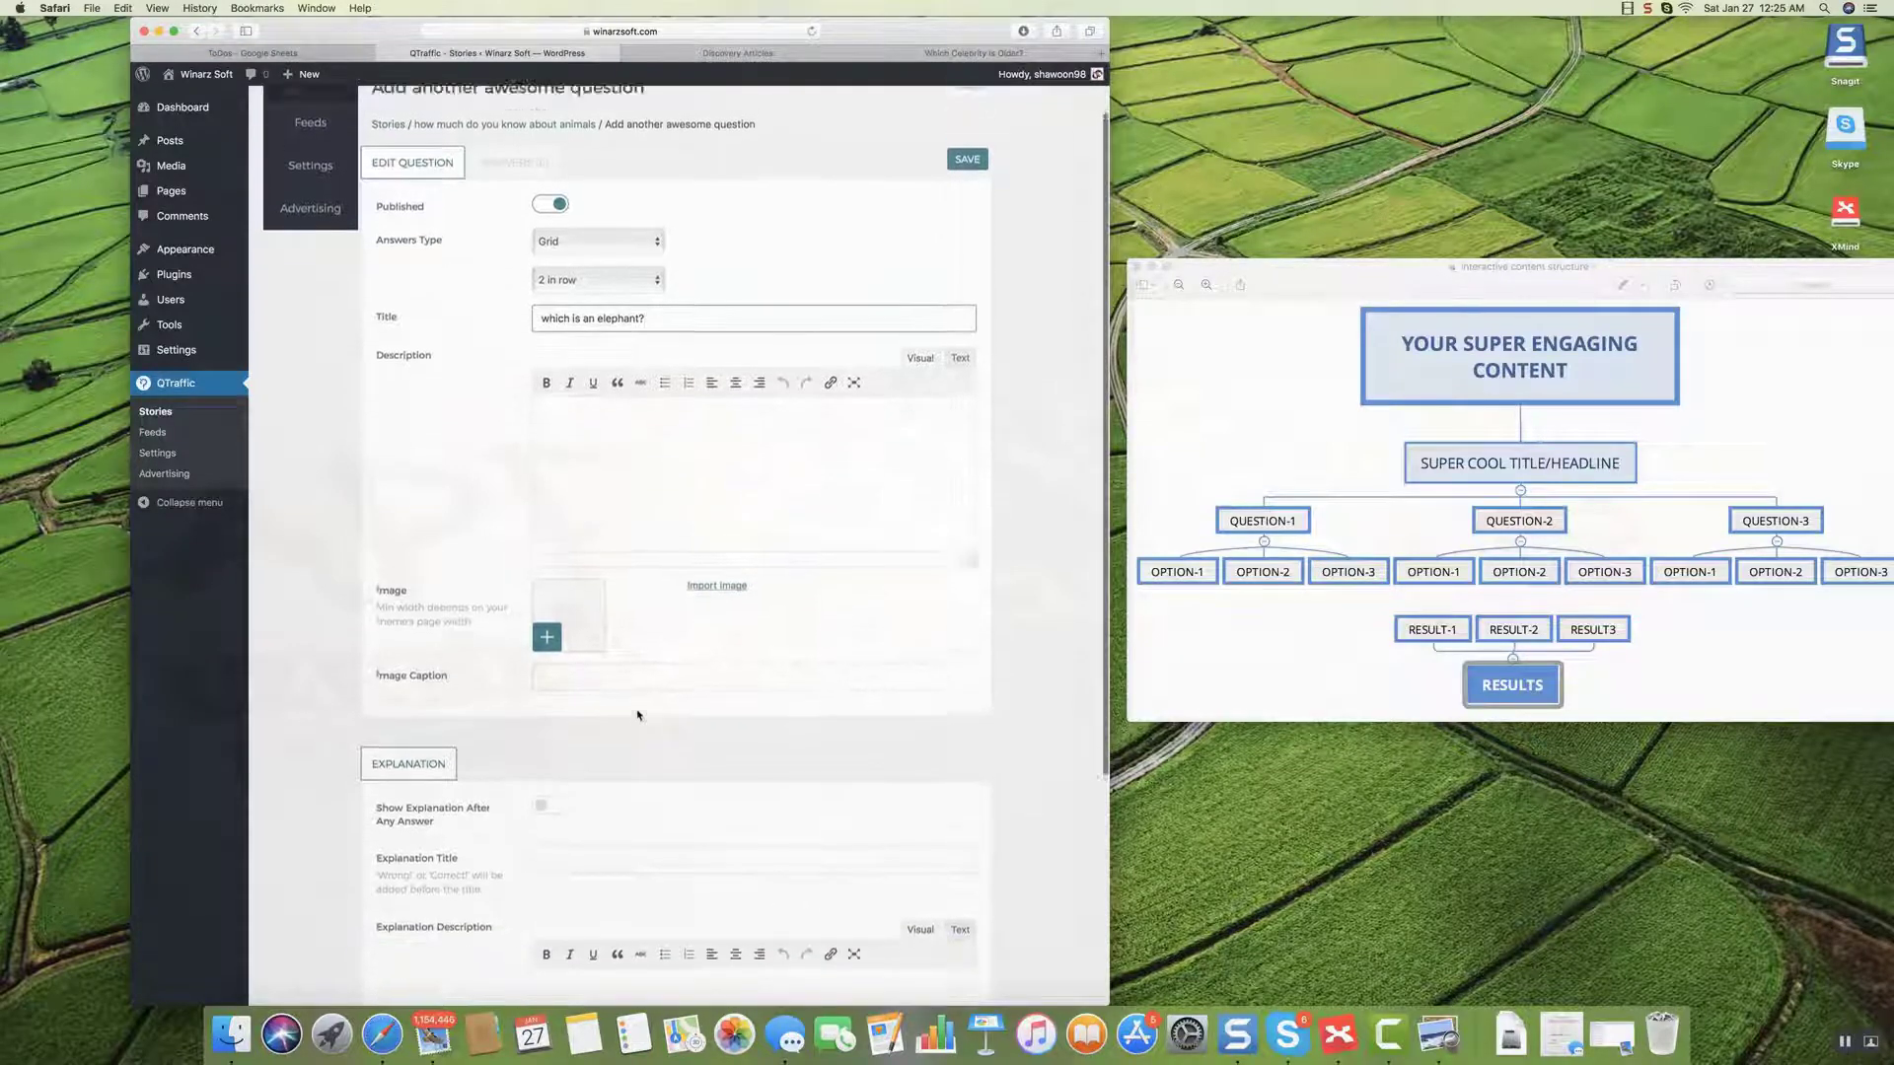
scroll(637, 712, "up", 3)
left_click(968, 229)
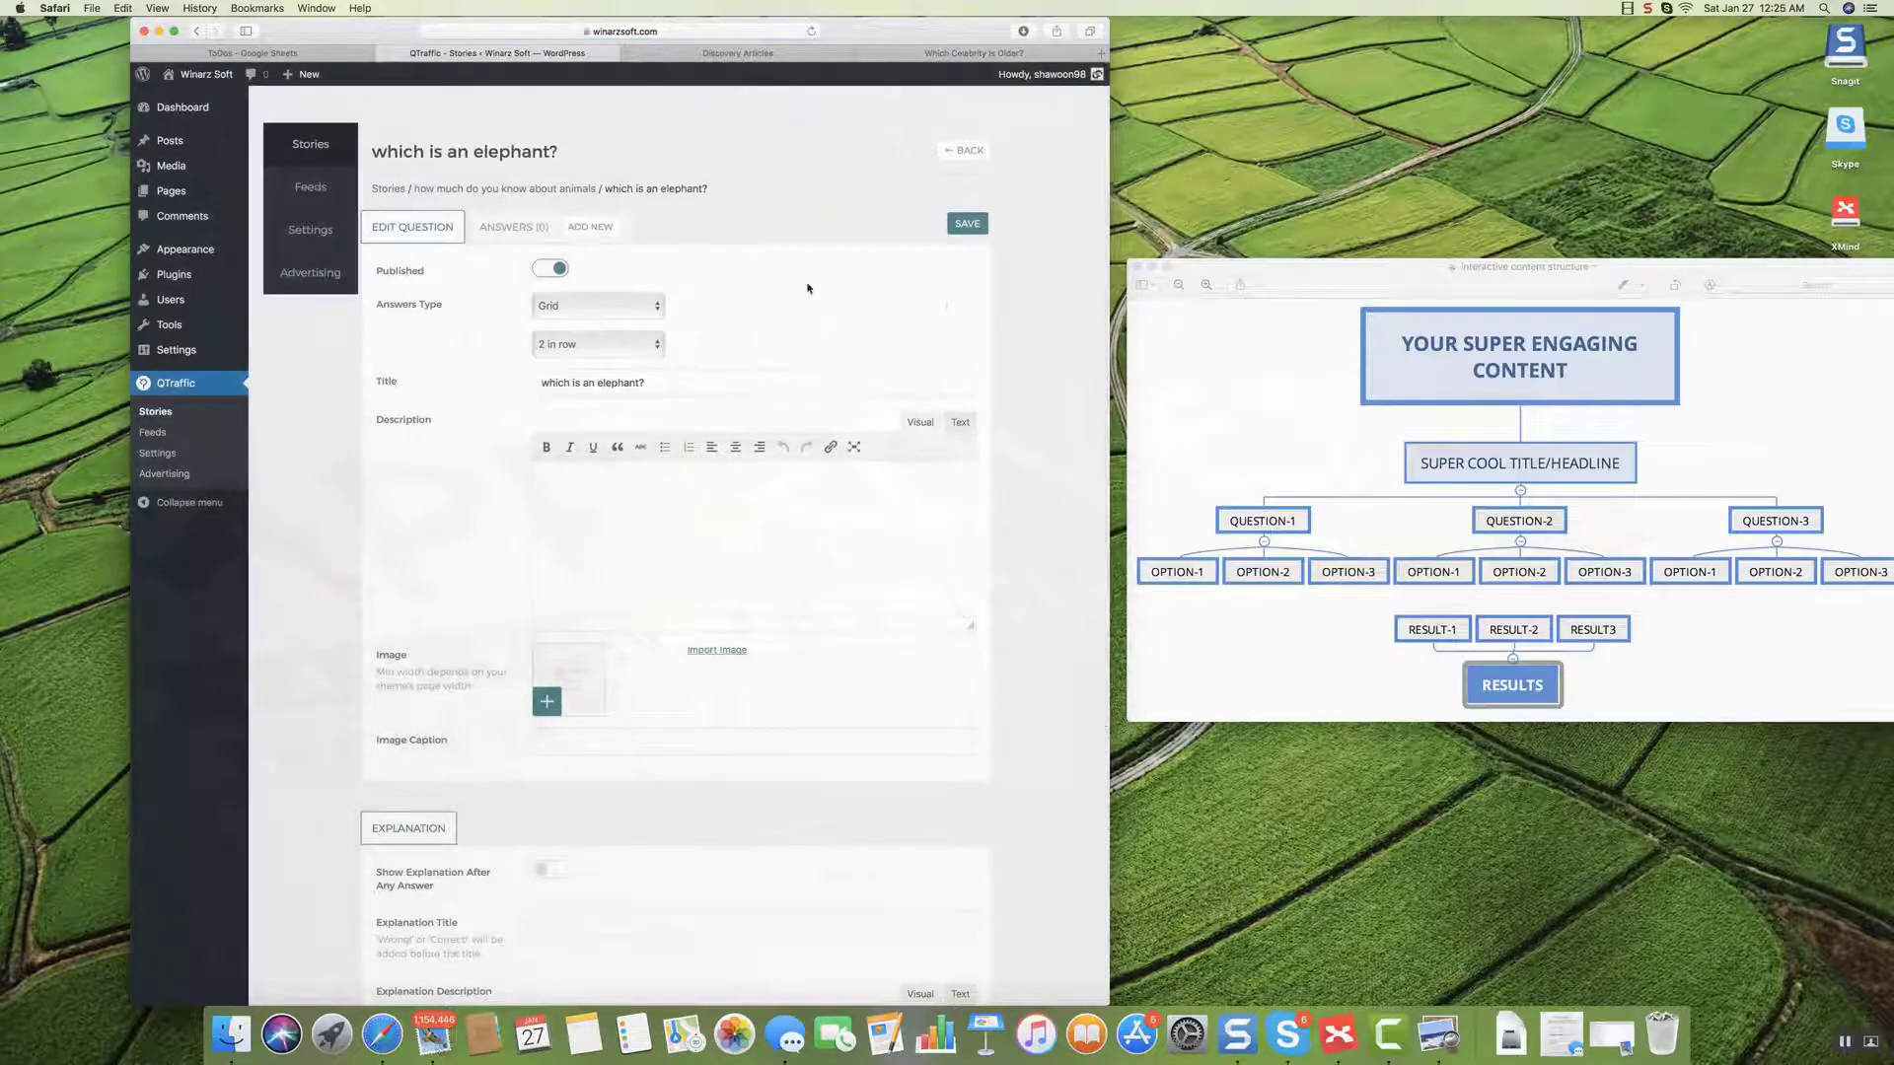
Add an answer with the first 'elephant' search image, mark it correct, and save it.
left_click(592, 229)
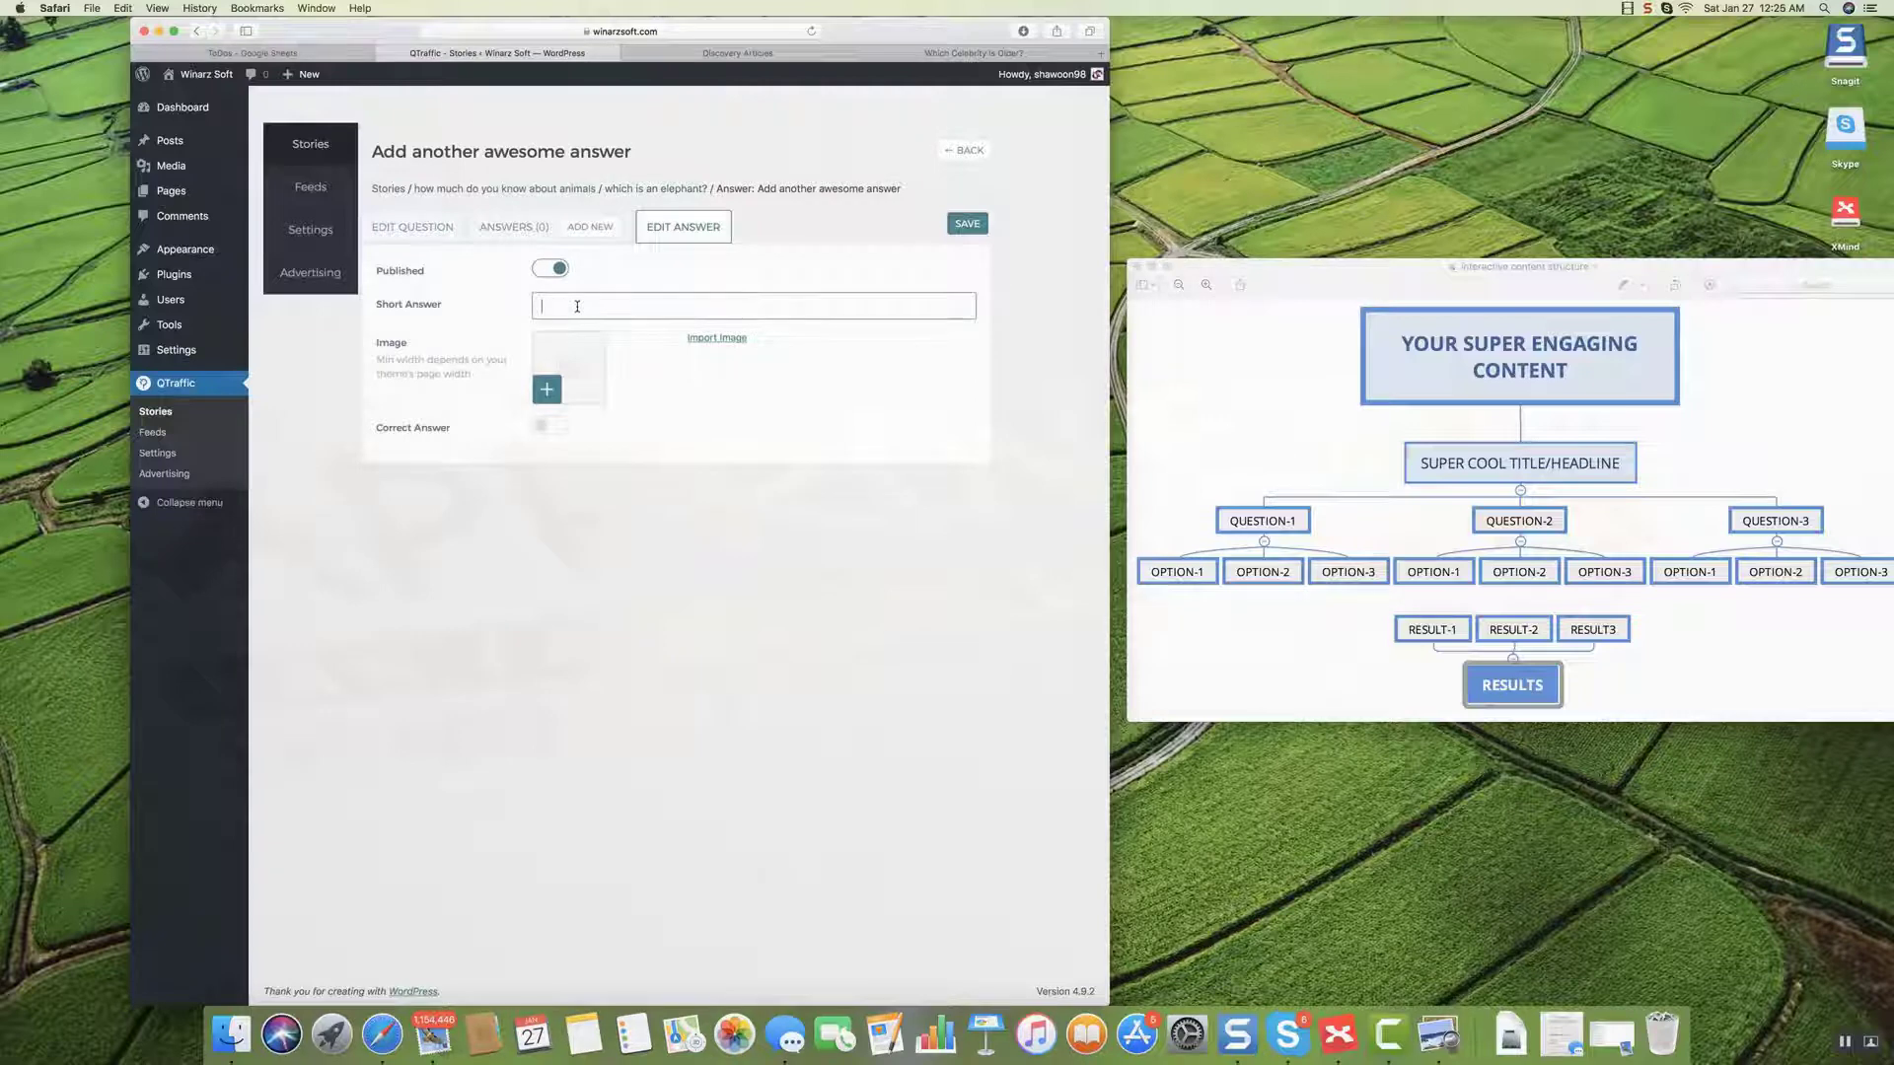
left_click(547, 390)
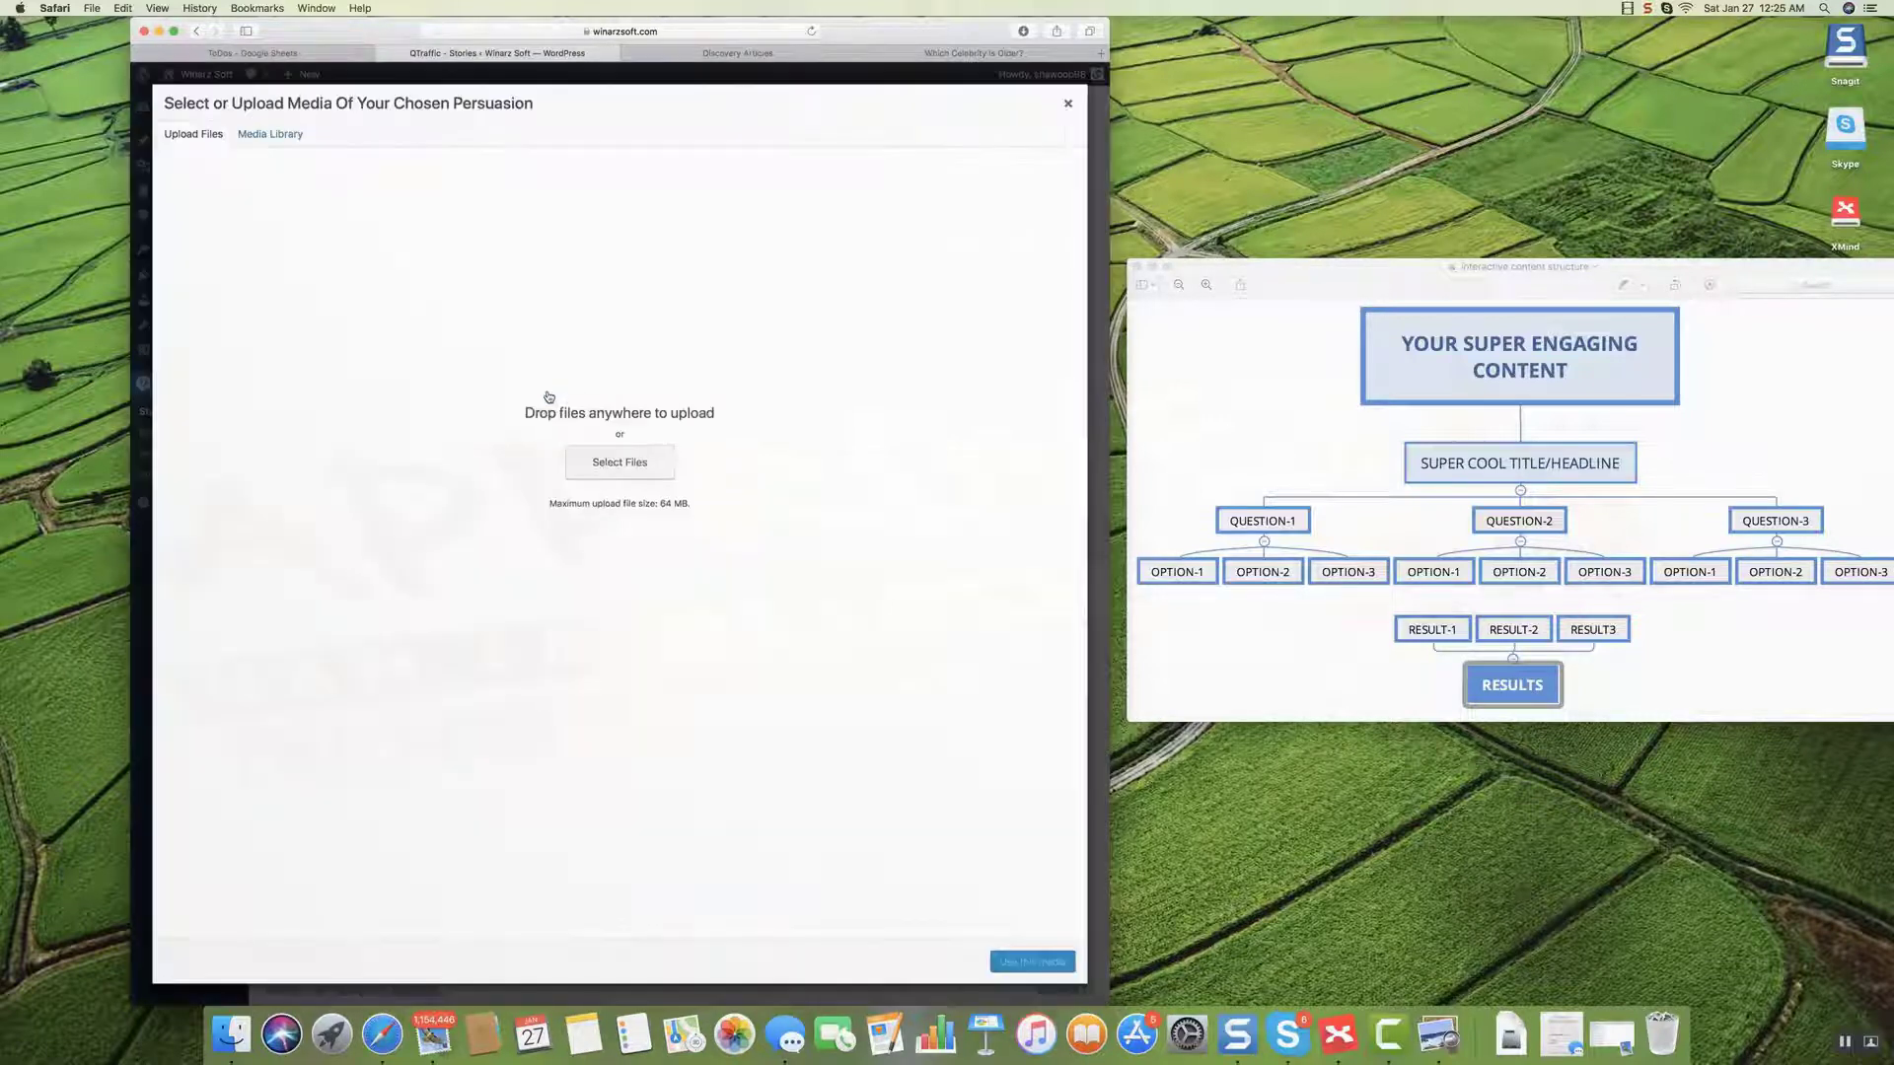
left_click(1066, 105)
left_click(732, 344)
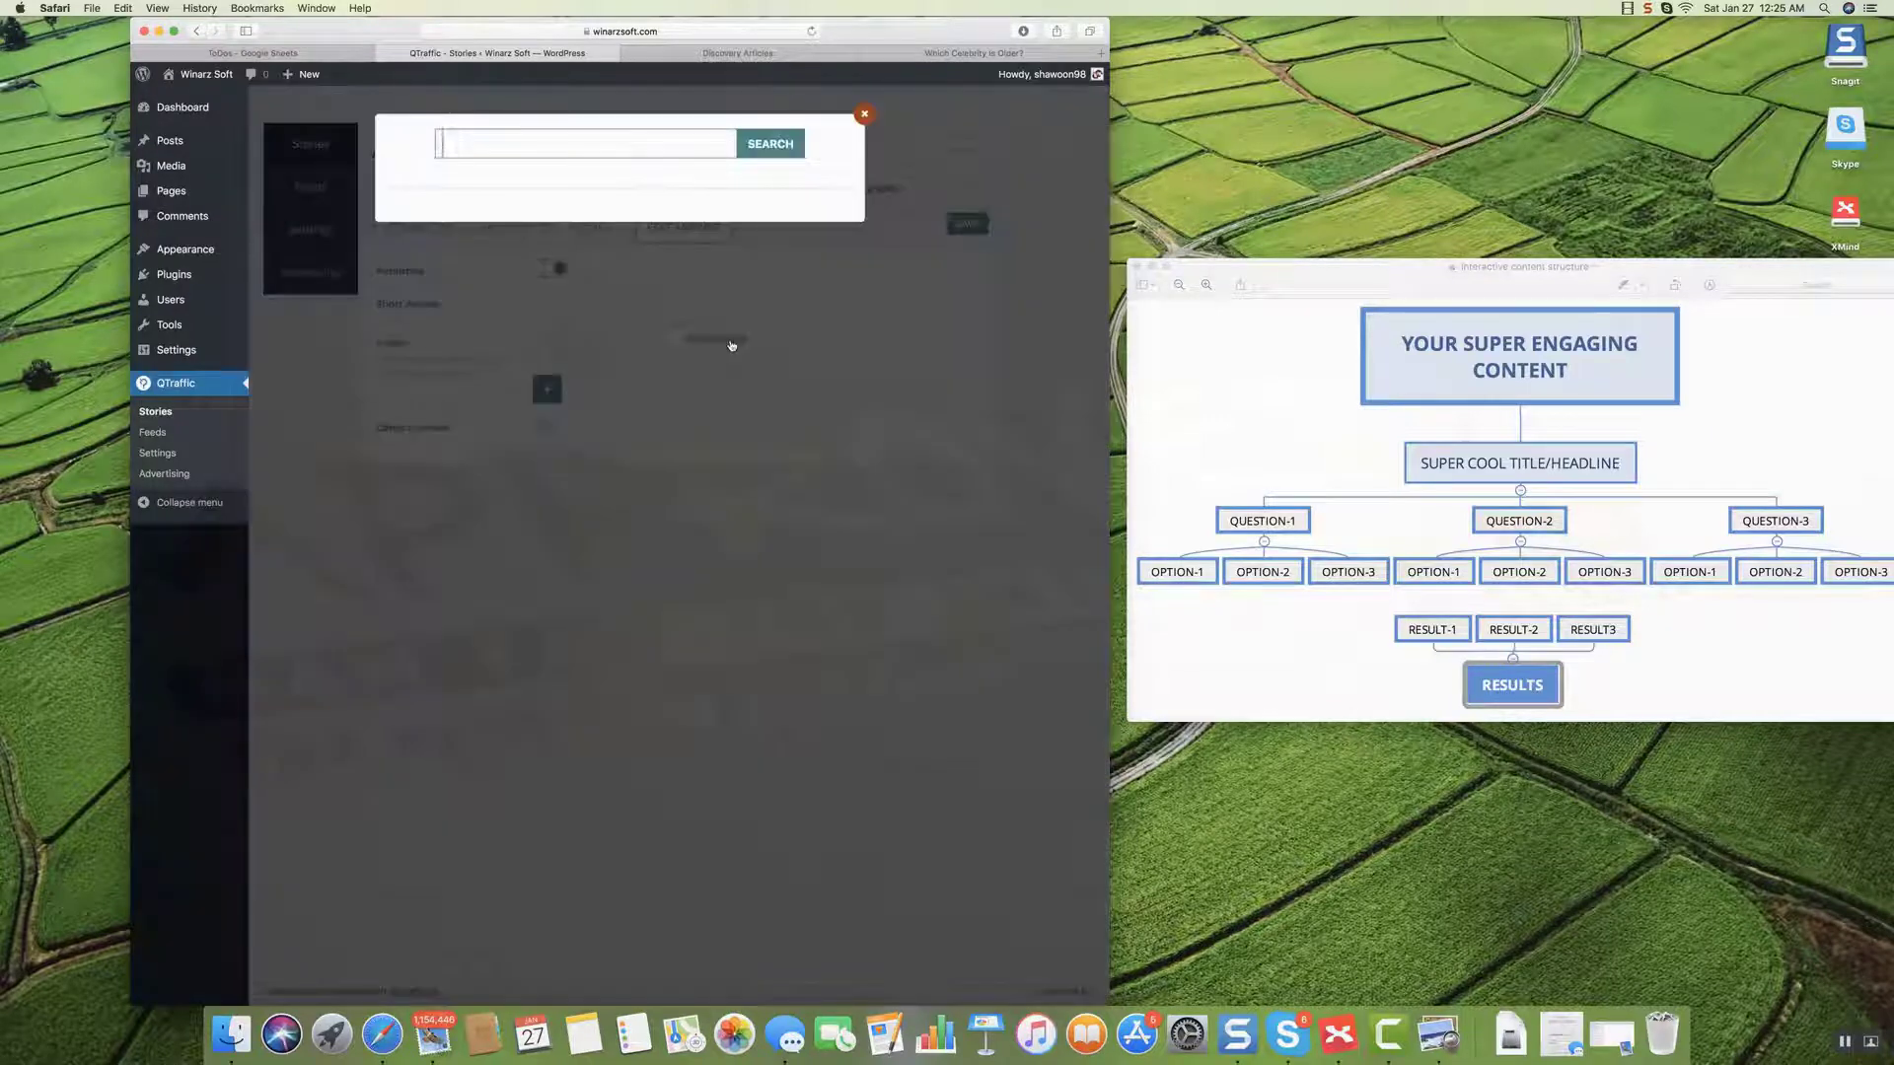
type("elephant")
left_click(770, 144)
left_click(546, 283)
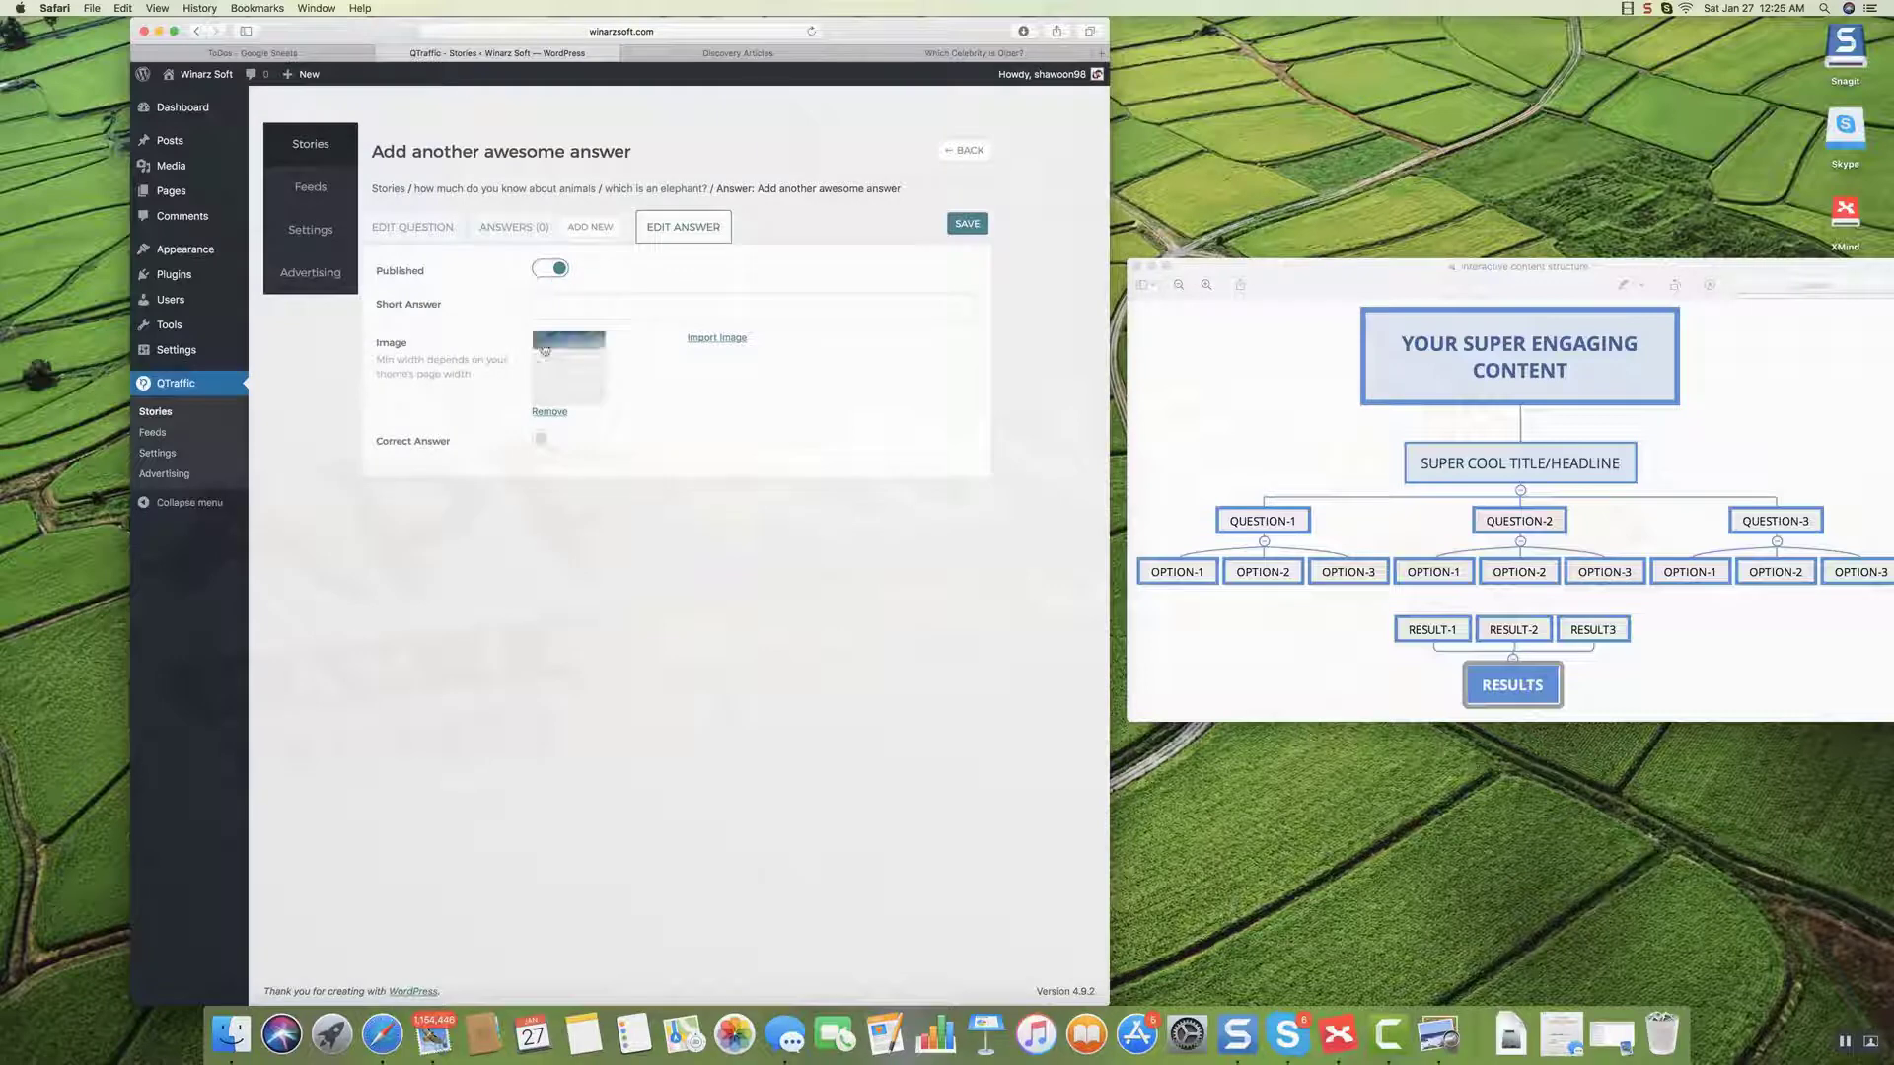
left_click(543, 440)
left_click(964, 224)
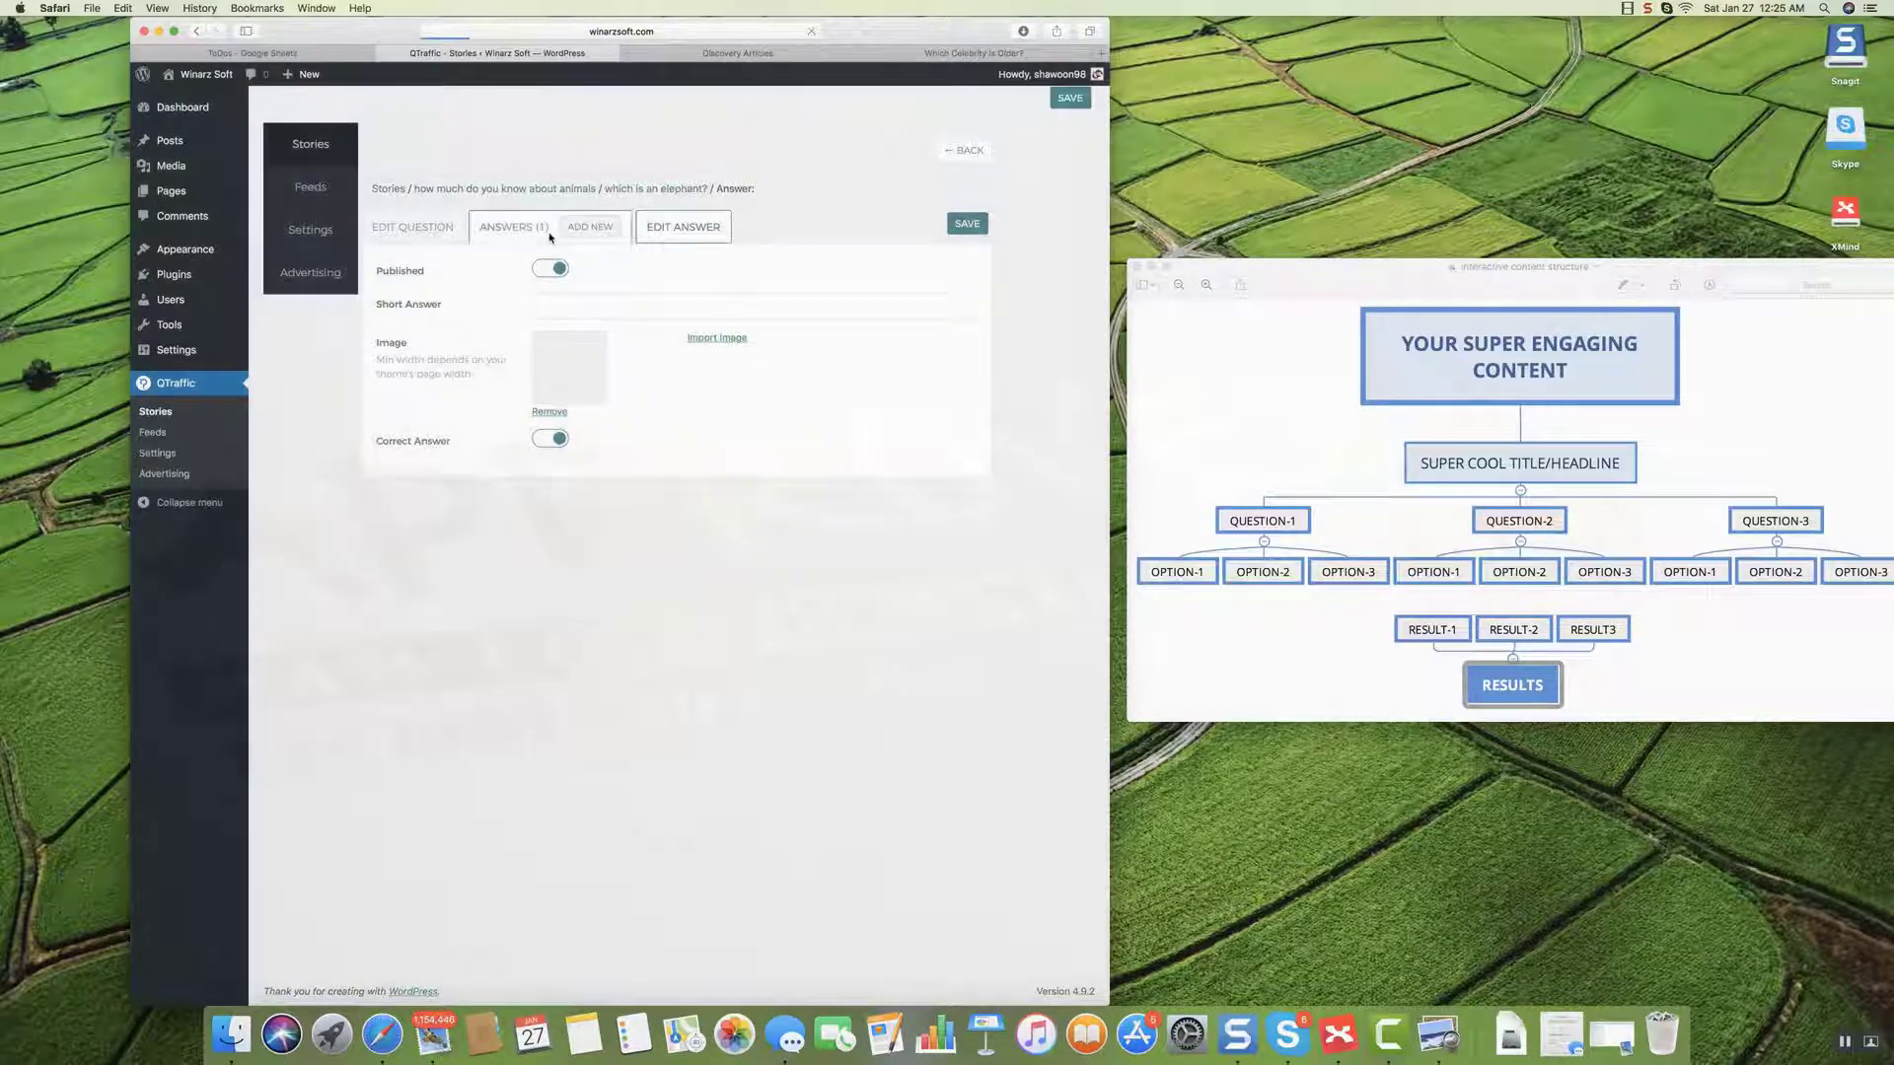
Add a non-correct answer with a brown horse image from a 'horse' search, then save it.
left_click(591, 229)
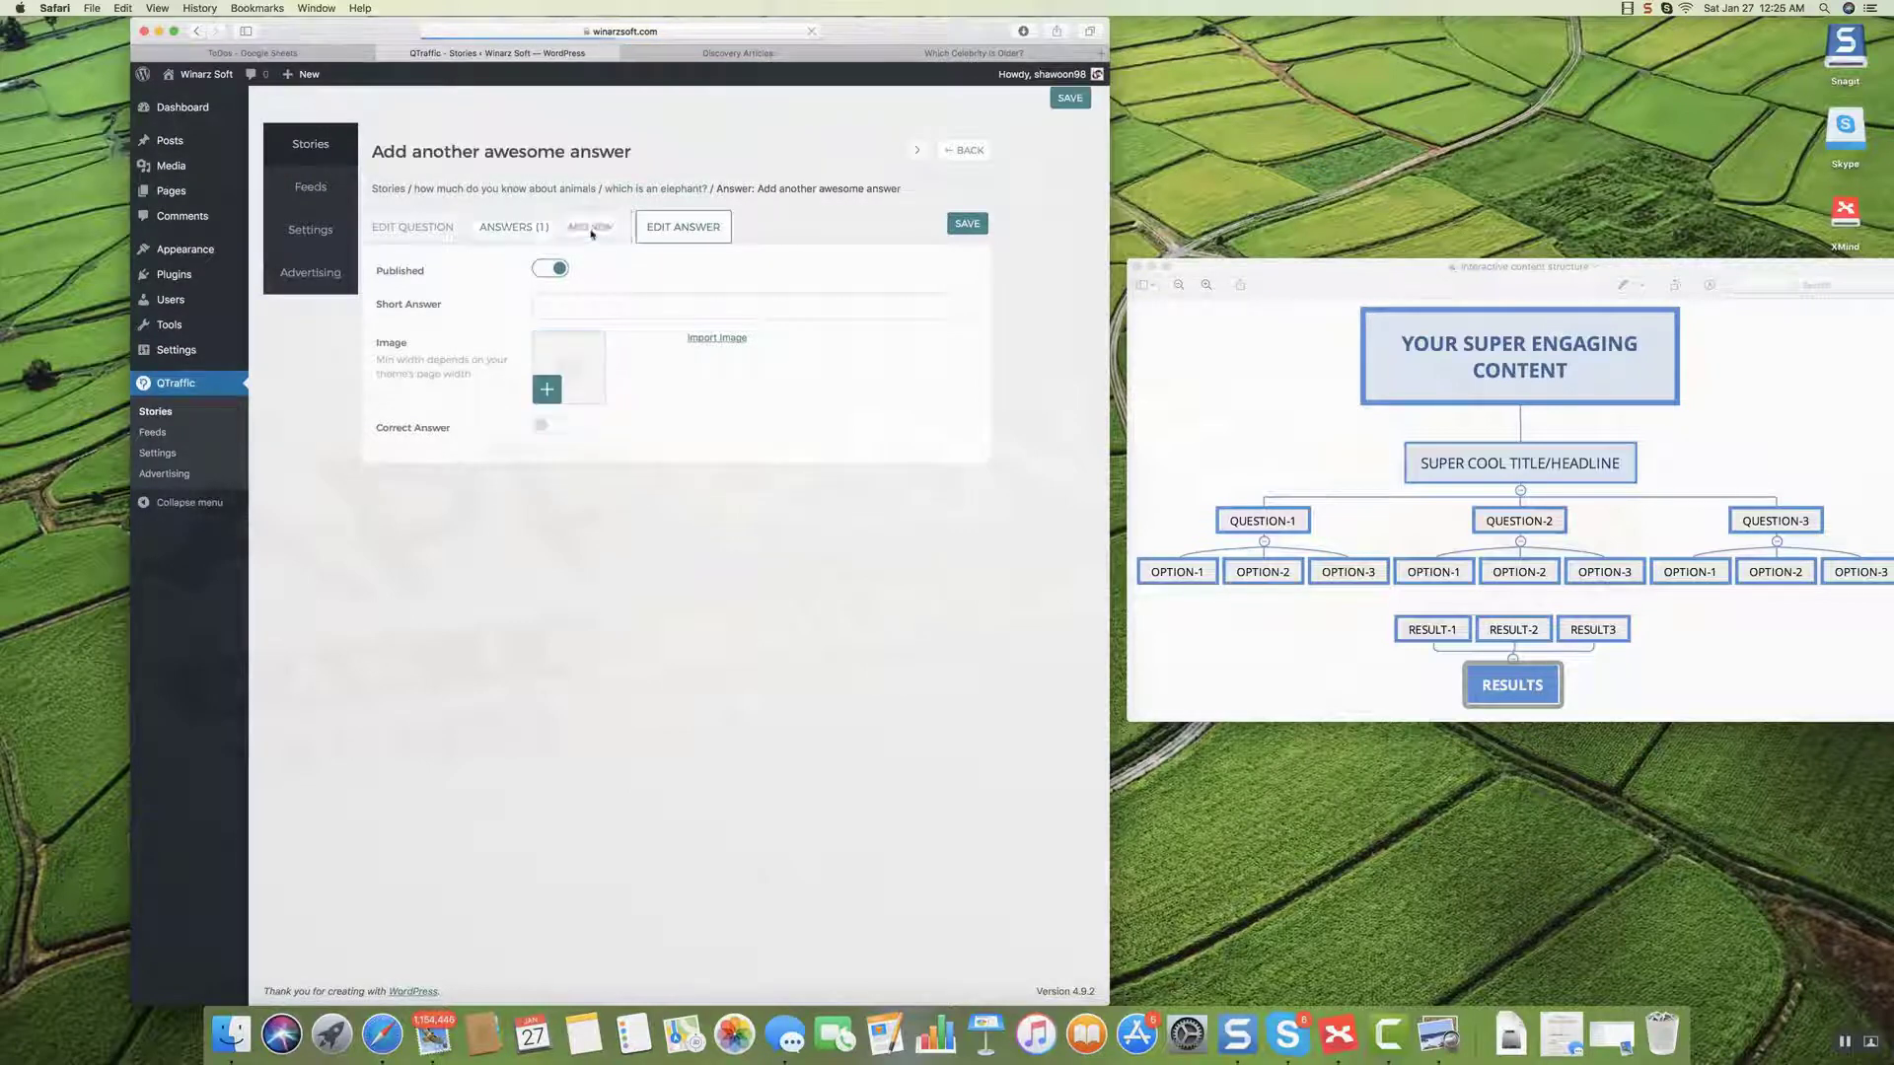
left_click(704, 338)
type("horse")
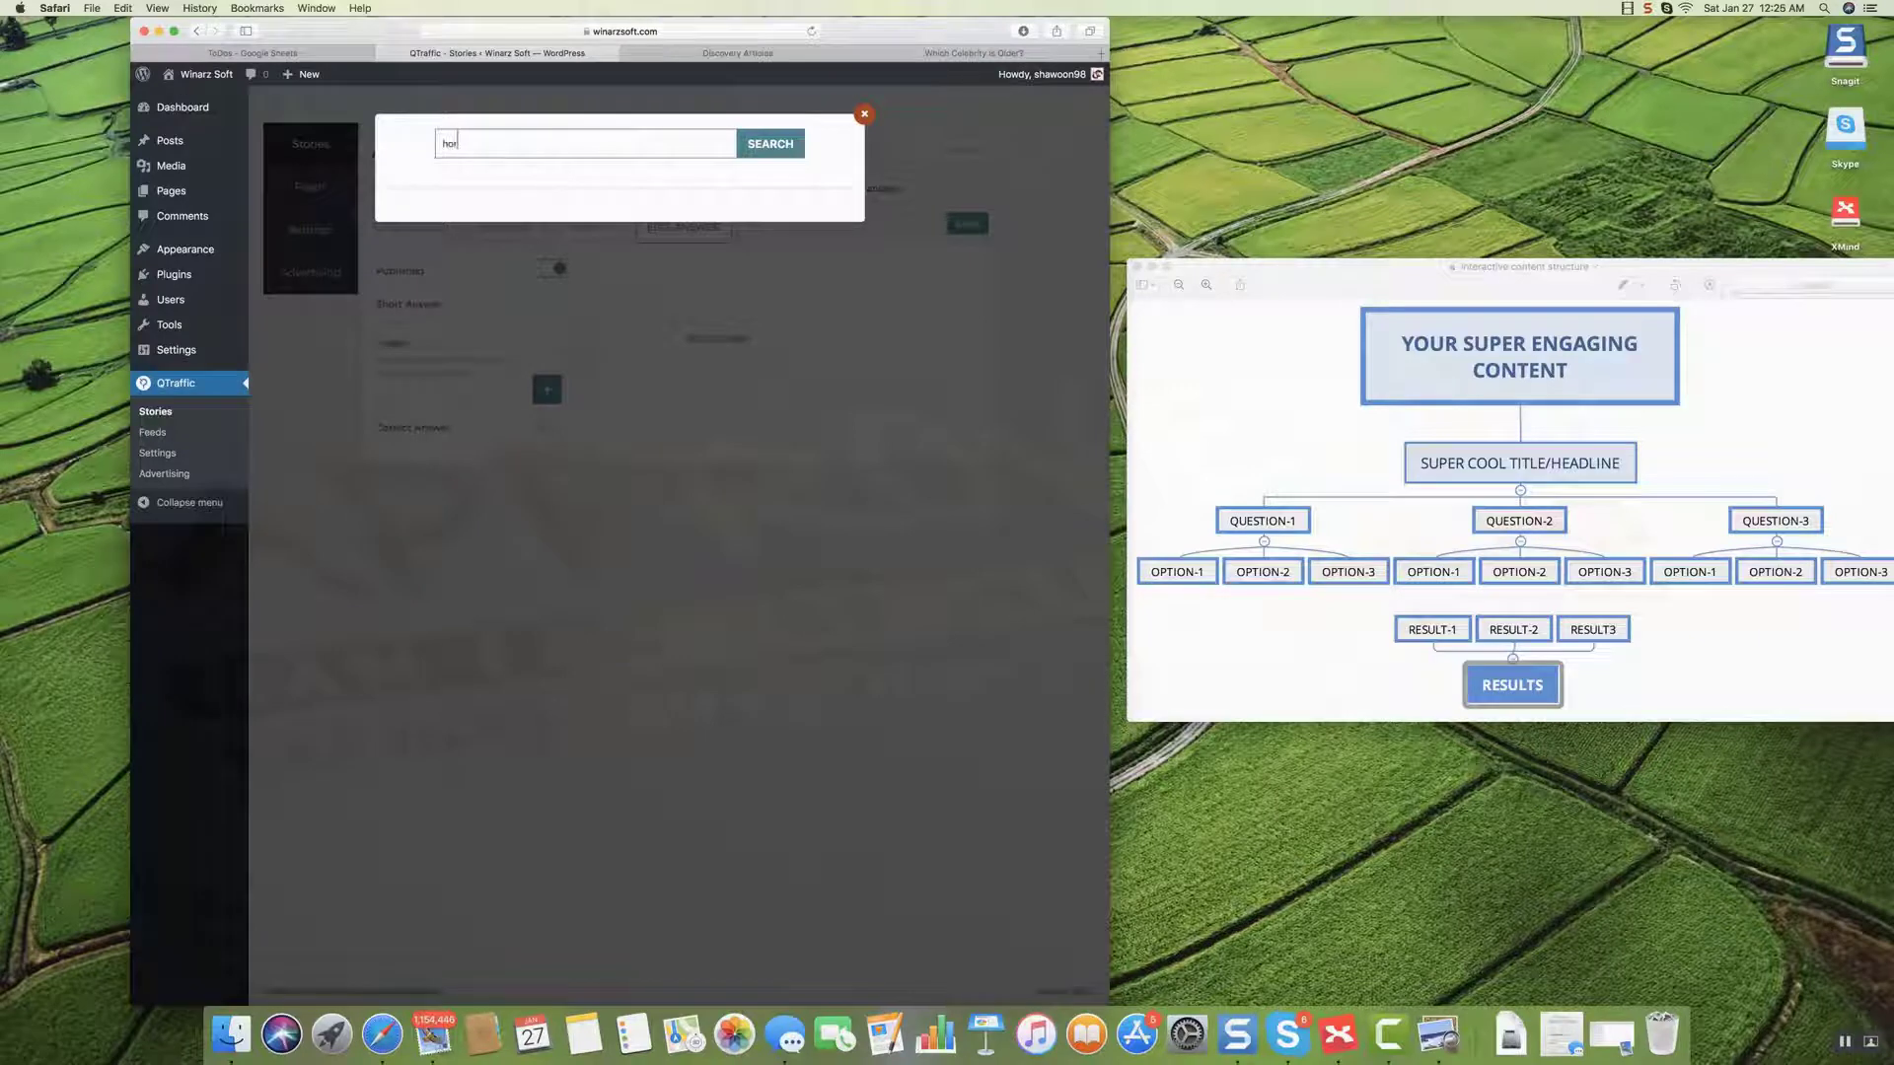
left_click(779, 148)
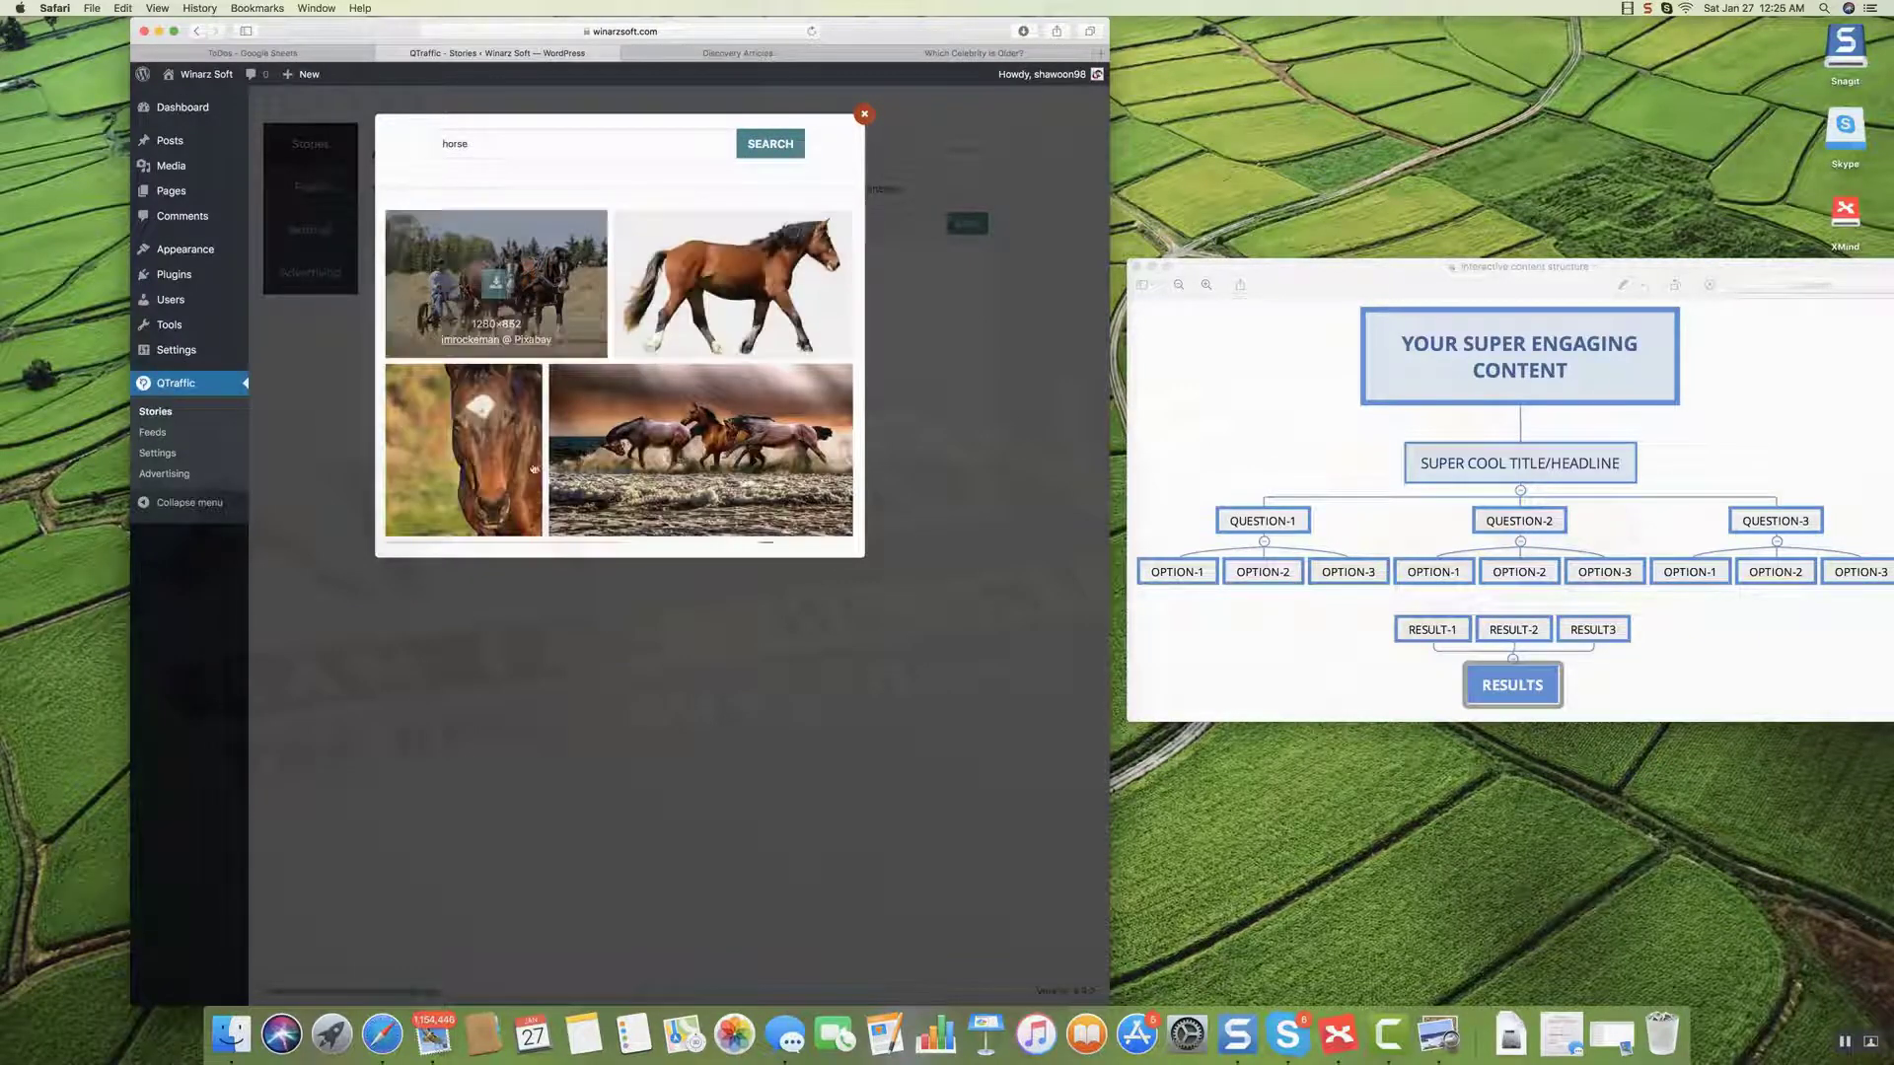
left_click(738, 284)
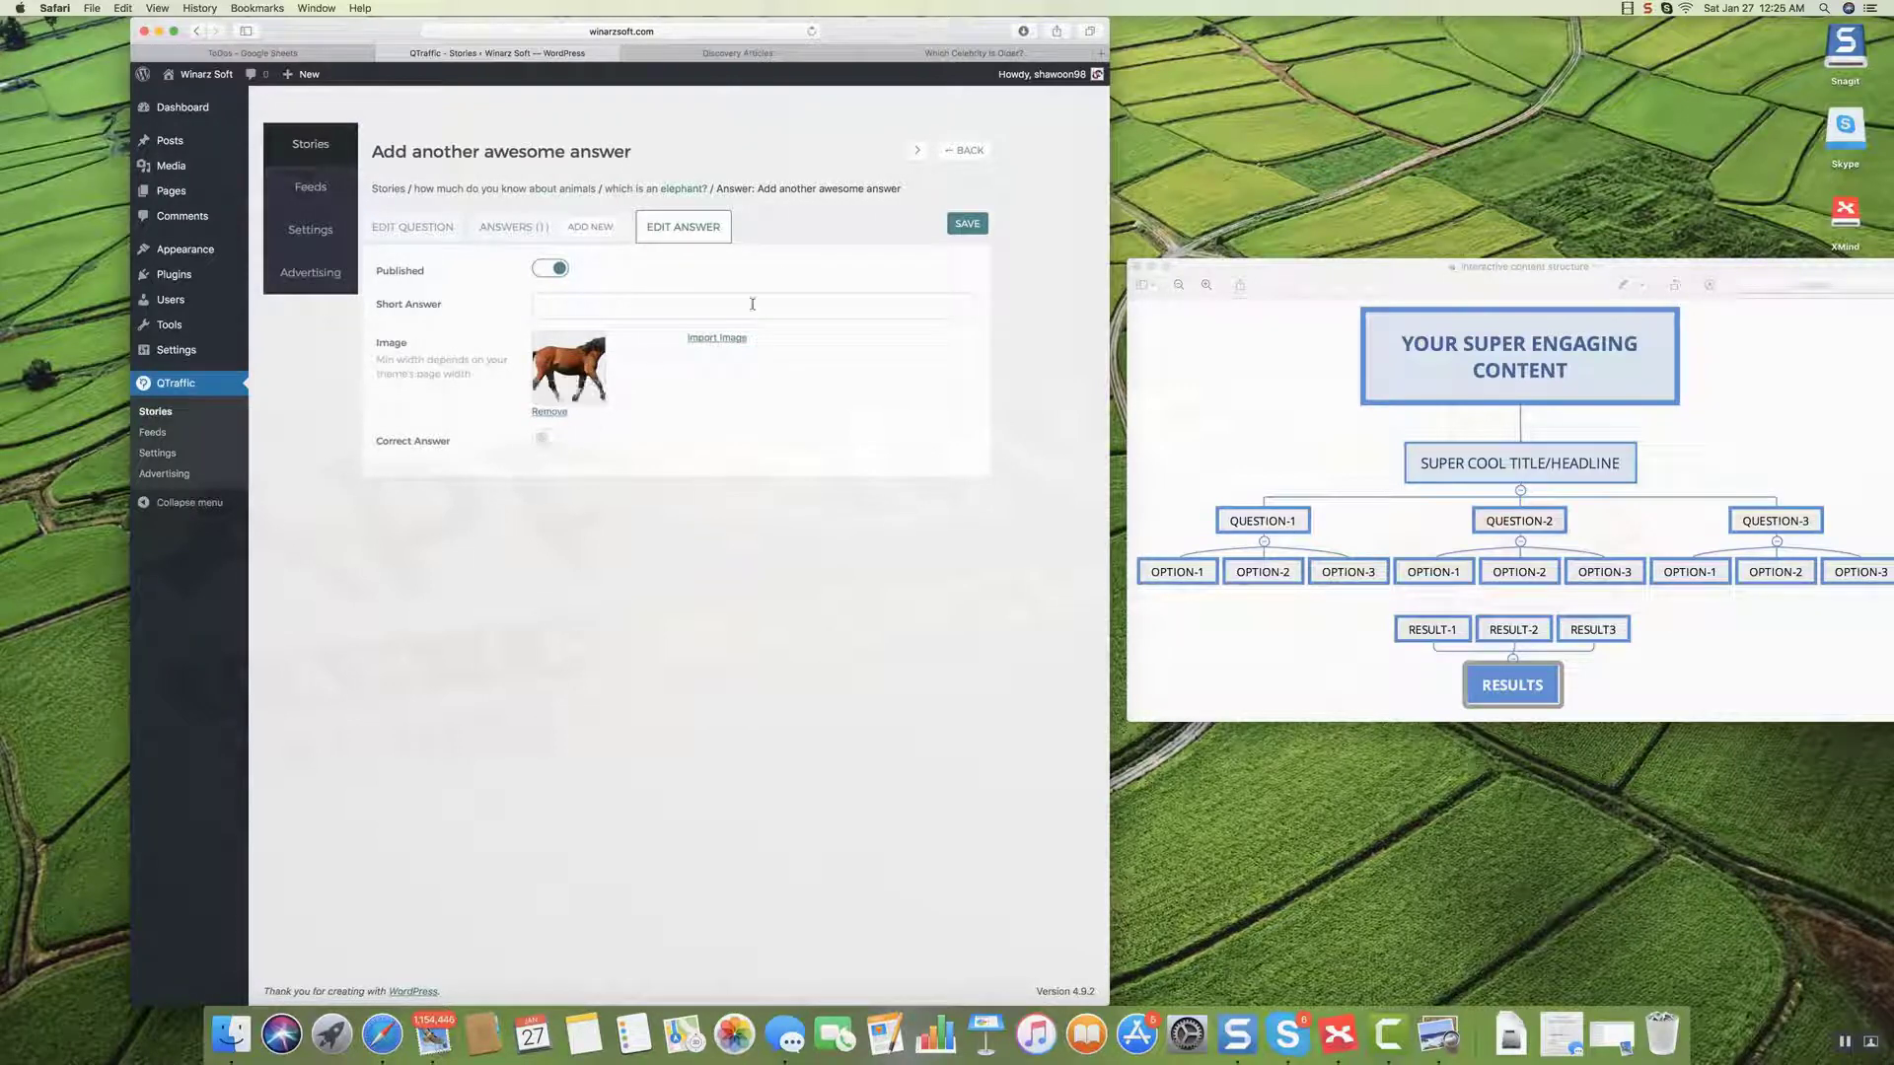
left_click(951, 231)
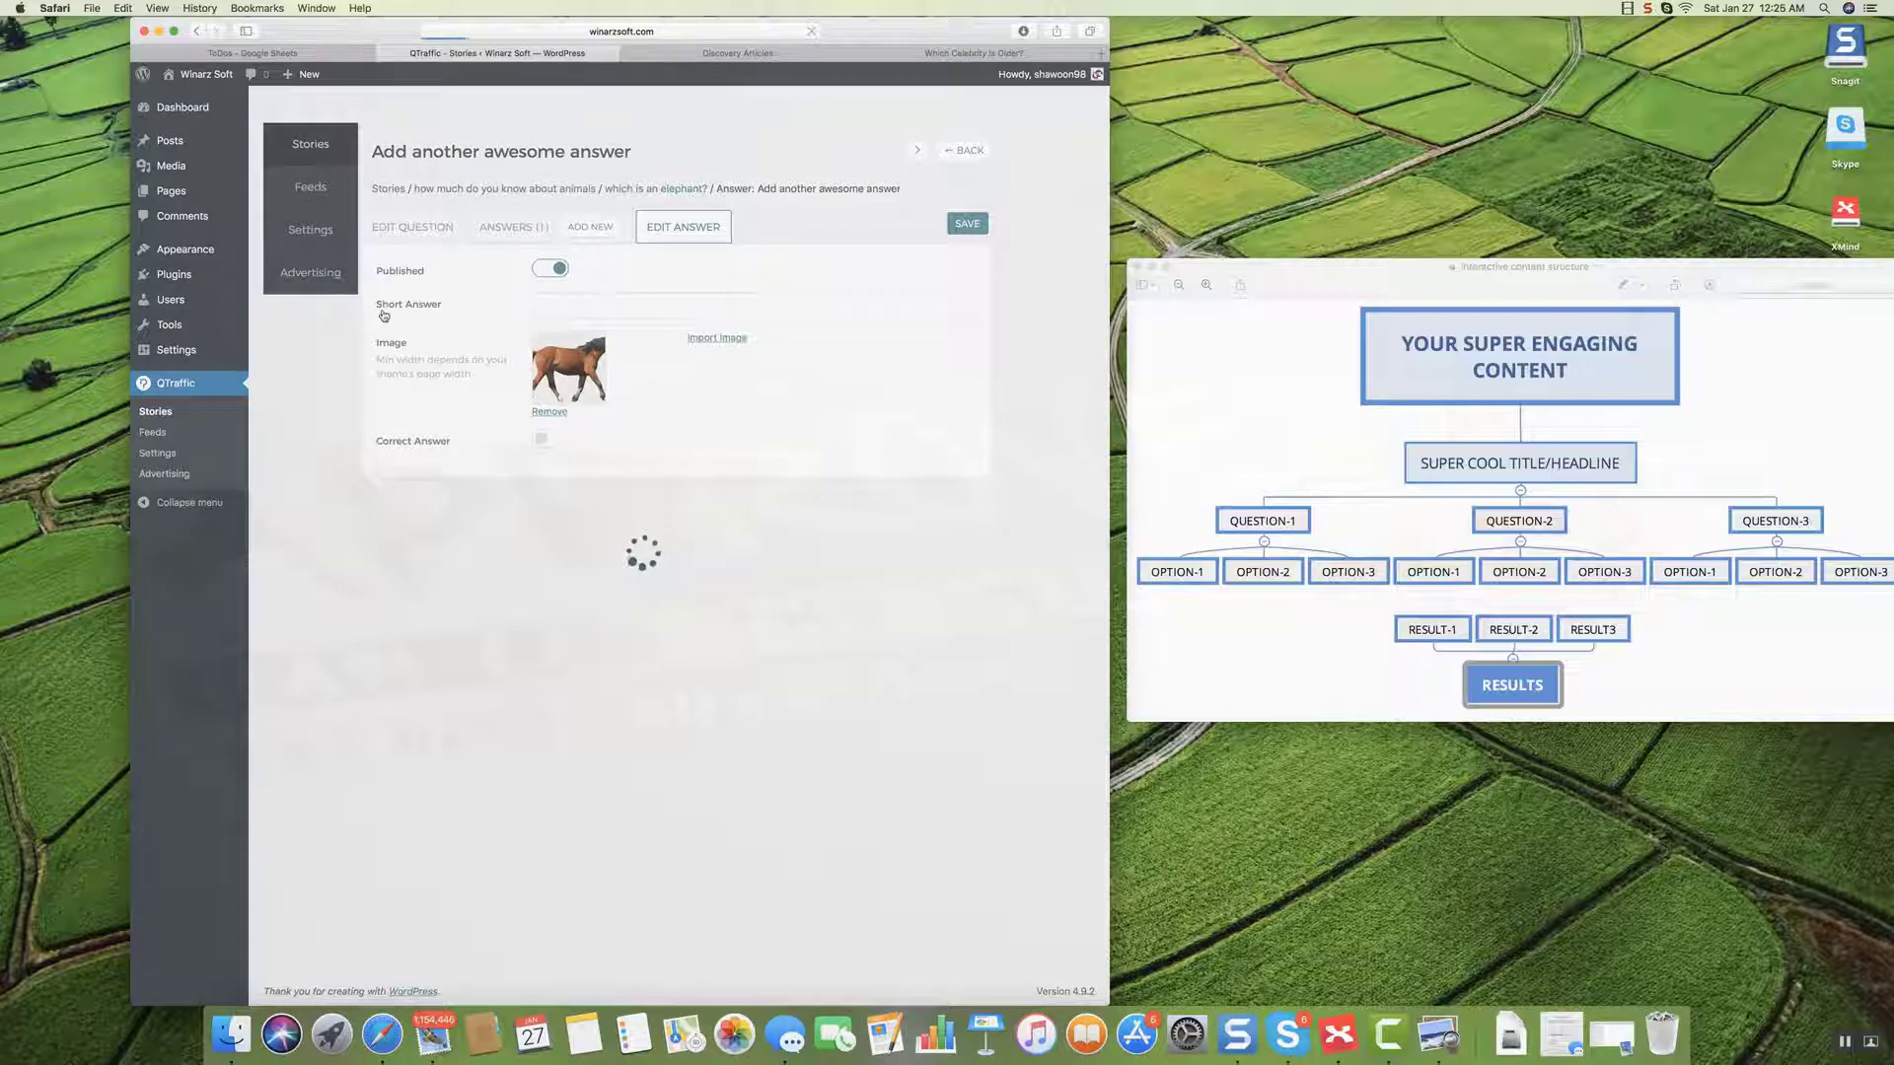
left_click(414, 229)
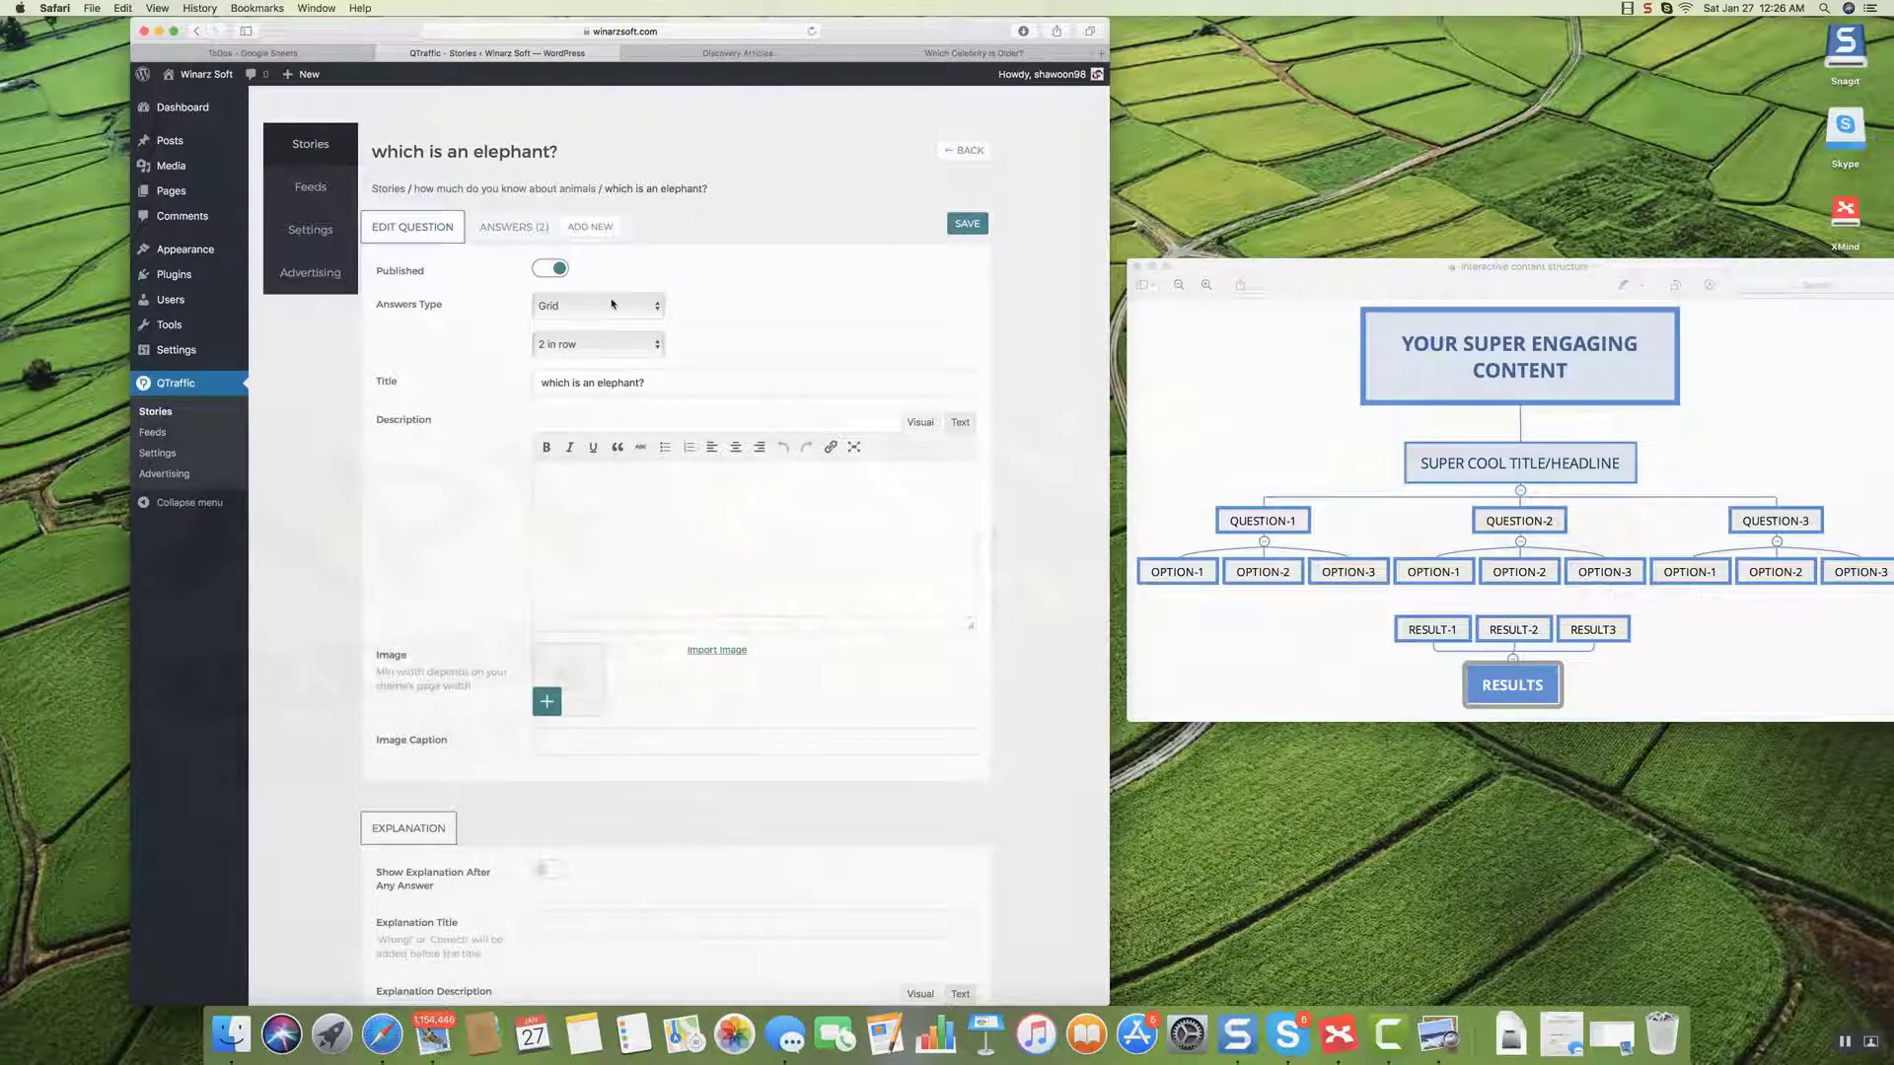
Create the question 'which one is a penguin?' with Grid answers, 2 per row, and save it.
left_click(556, 189)
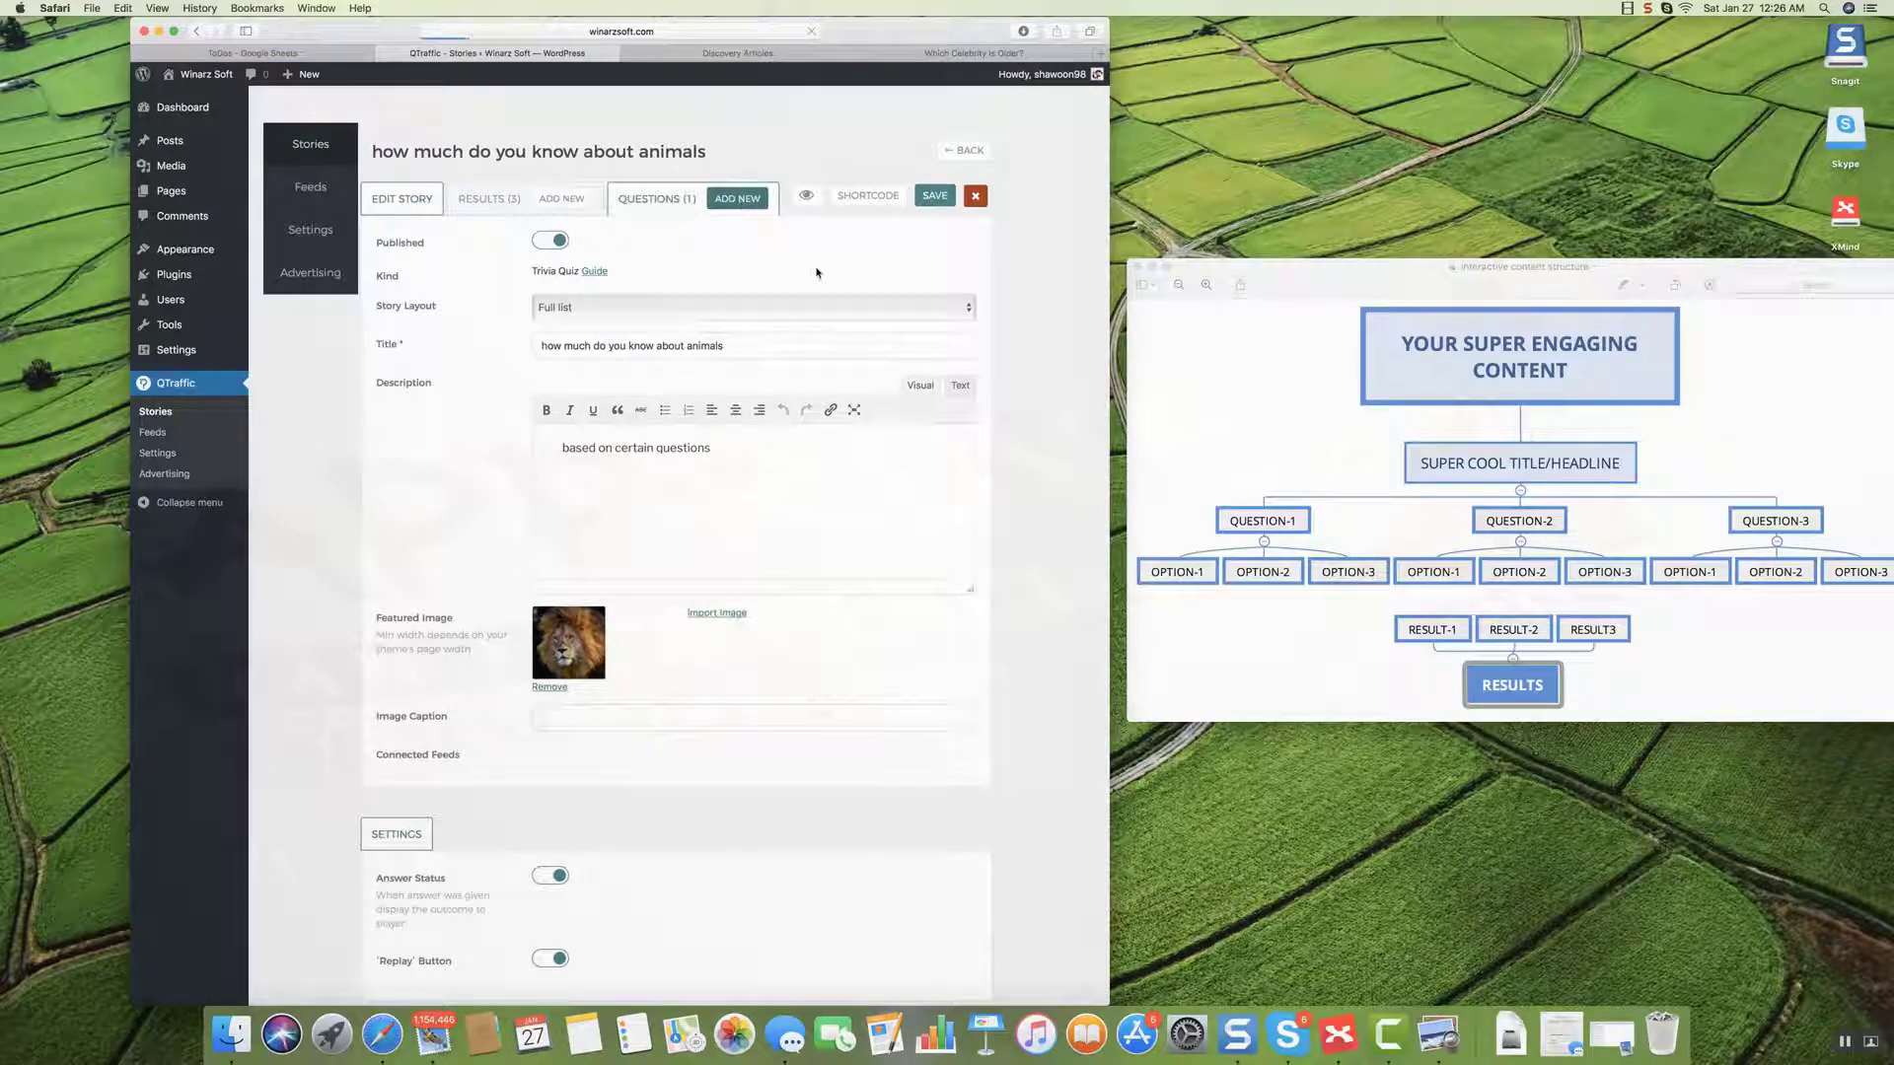
left_click(543, 308)
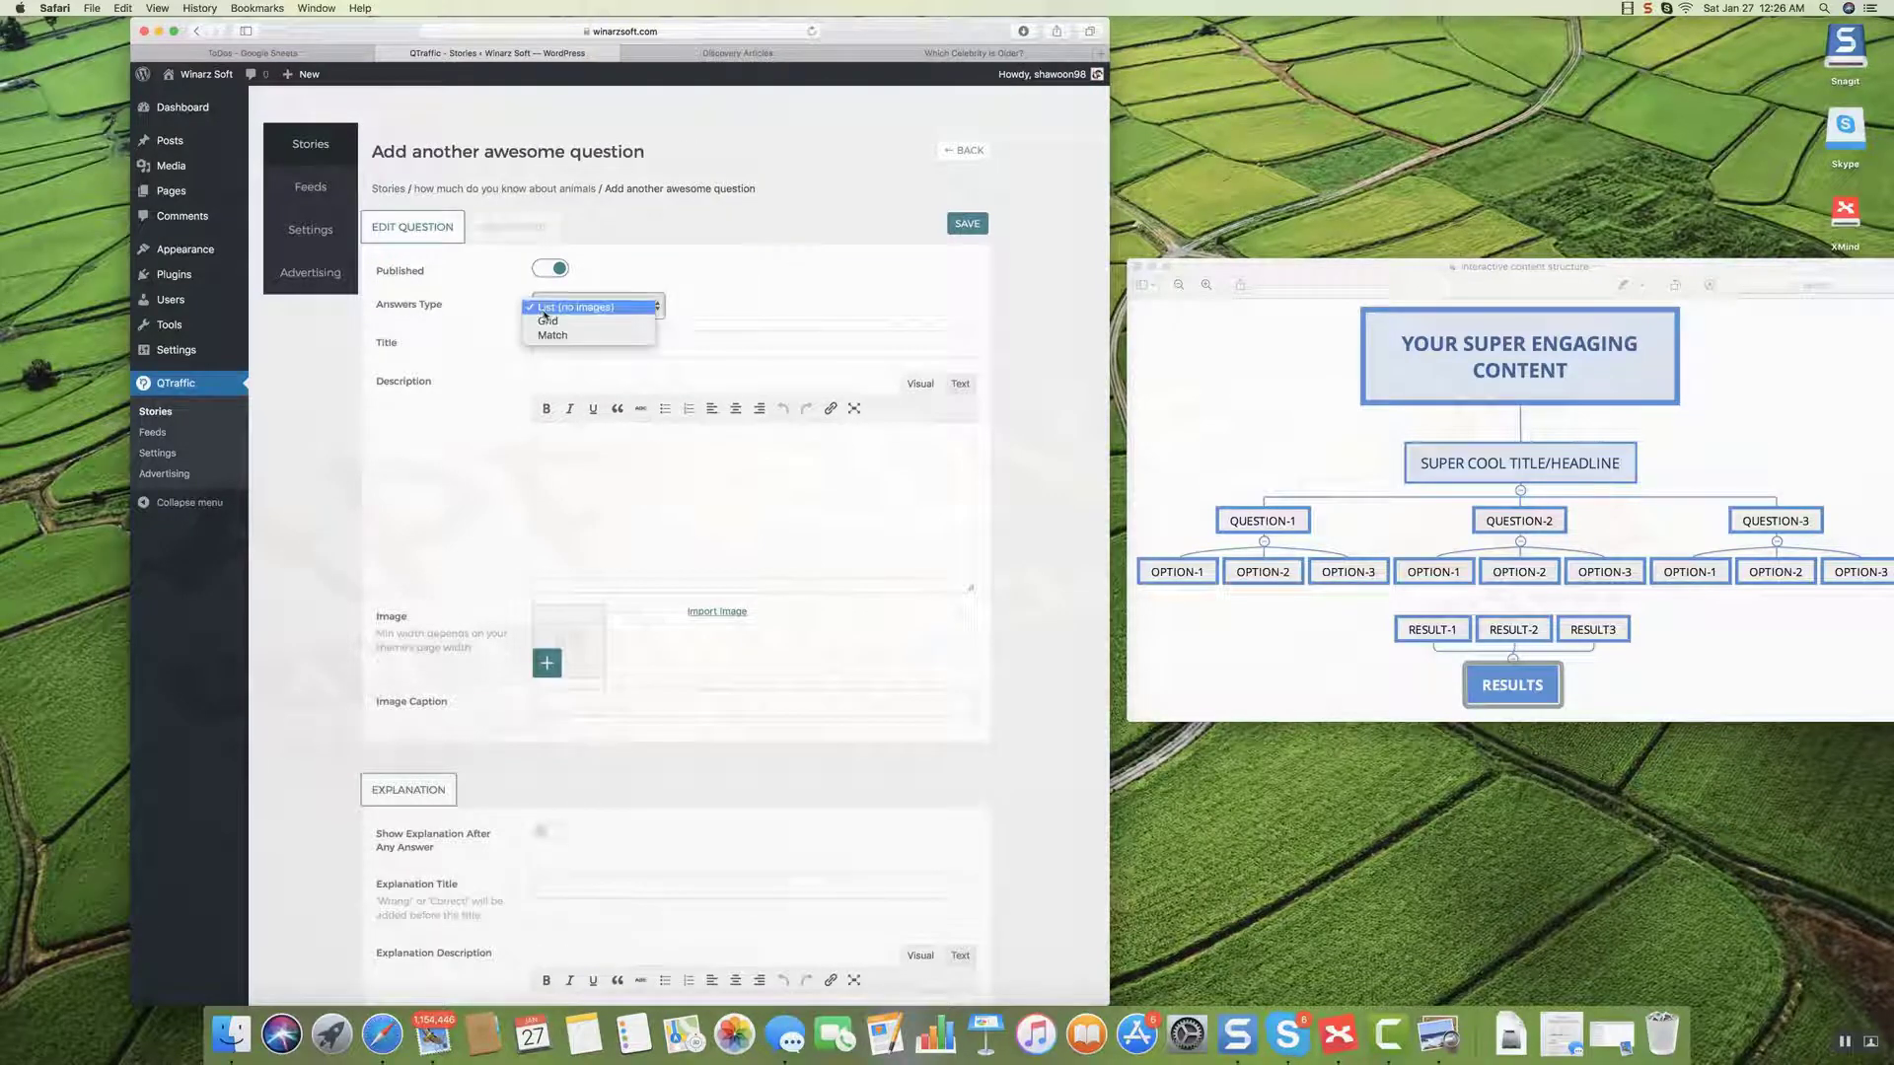
left_click(570, 336)
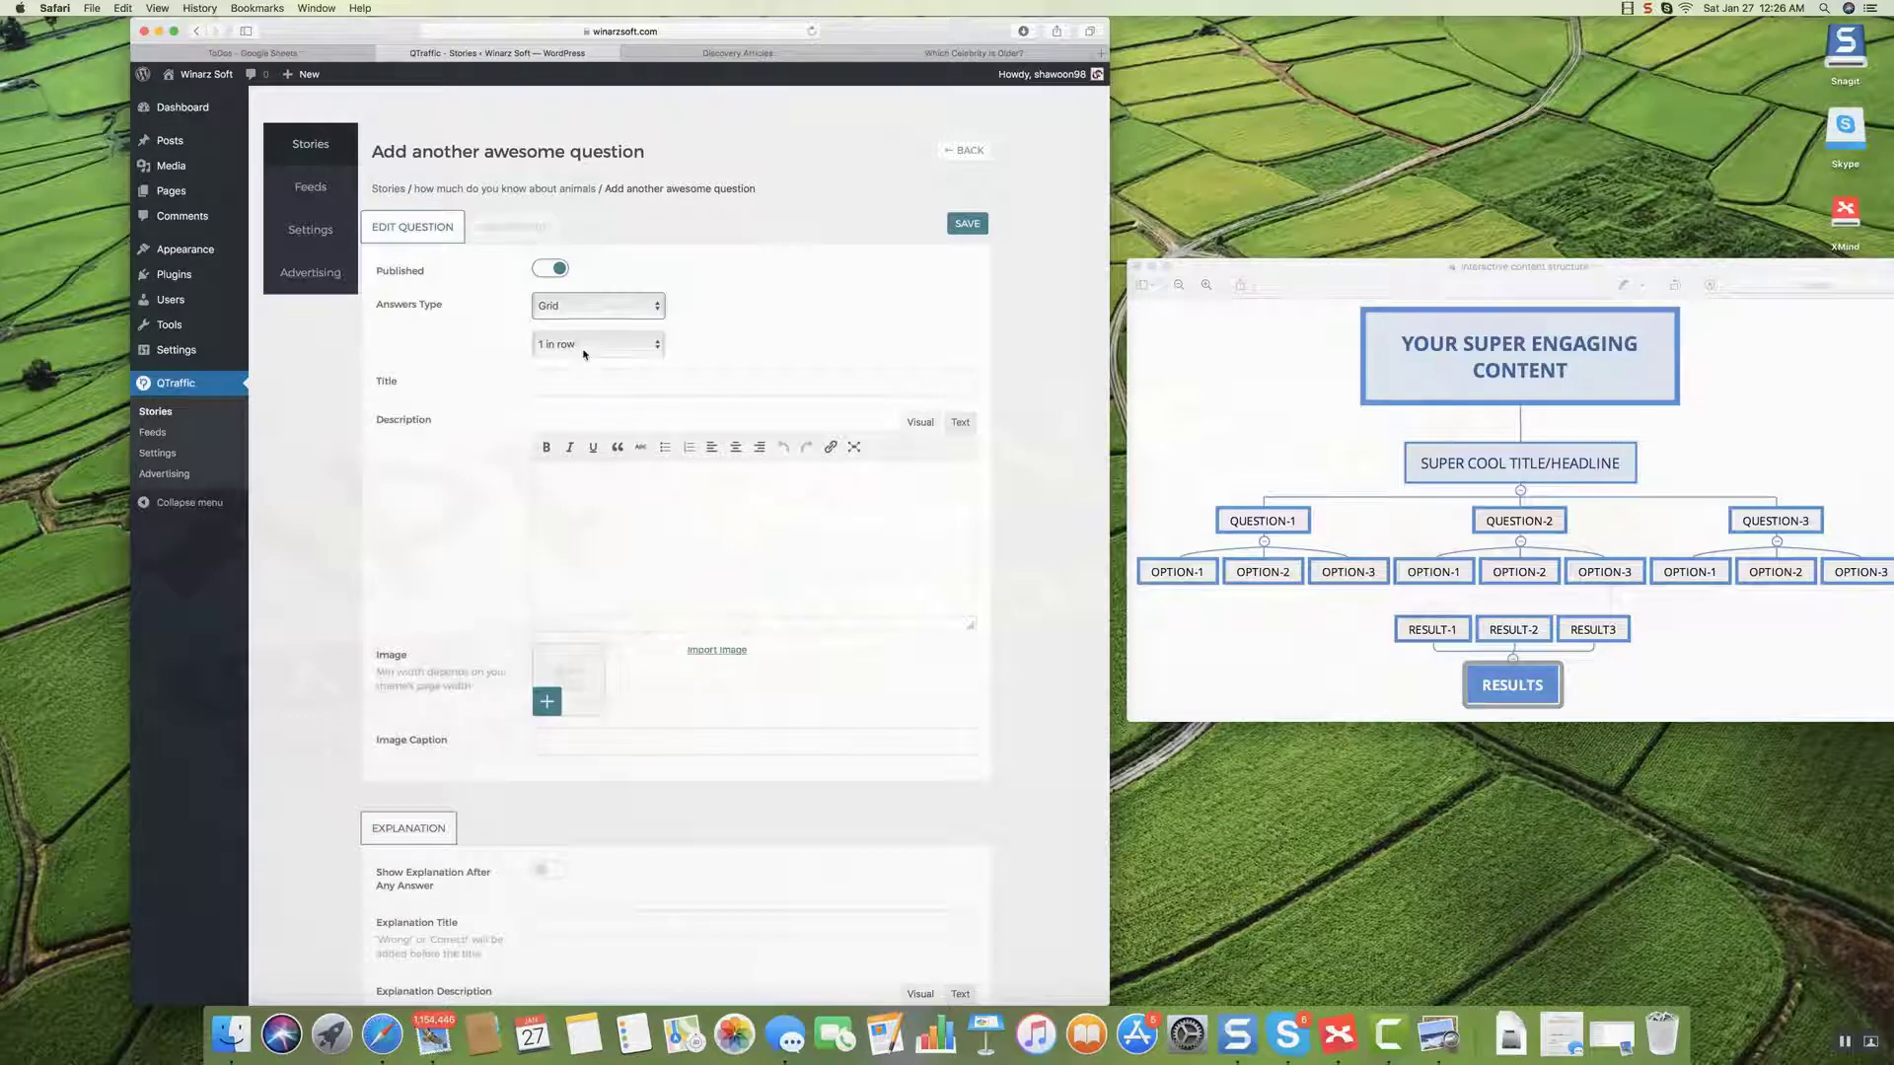
left_click(592, 344)
left_click(559, 383)
left_click(559, 386)
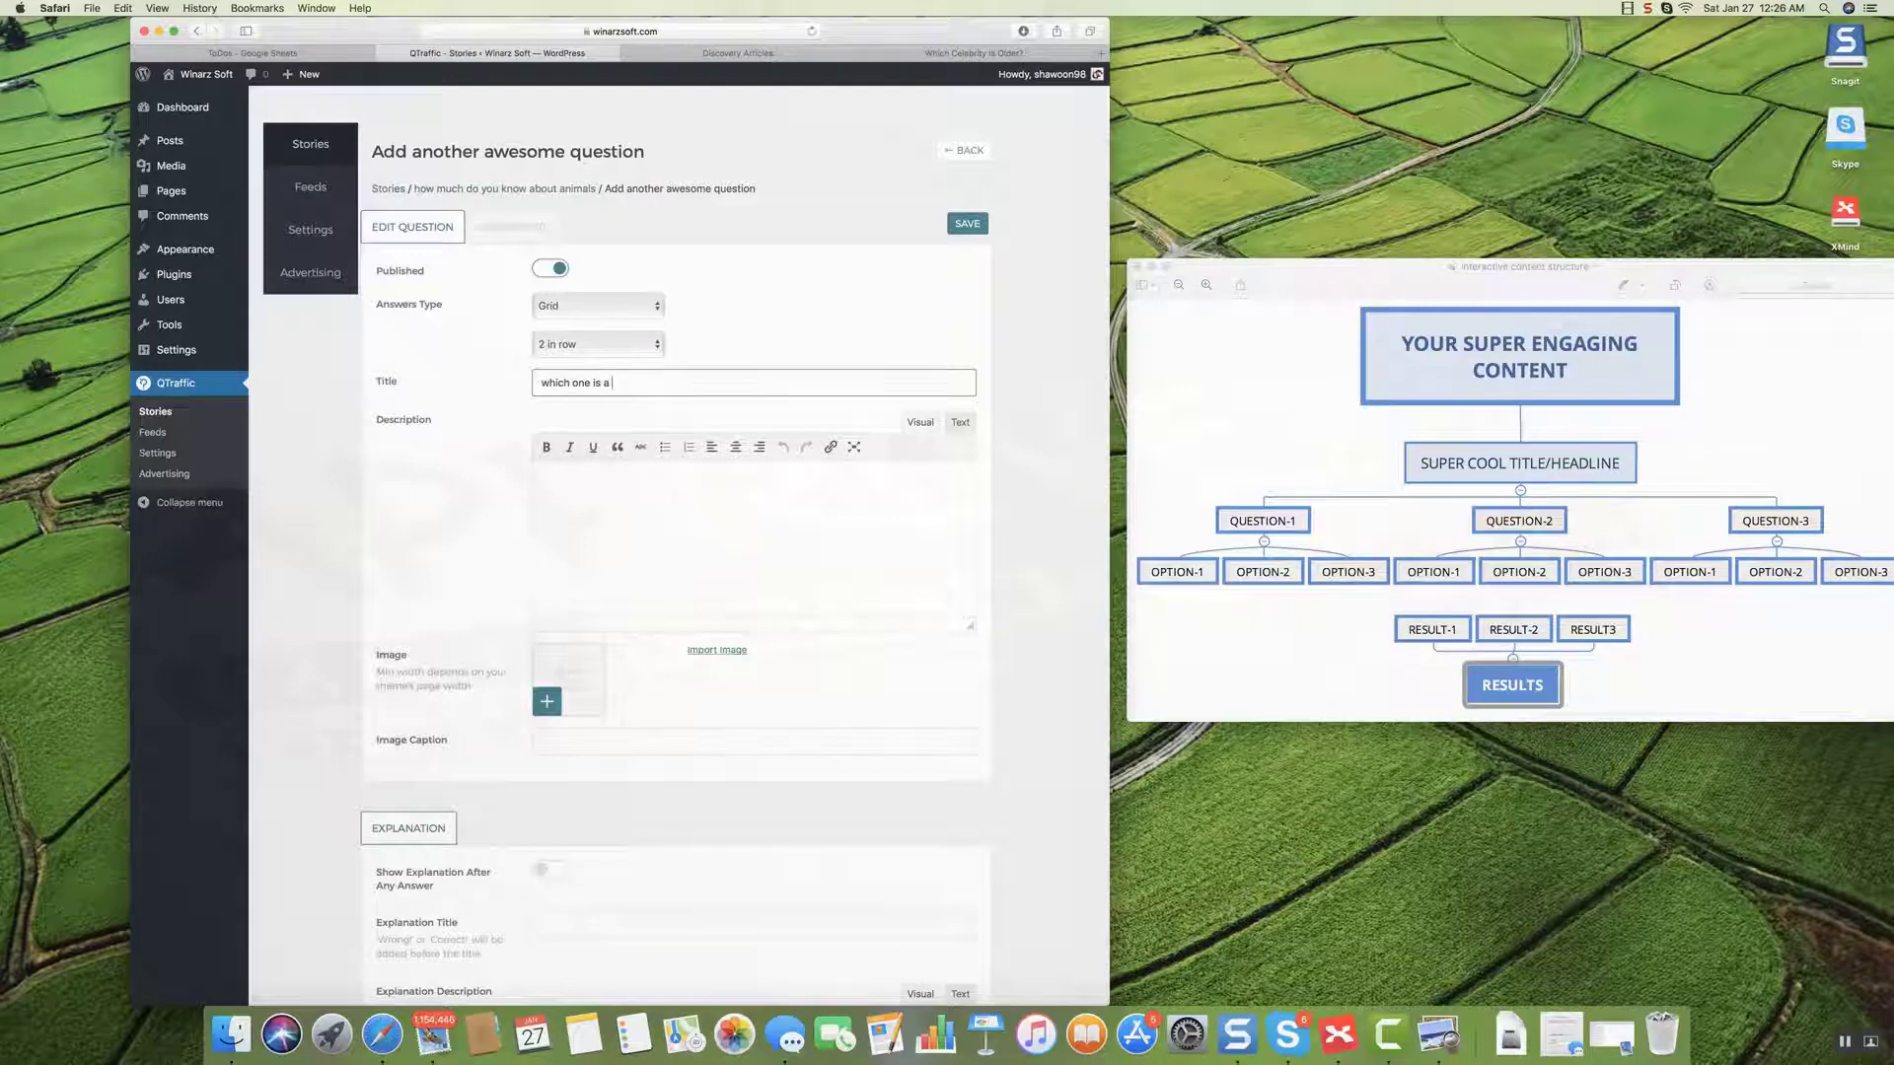
type("which one is a penguin?")
left_click(975, 225)
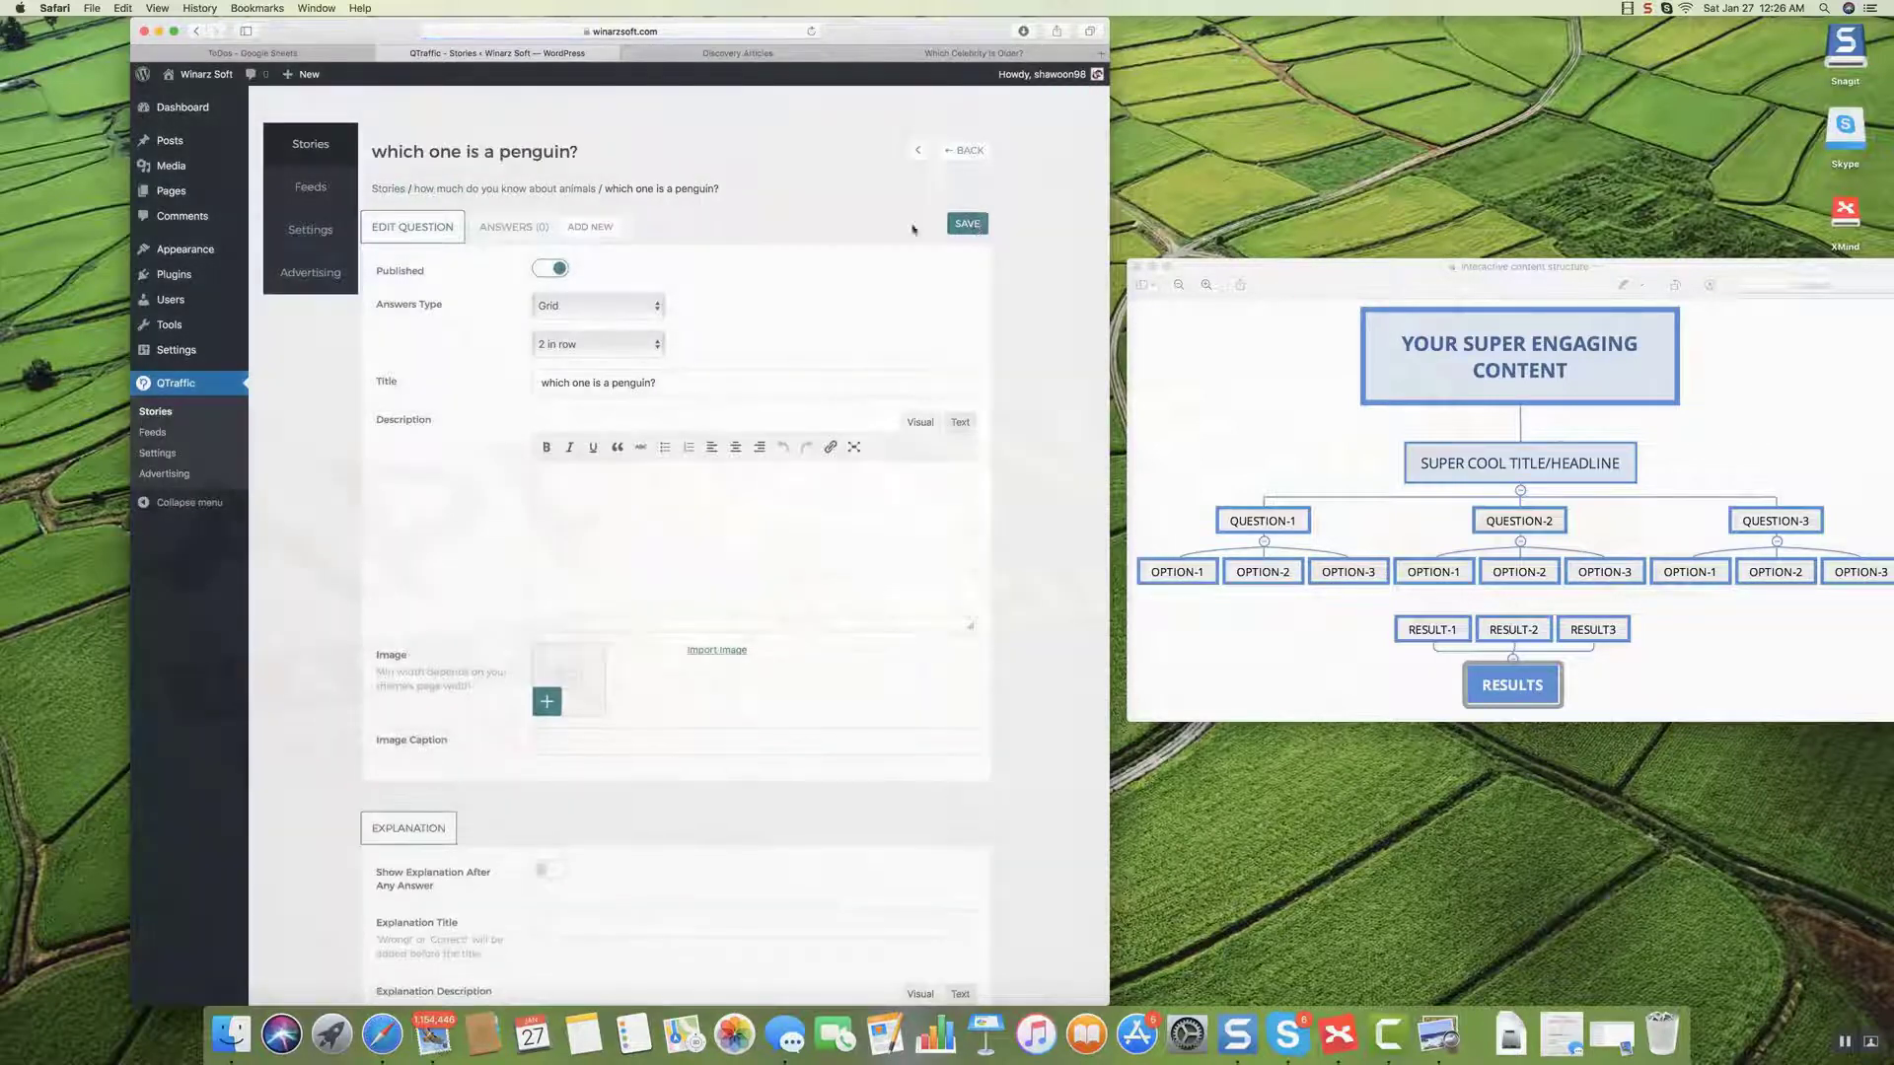
Add a correct answer with the first penguin search image, save it, and begin another answer.
left_click(589, 228)
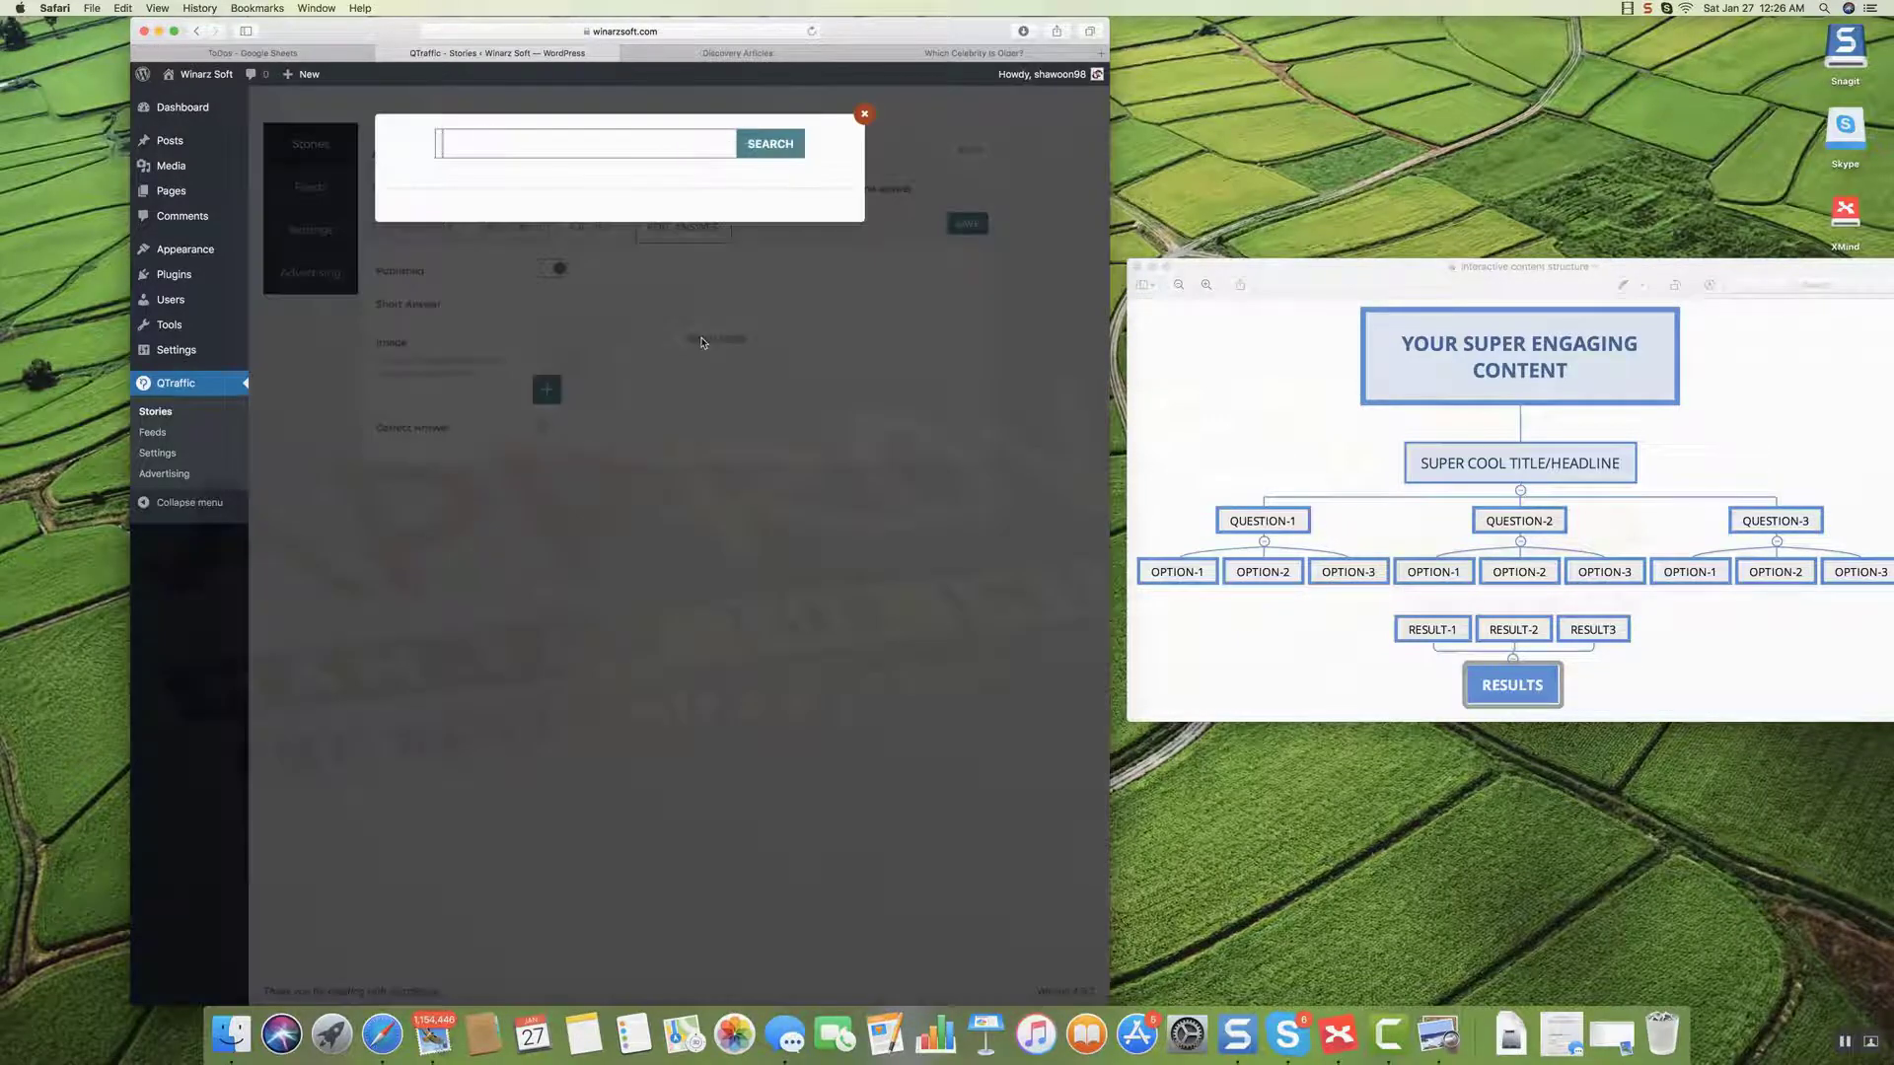
type("penguin")
left_click(769, 140)
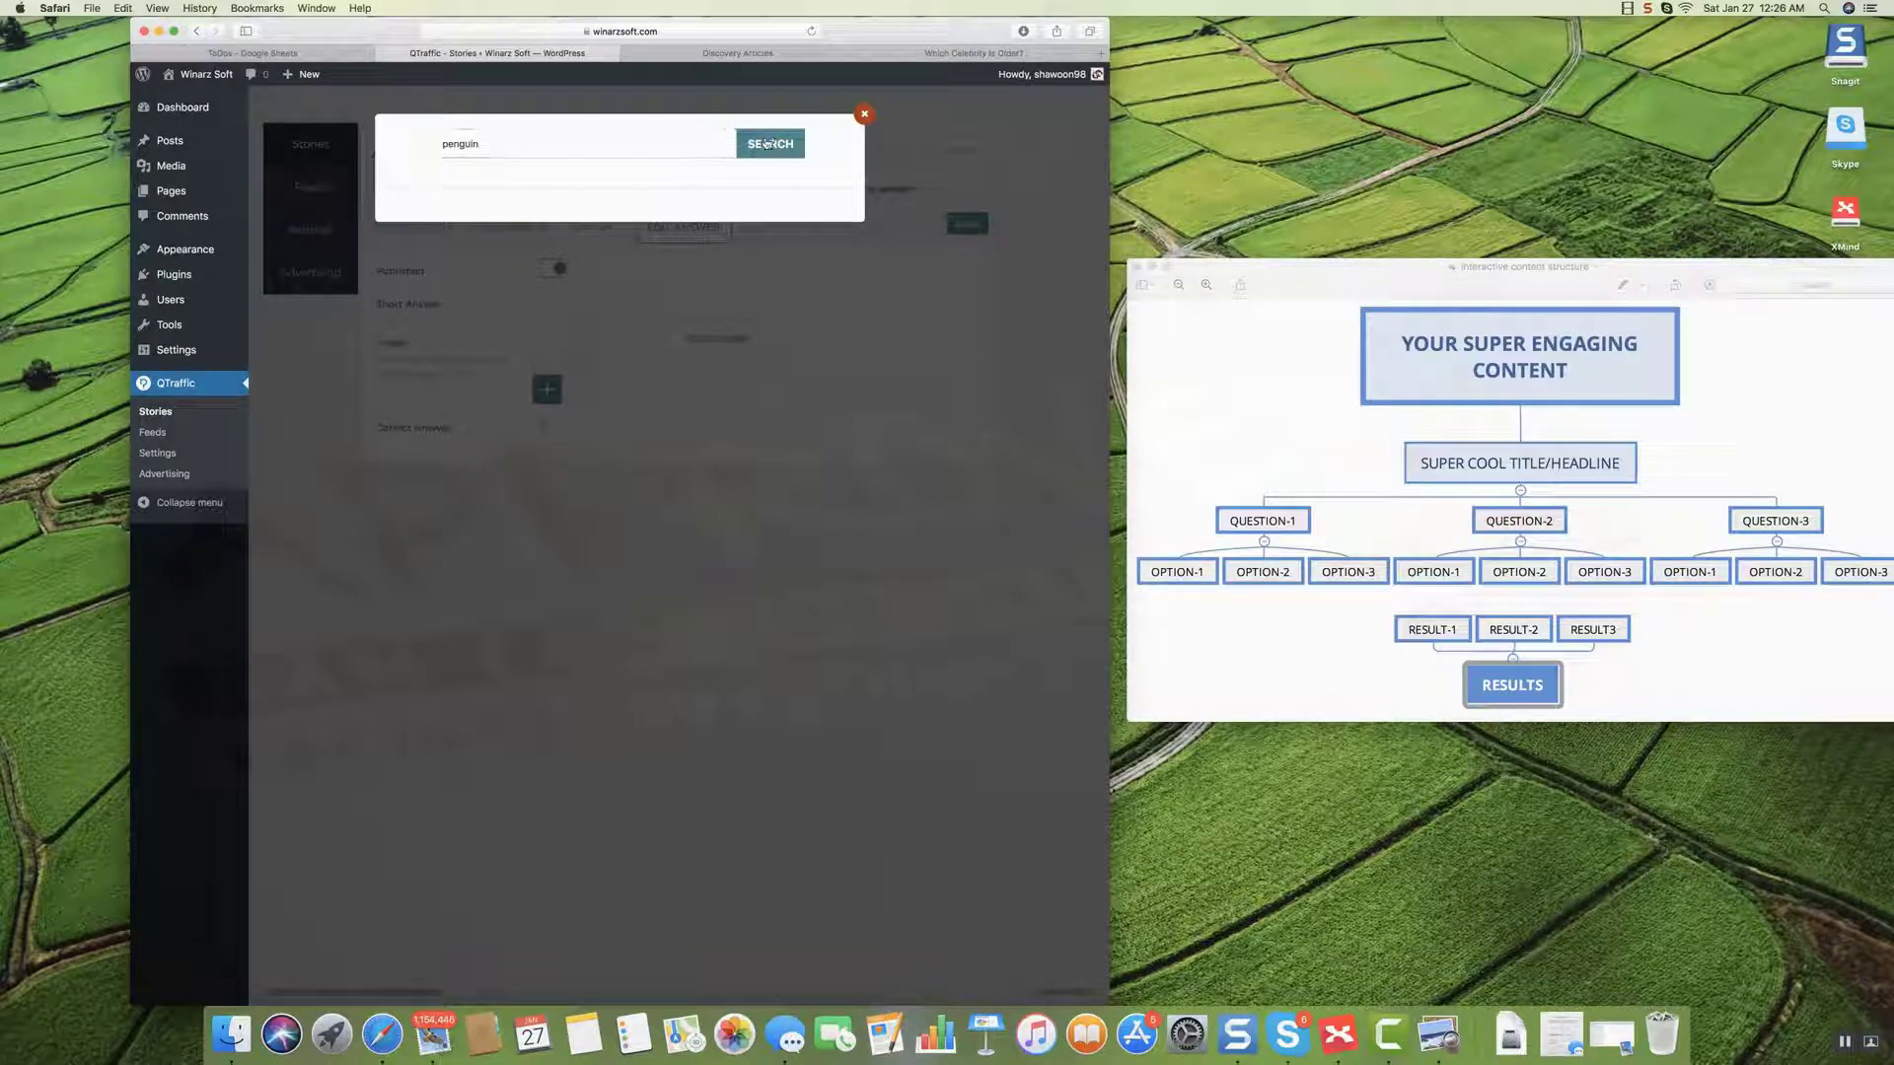
left_click(561, 264)
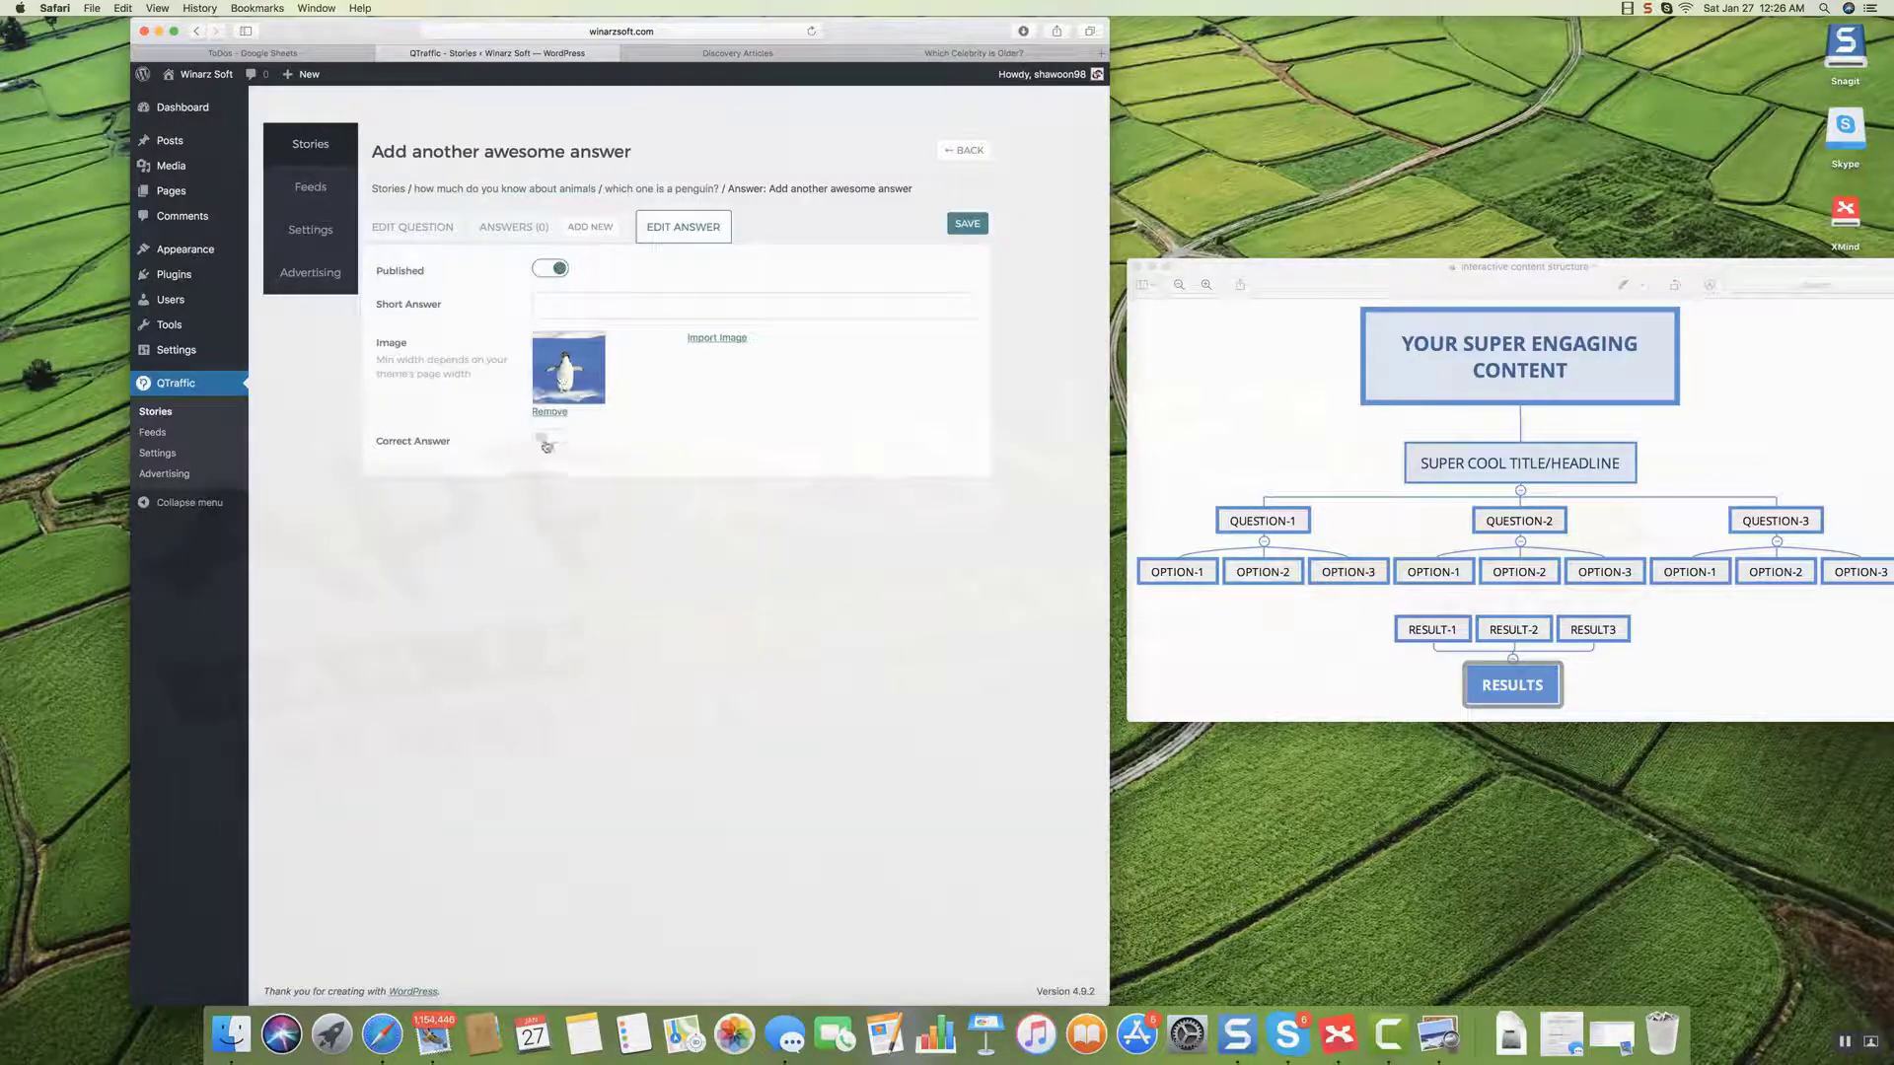
left_click(544, 440)
left_click(969, 226)
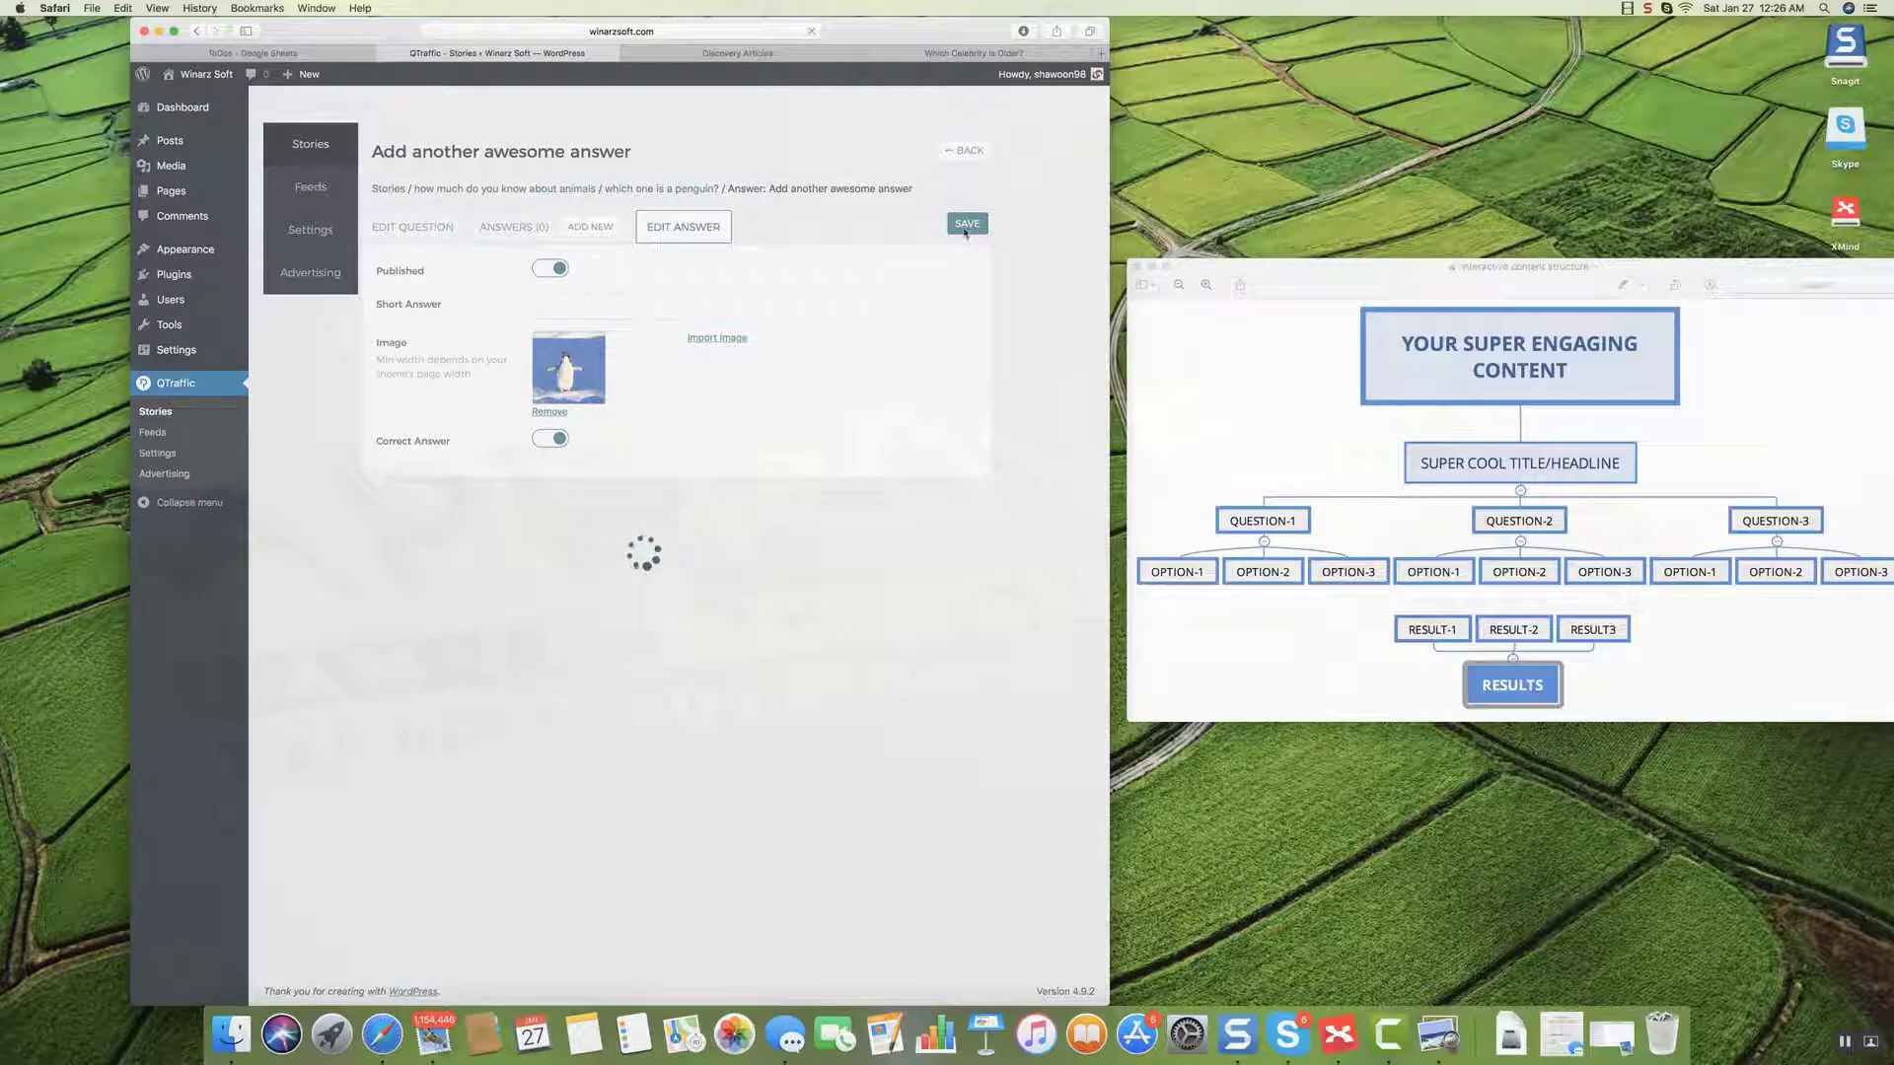
left_click(595, 228)
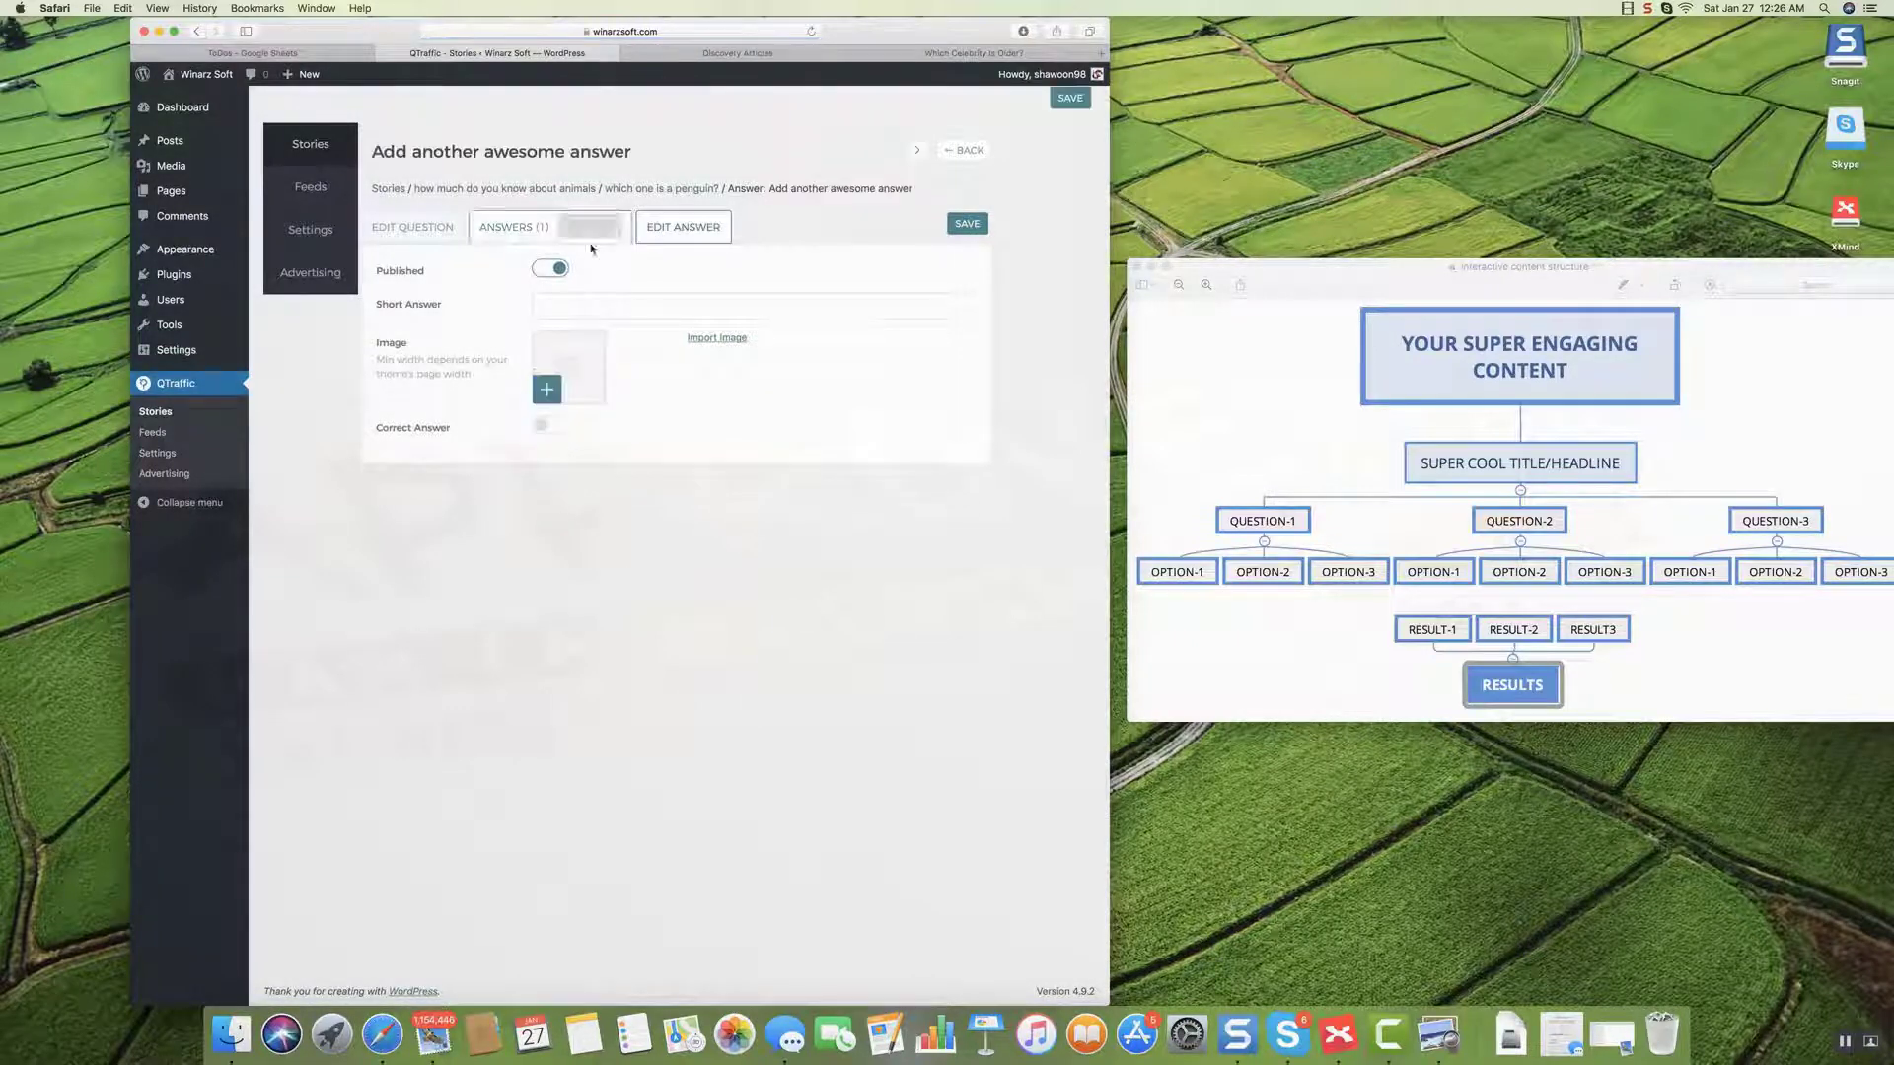
Give the new answer the second 'seal' search photo, save it, and return to the story.
left_click(557, 309)
type("s")
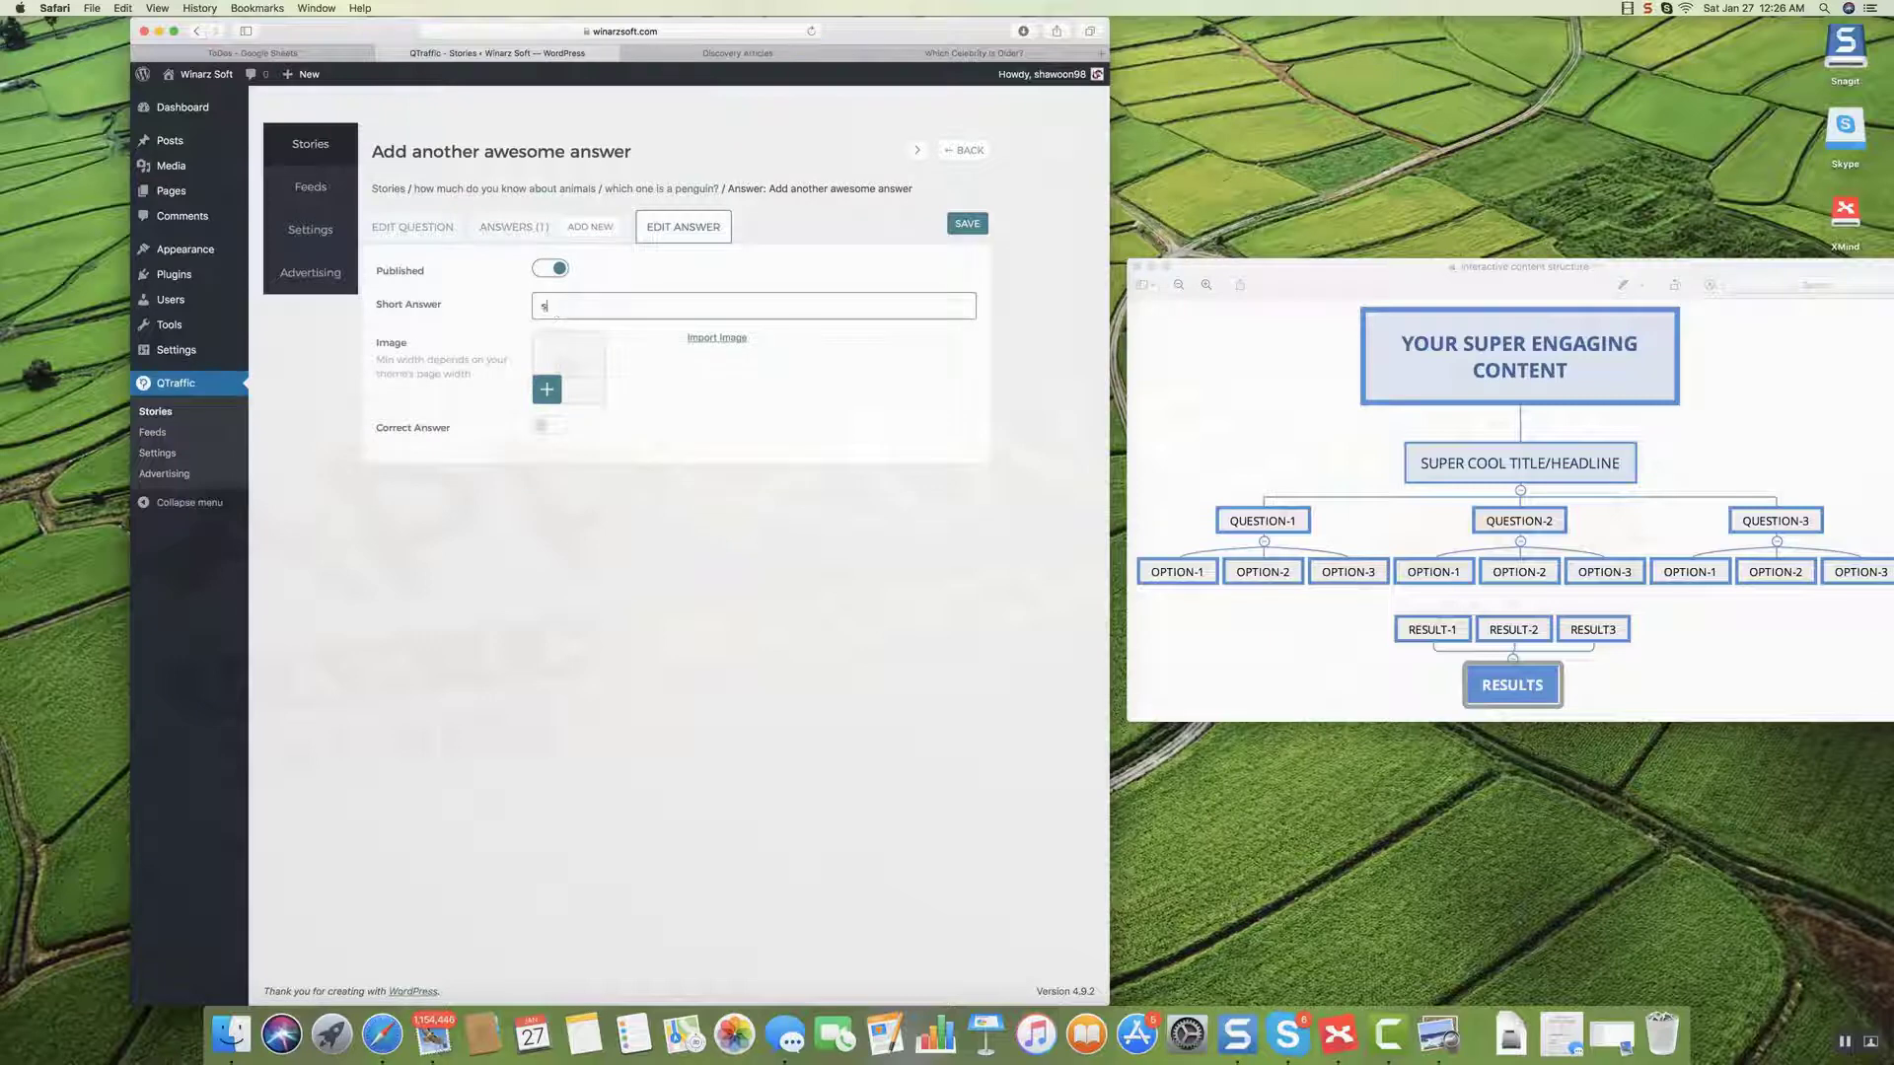
type("eal")
key("ctrl+x")
left_click(693, 341)
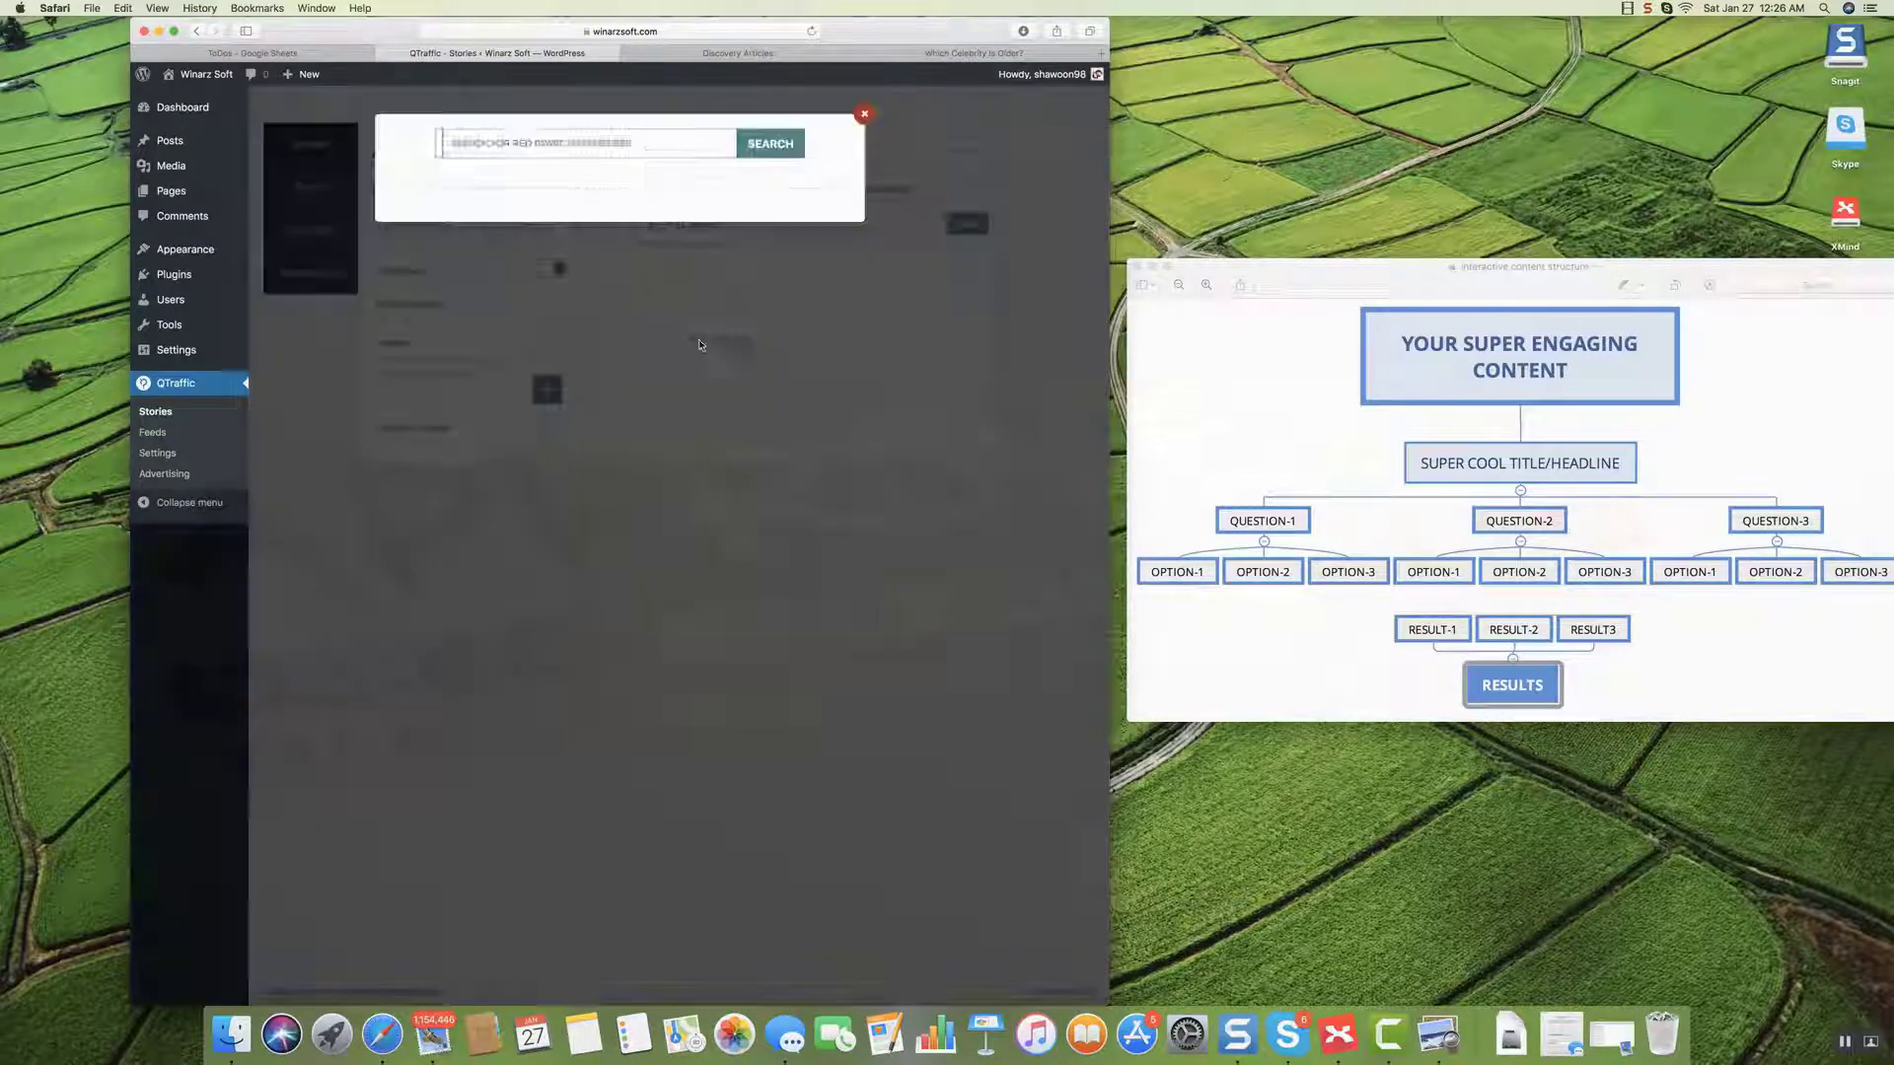
key("BackSpace")
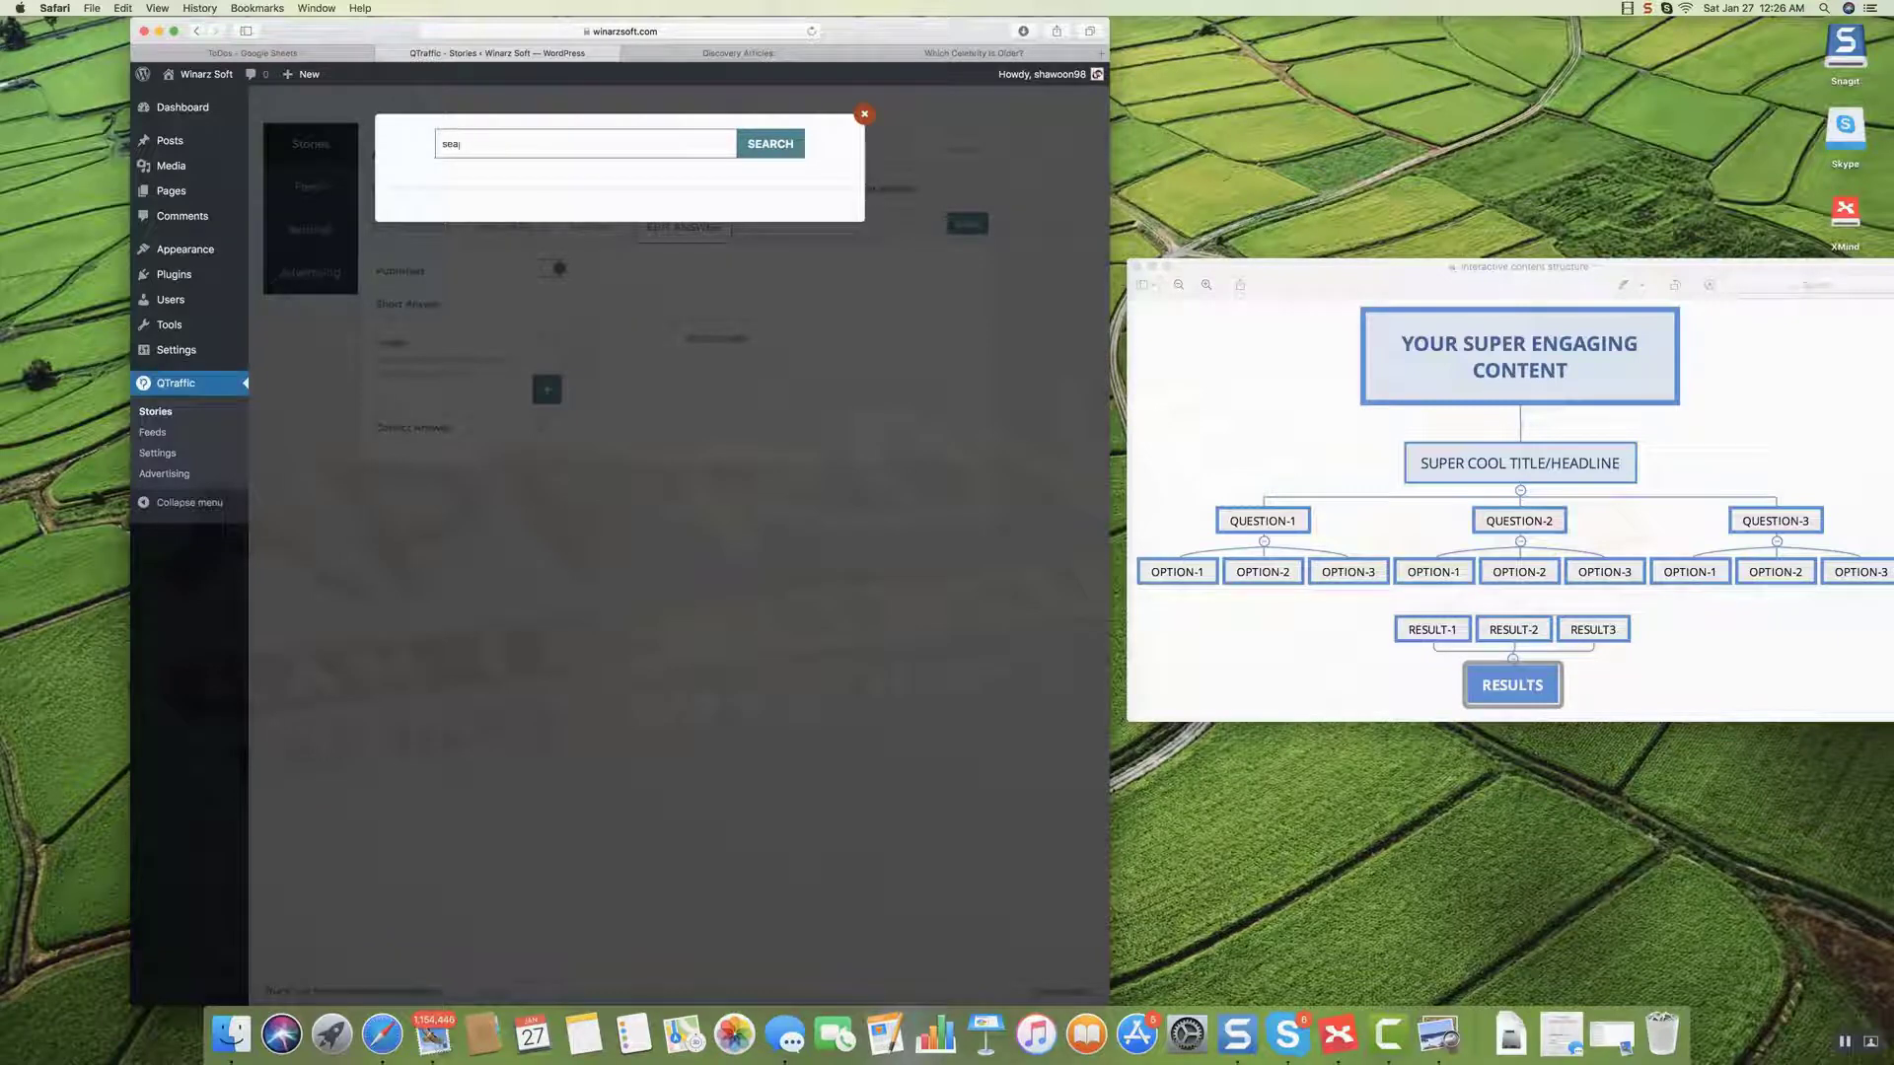
left_click(767, 143)
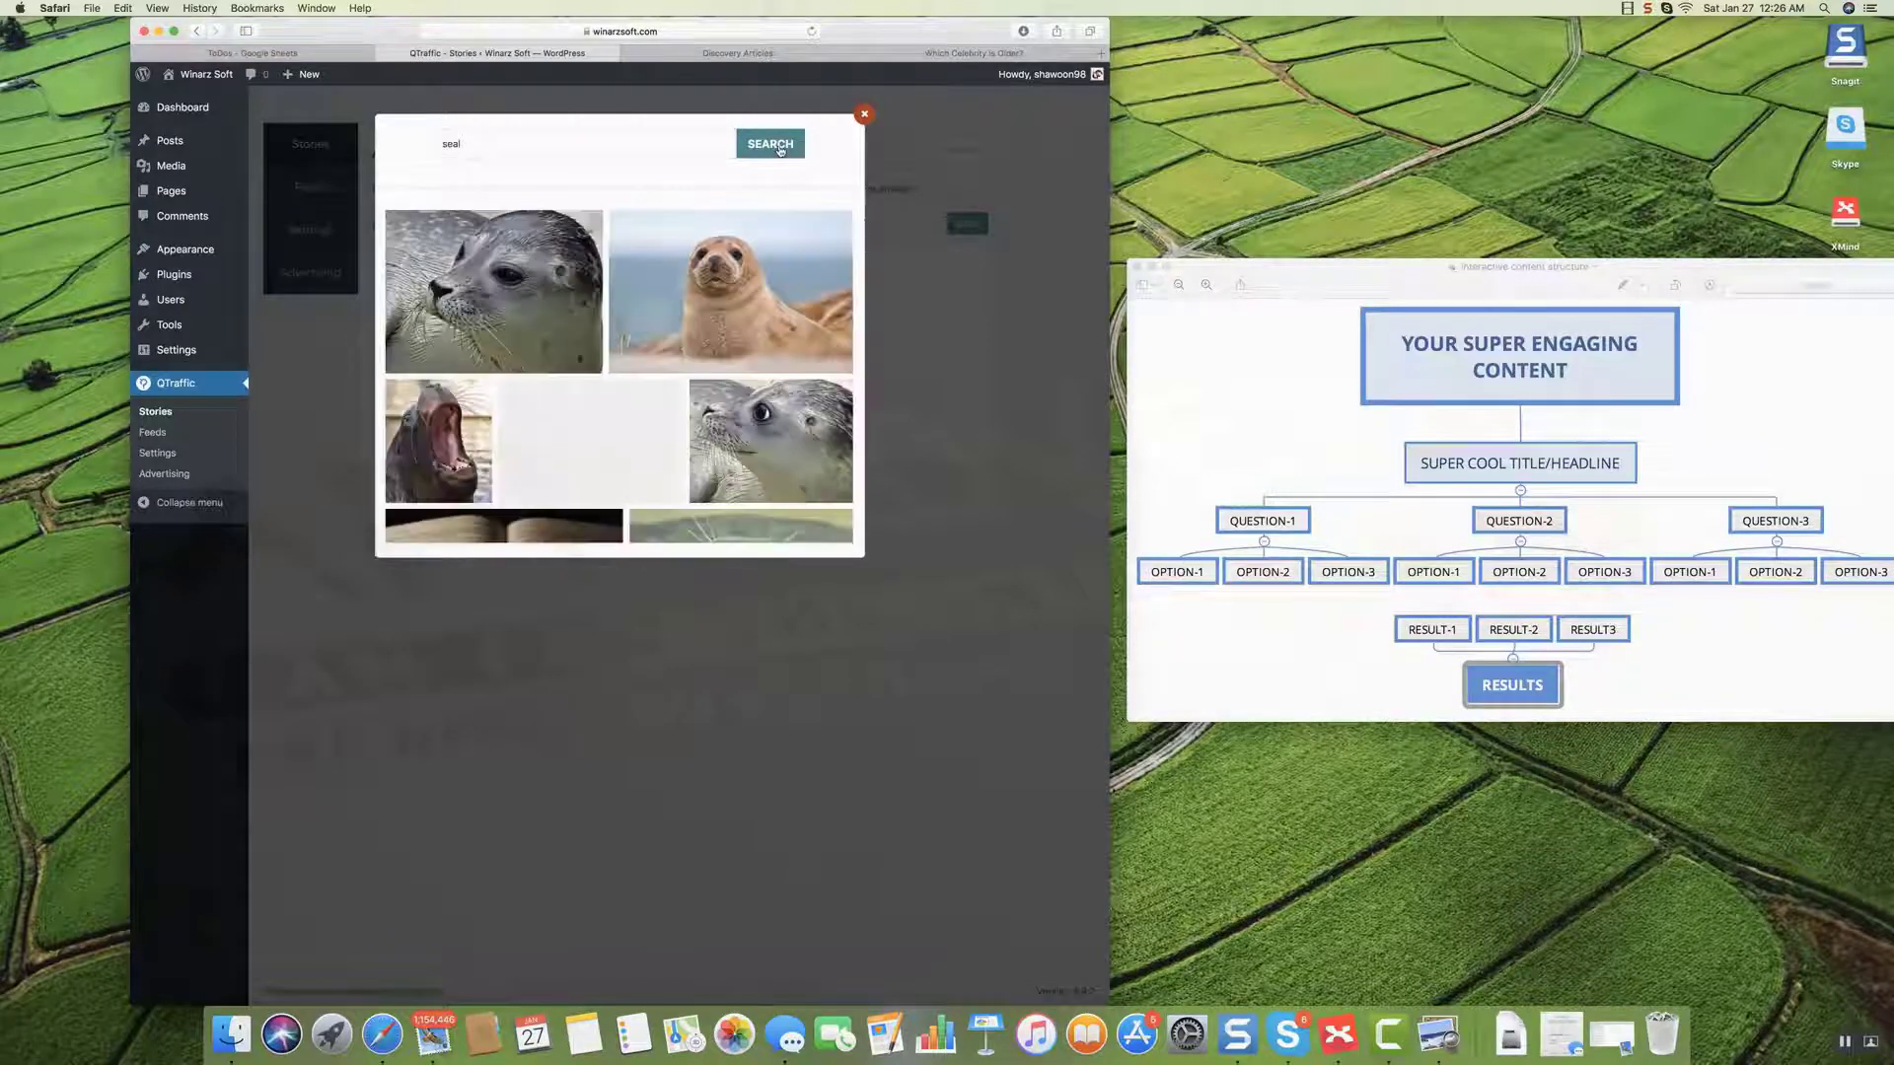
left_click(710, 290)
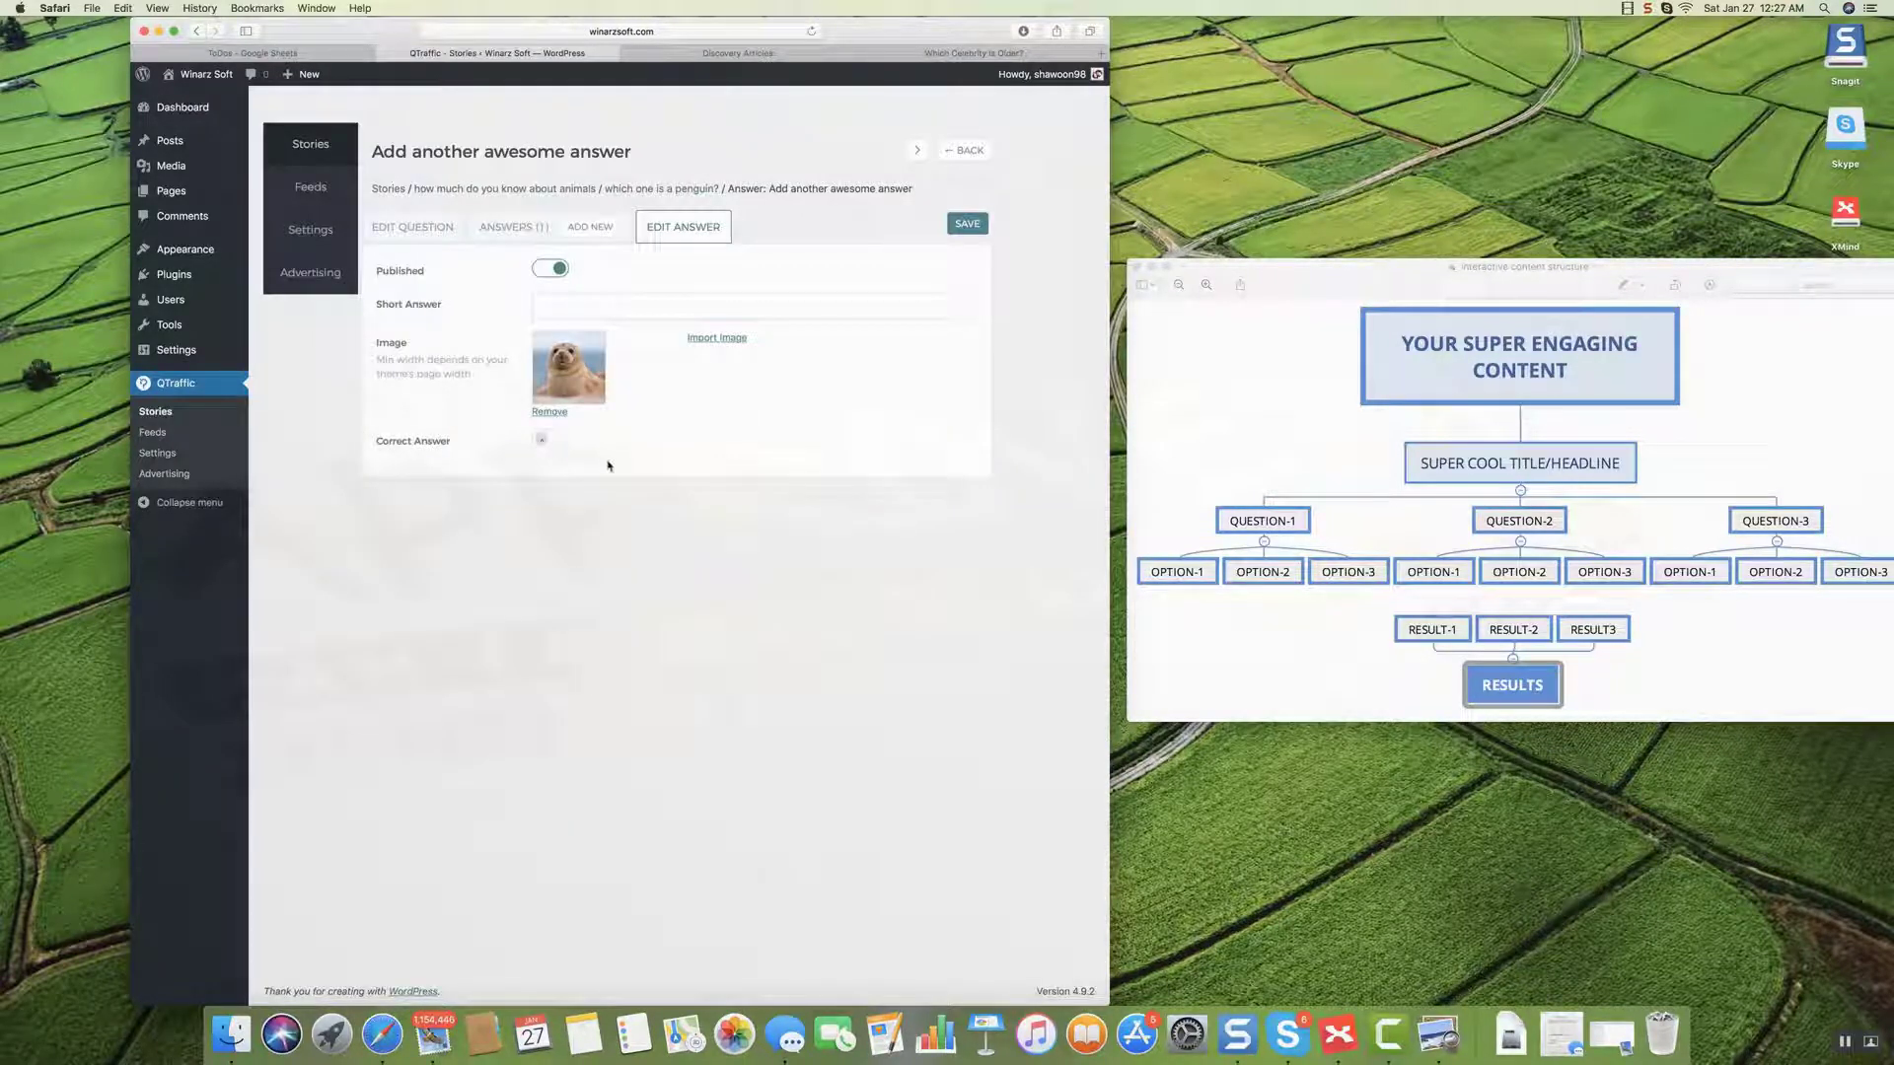
left_click(967, 227)
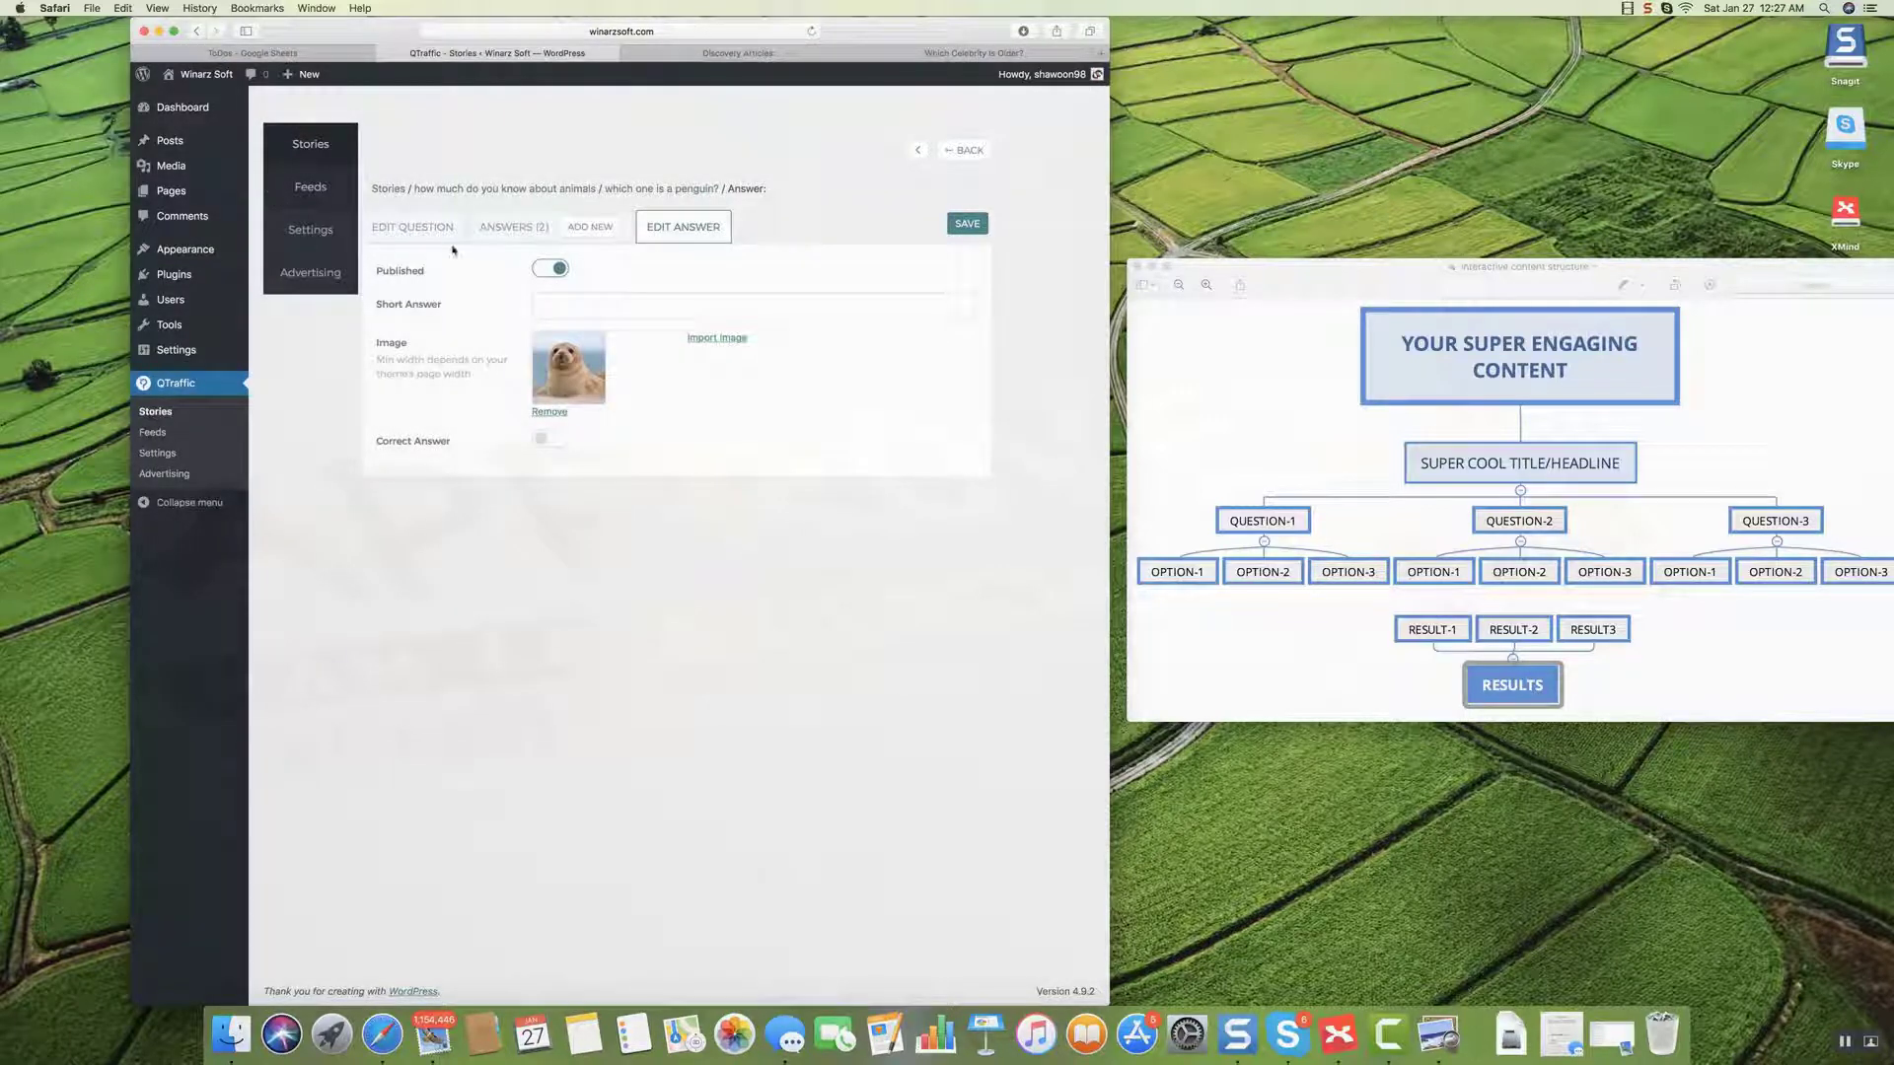
left_click(546, 191)
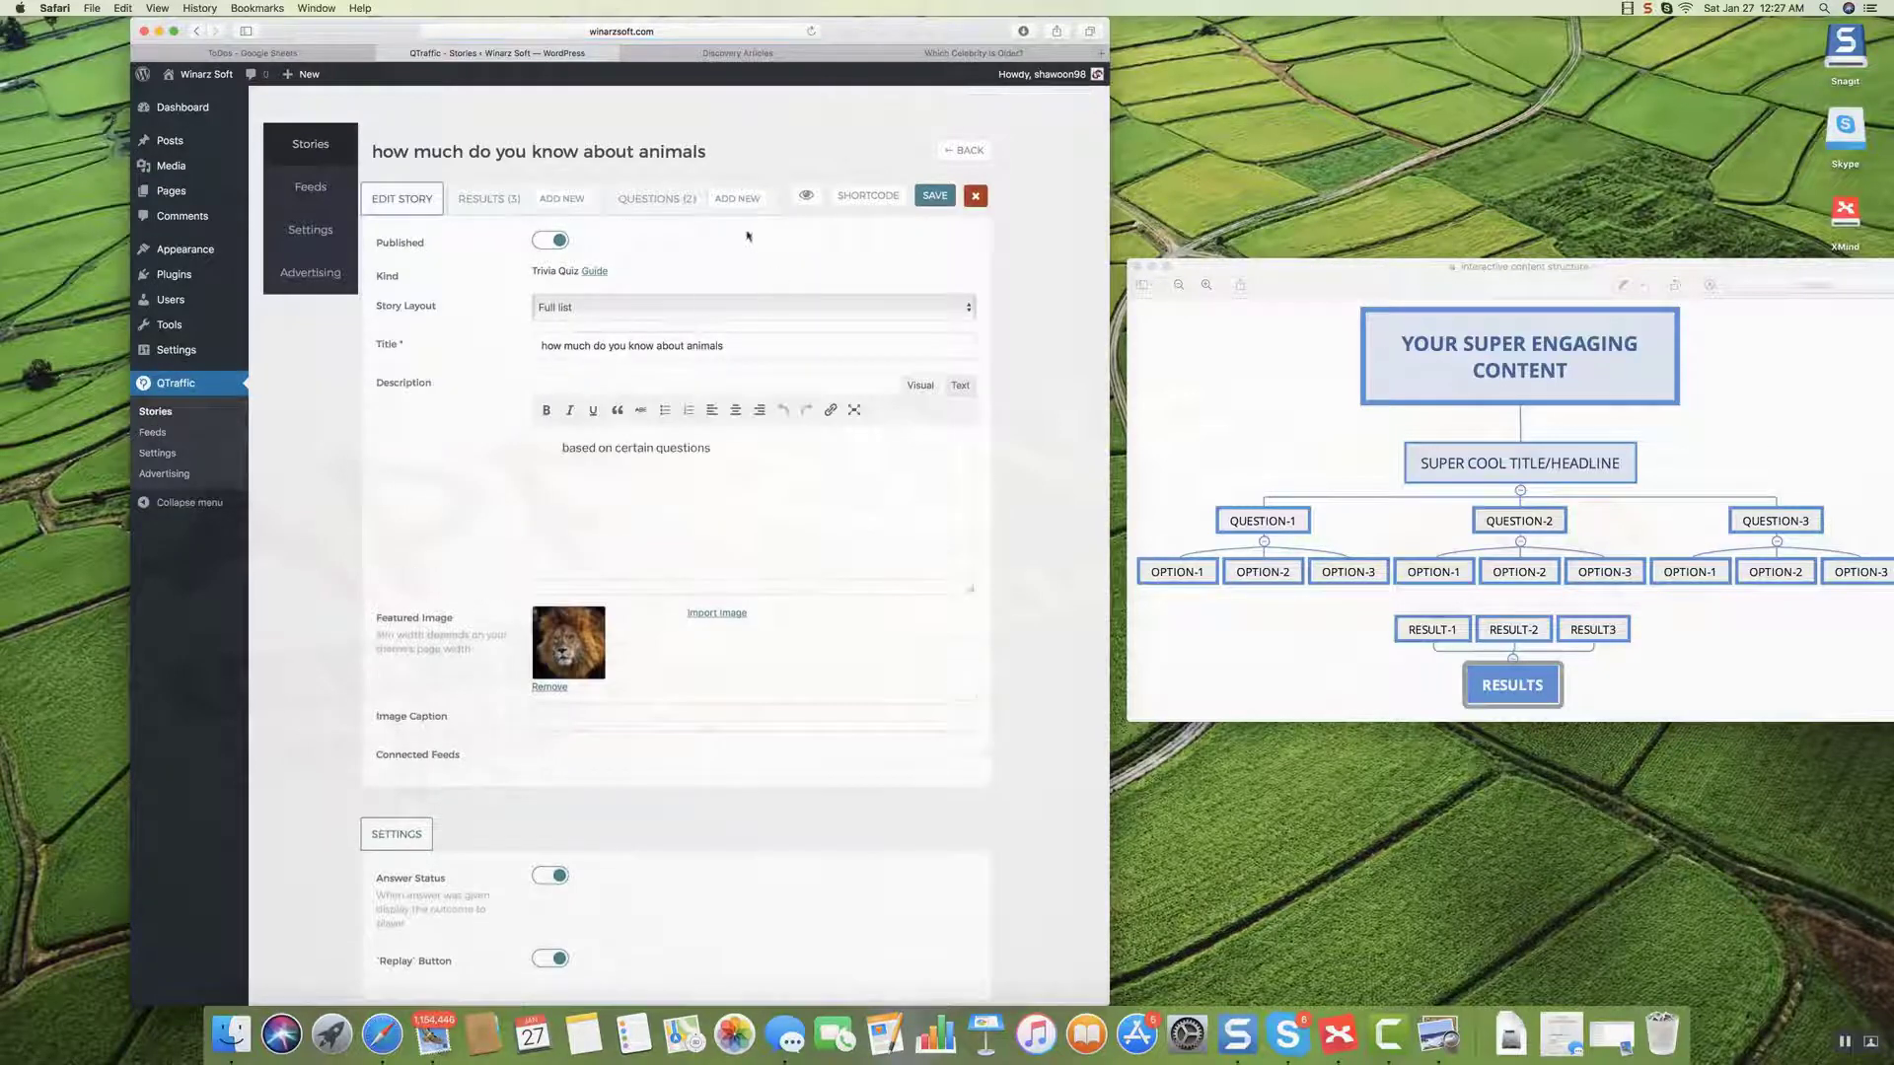
Preview the animals quiz page in a new tab, then return to the story editor.
left_click(806, 197)
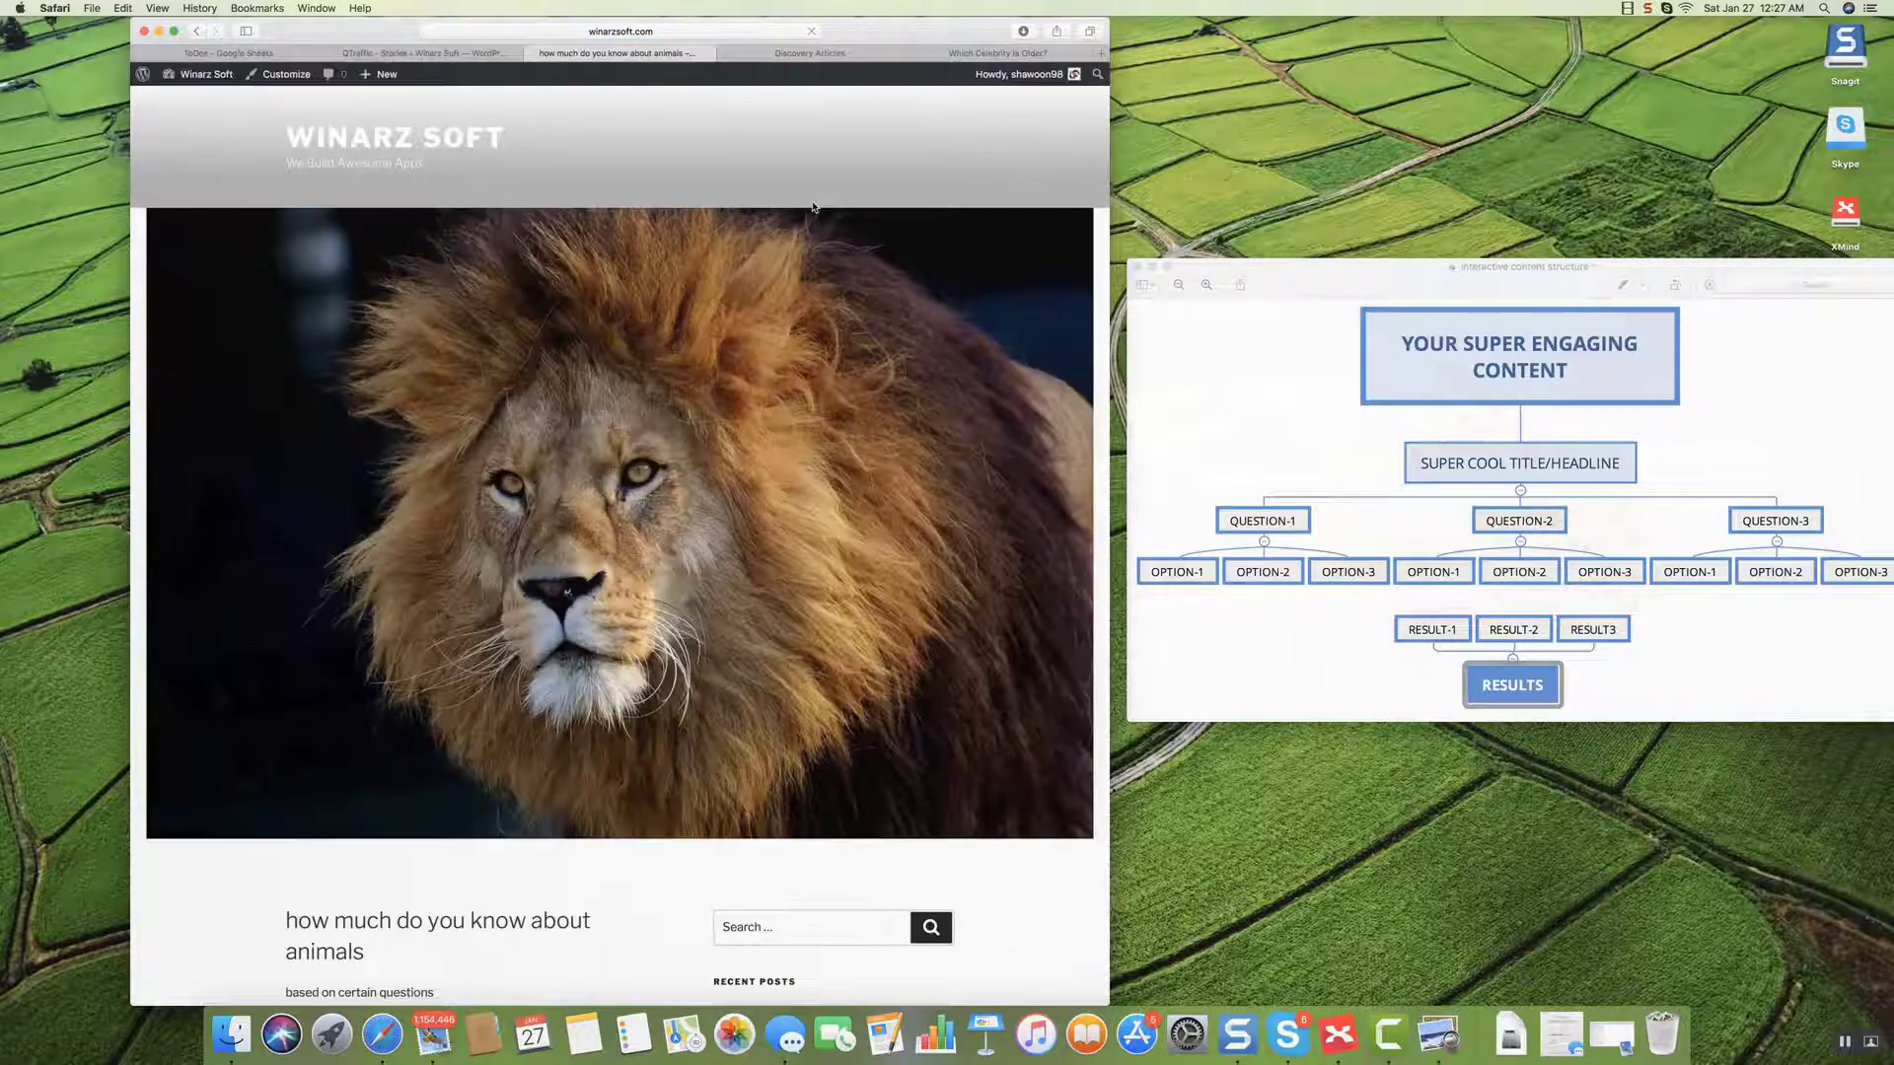
scroll(621, 355, "down", 10)
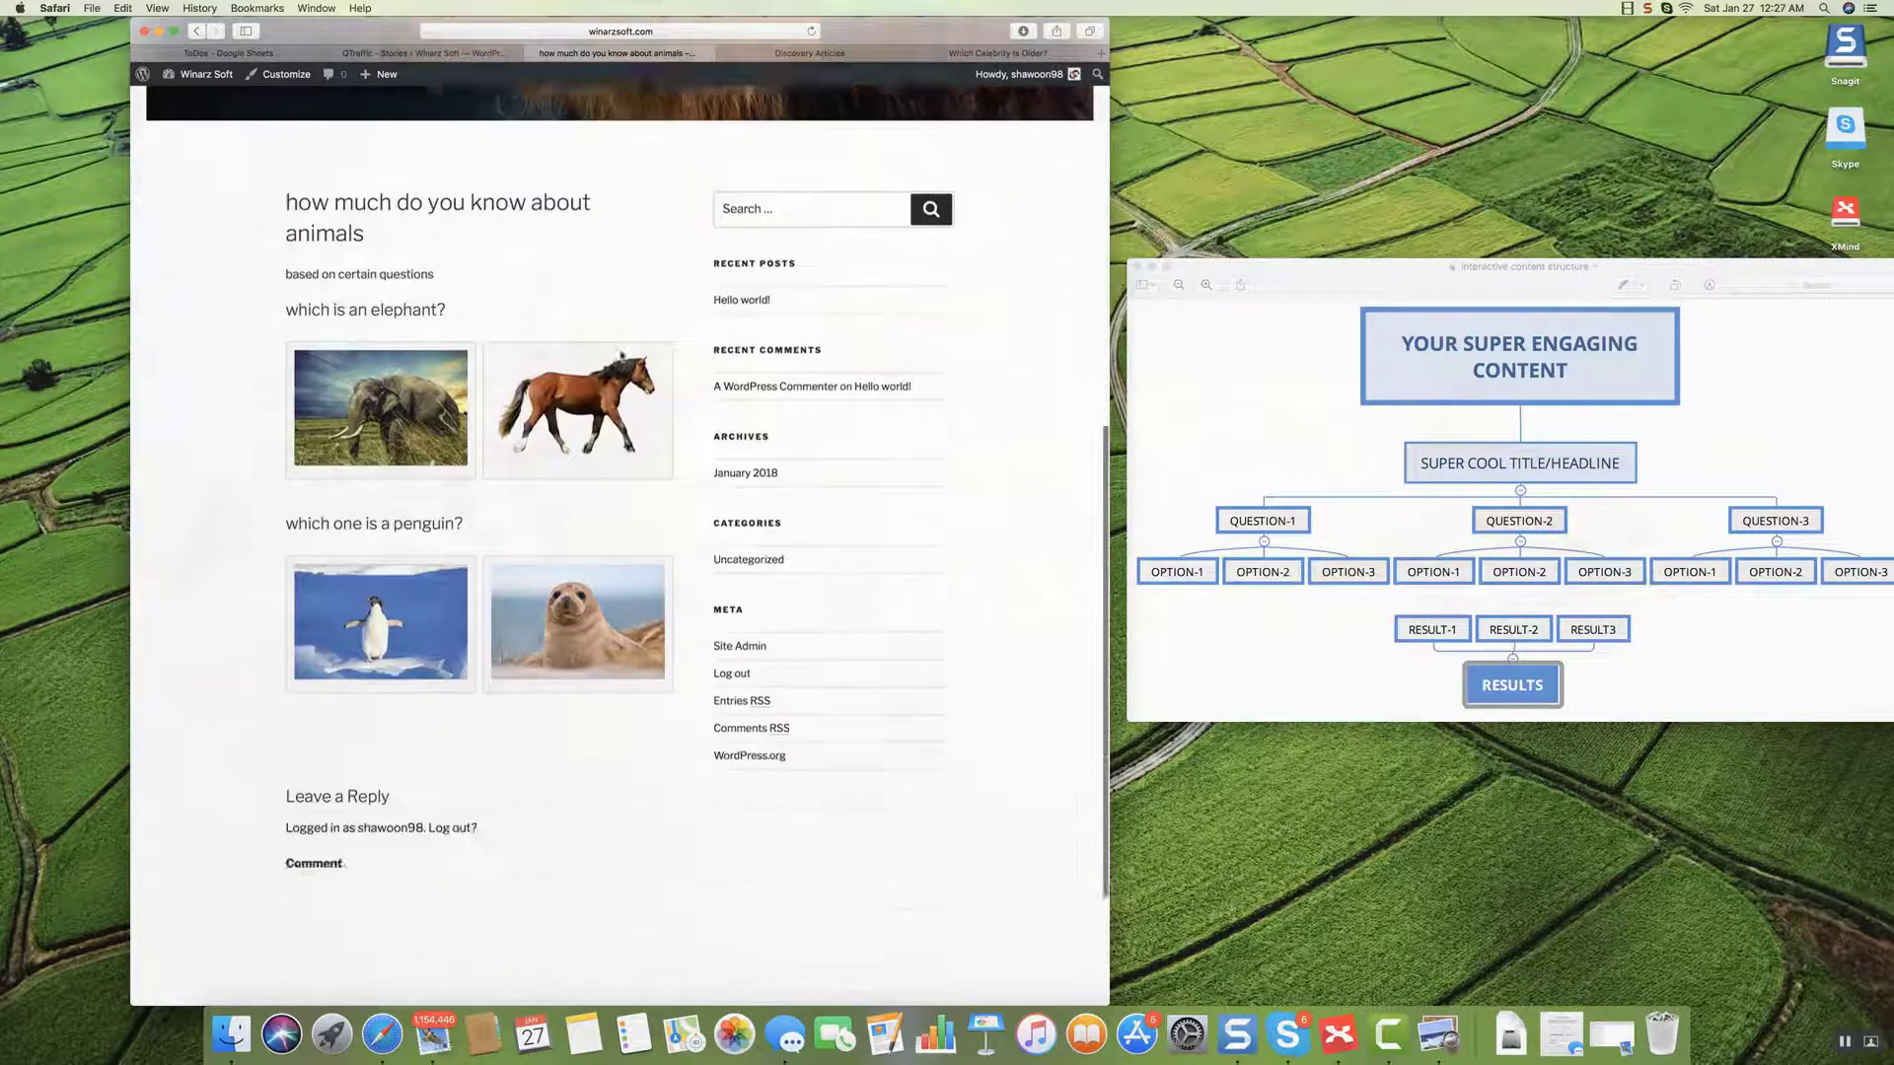
scroll(621, 355, "up", 8)
scroll(481, 67, "up", 3)
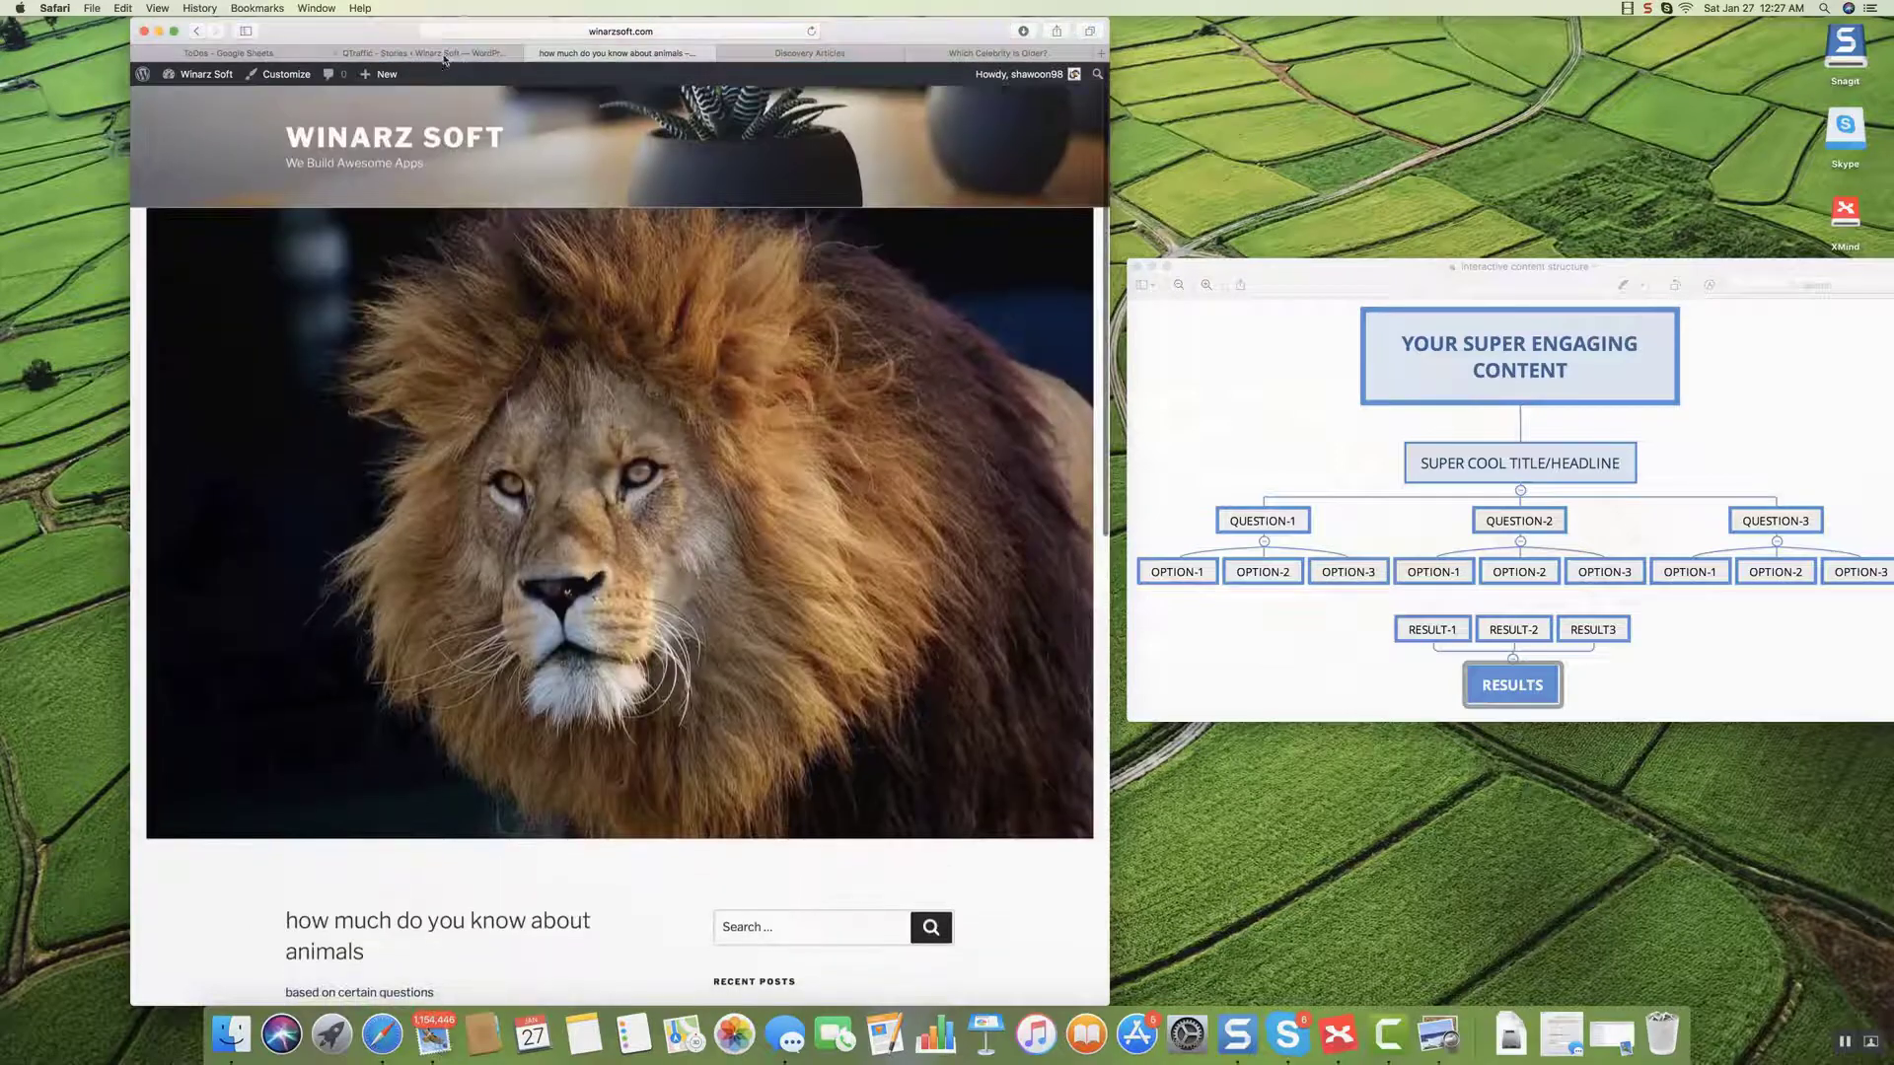
left_click(444, 55)
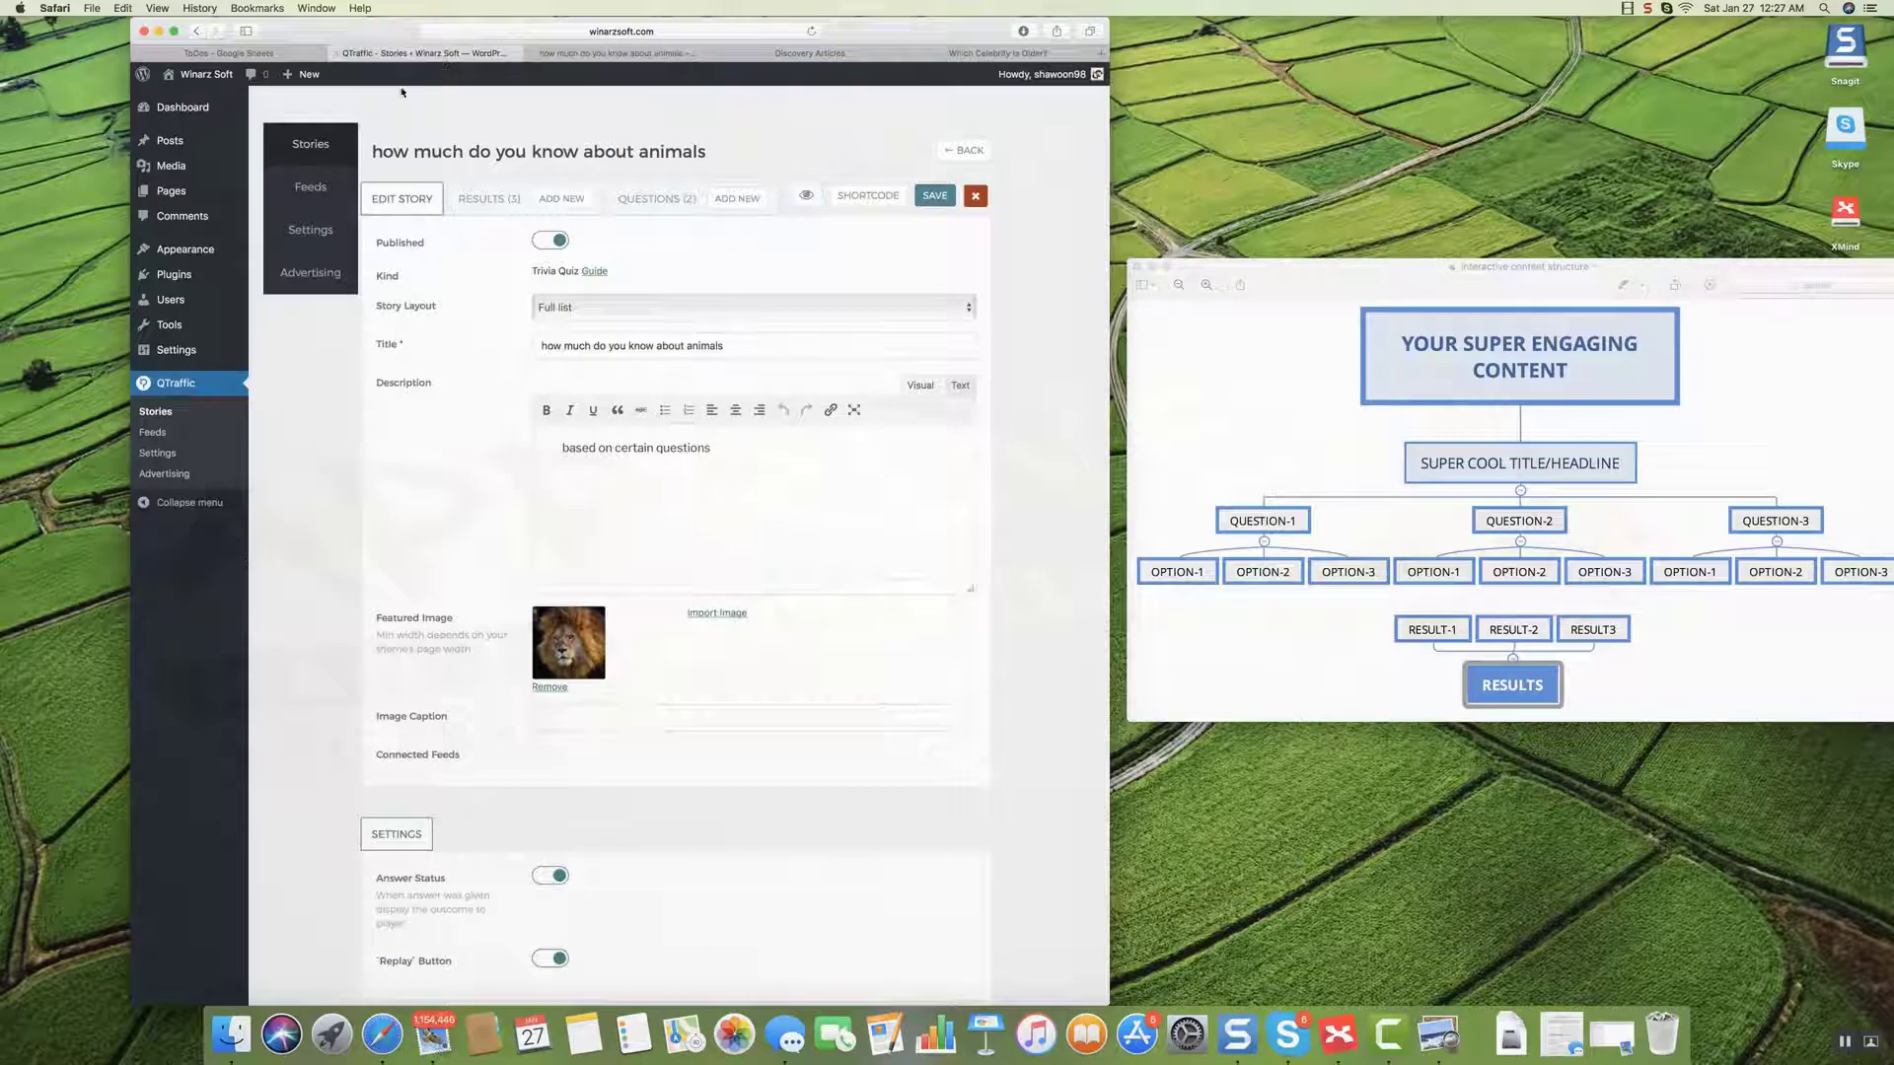
Turn on Display Opt-In Form, set Lock Quiz Results to Opt-in form, and save.
left_click(312, 235)
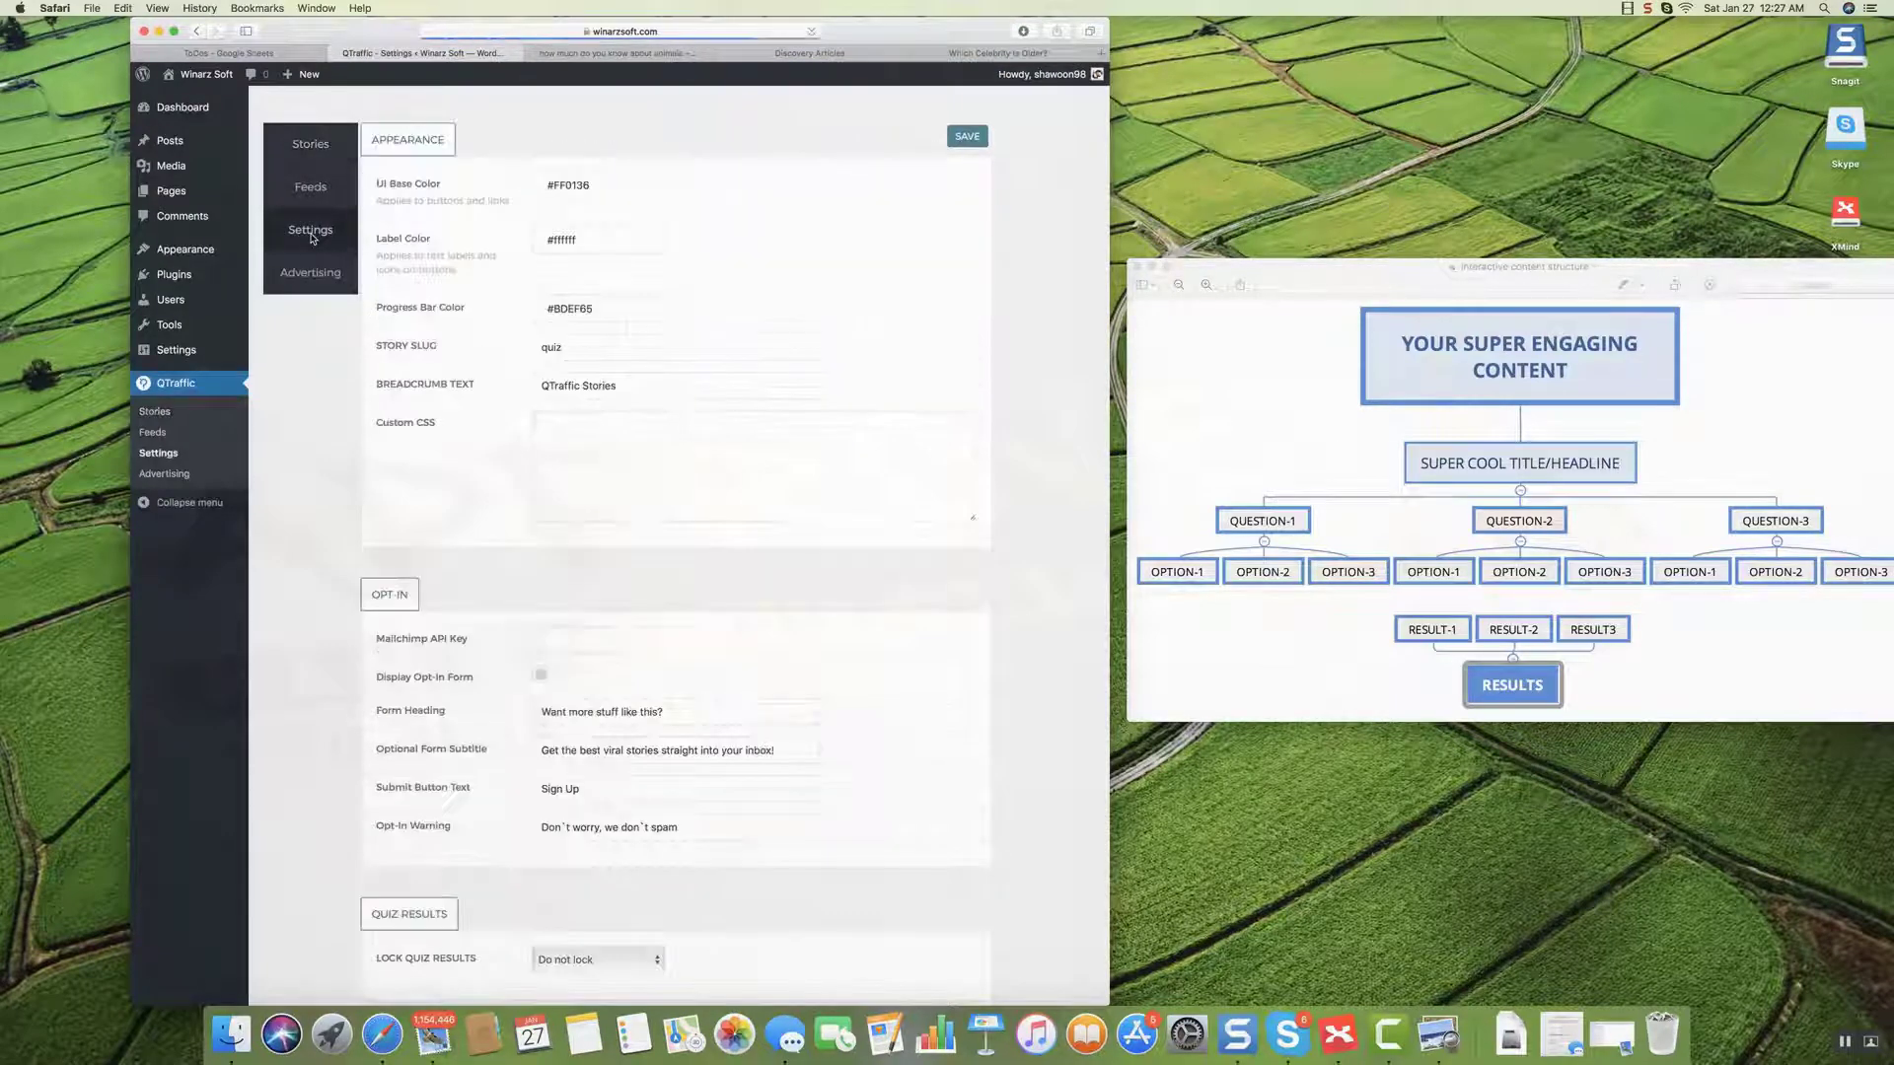
scroll(385, 375, "down", 5)
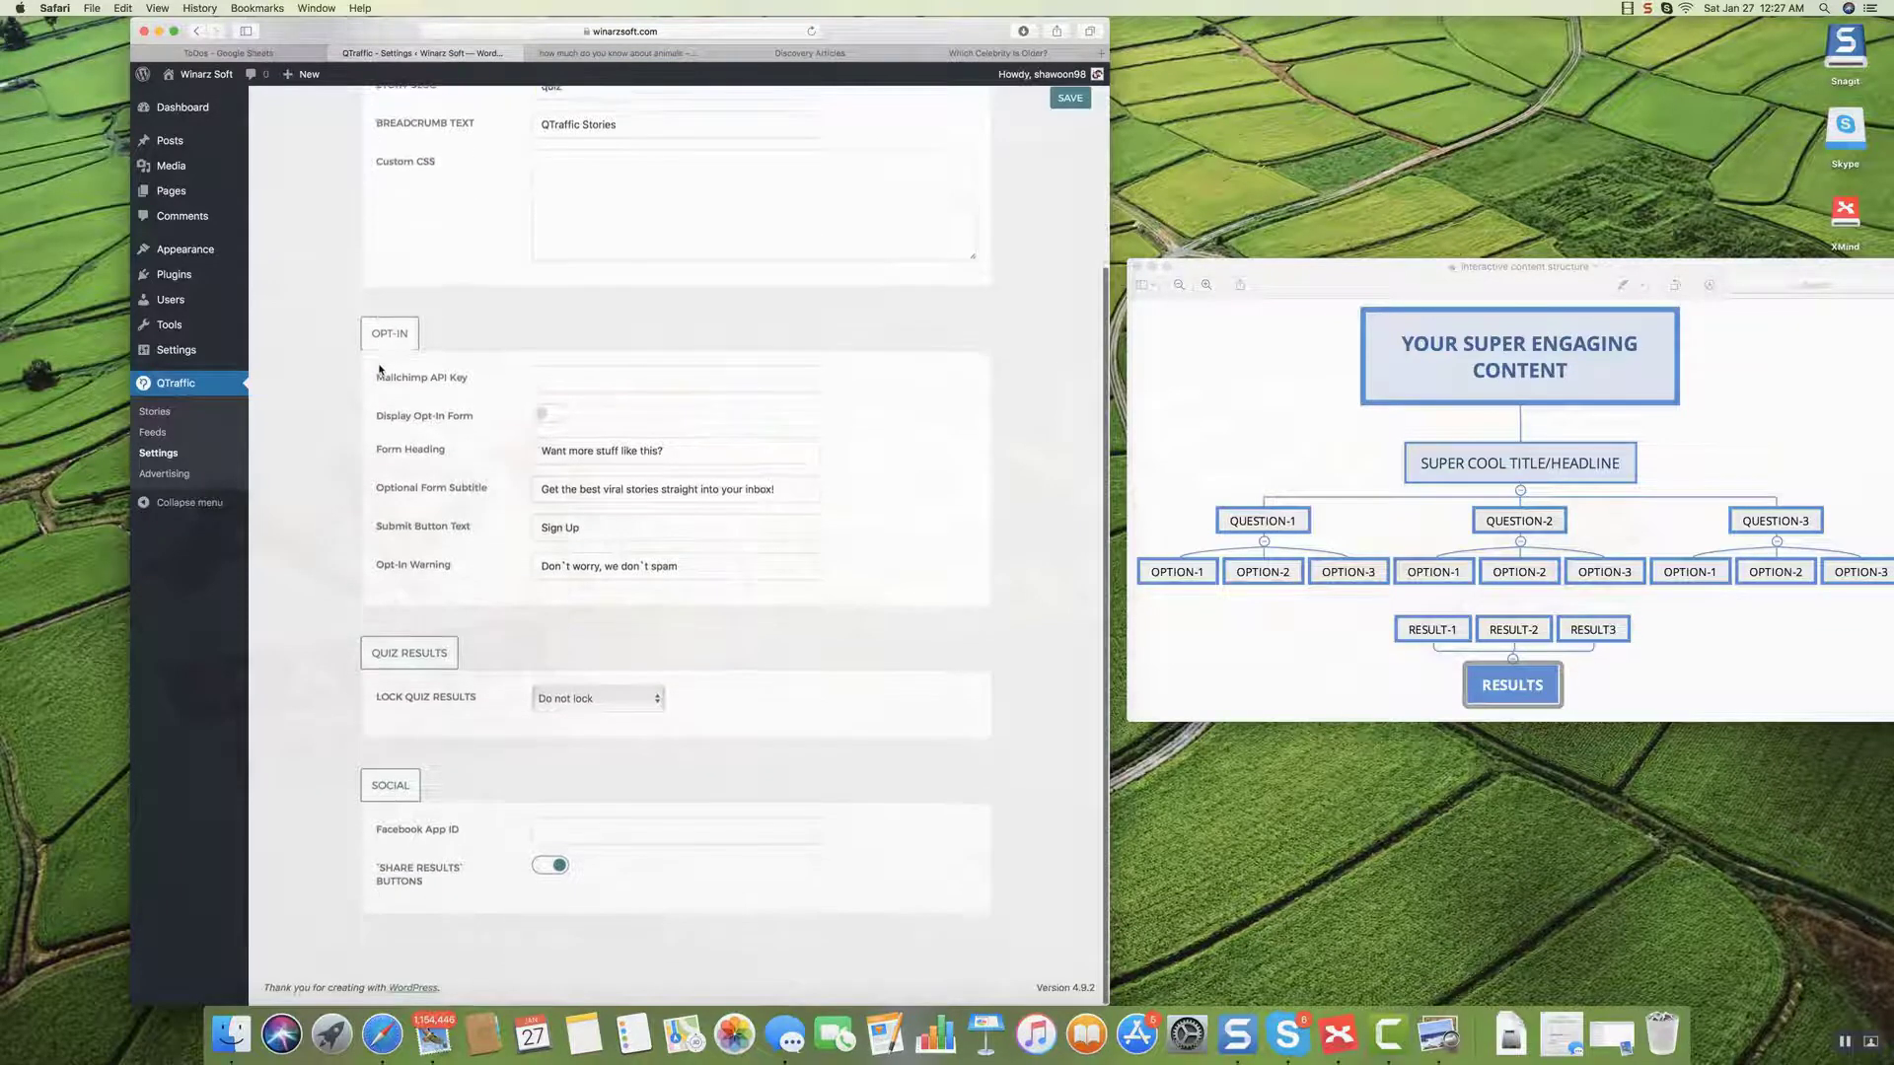
left_click(552, 419)
scroll(557, 493, "up", 2)
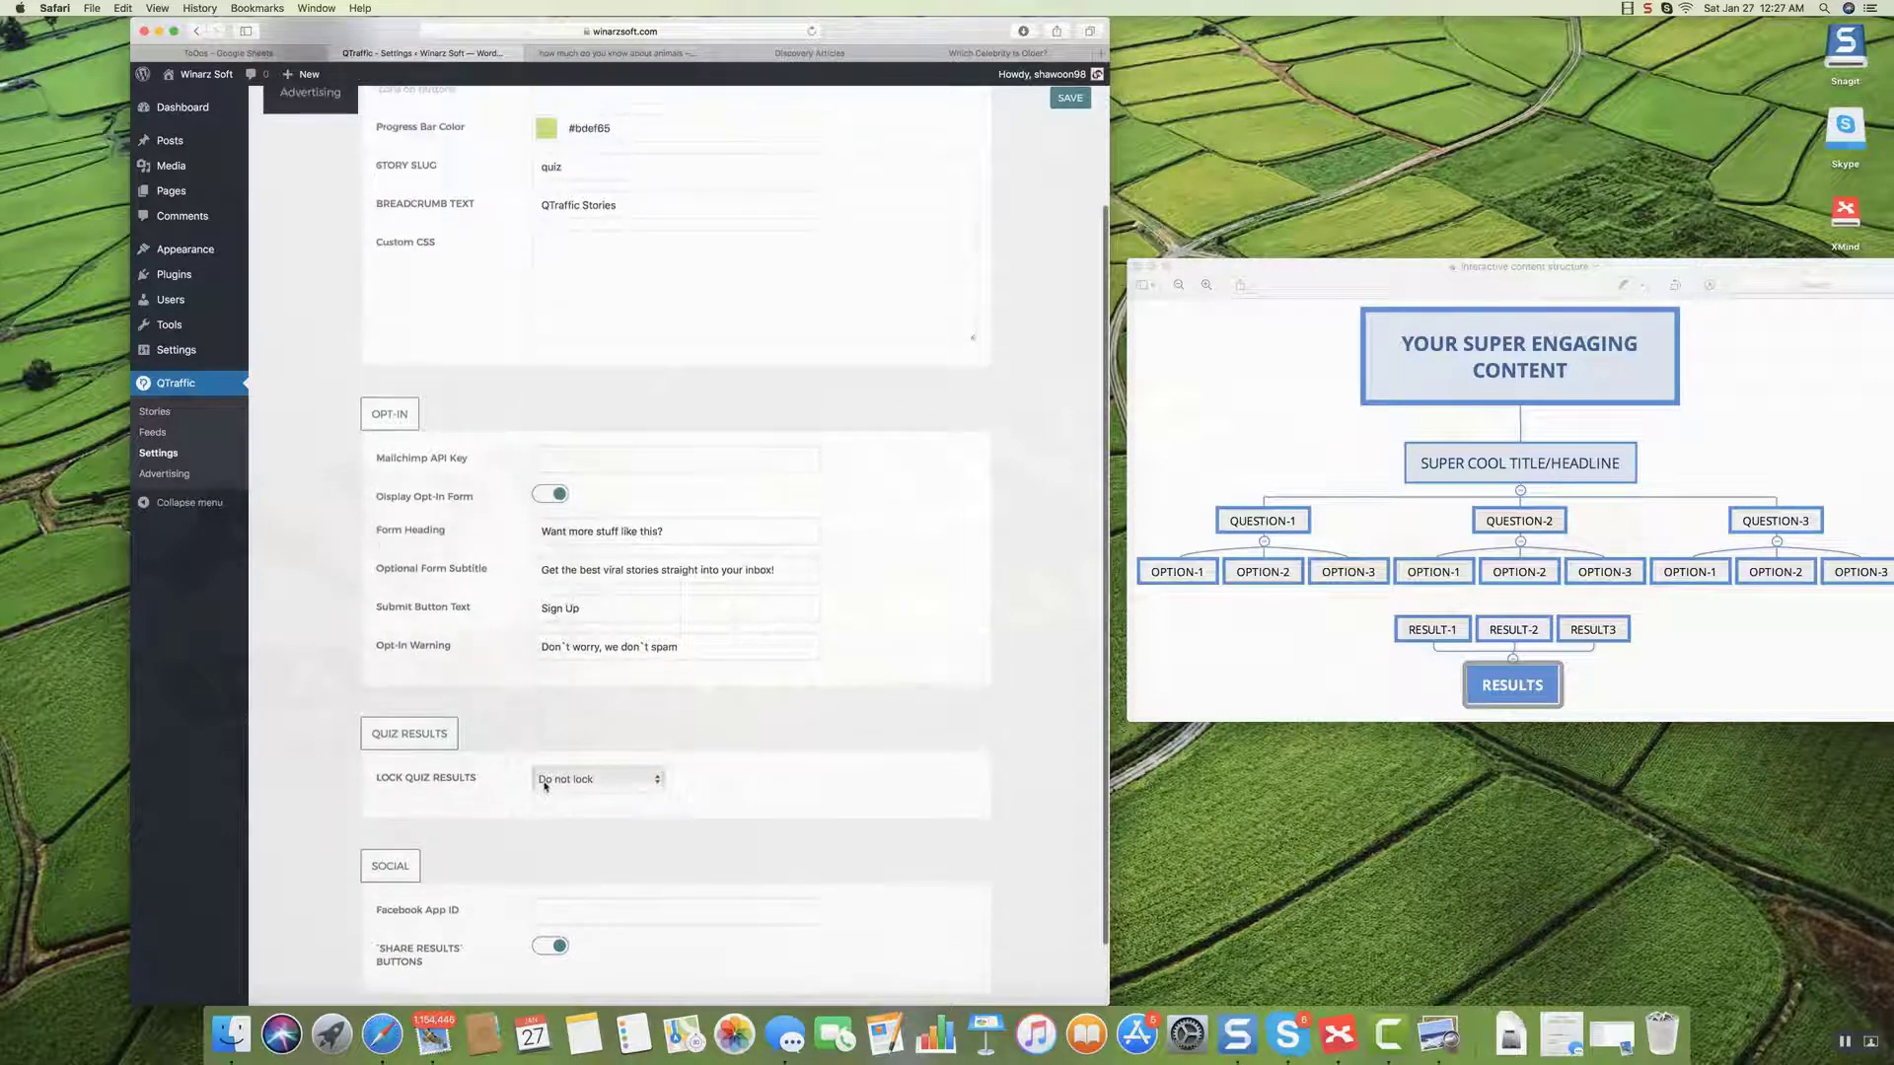
left_click(589, 781)
left_click(587, 795)
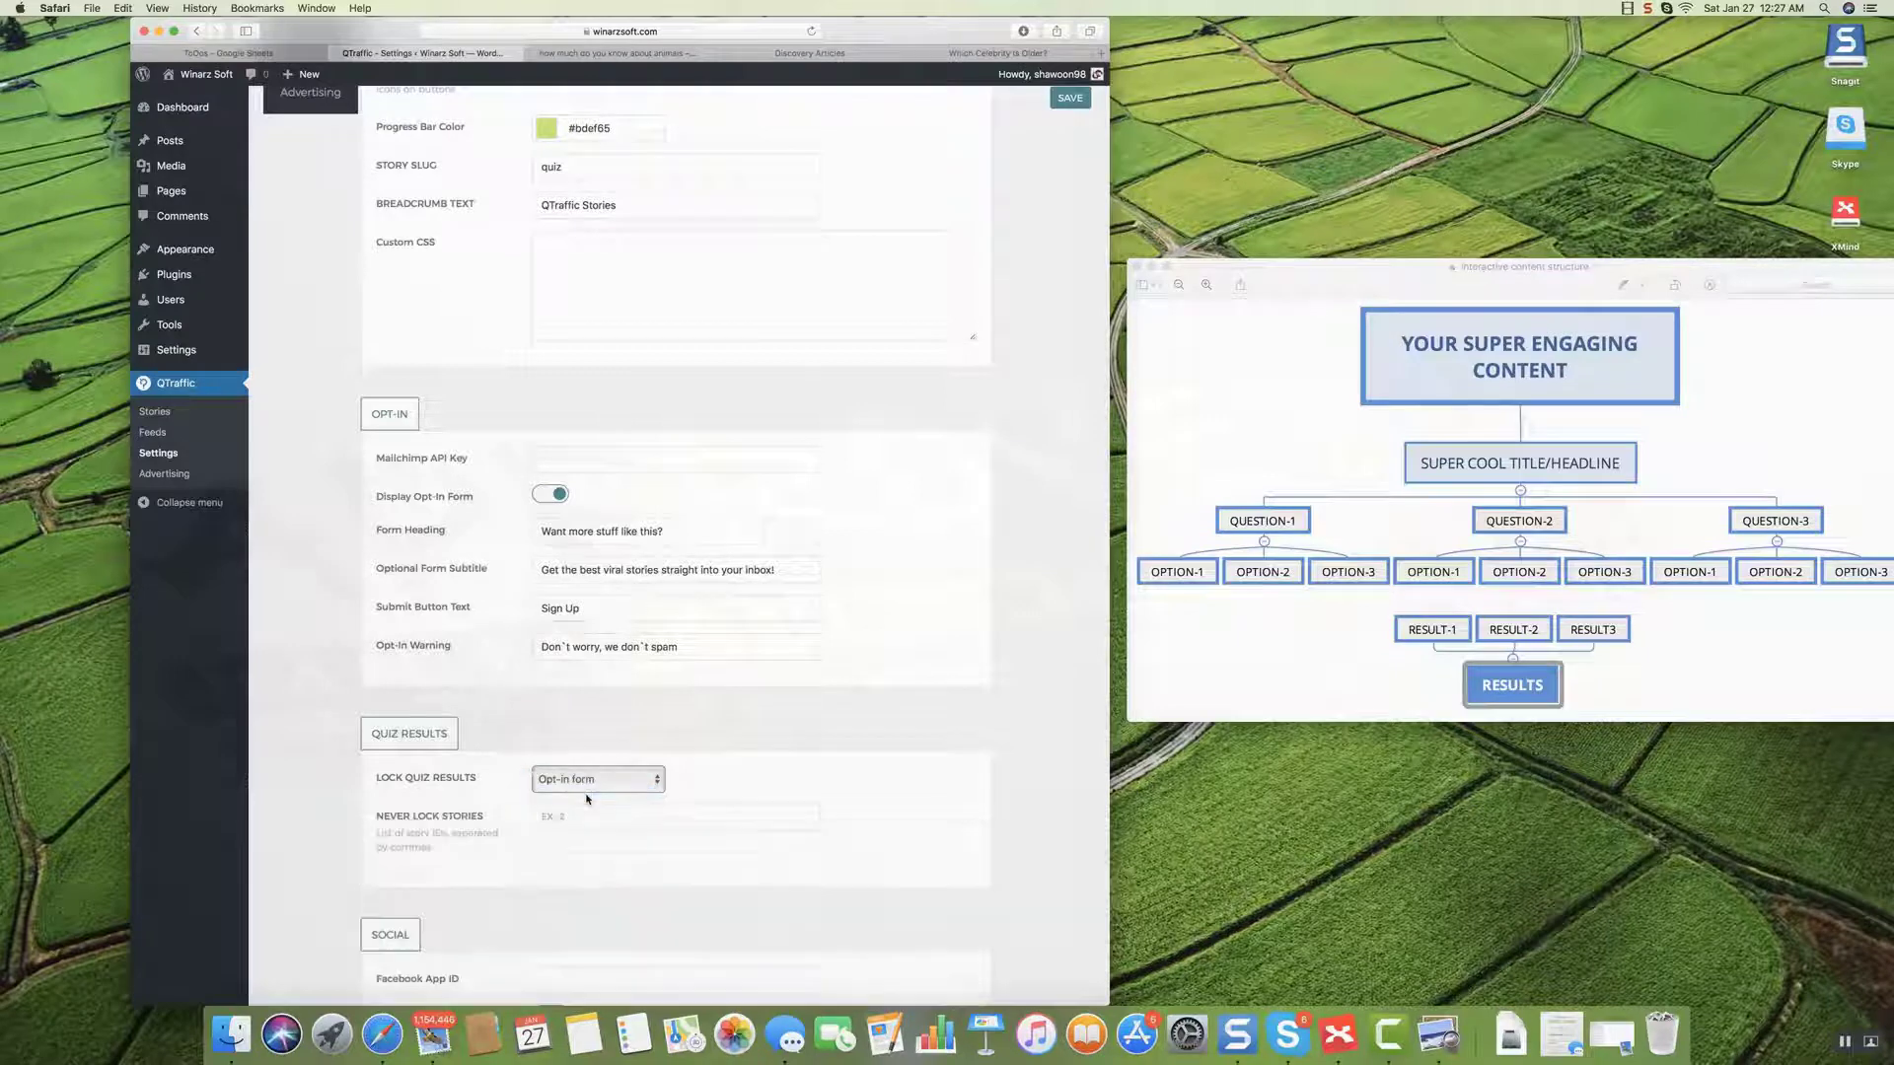
left_click(1072, 99)
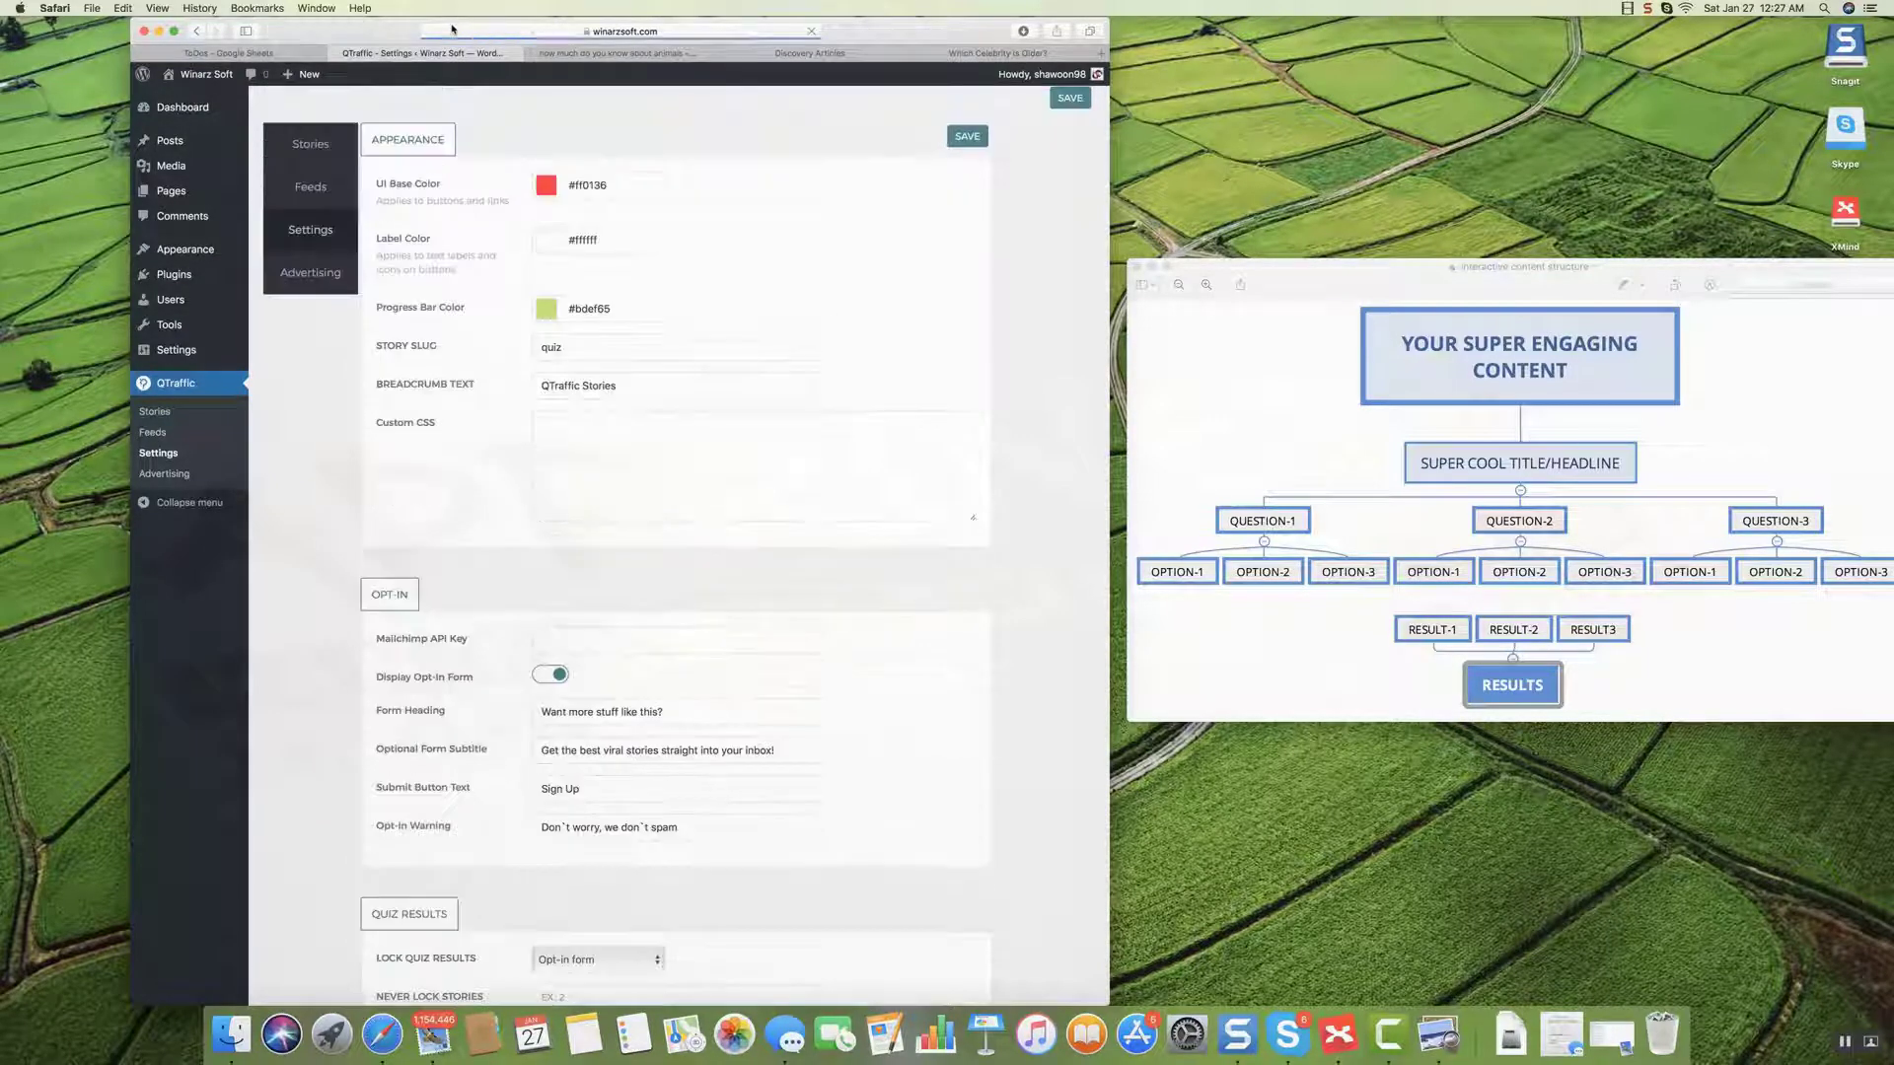
From the Stories list, show the animals quiz's shortcode [qtraffic quizid=2][/qtraffic] and select it for copying.
left_click(166, 412)
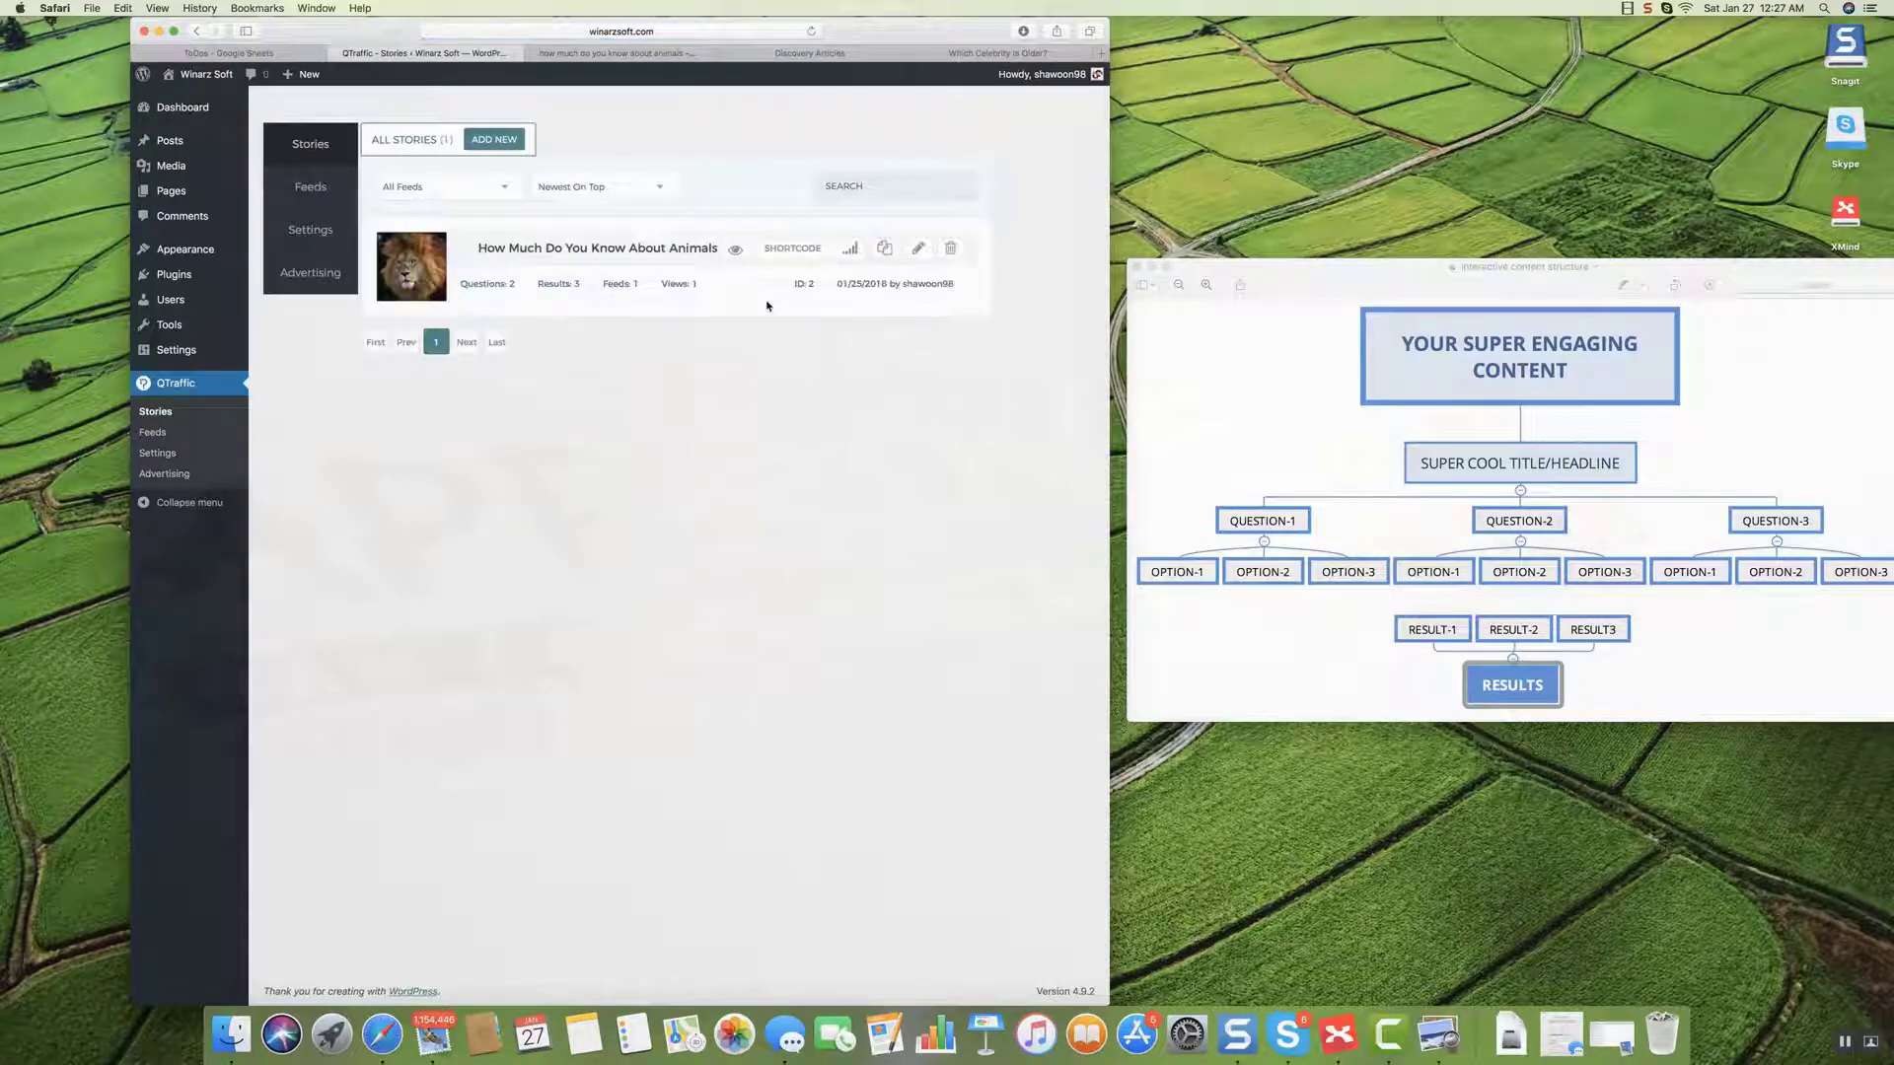
left_click(794, 248)
left_click_drag(644, 532, 504, 534)
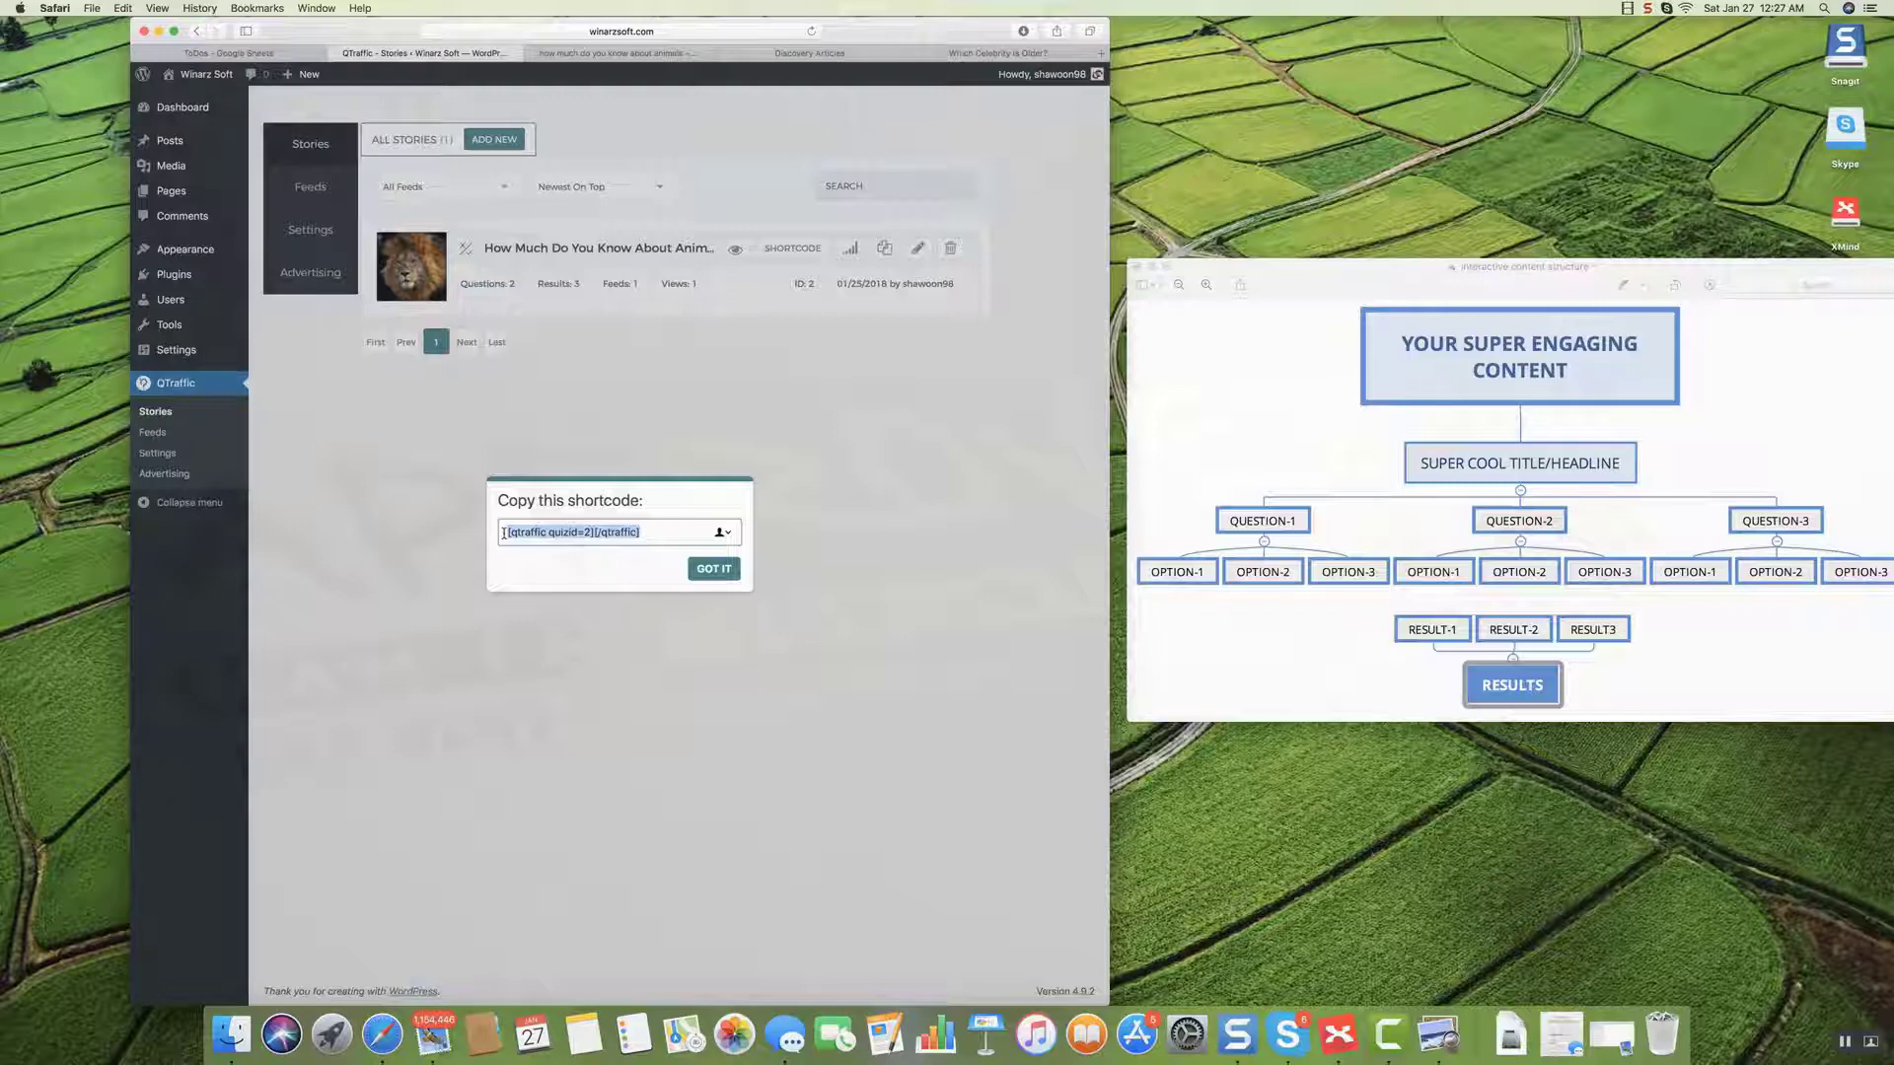
Publish a new post titled 'Trivia Quiz Test- How much do you know about animals' with the pasted quiz shortcode.
left_click(172, 146)
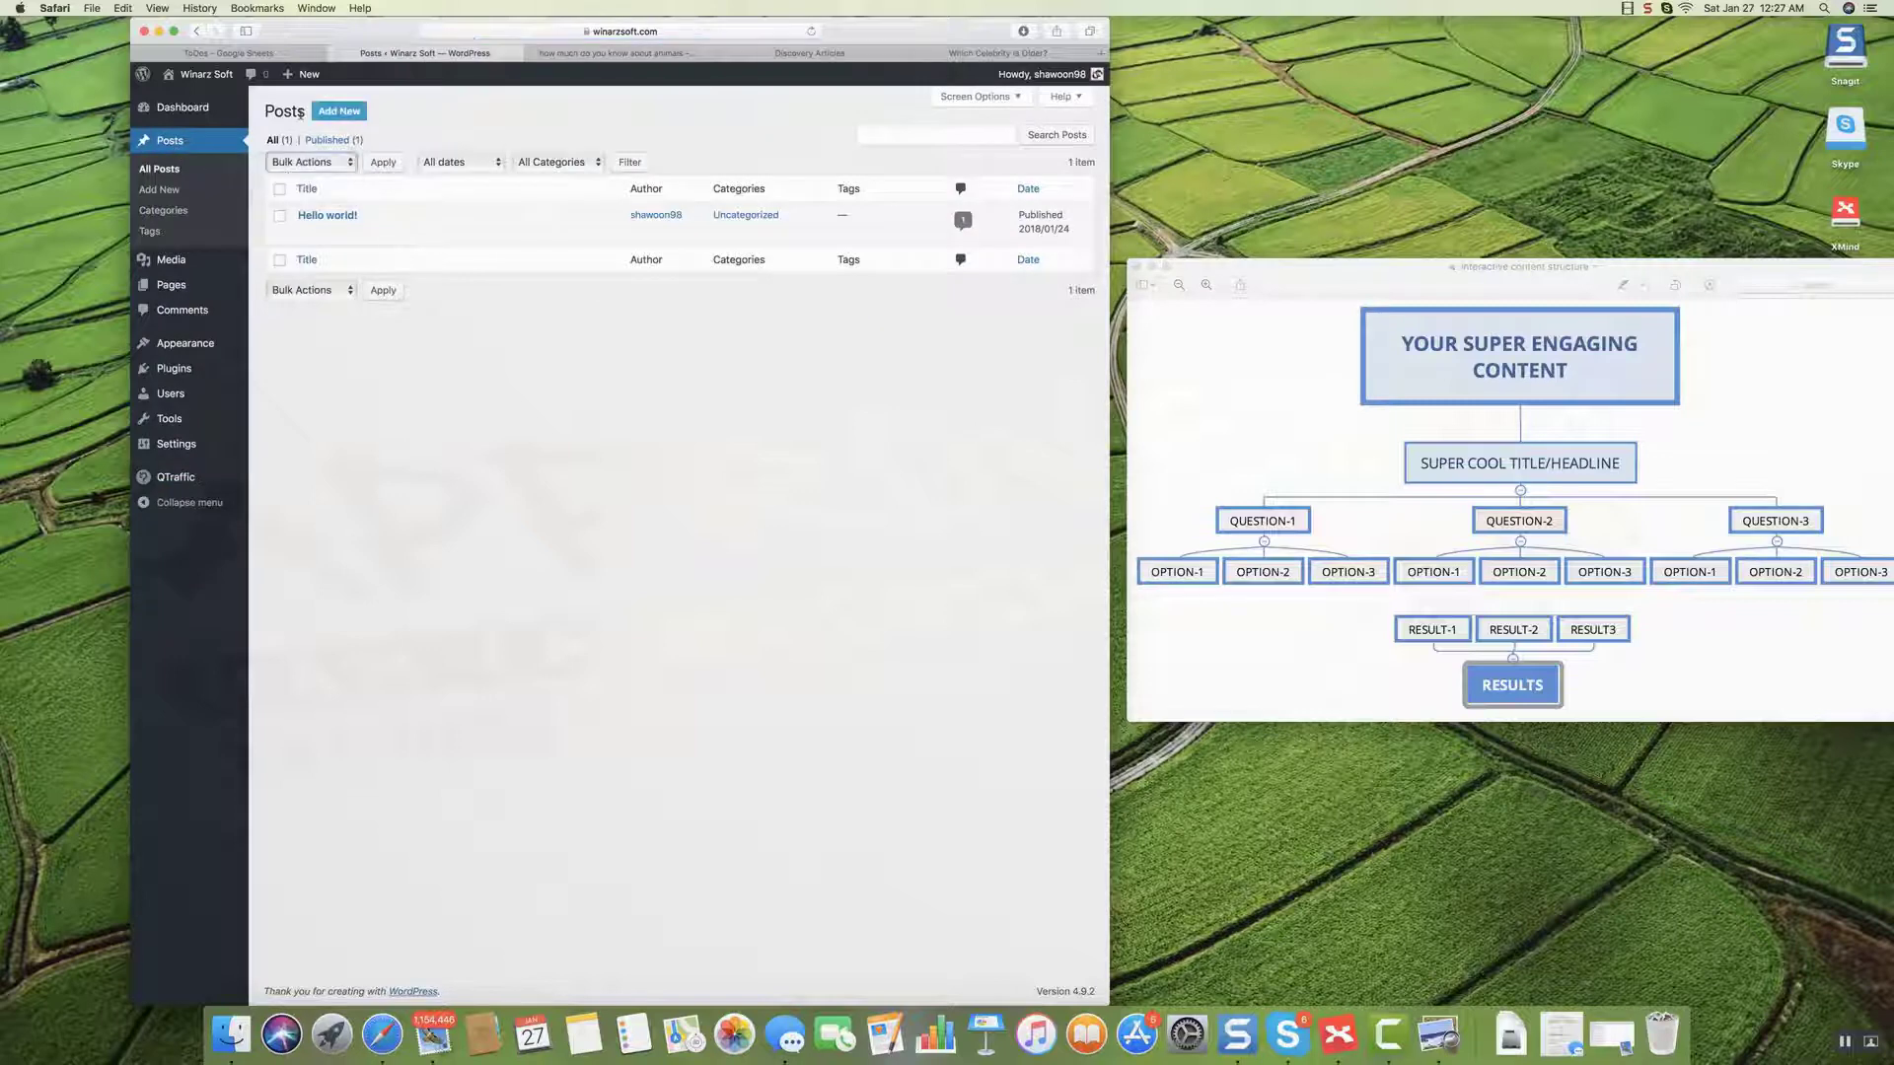
left_click(338, 111)
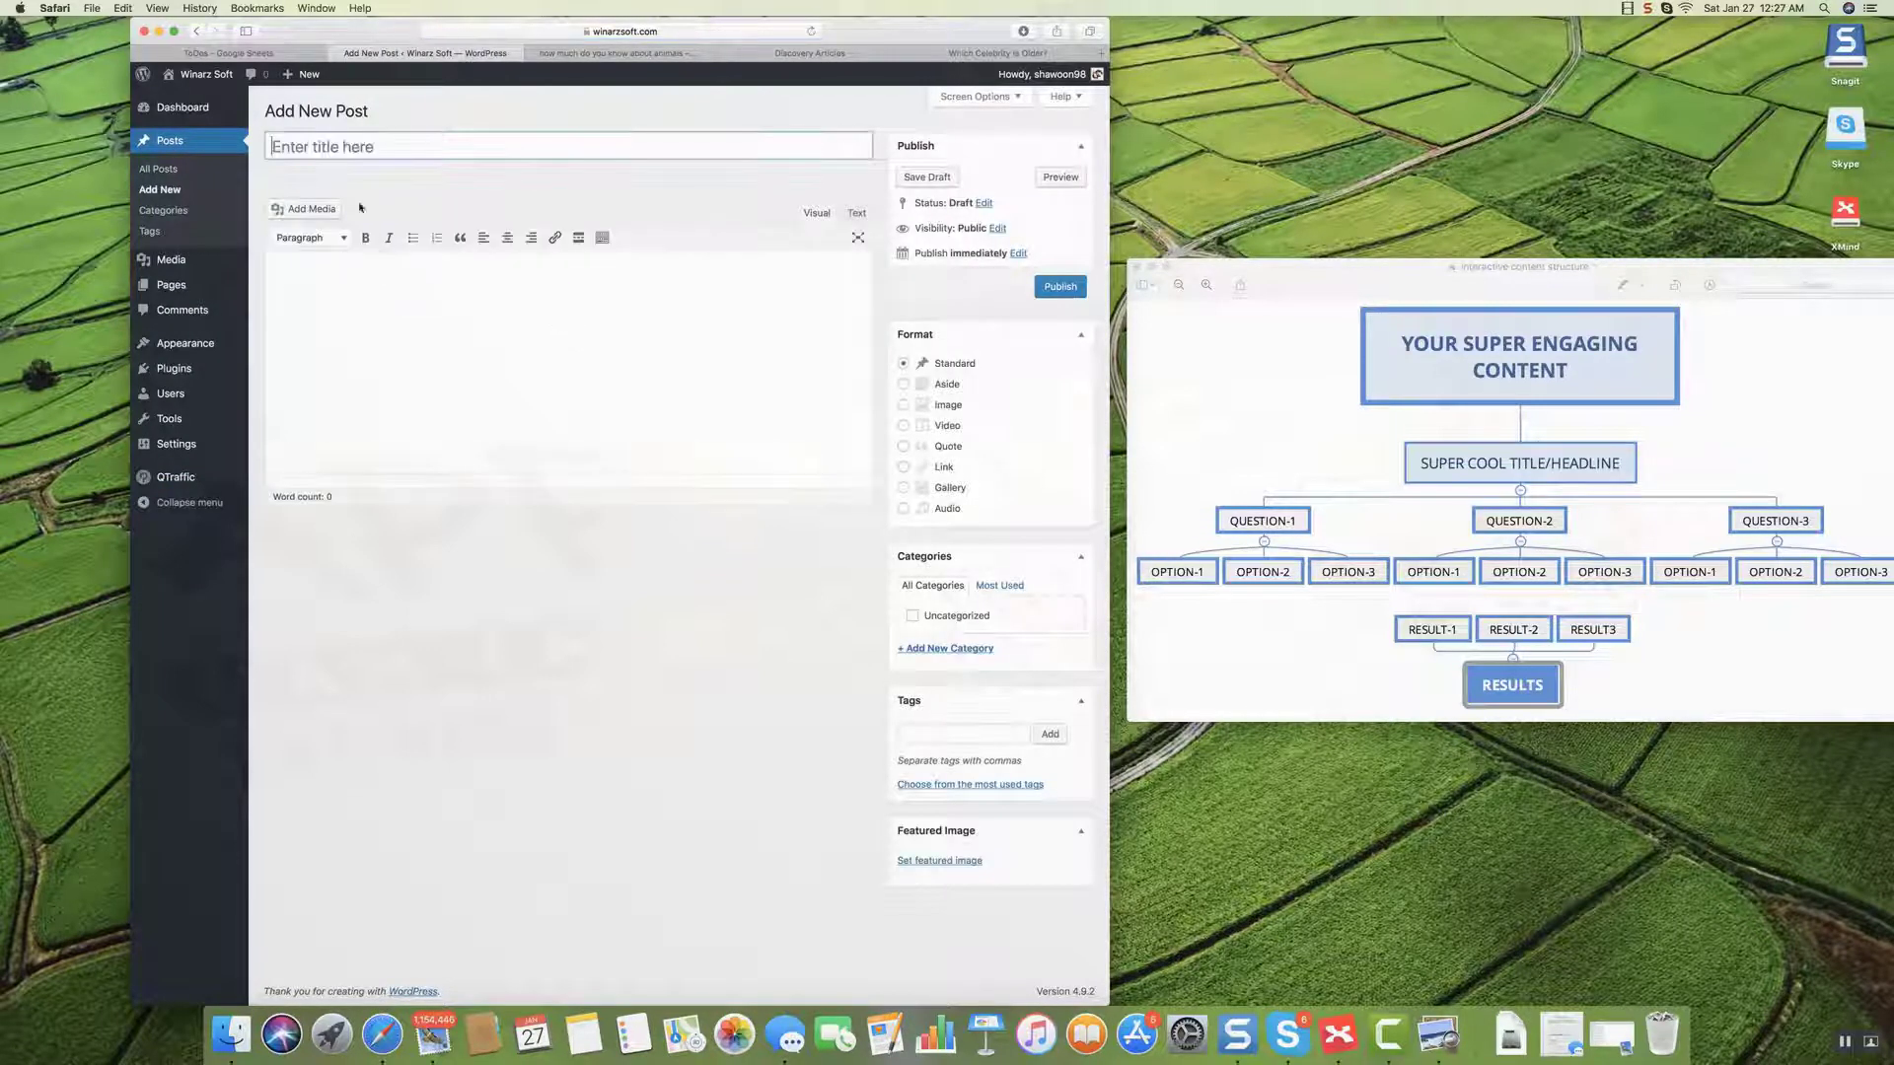
type("Trivia Quiz Test- How much")
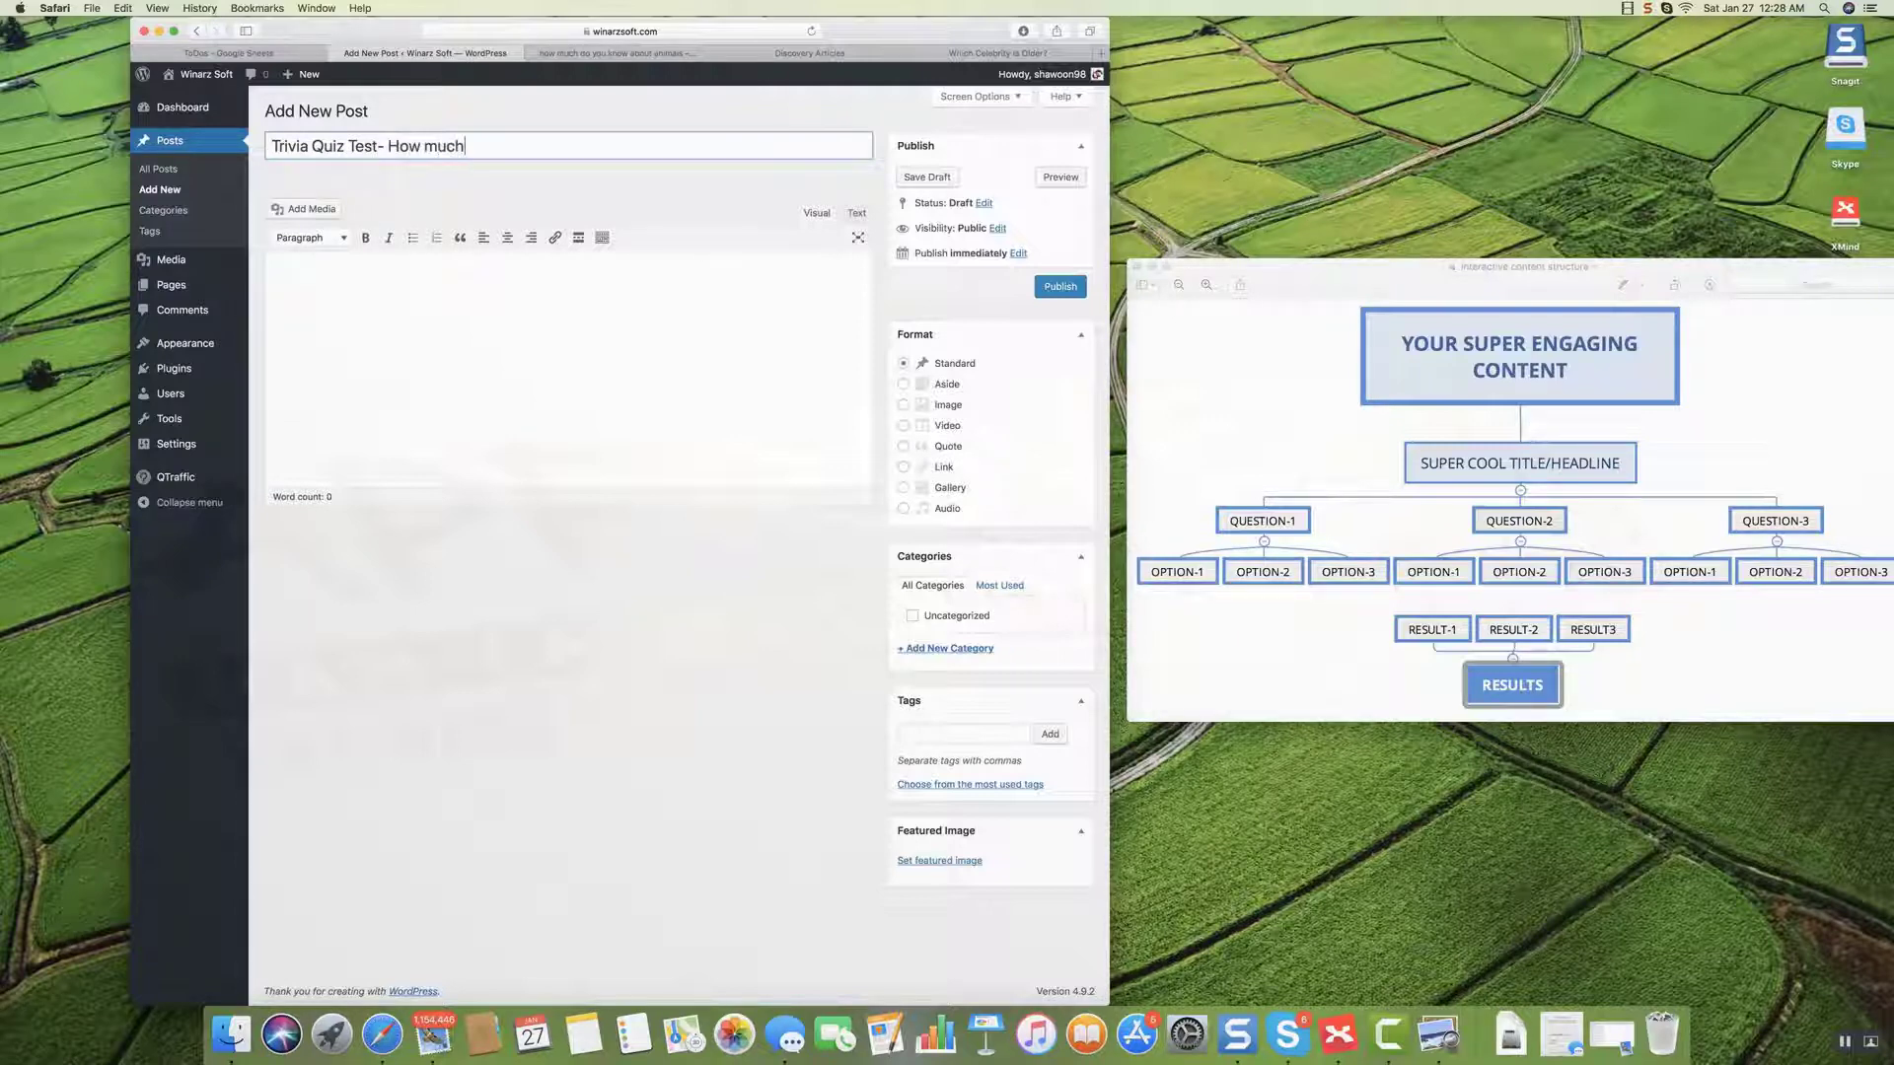
type(" do you know a")
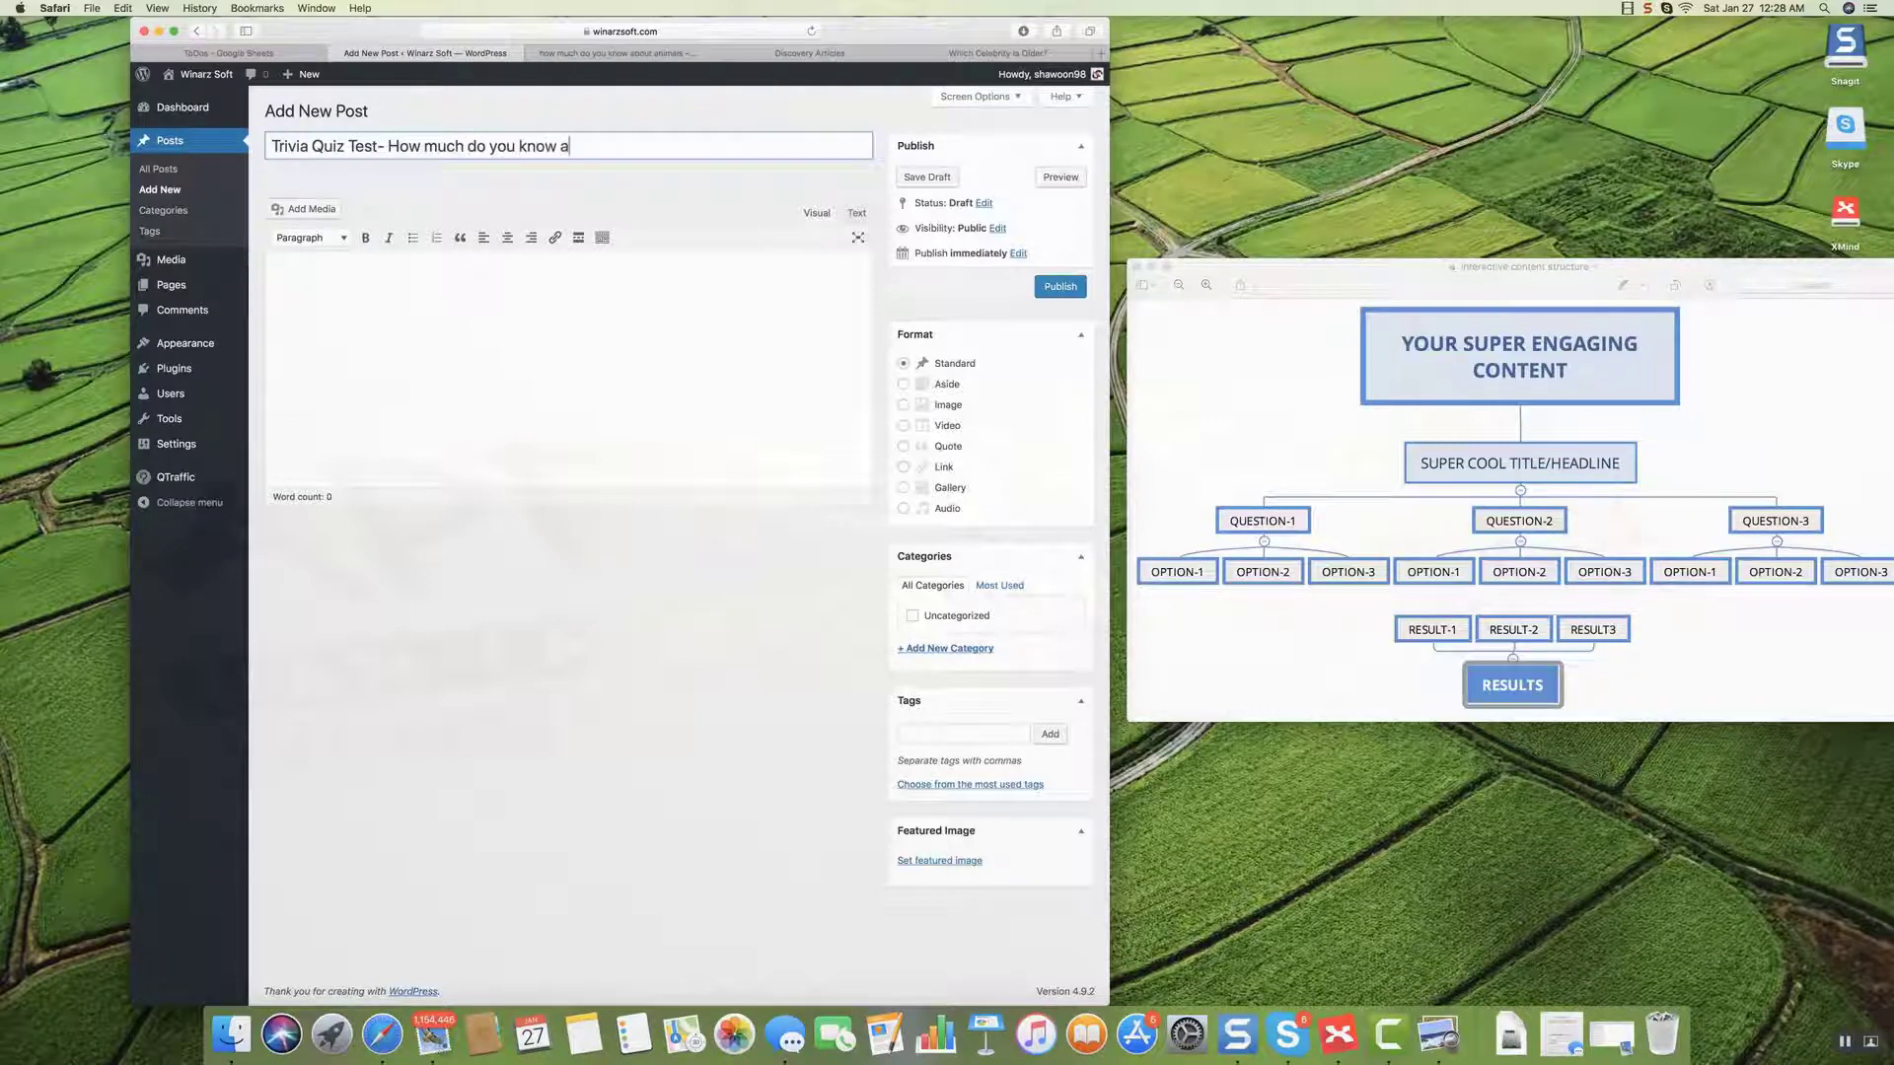
type("bout animals")
left_click(521, 305)
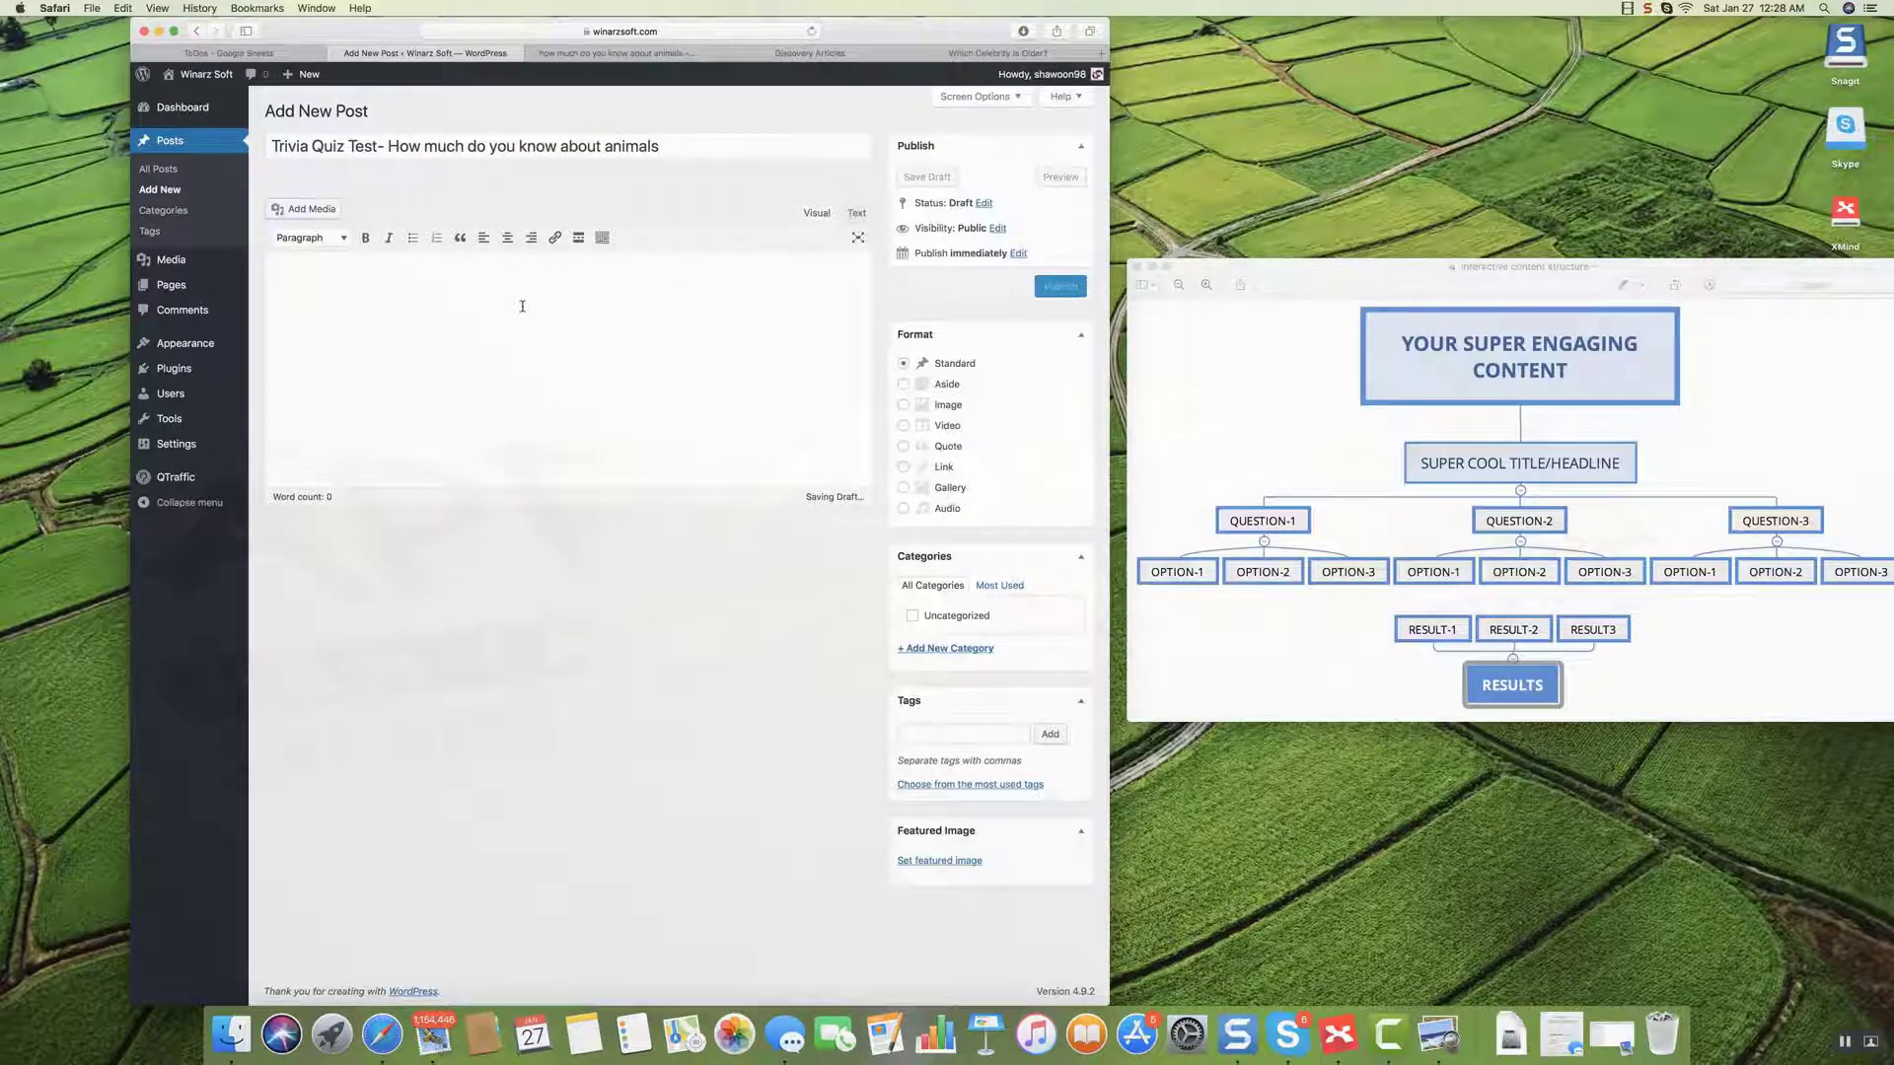
key("super+v")
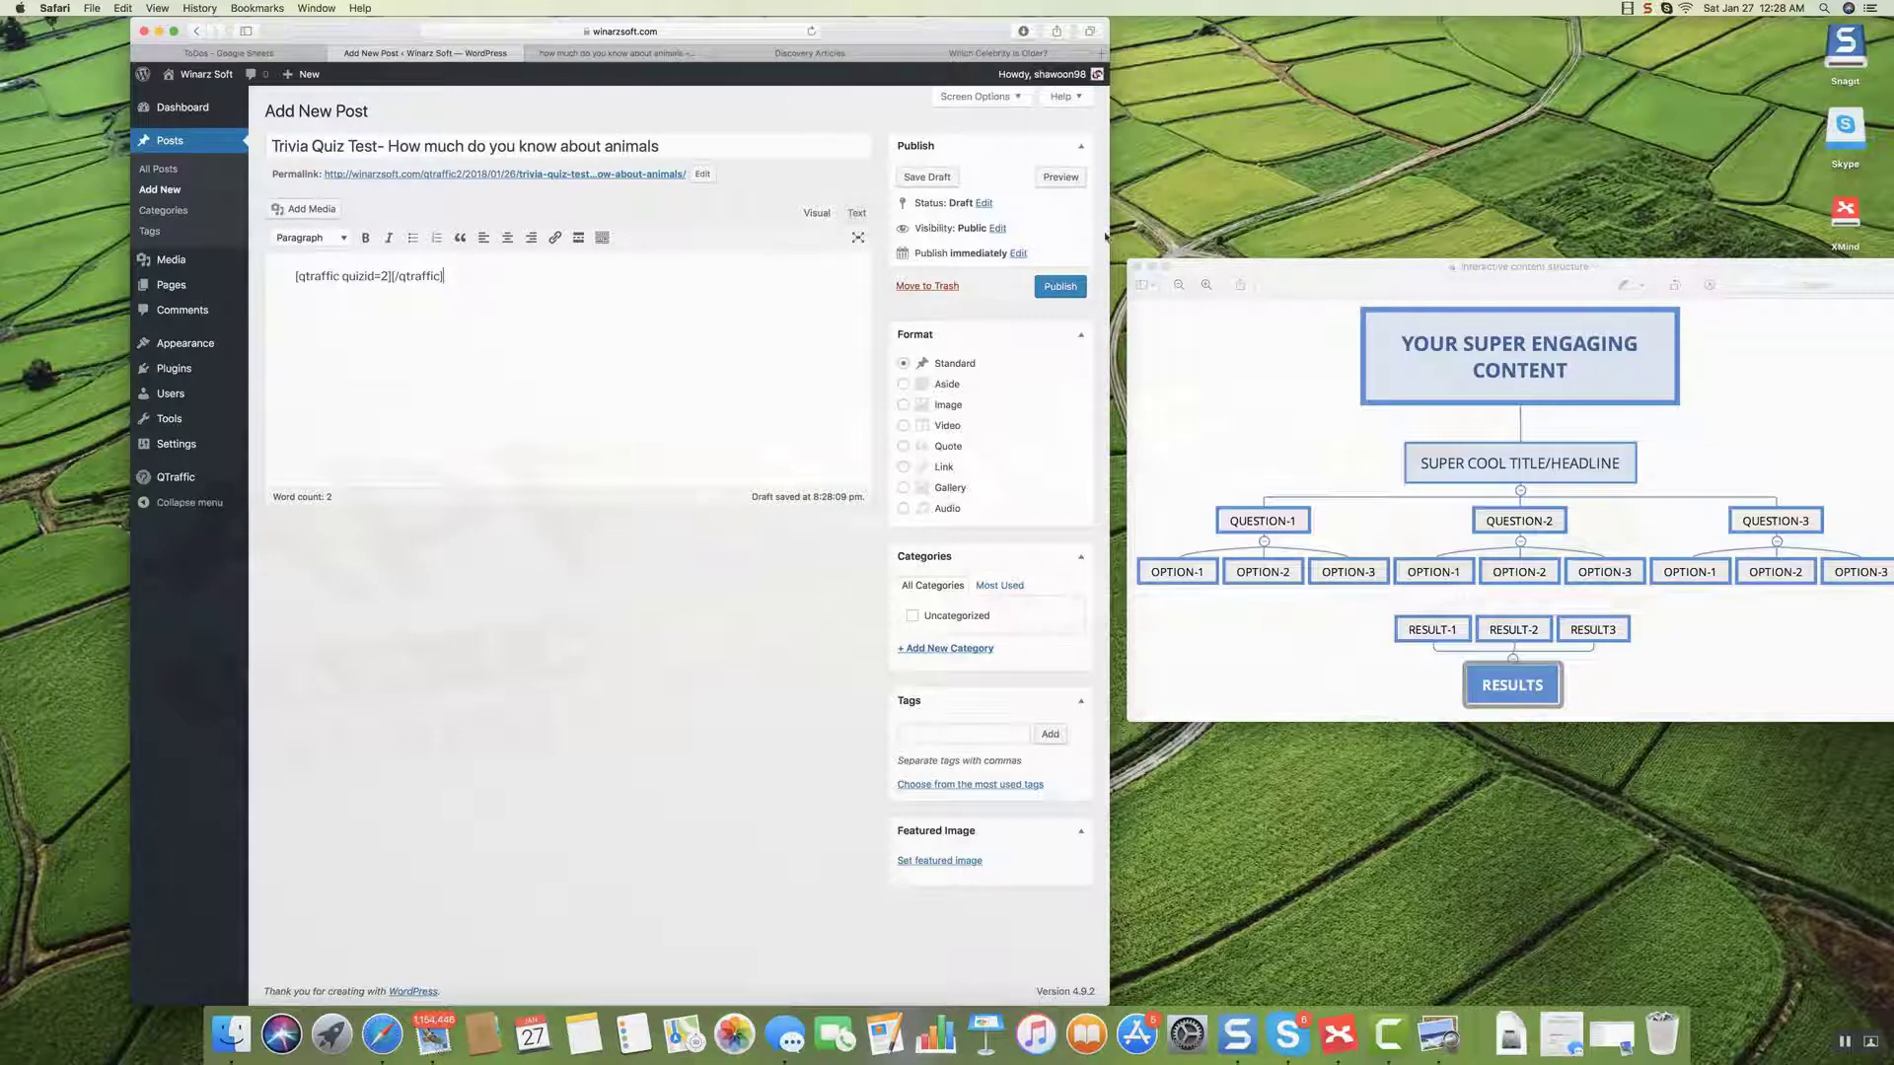
left_click(1060, 286)
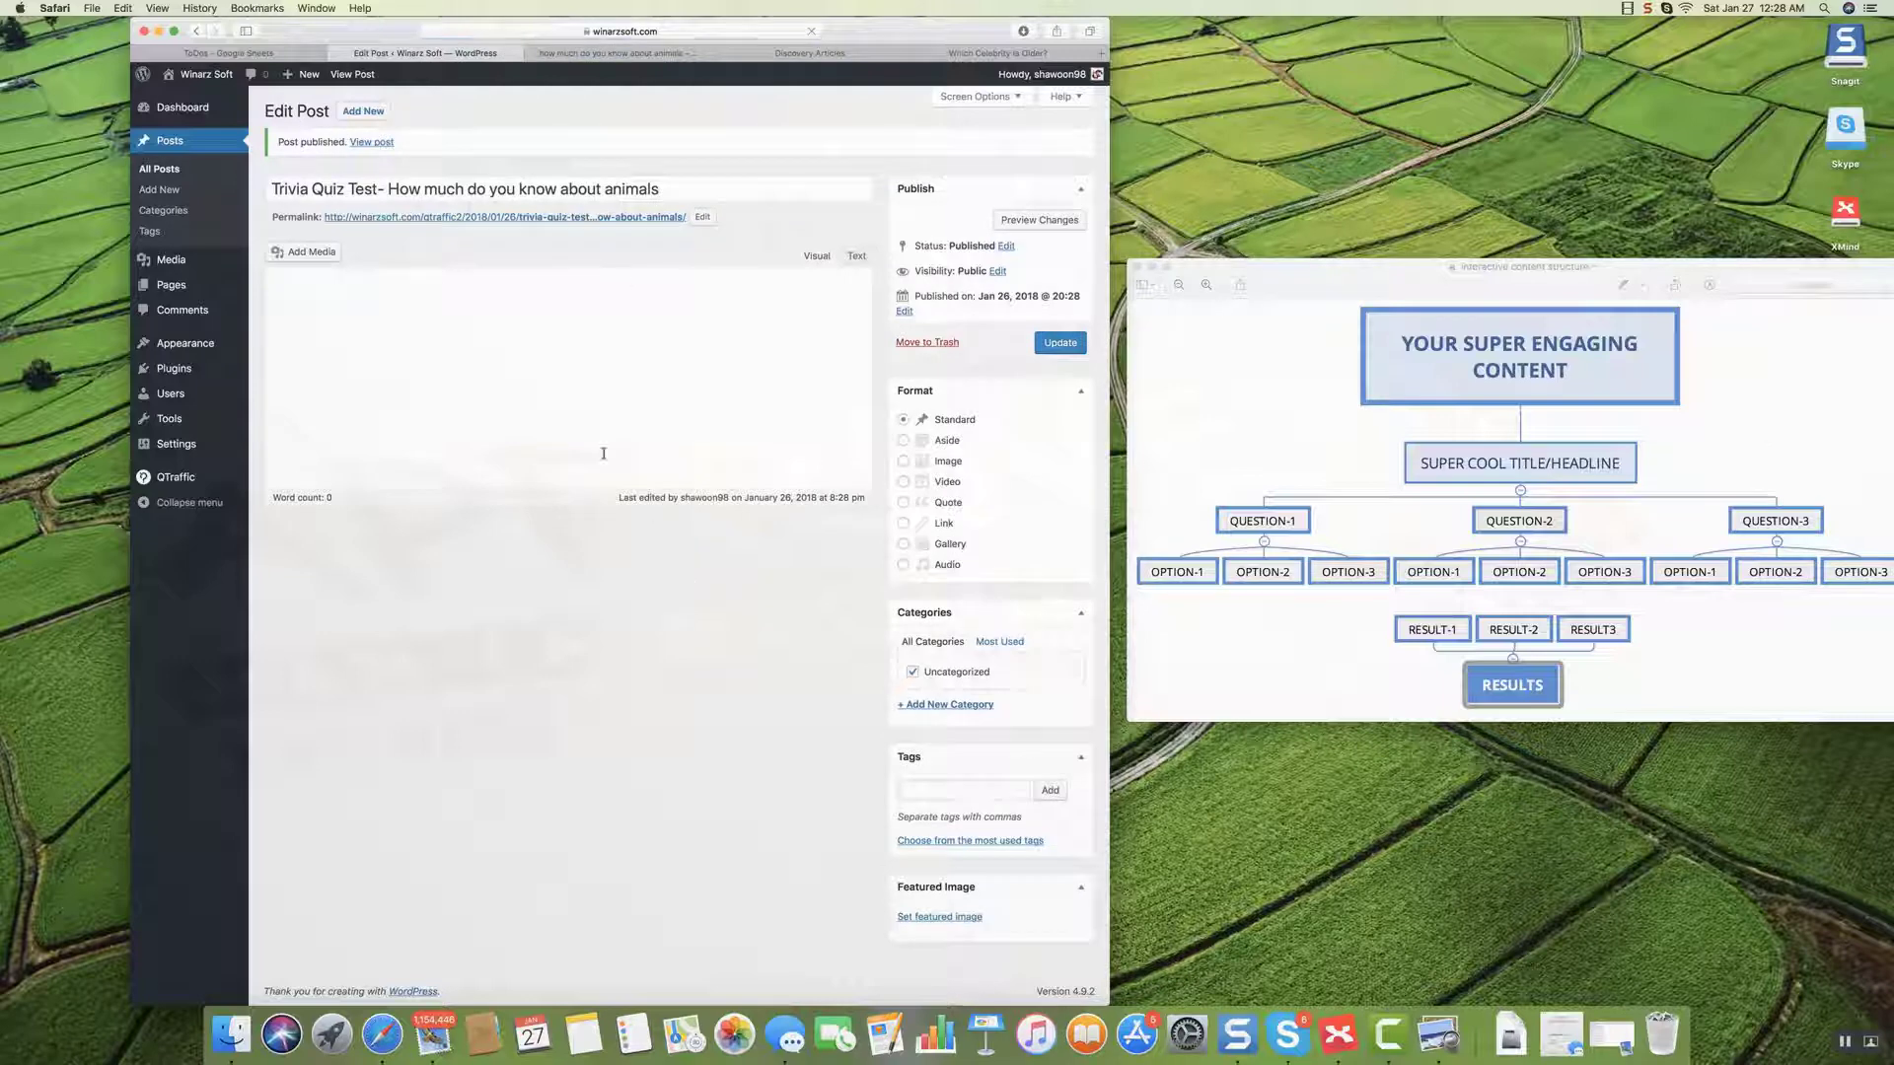
Open the published post in a new tab, look over the embedded quiz, then return to the post editor.
right_click(604, 220)
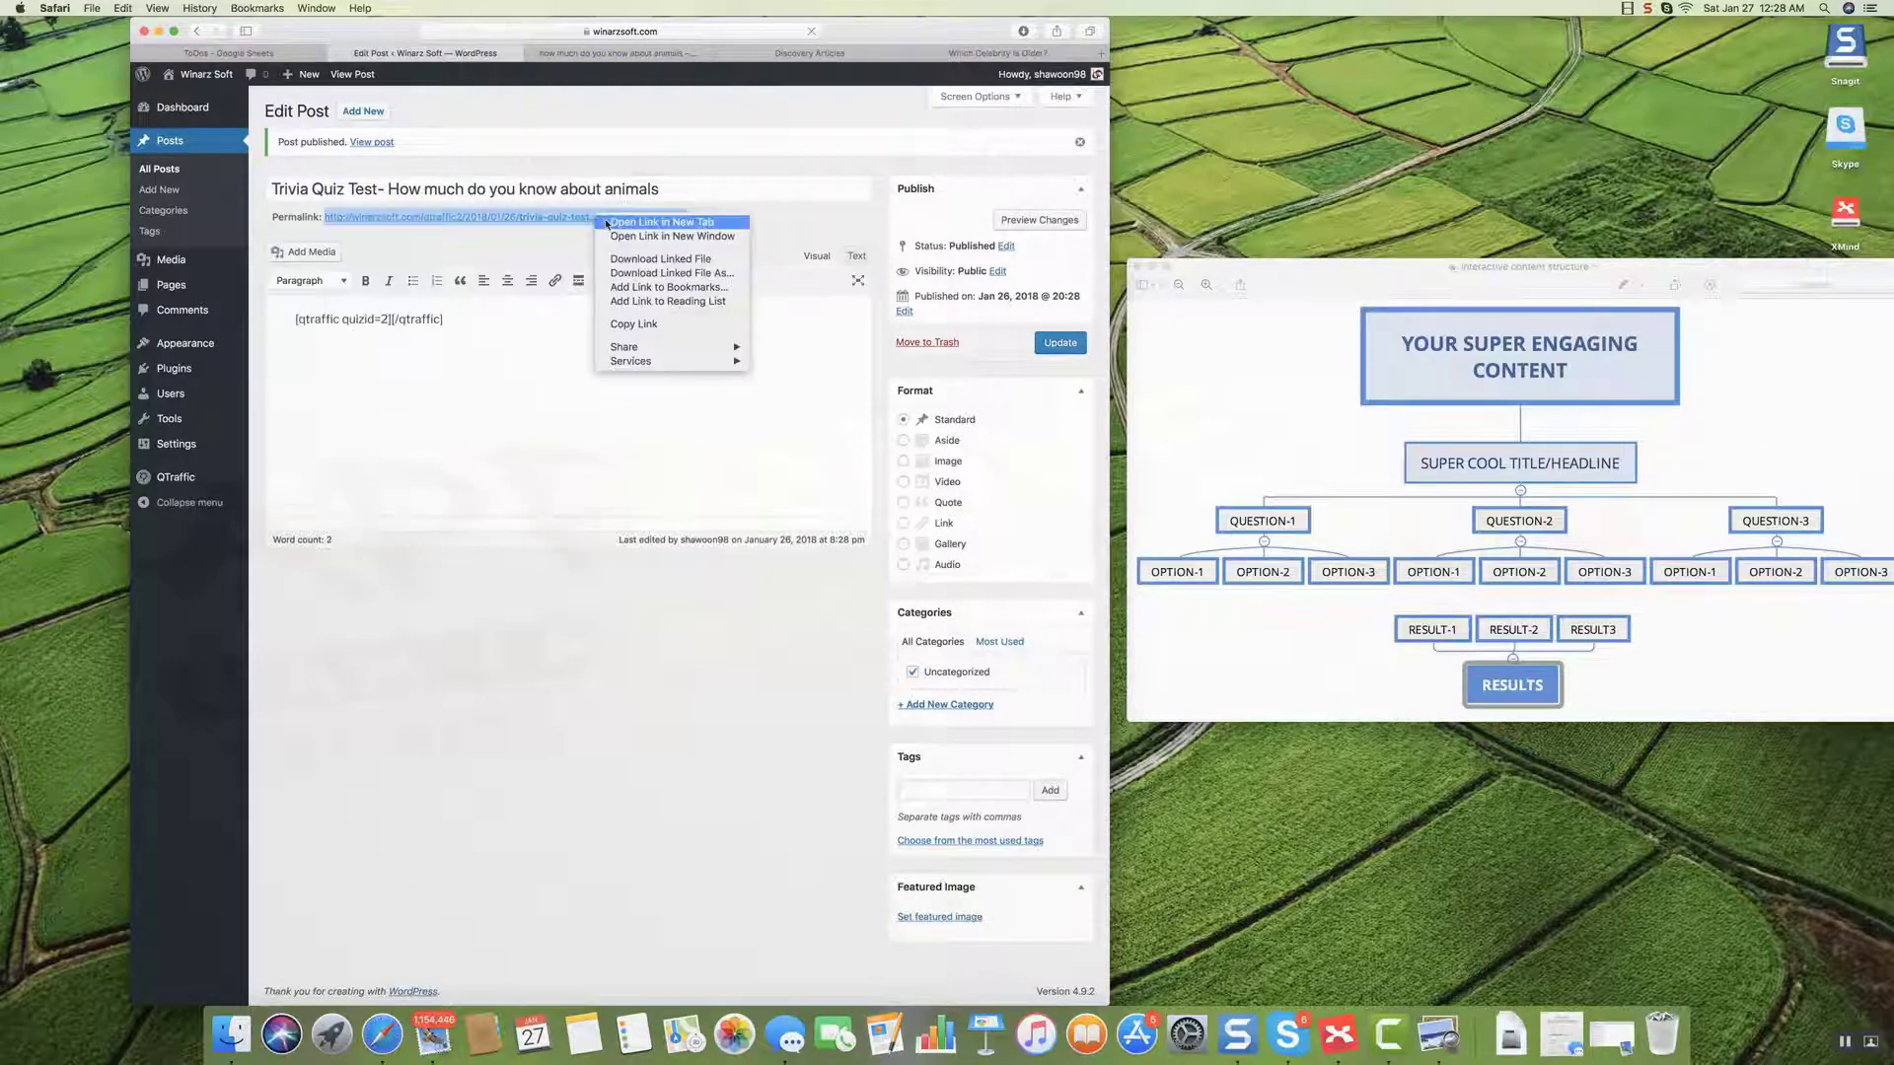
left_click(606, 223)
left_click(698, 56)
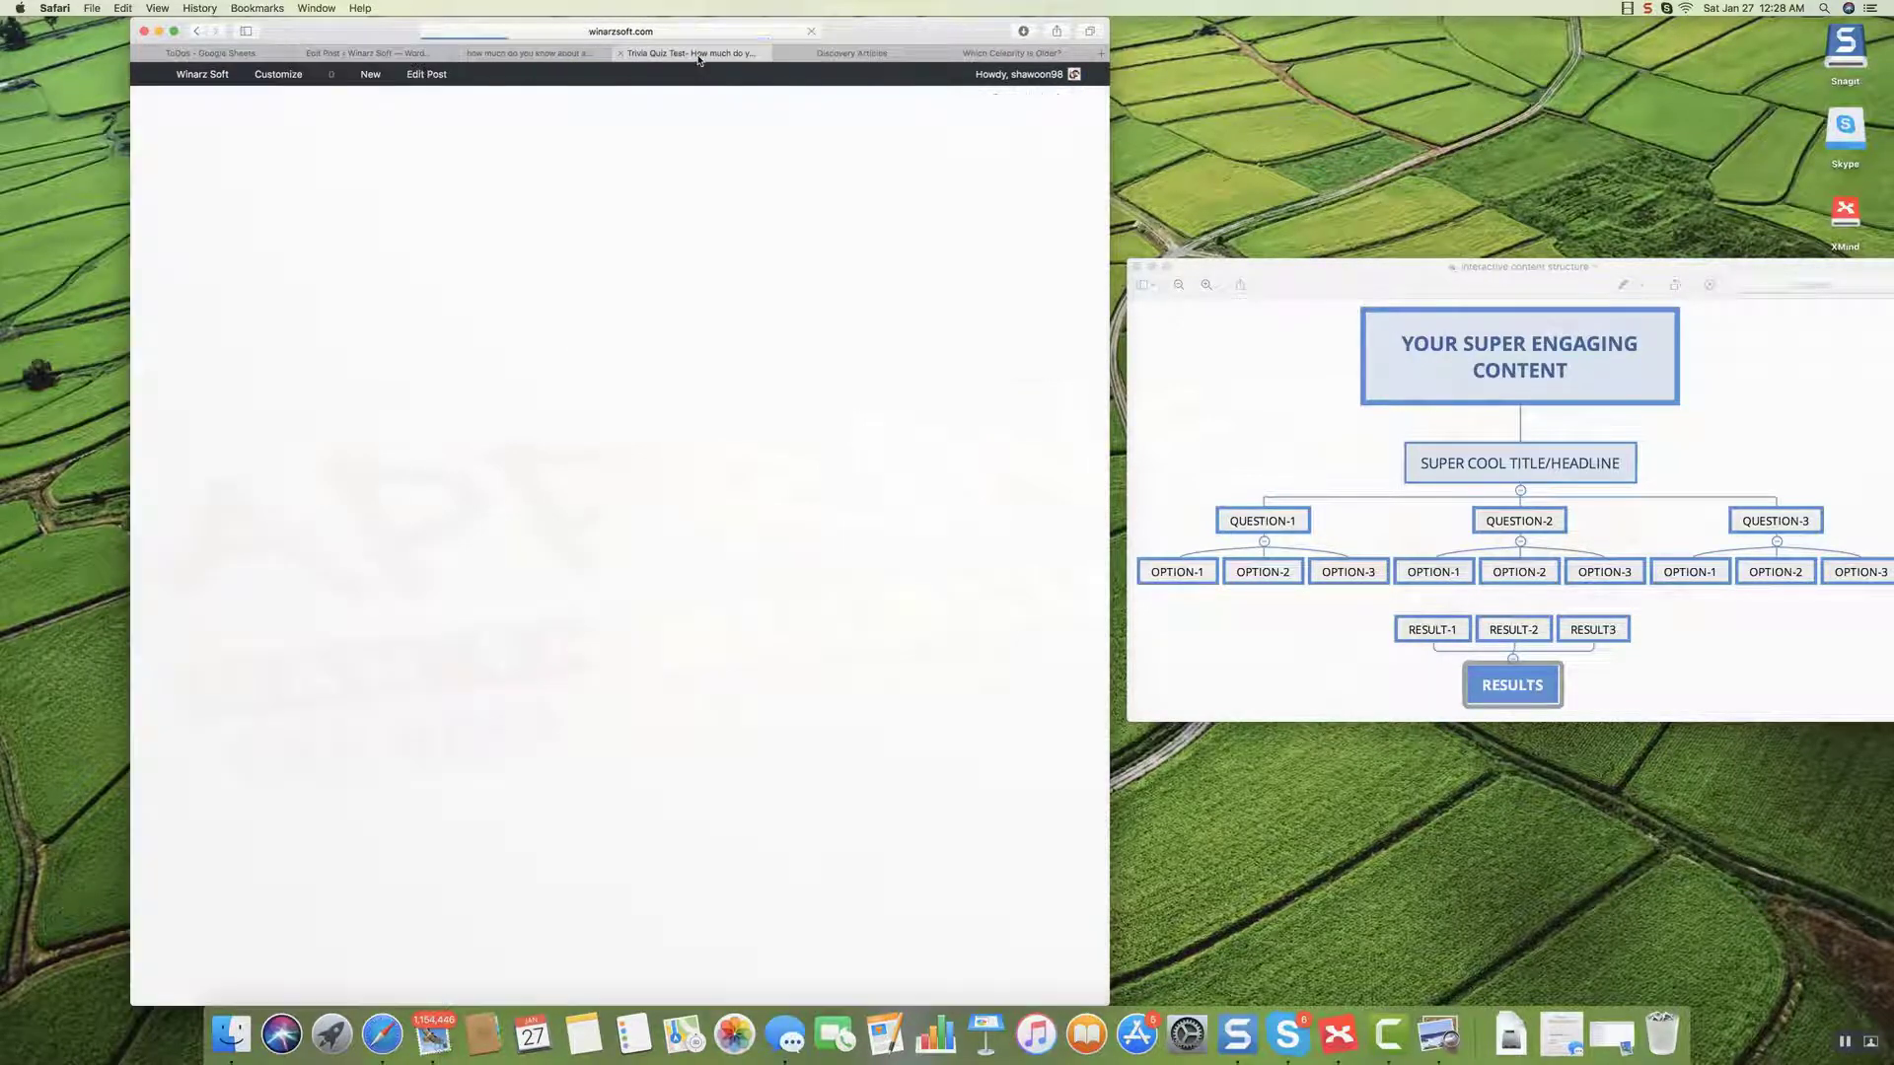
scroll(628, 471, "down", 5)
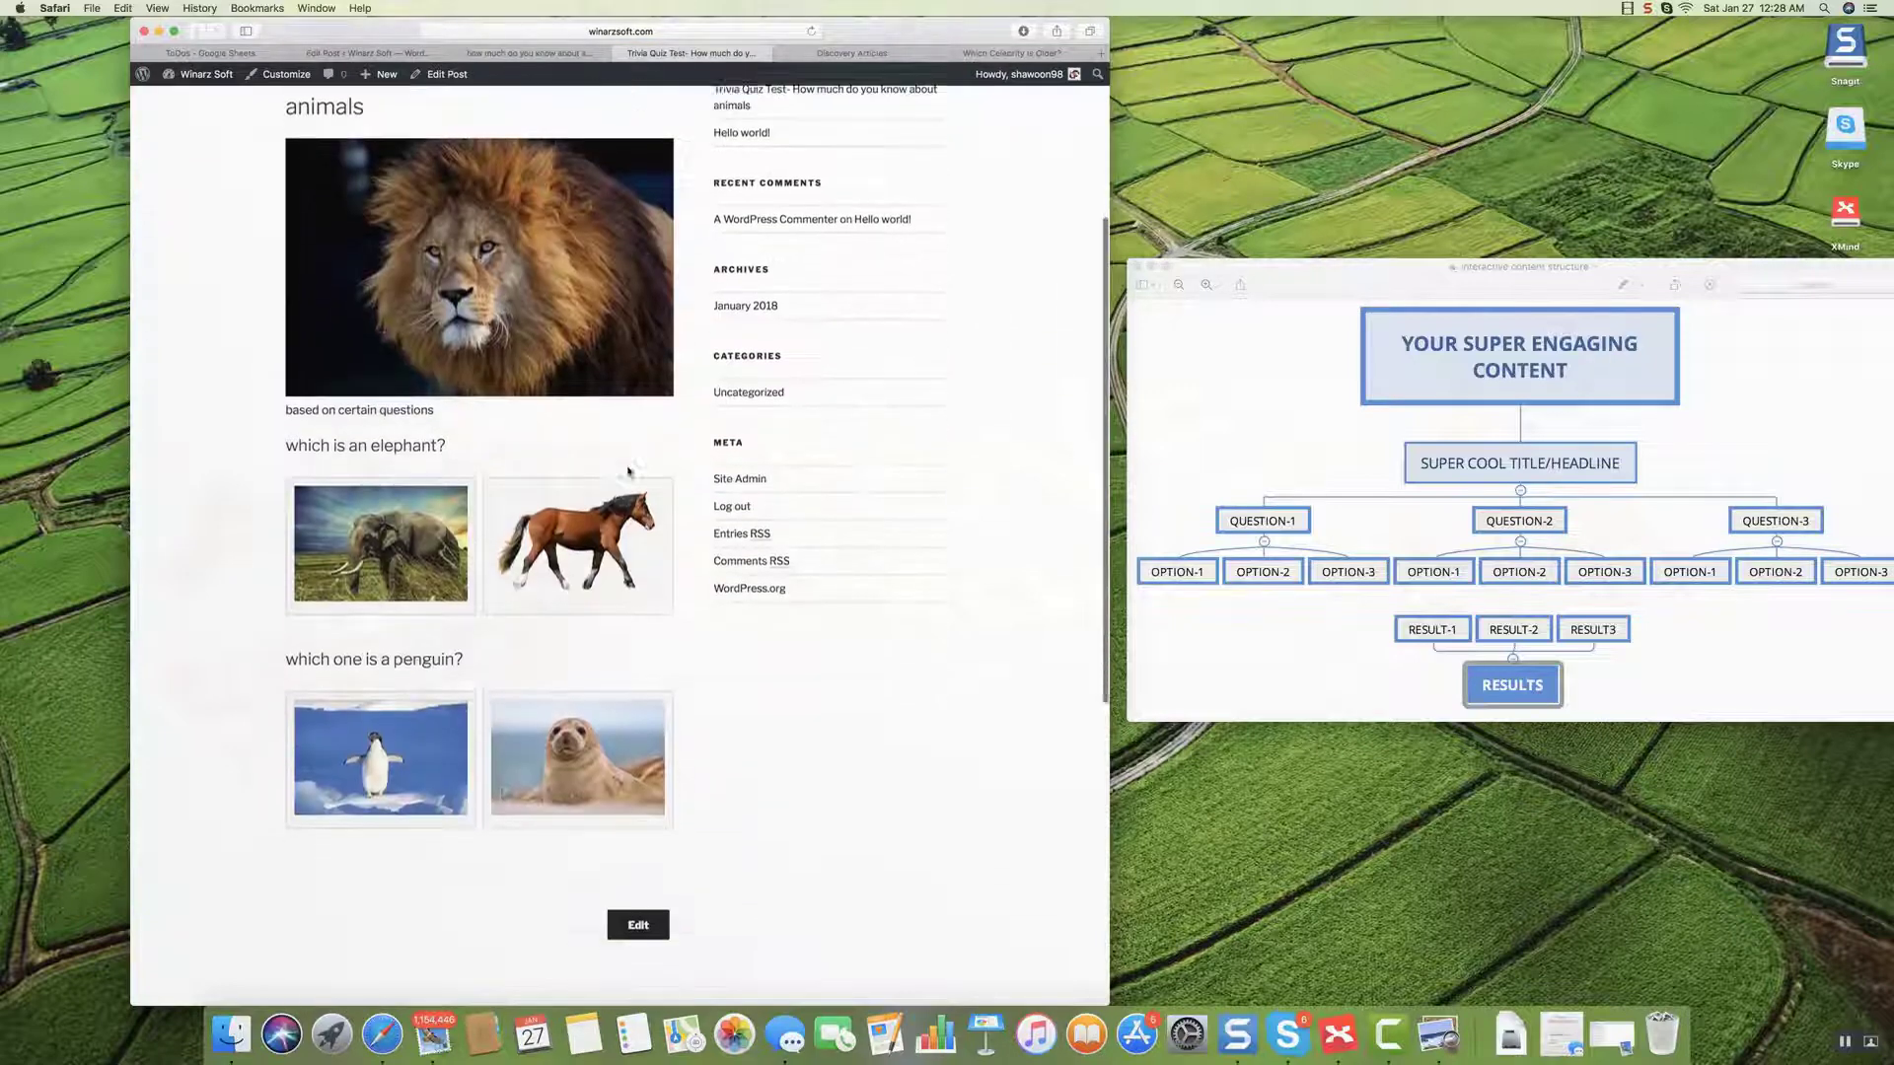
scroll(627, 471, "up", 5)
scroll(627, 471, "down", 2)
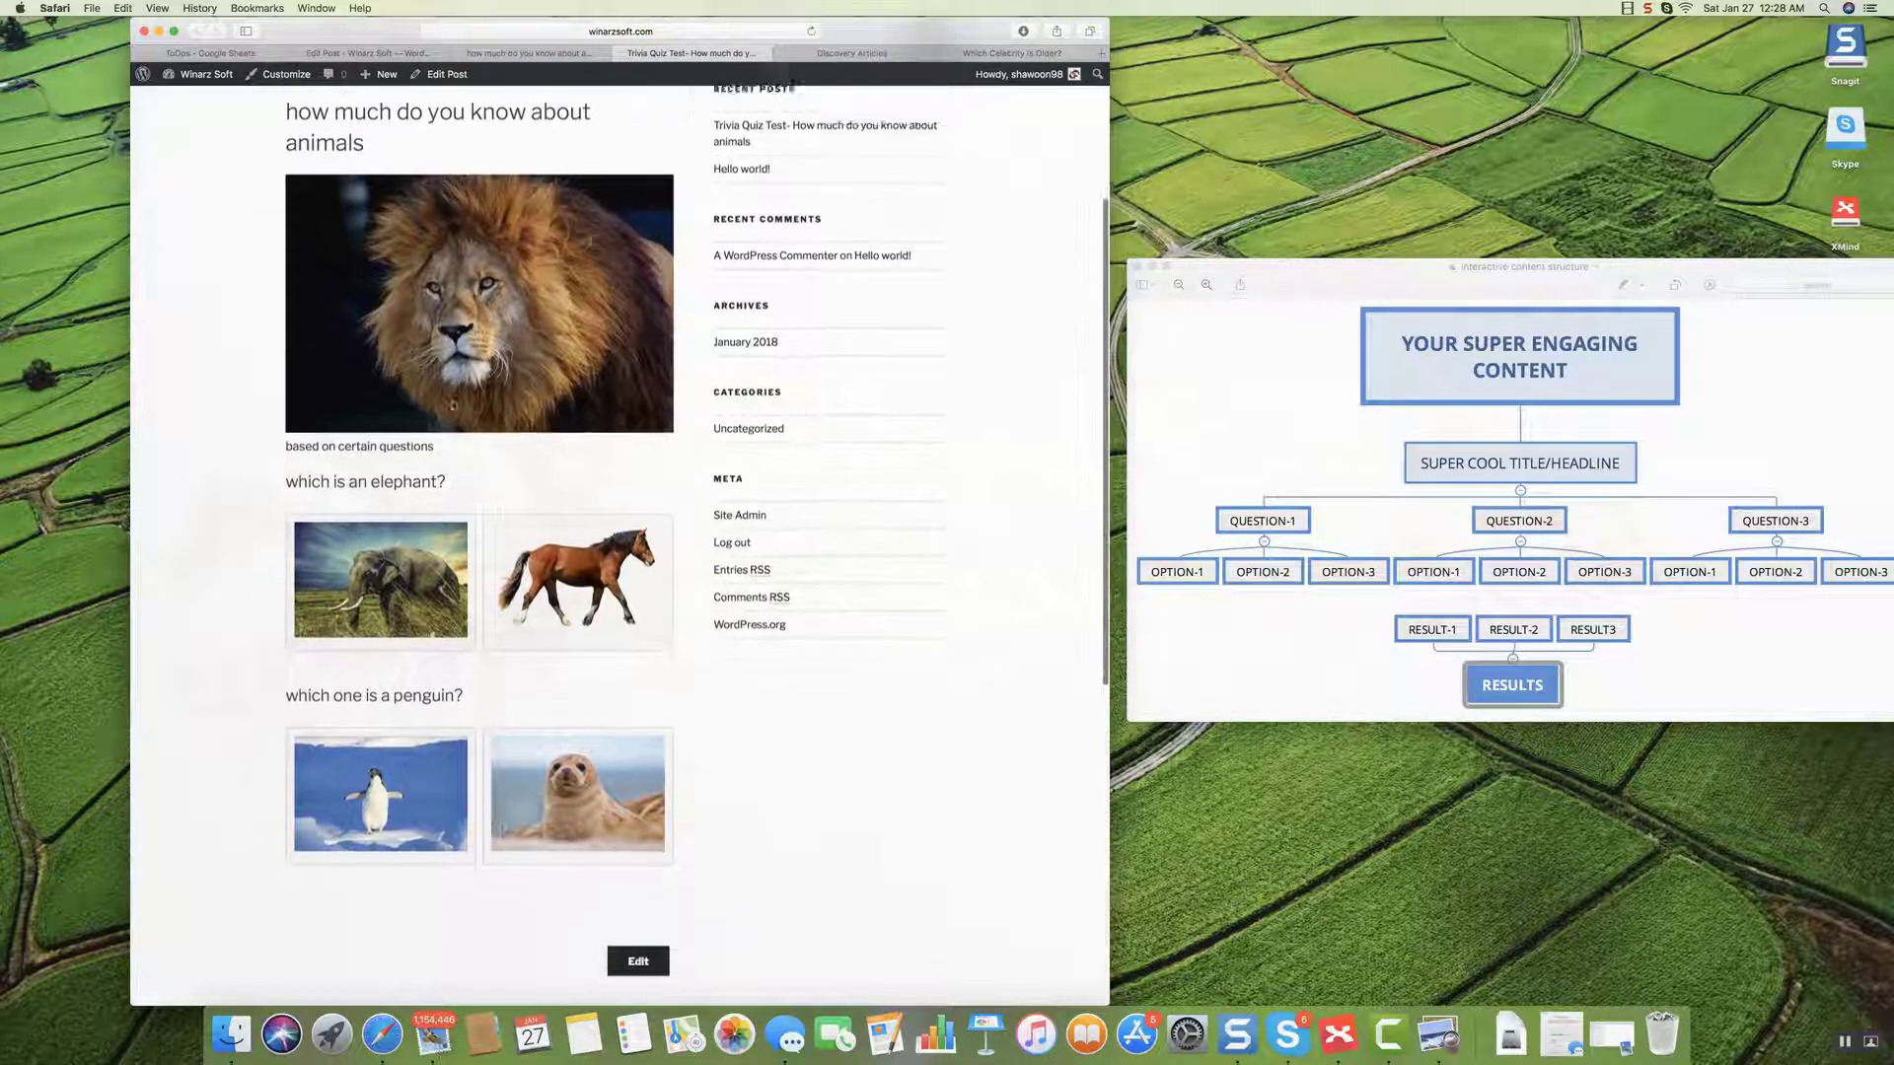
scroll(464, 424, "up", 3)
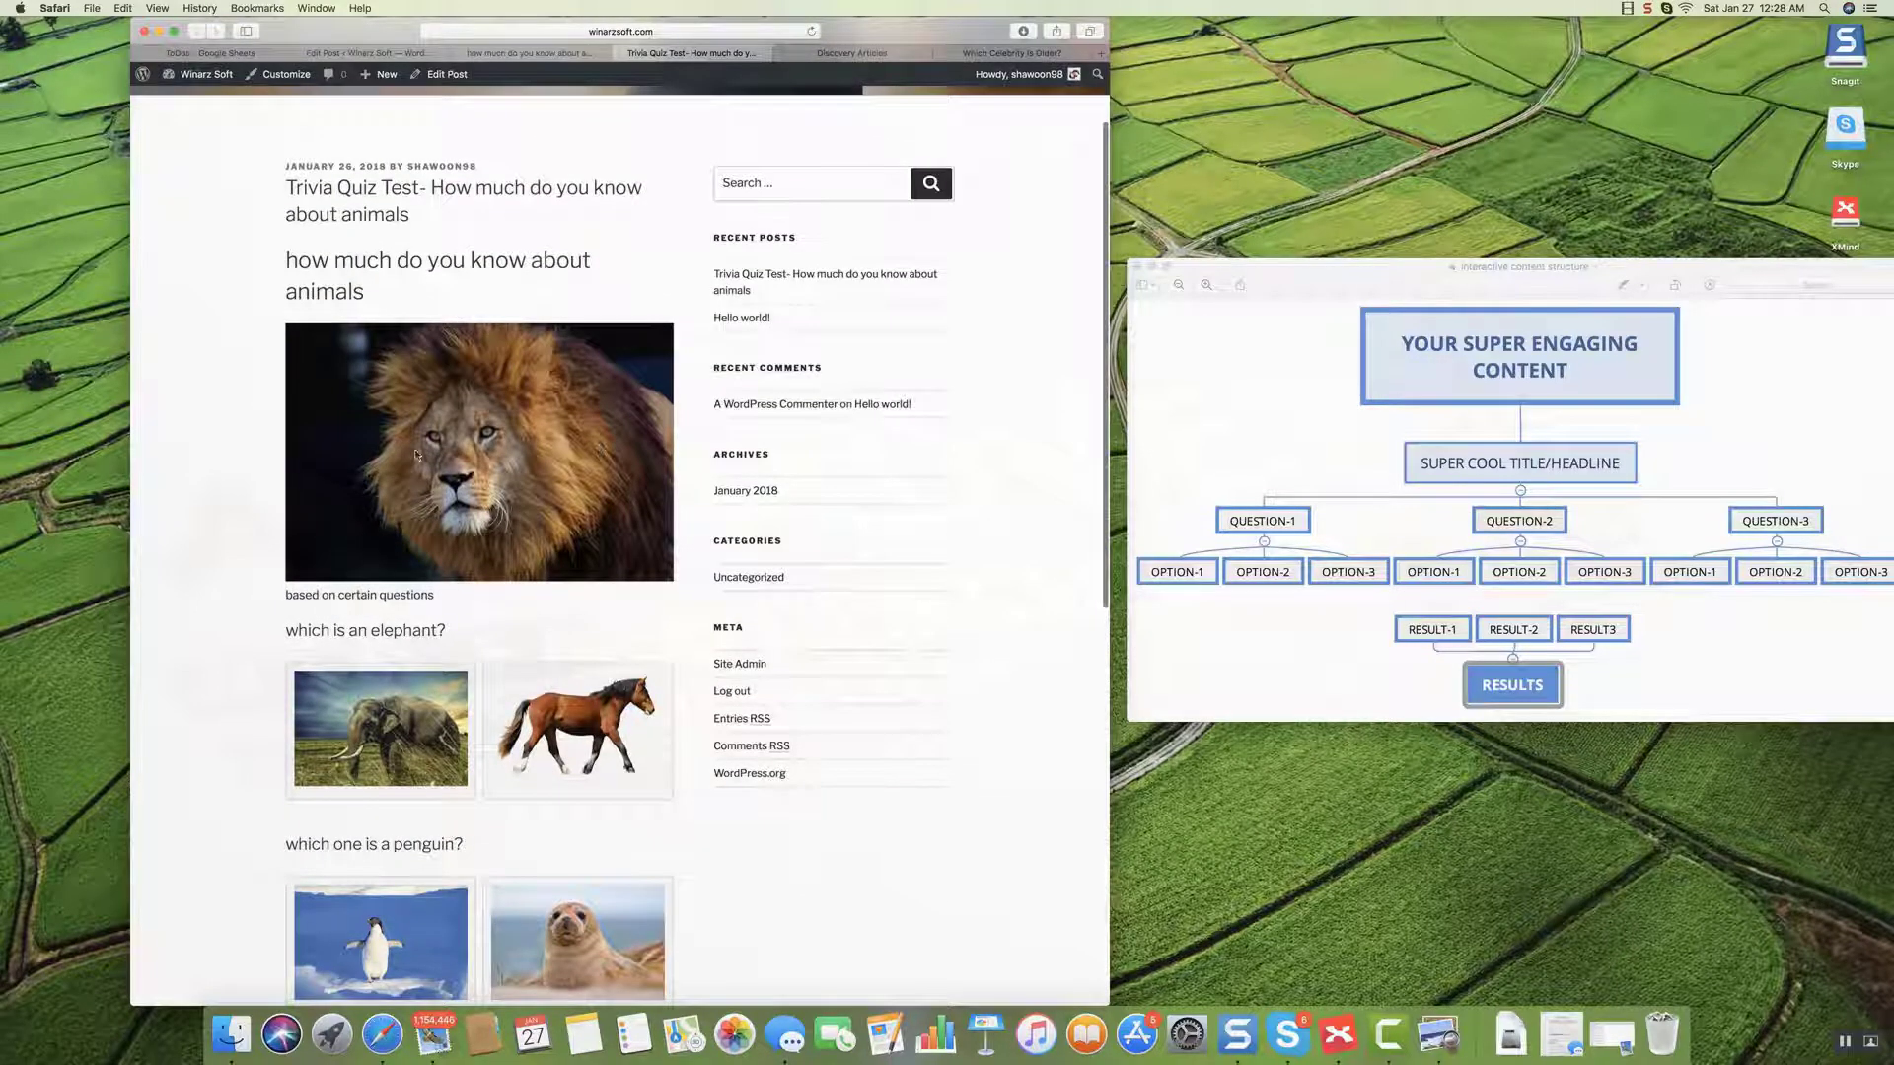
scroll(435, 447, "down", 2)
scroll(436, 447, "up", 3)
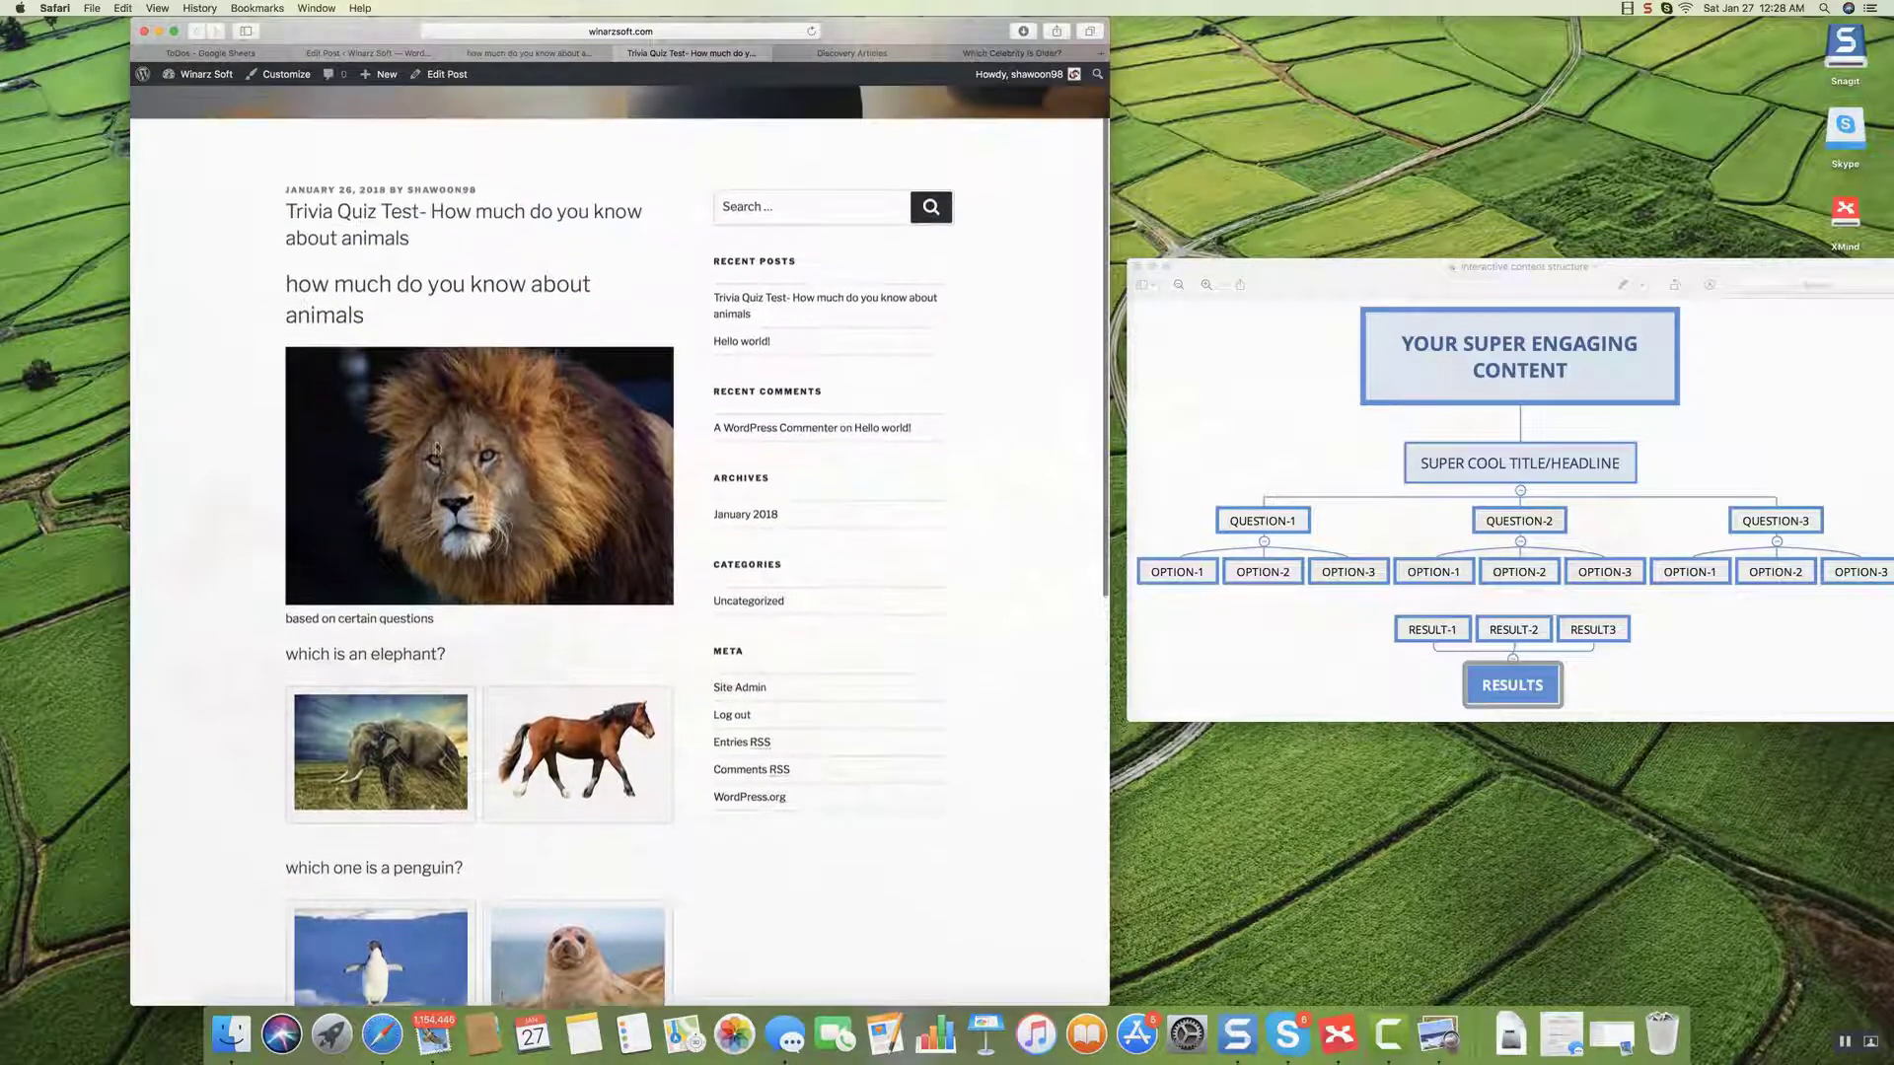
scroll(435, 447, "down", 6)
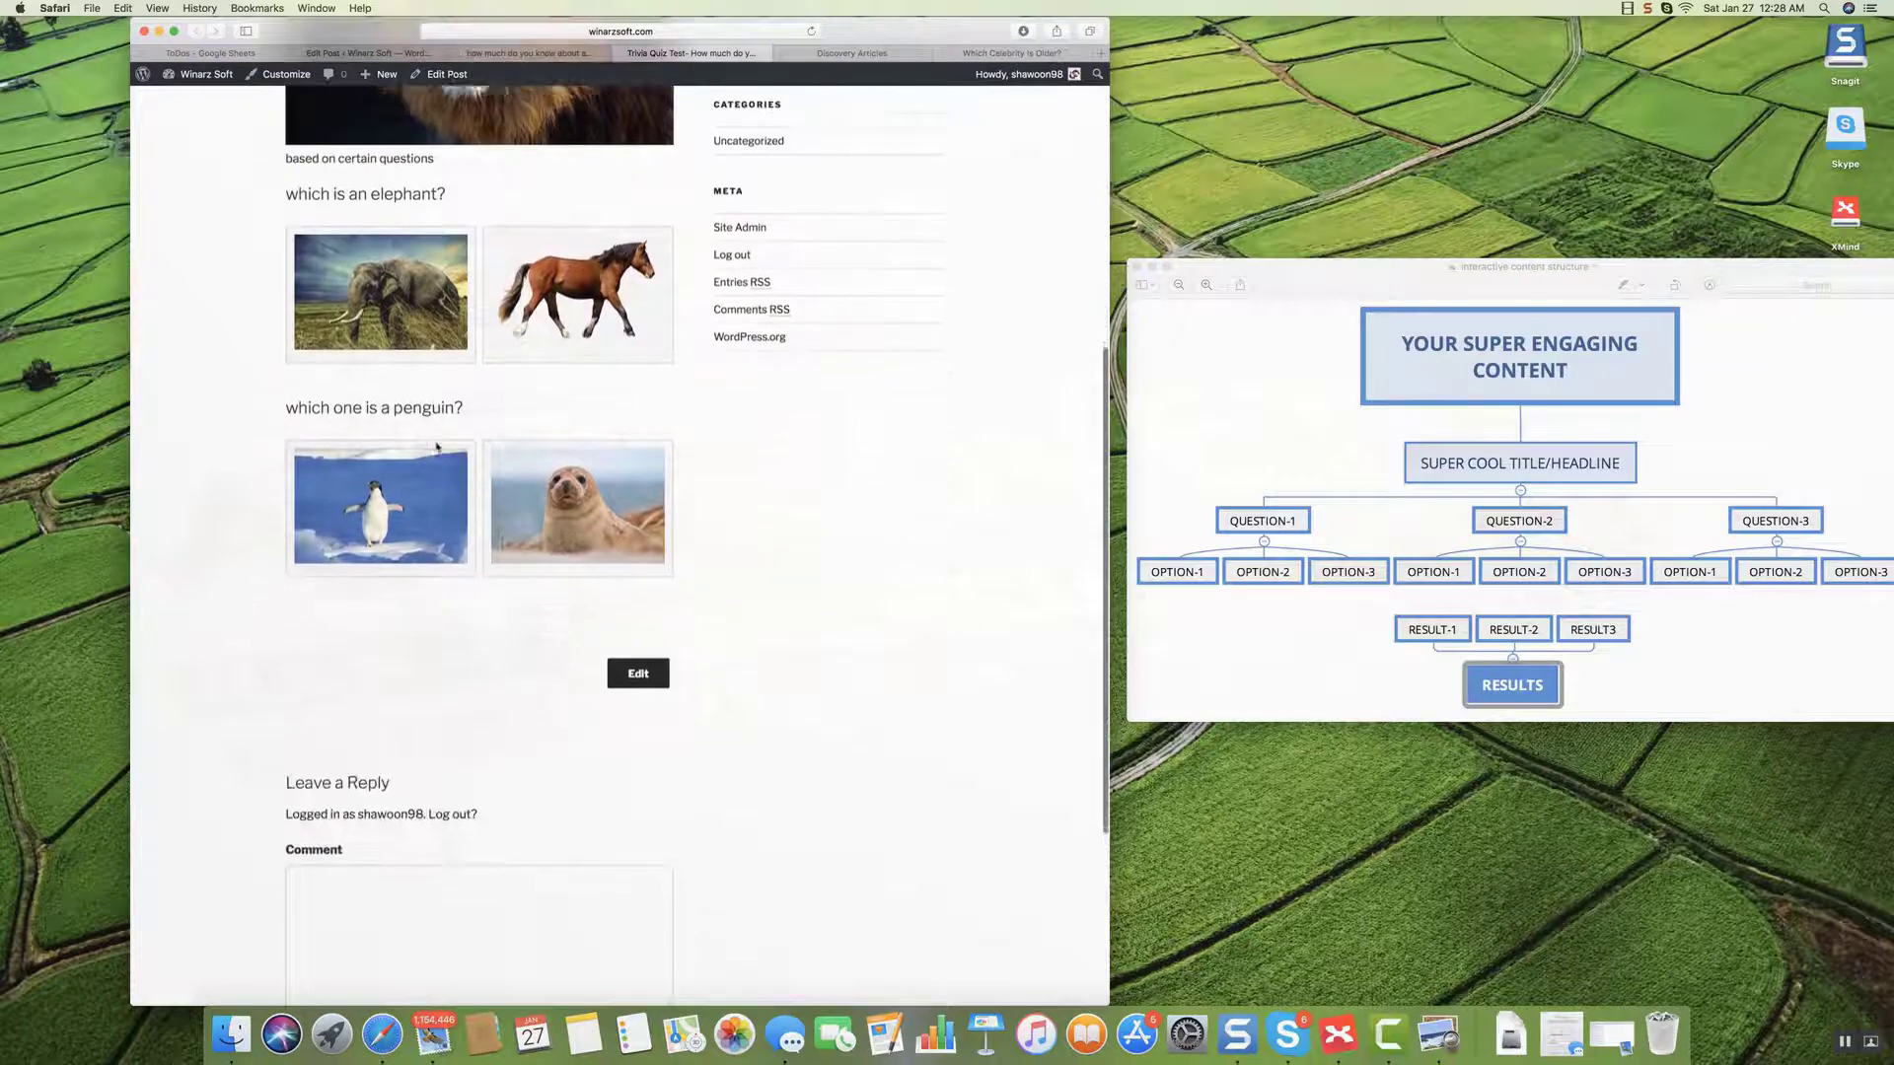
scroll(437, 449, "up", 1)
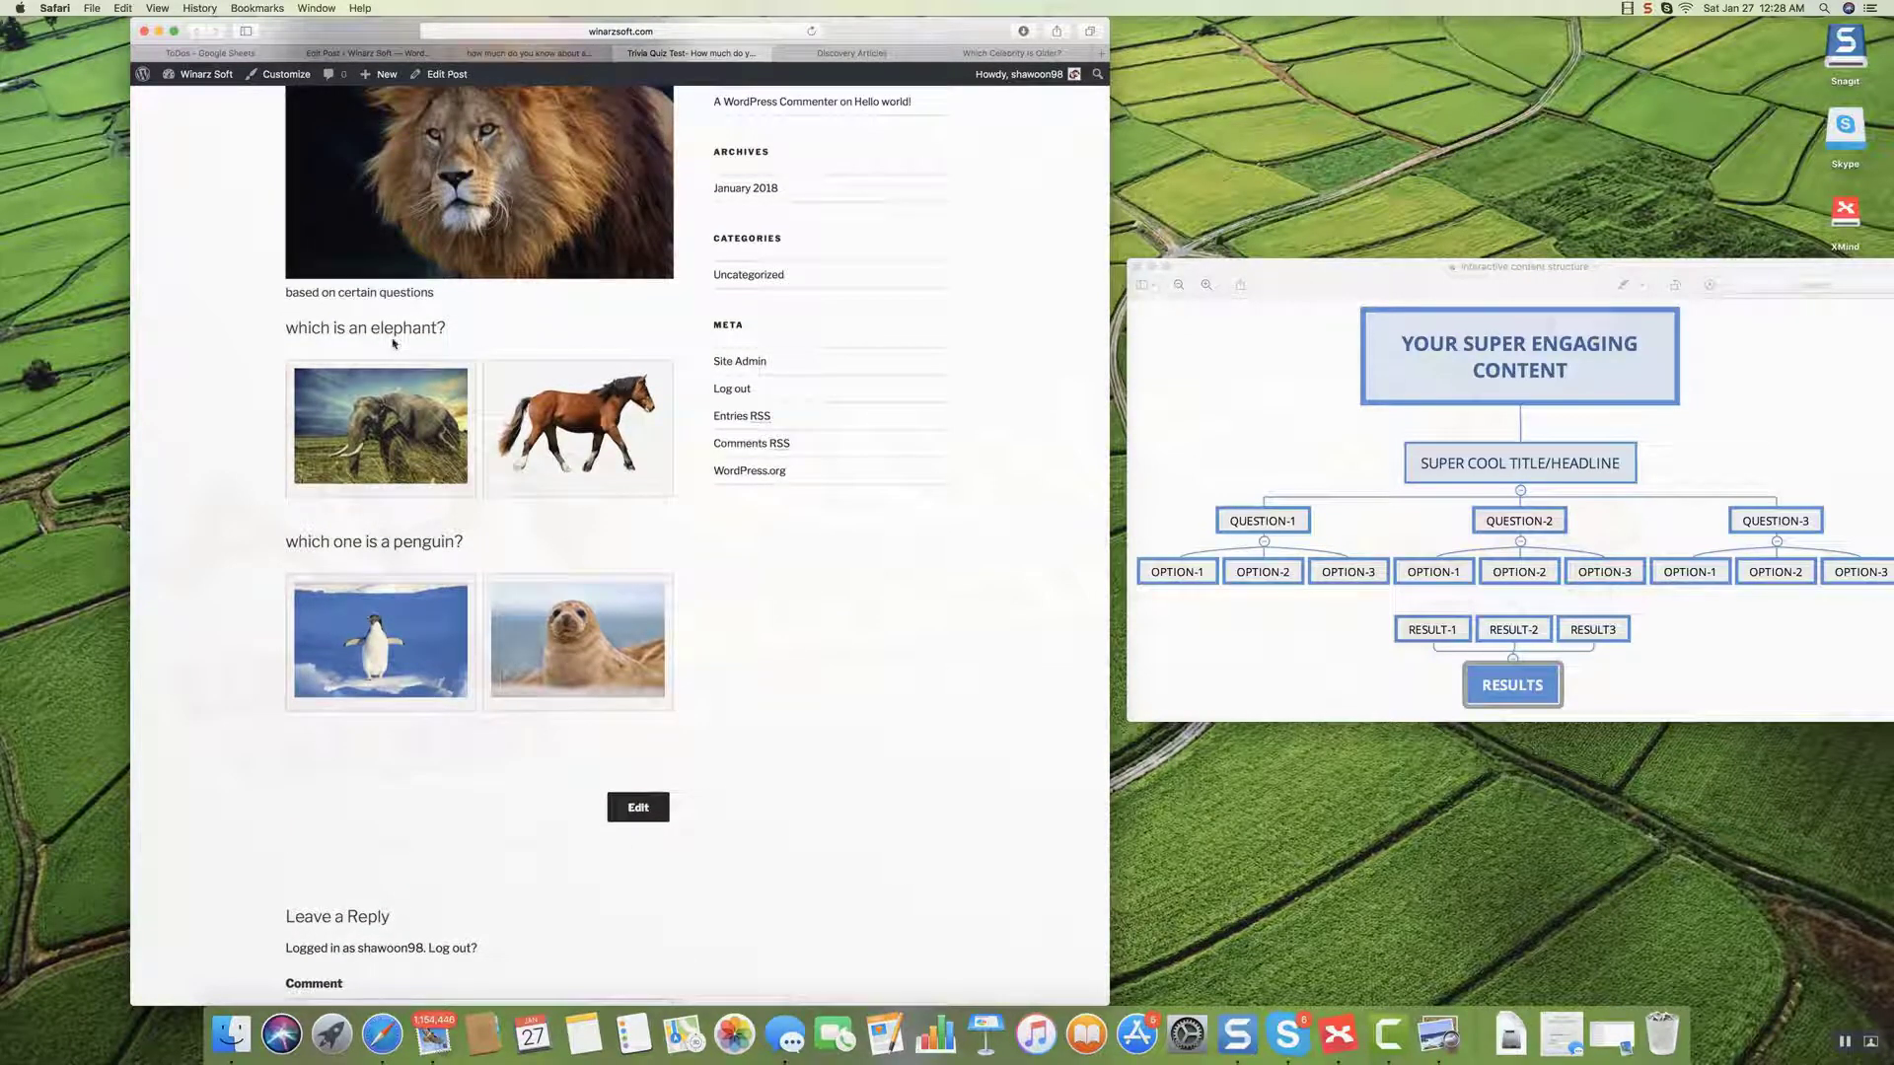
left_click(552, 56)
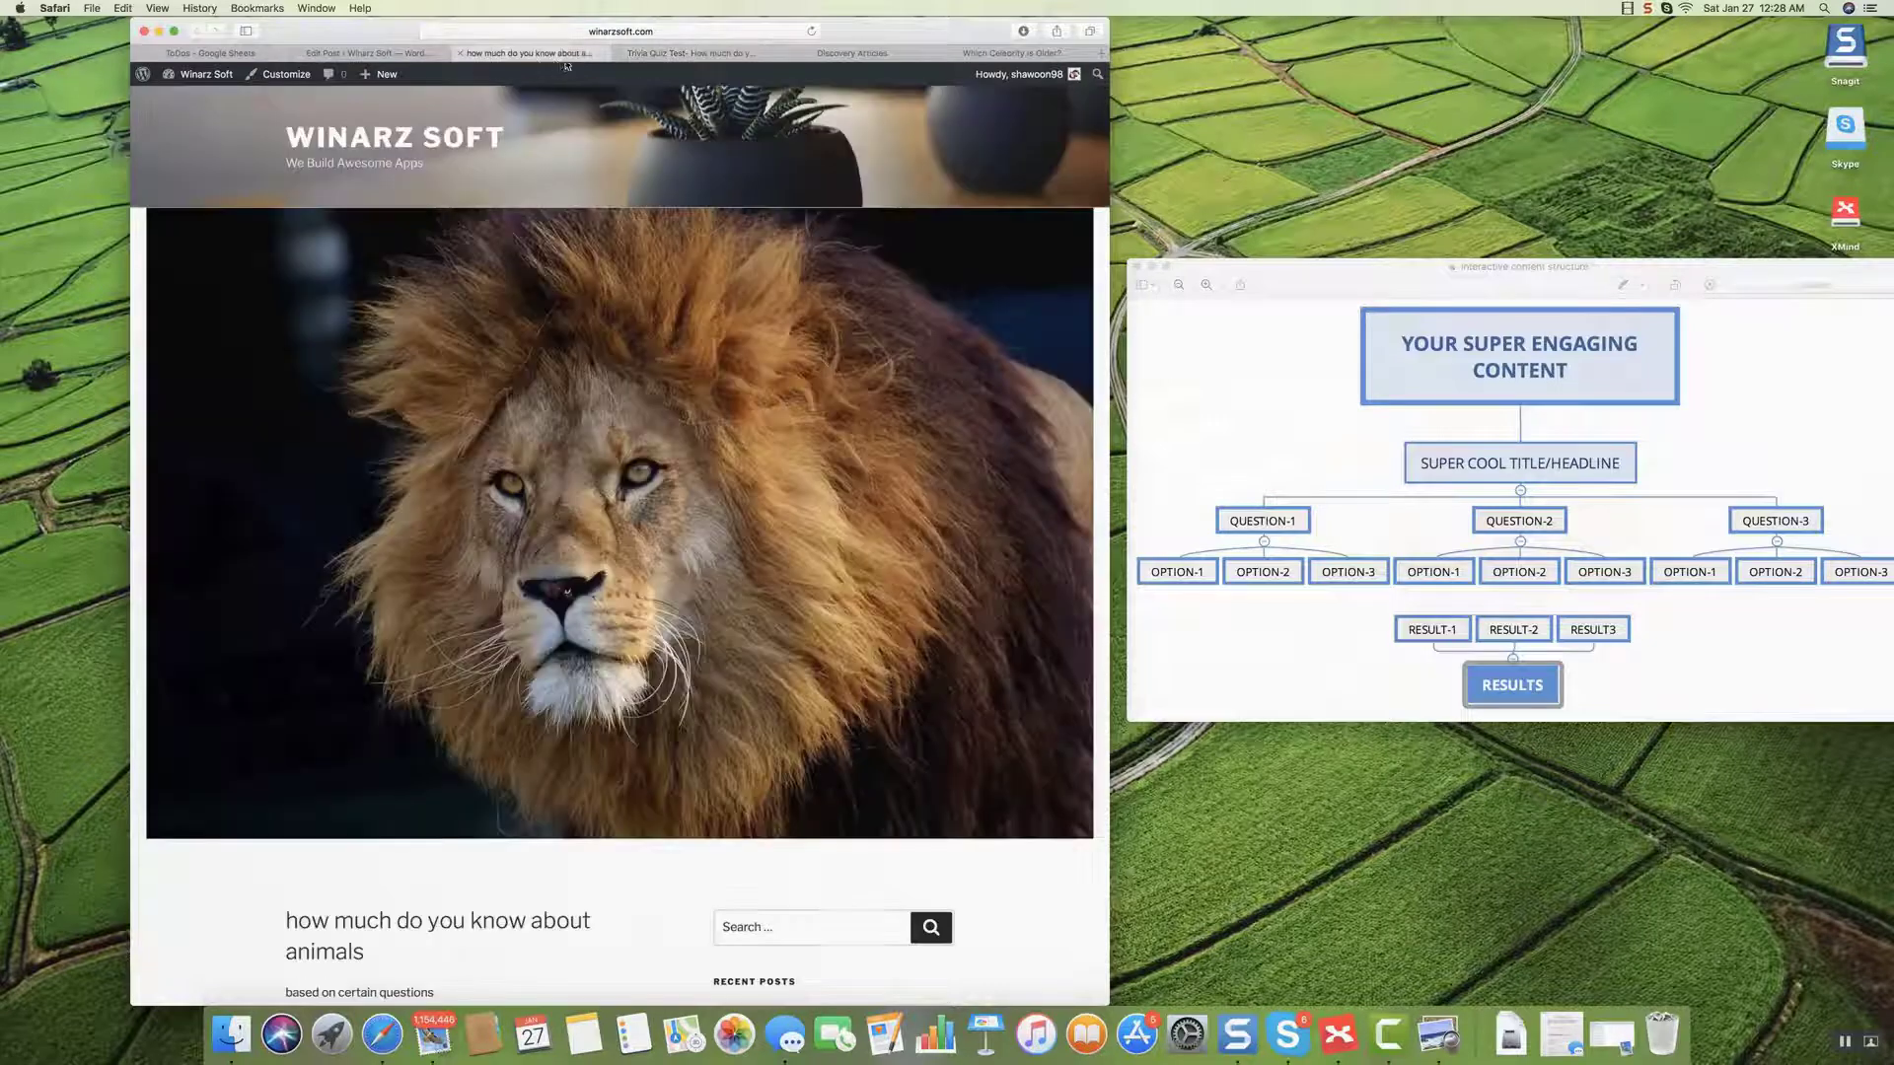
left_click(367, 55)
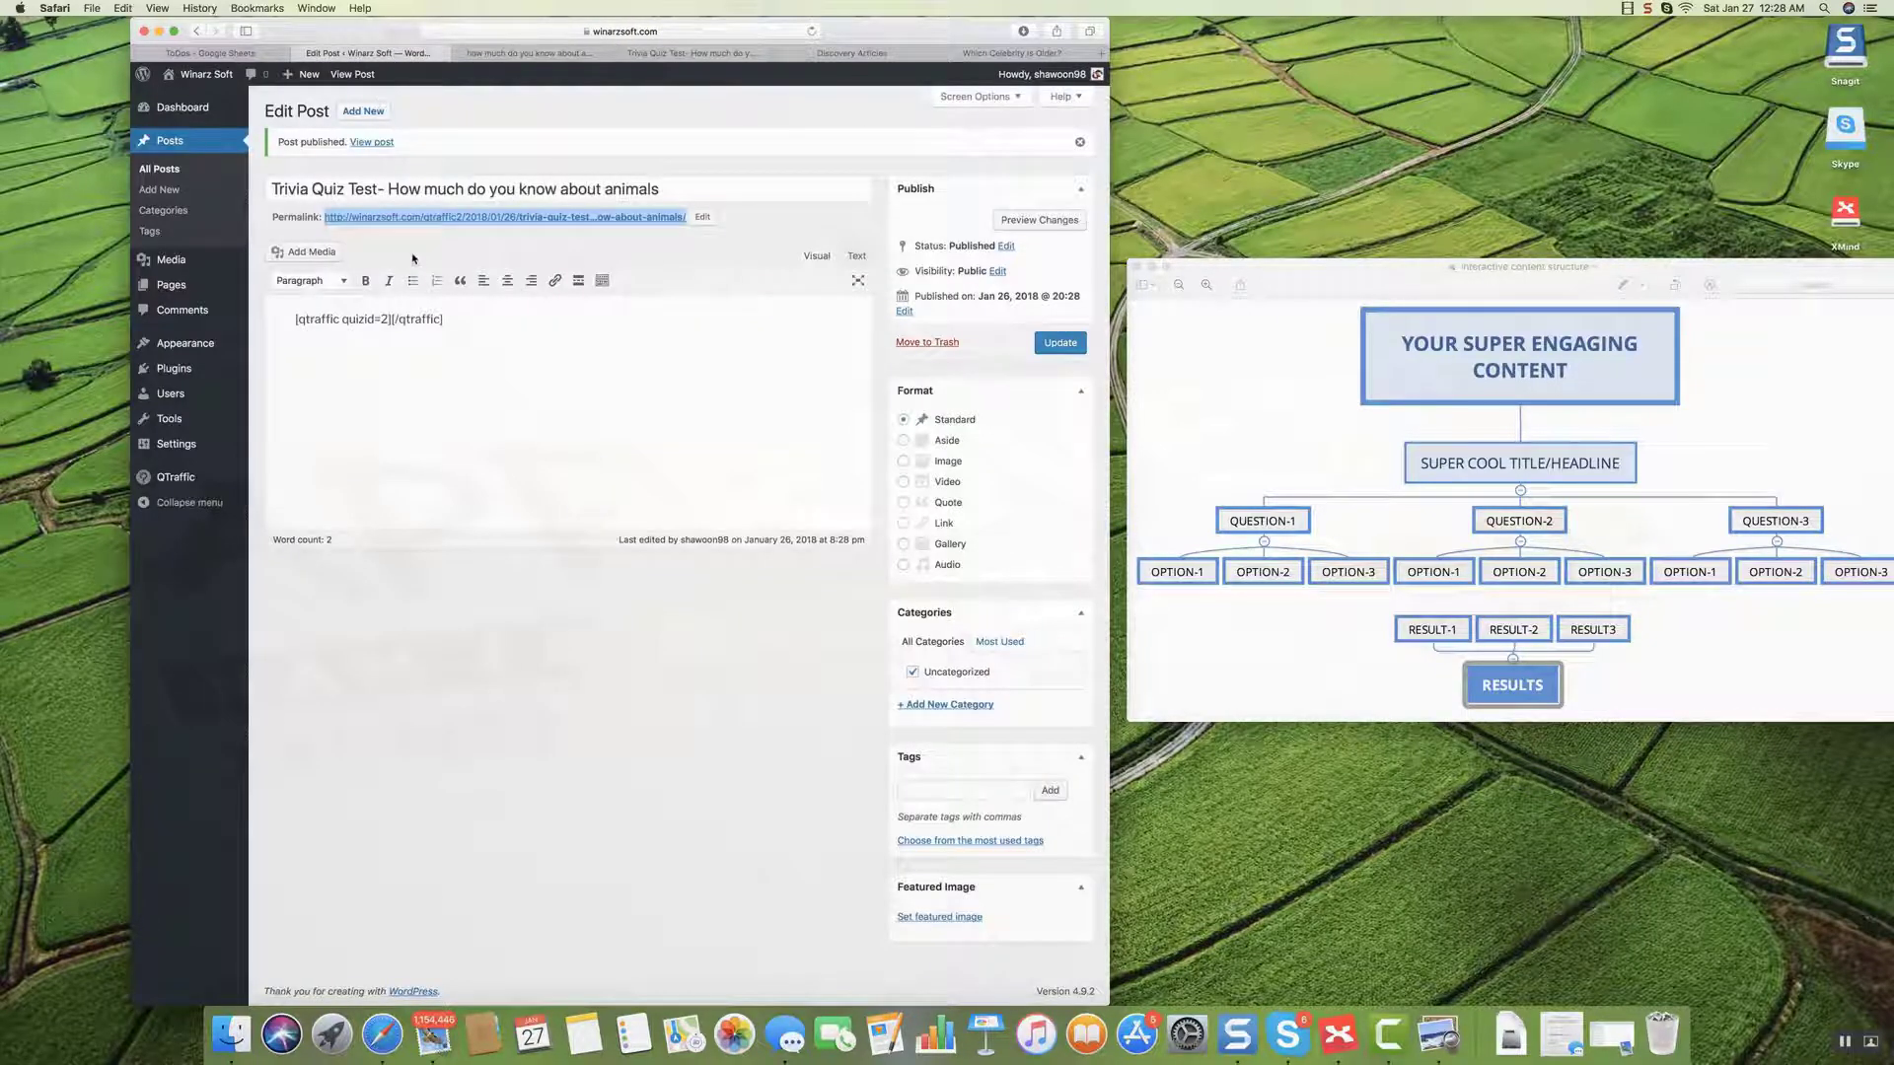
Remove the lion featured image from the animals quiz story and save it.
mouse_move(195, 394)
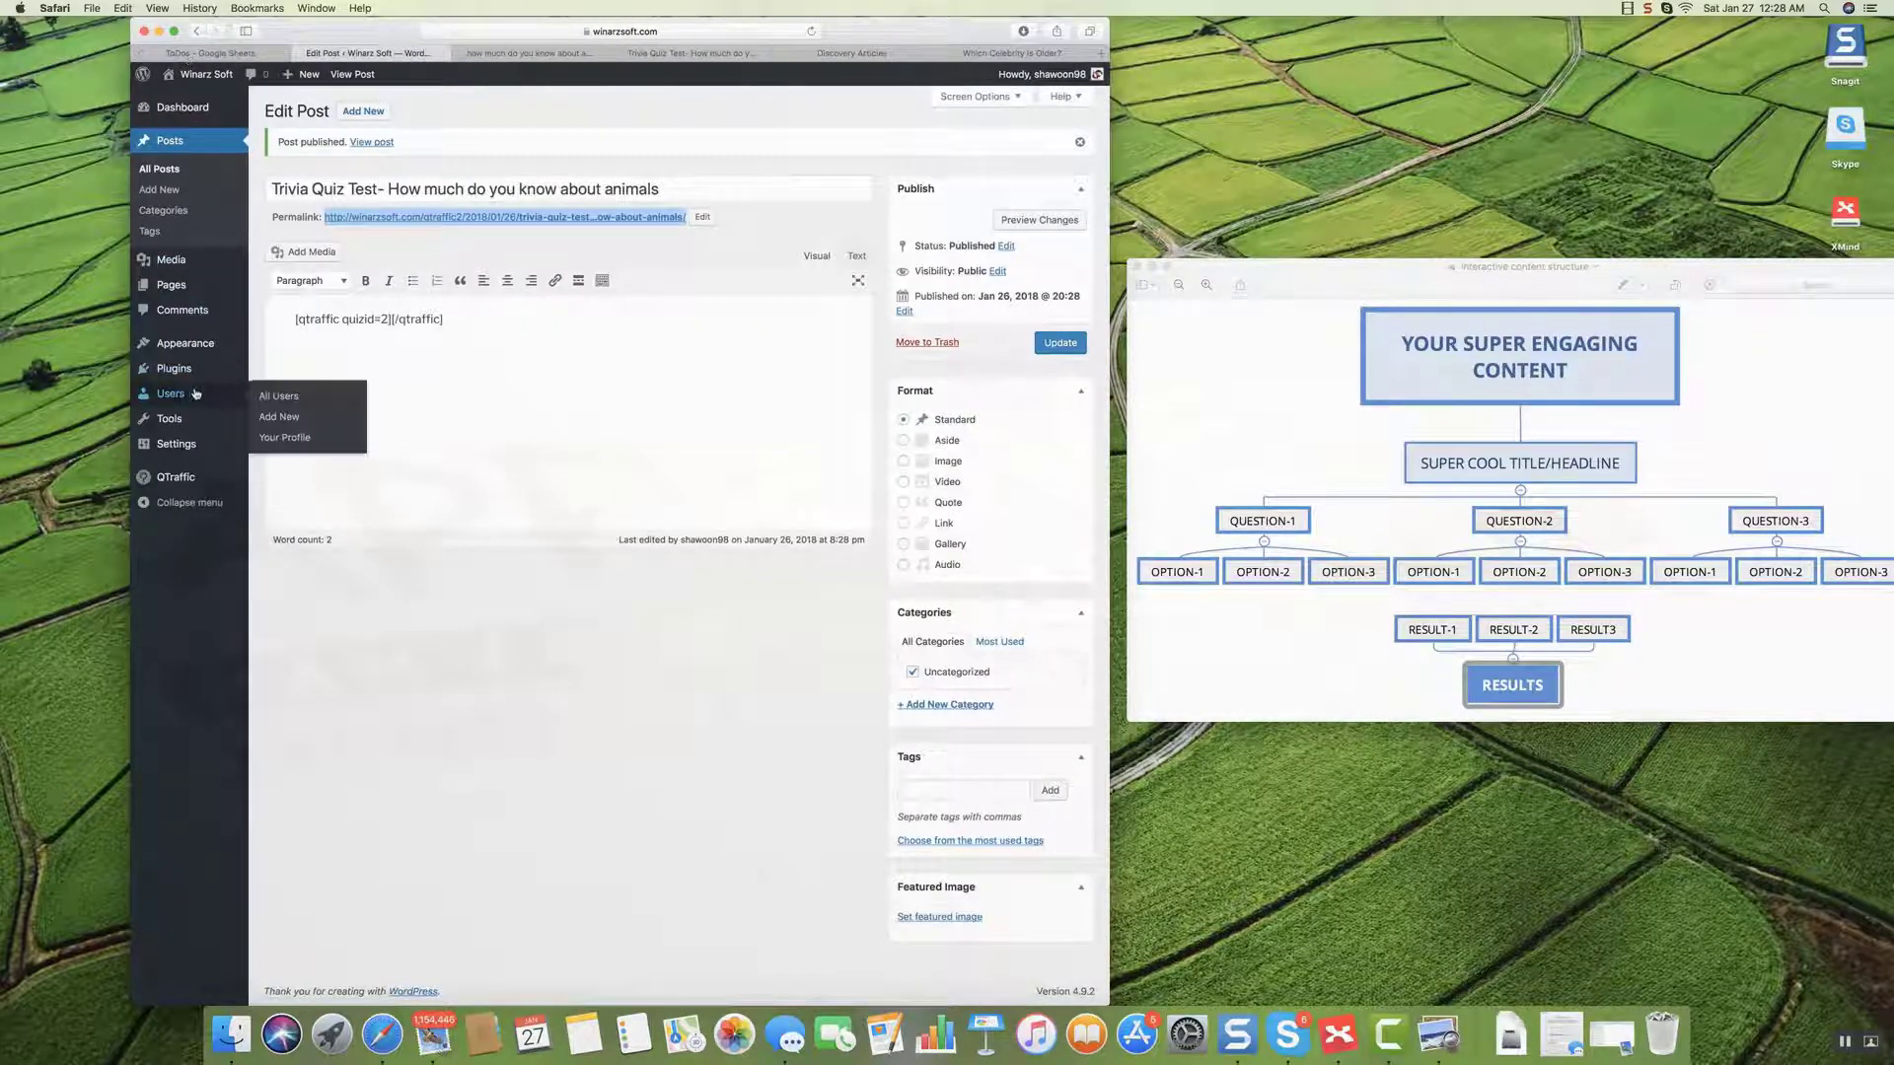
mouse_move(163, 490)
left_click(266, 481)
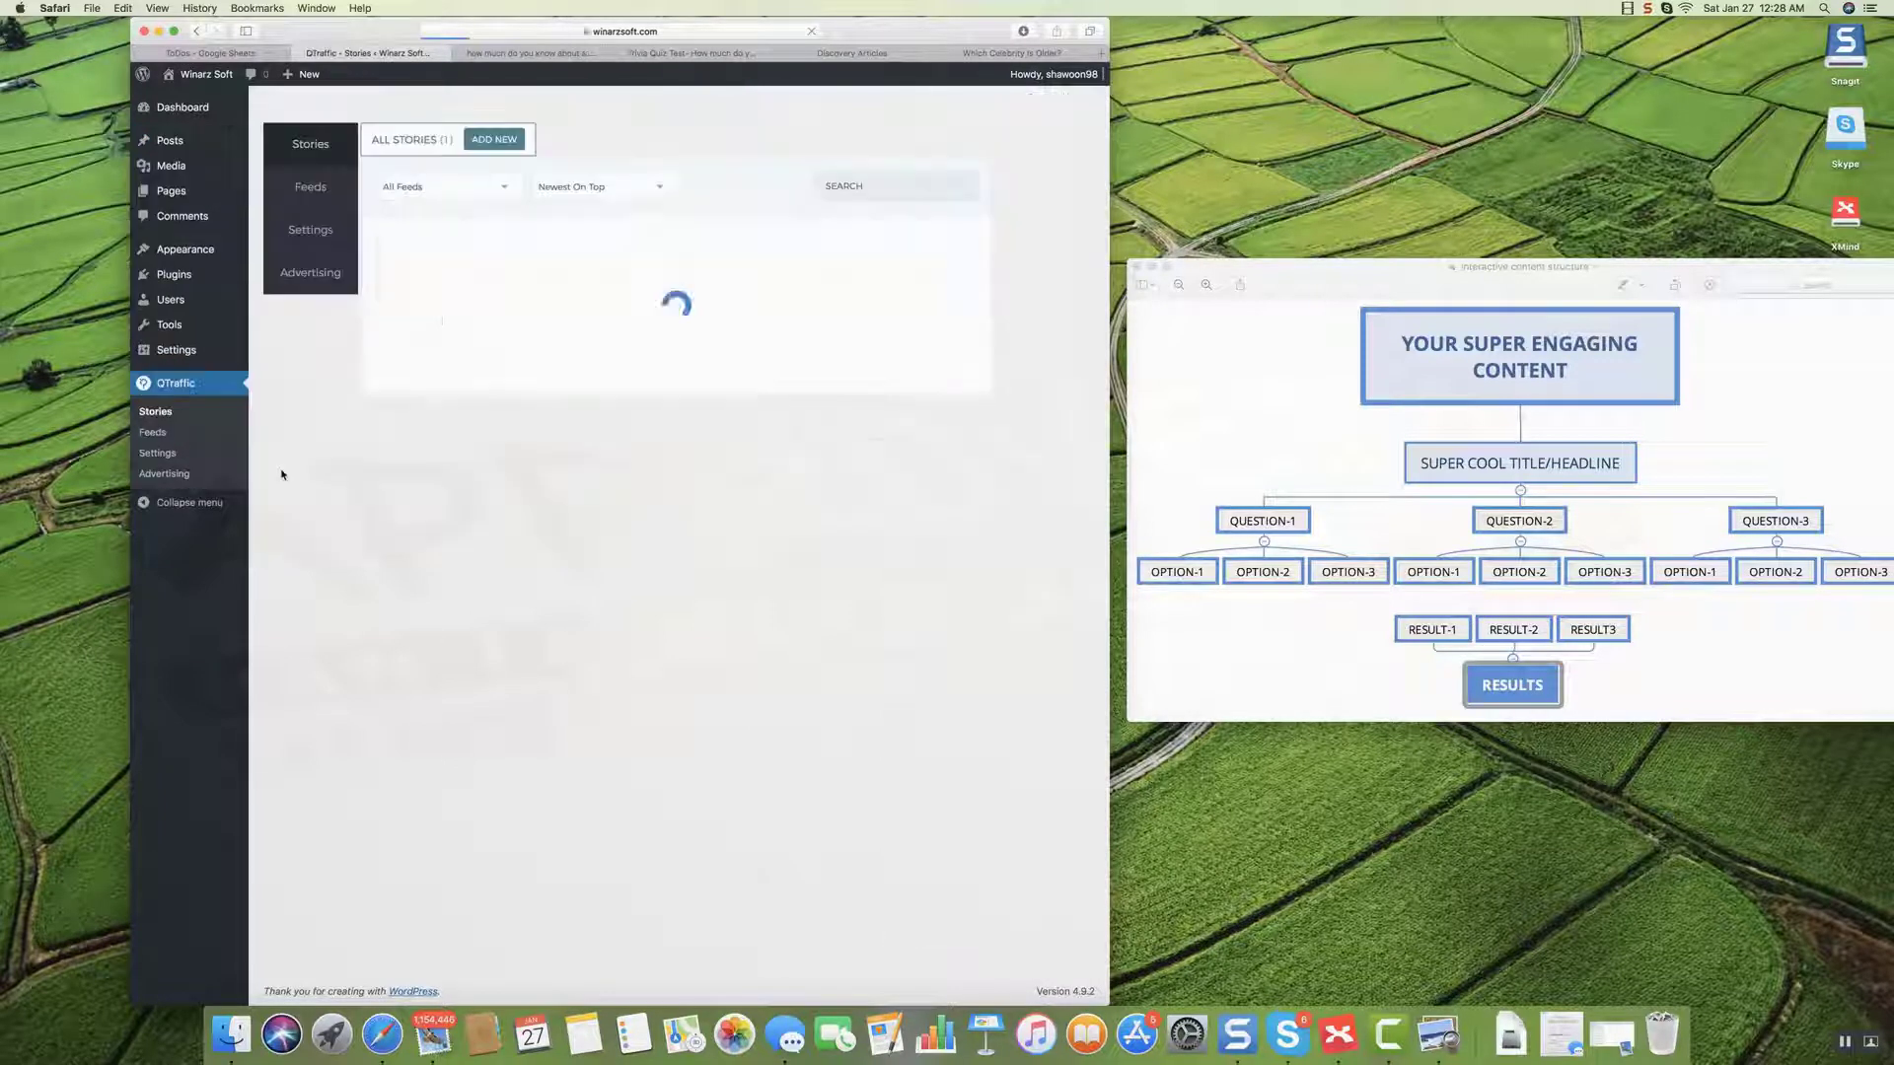
left_click(916, 249)
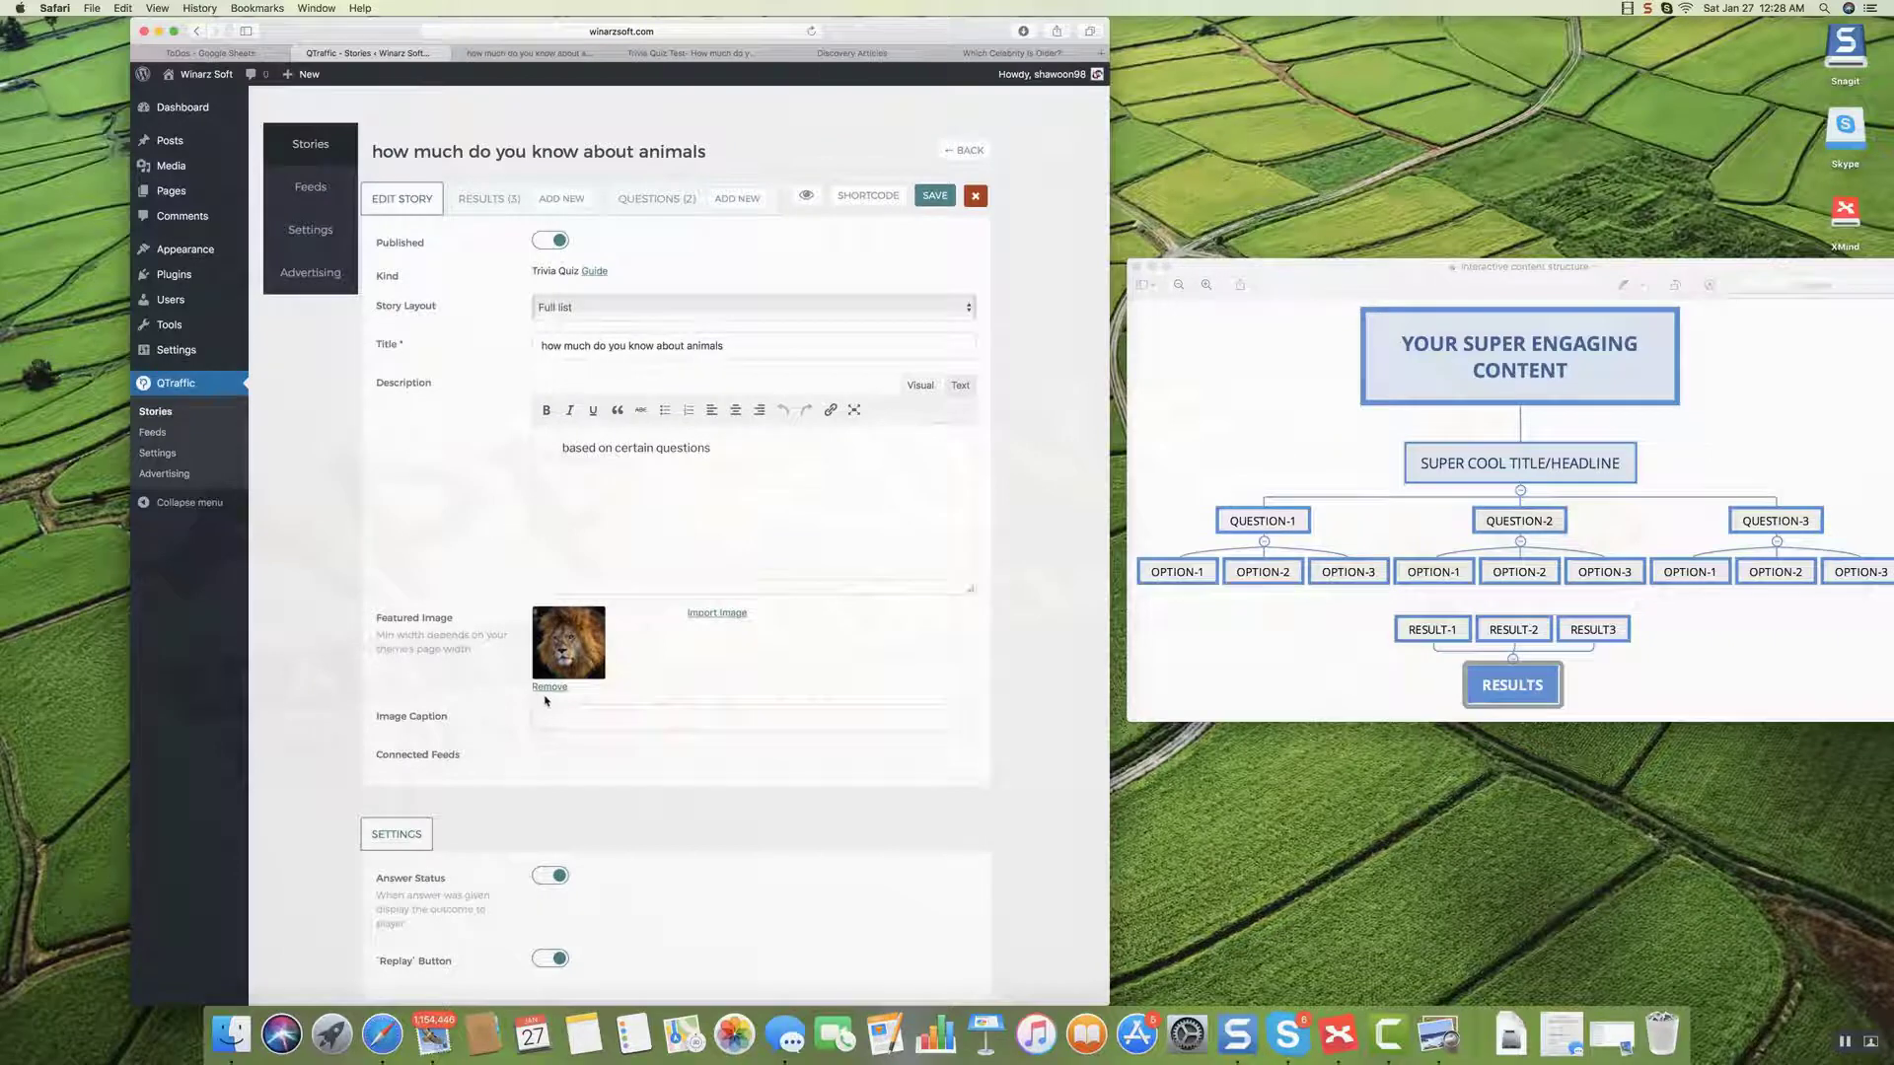
left_click(549, 688)
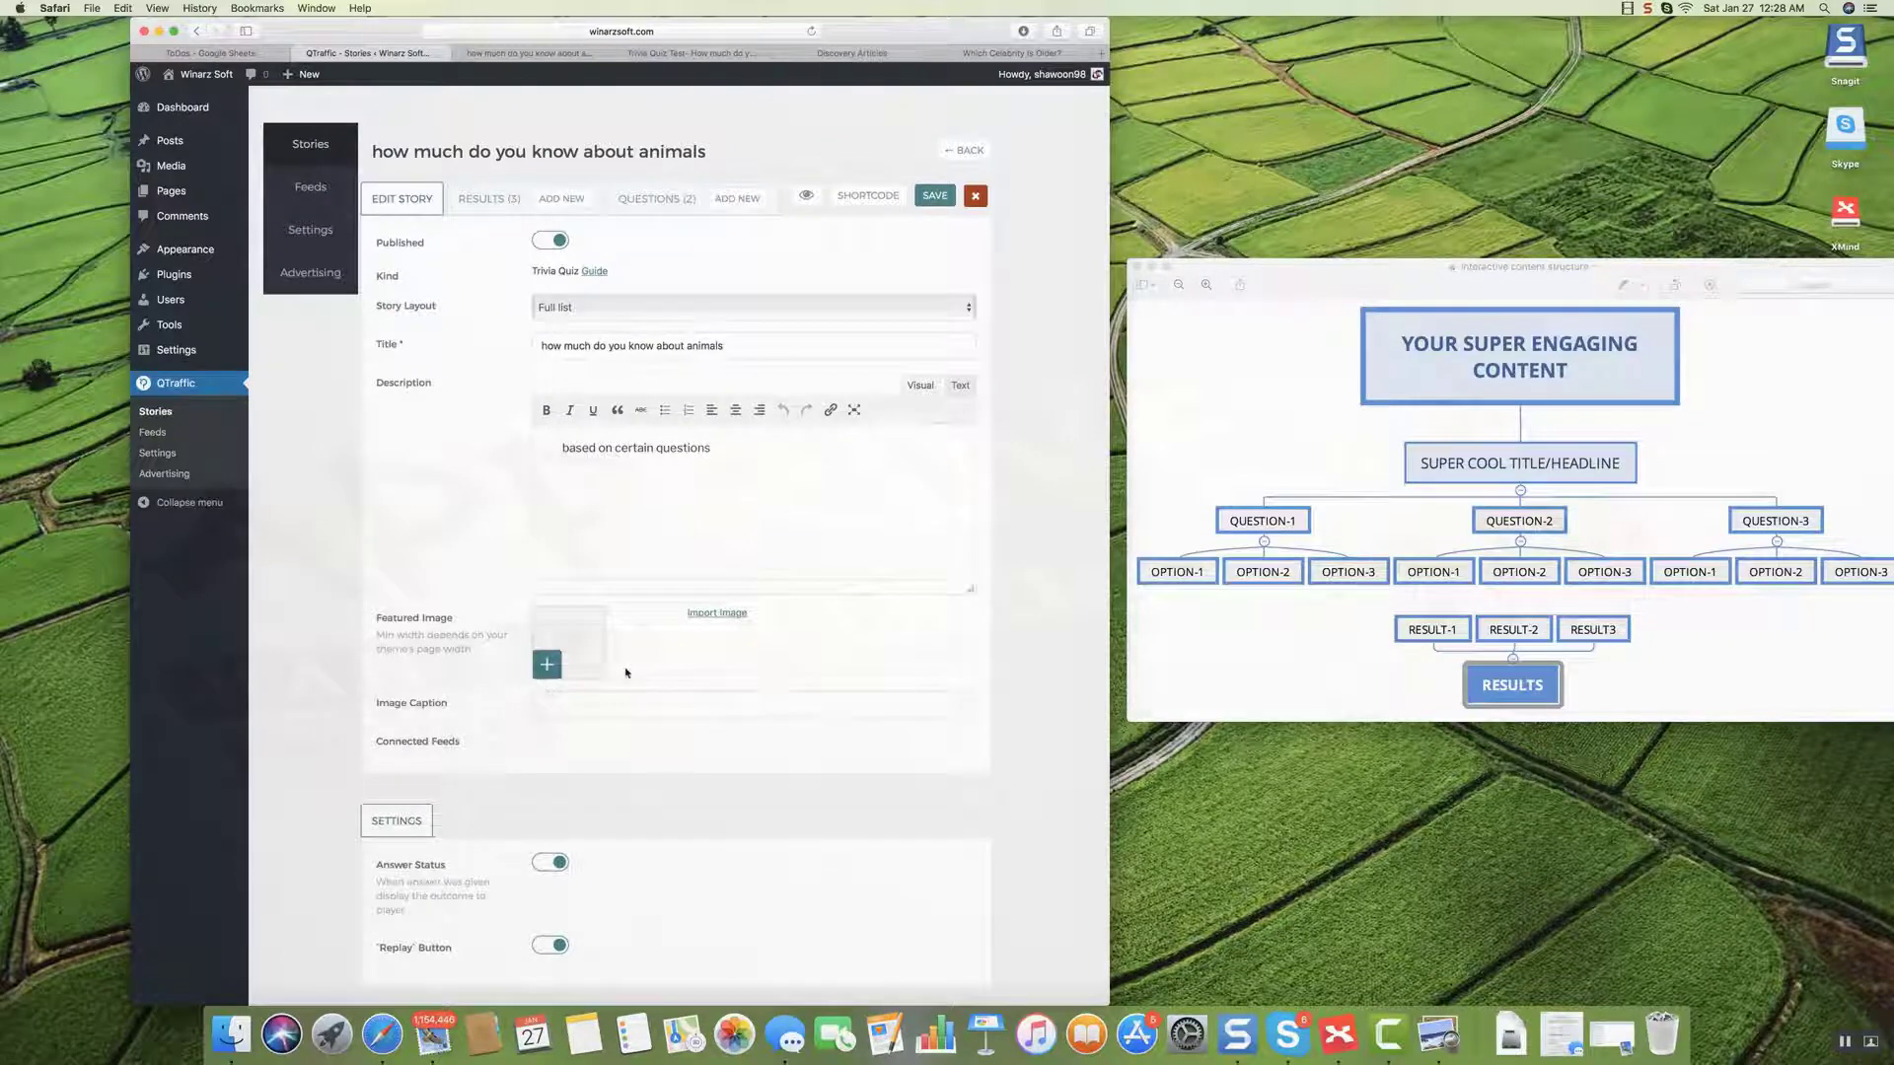
left_click(940, 200)
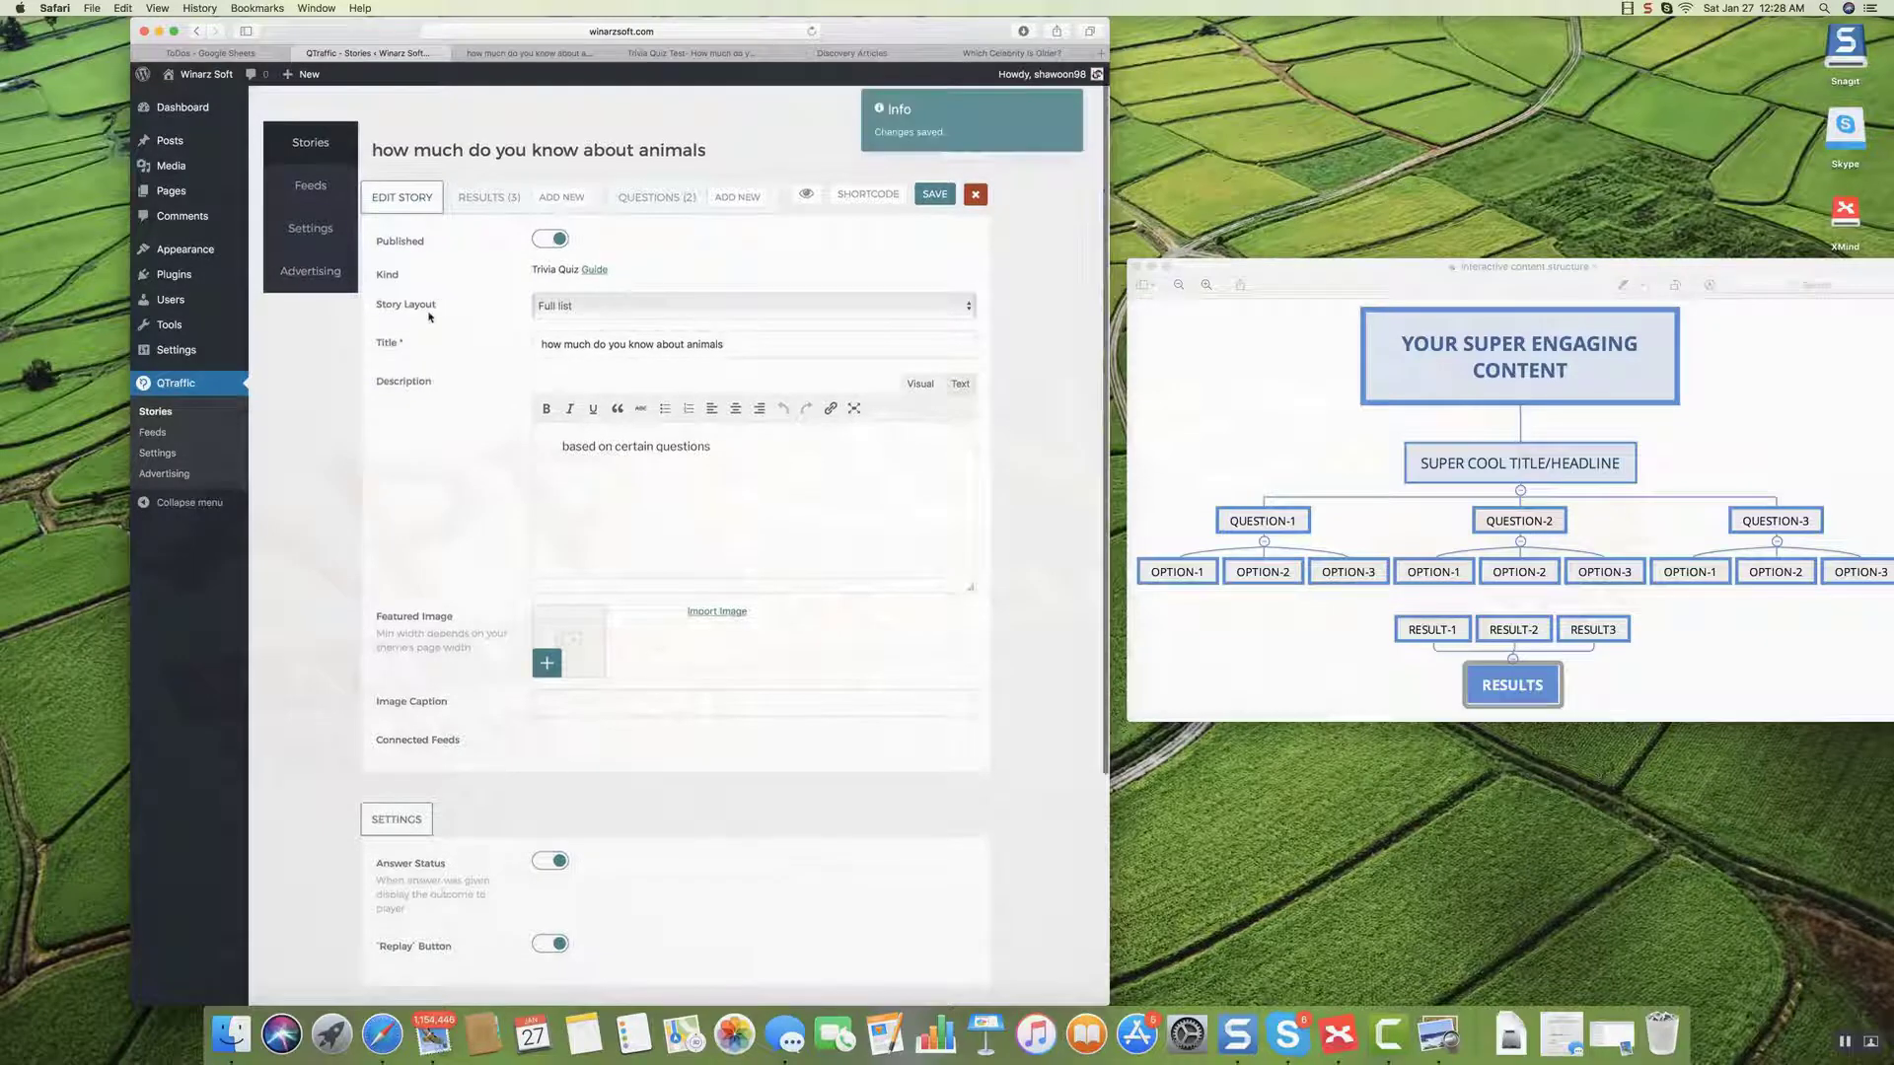
Change the quiz's Story Layout to Slider and save, then view the quiz story page.
left_click(558, 306)
left_click(563, 325)
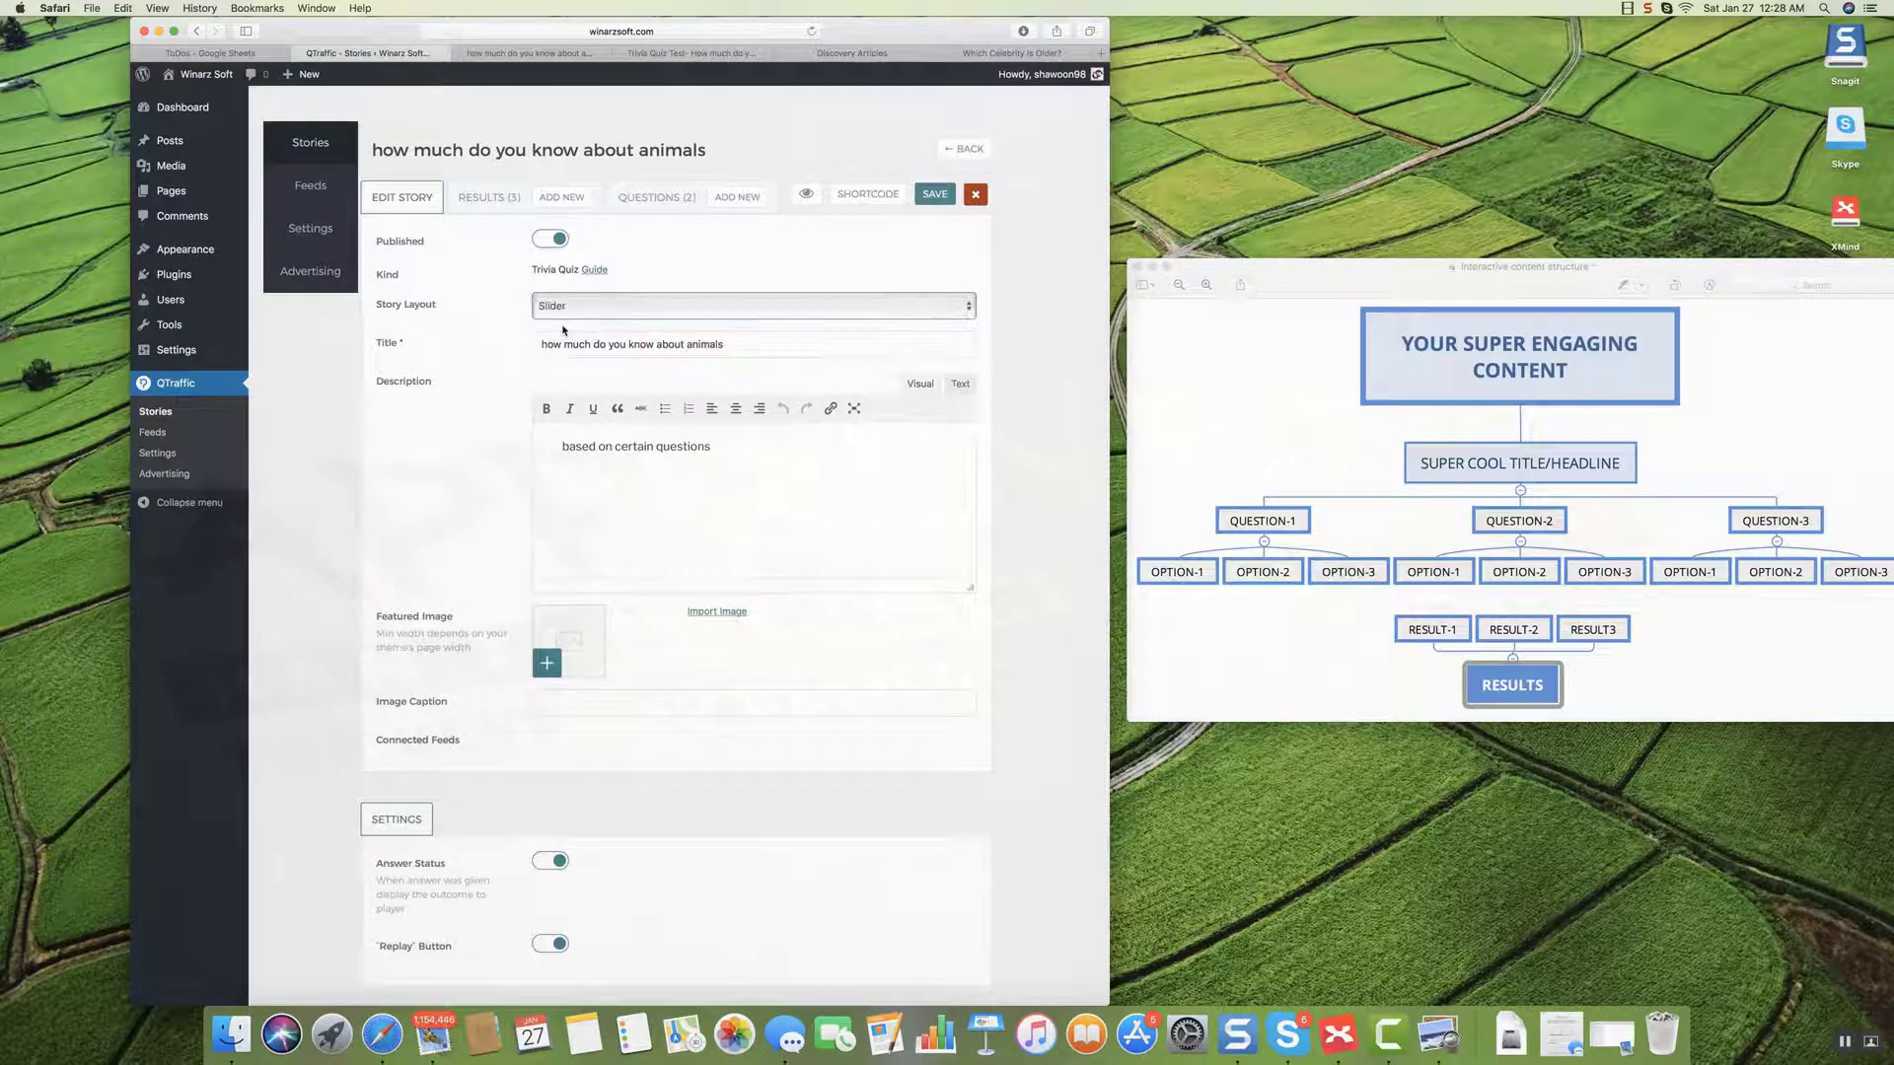
left_click(934, 194)
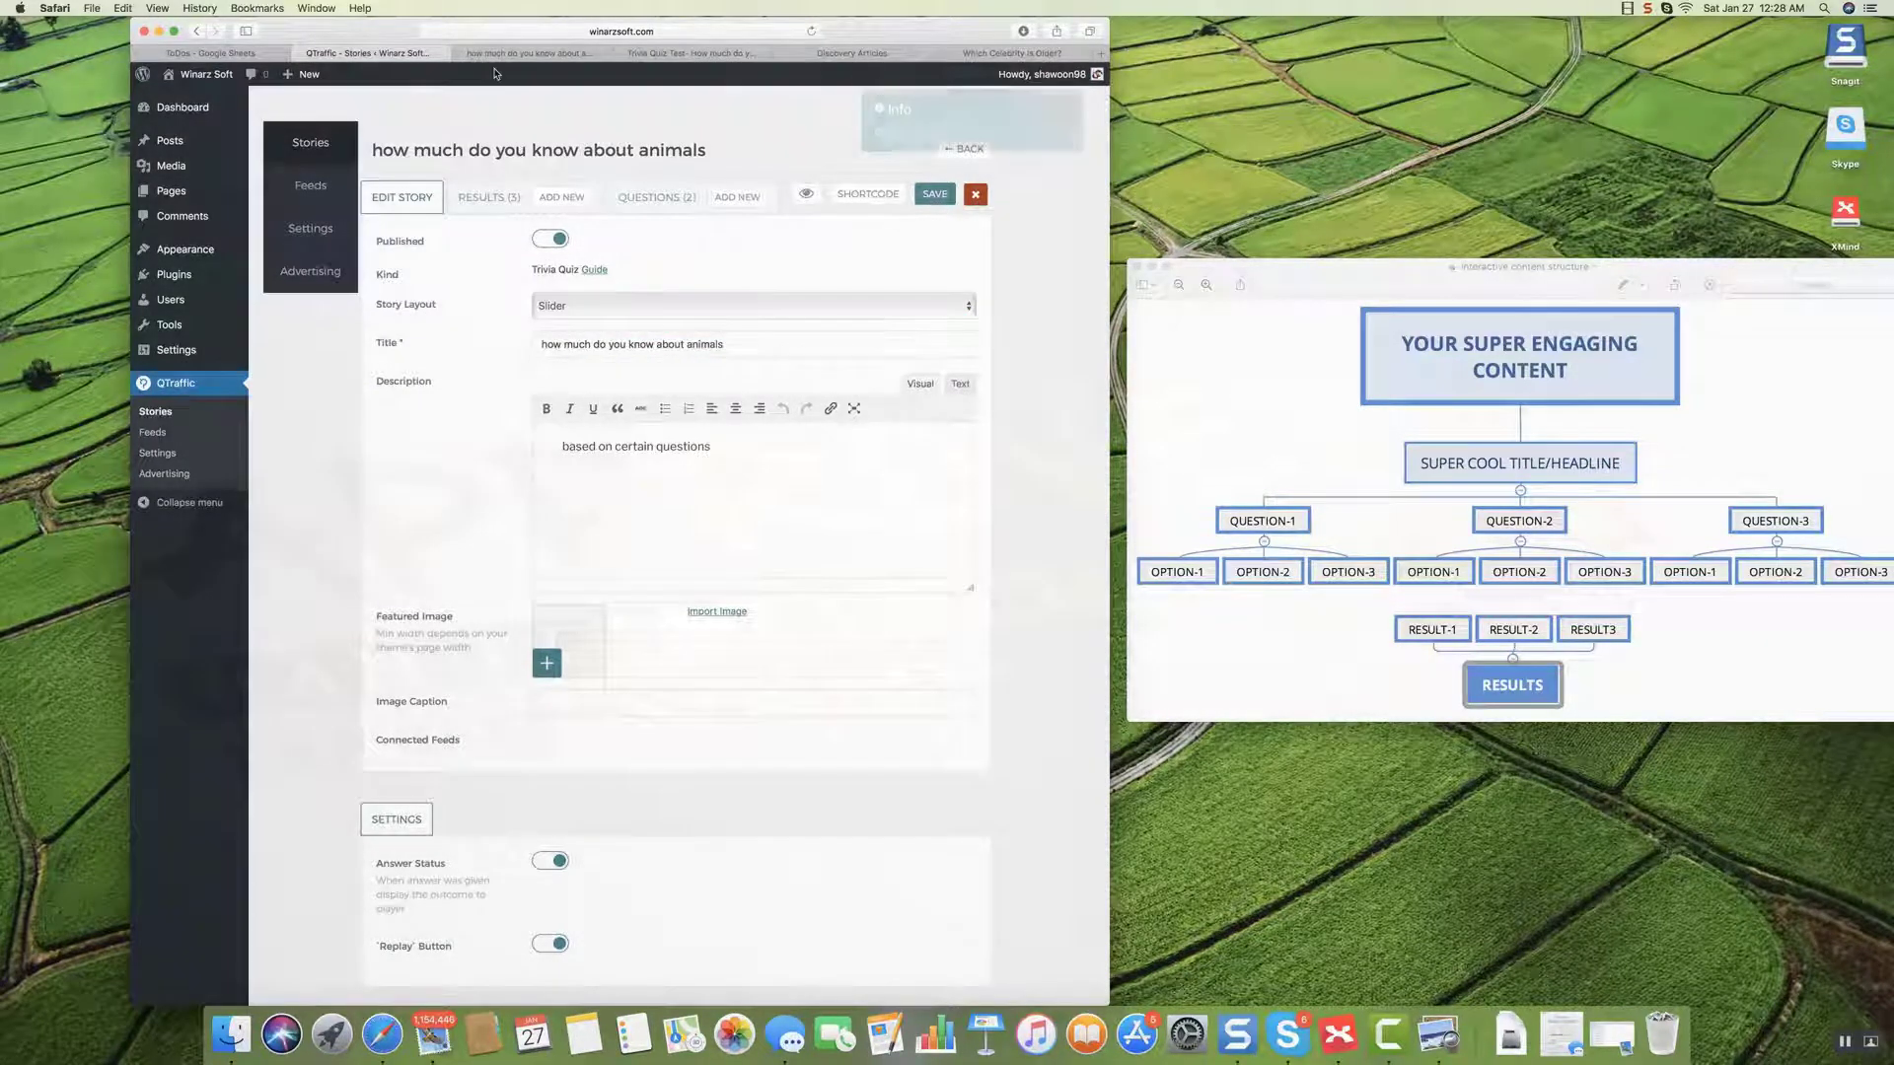
left_click(529, 61)
scroll(476, 275, "down", 10)
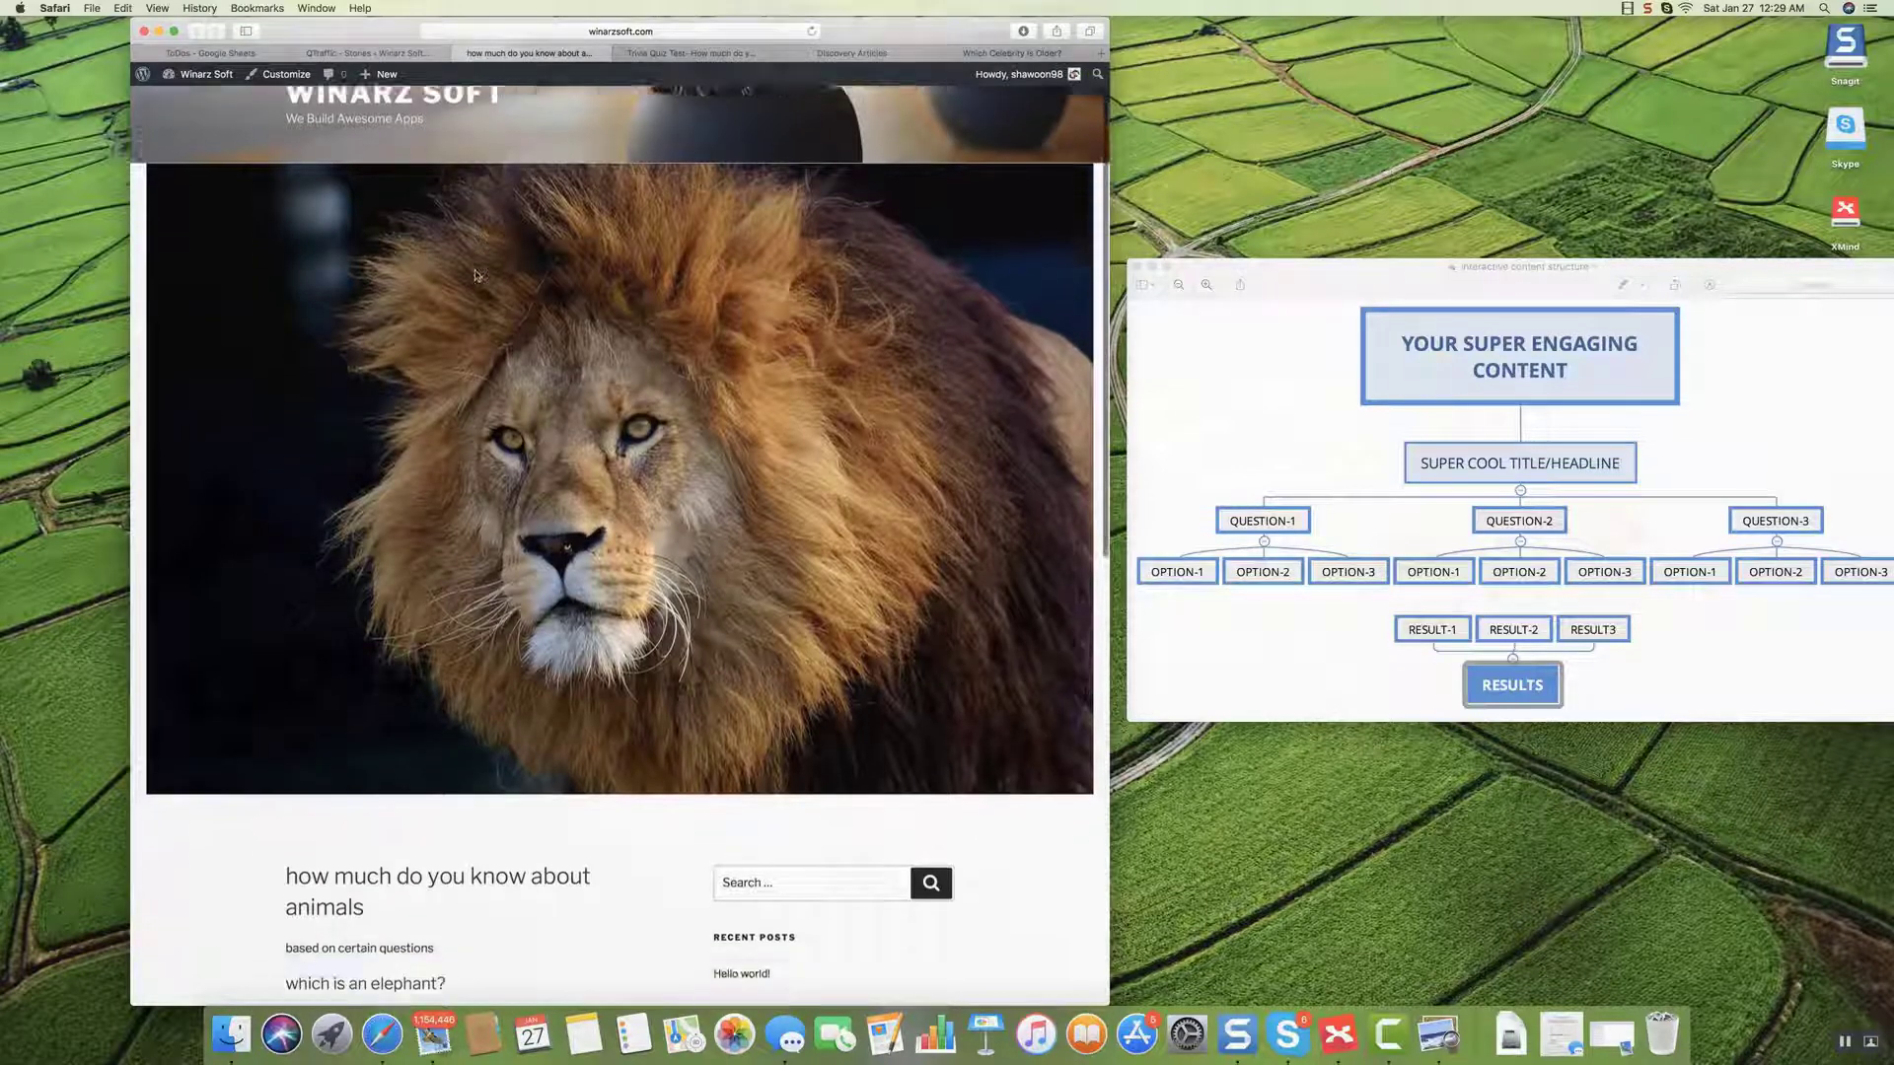
Reload the published Trivia Quiz Test post so it shows the new Slider layout.
scroll(476, 275, "up", 2)
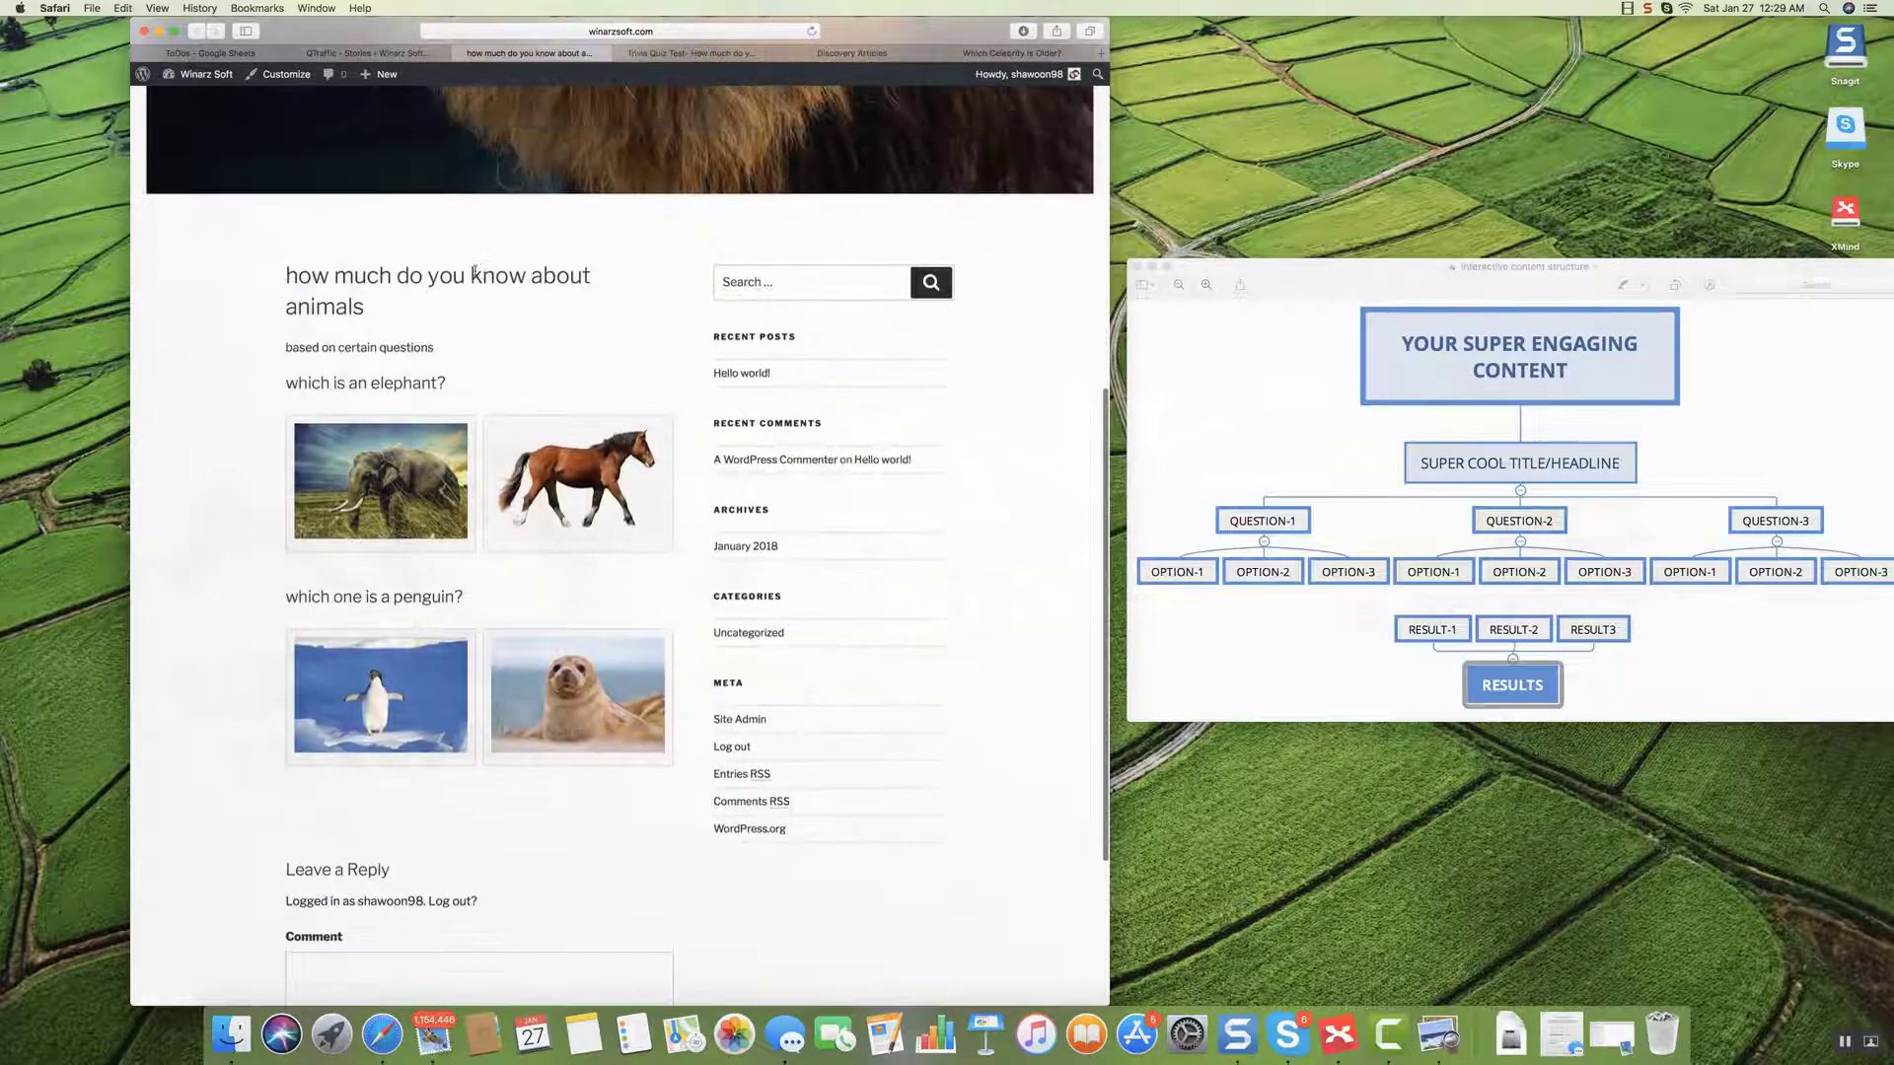
left_click(677, 57)
scroll(426, 211, "down", 2)
scroll(426, 212, "up", 5)
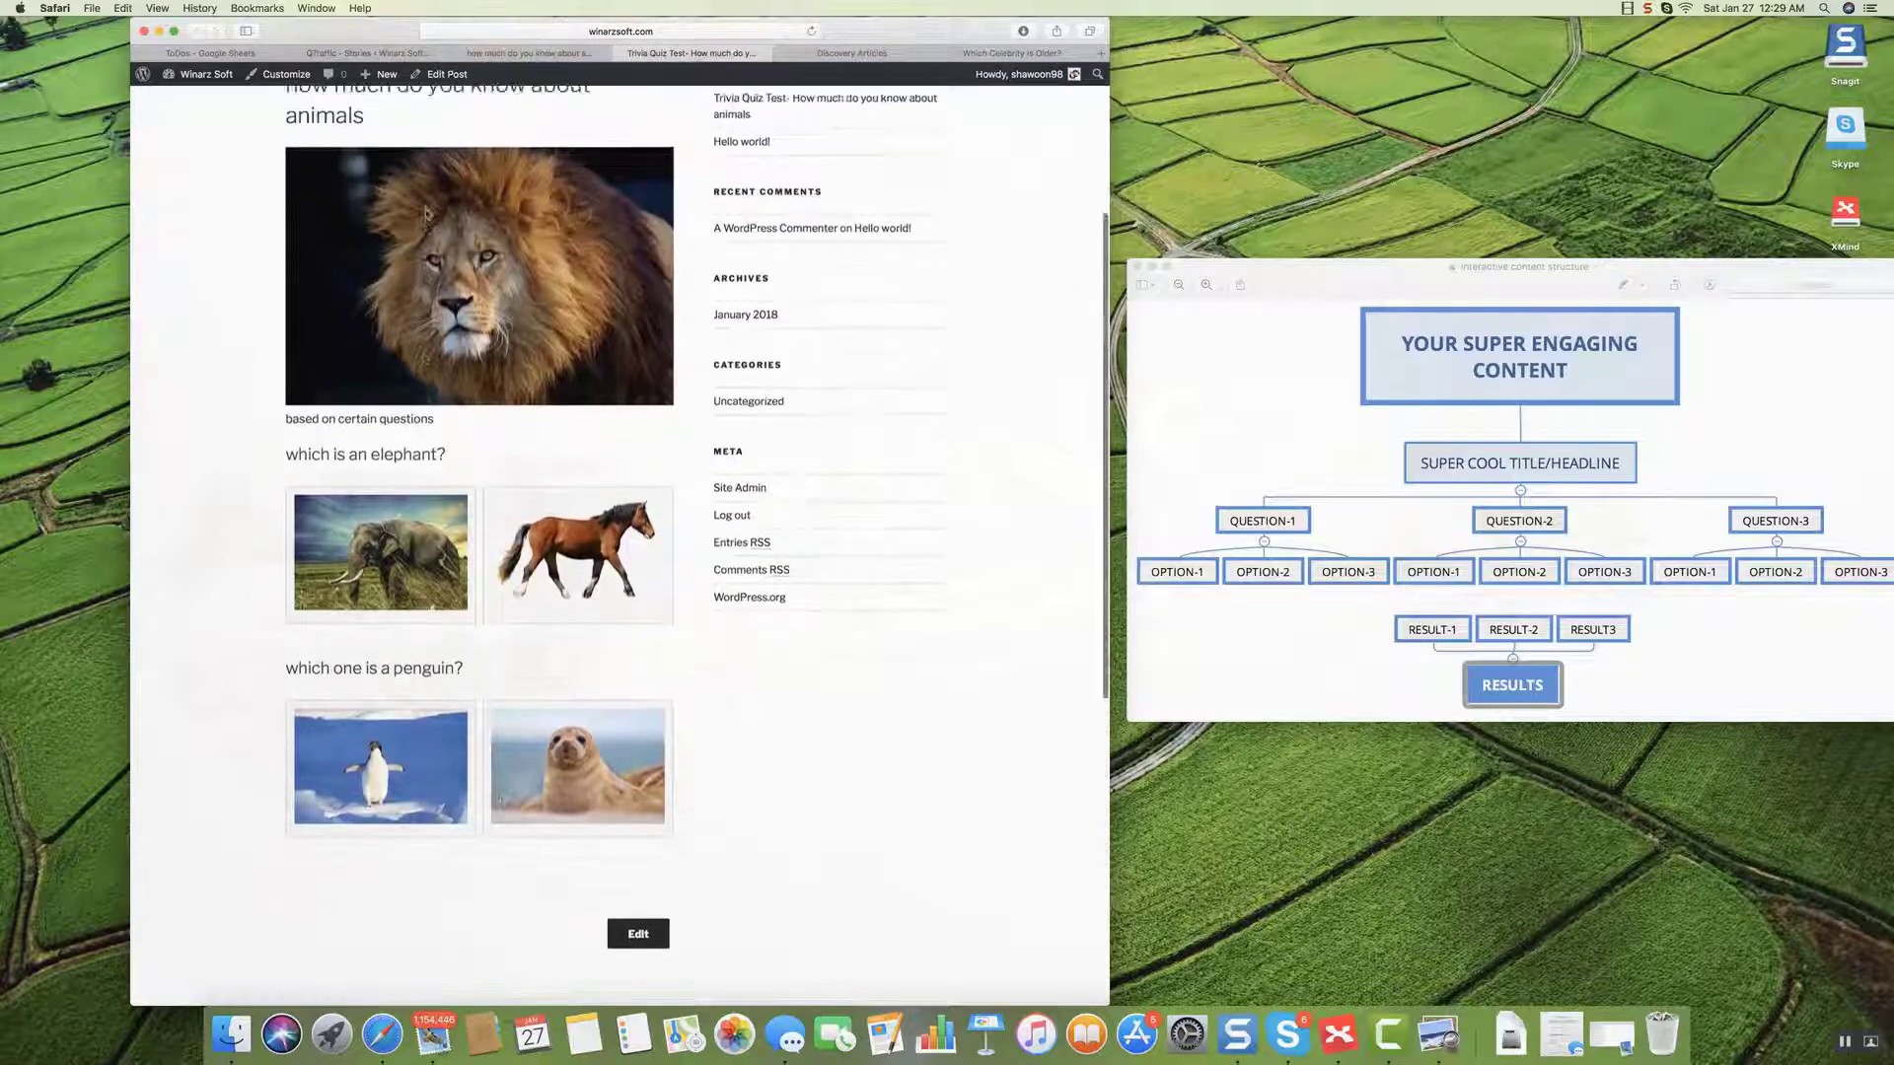
scroll(426, 211, "up", 2)
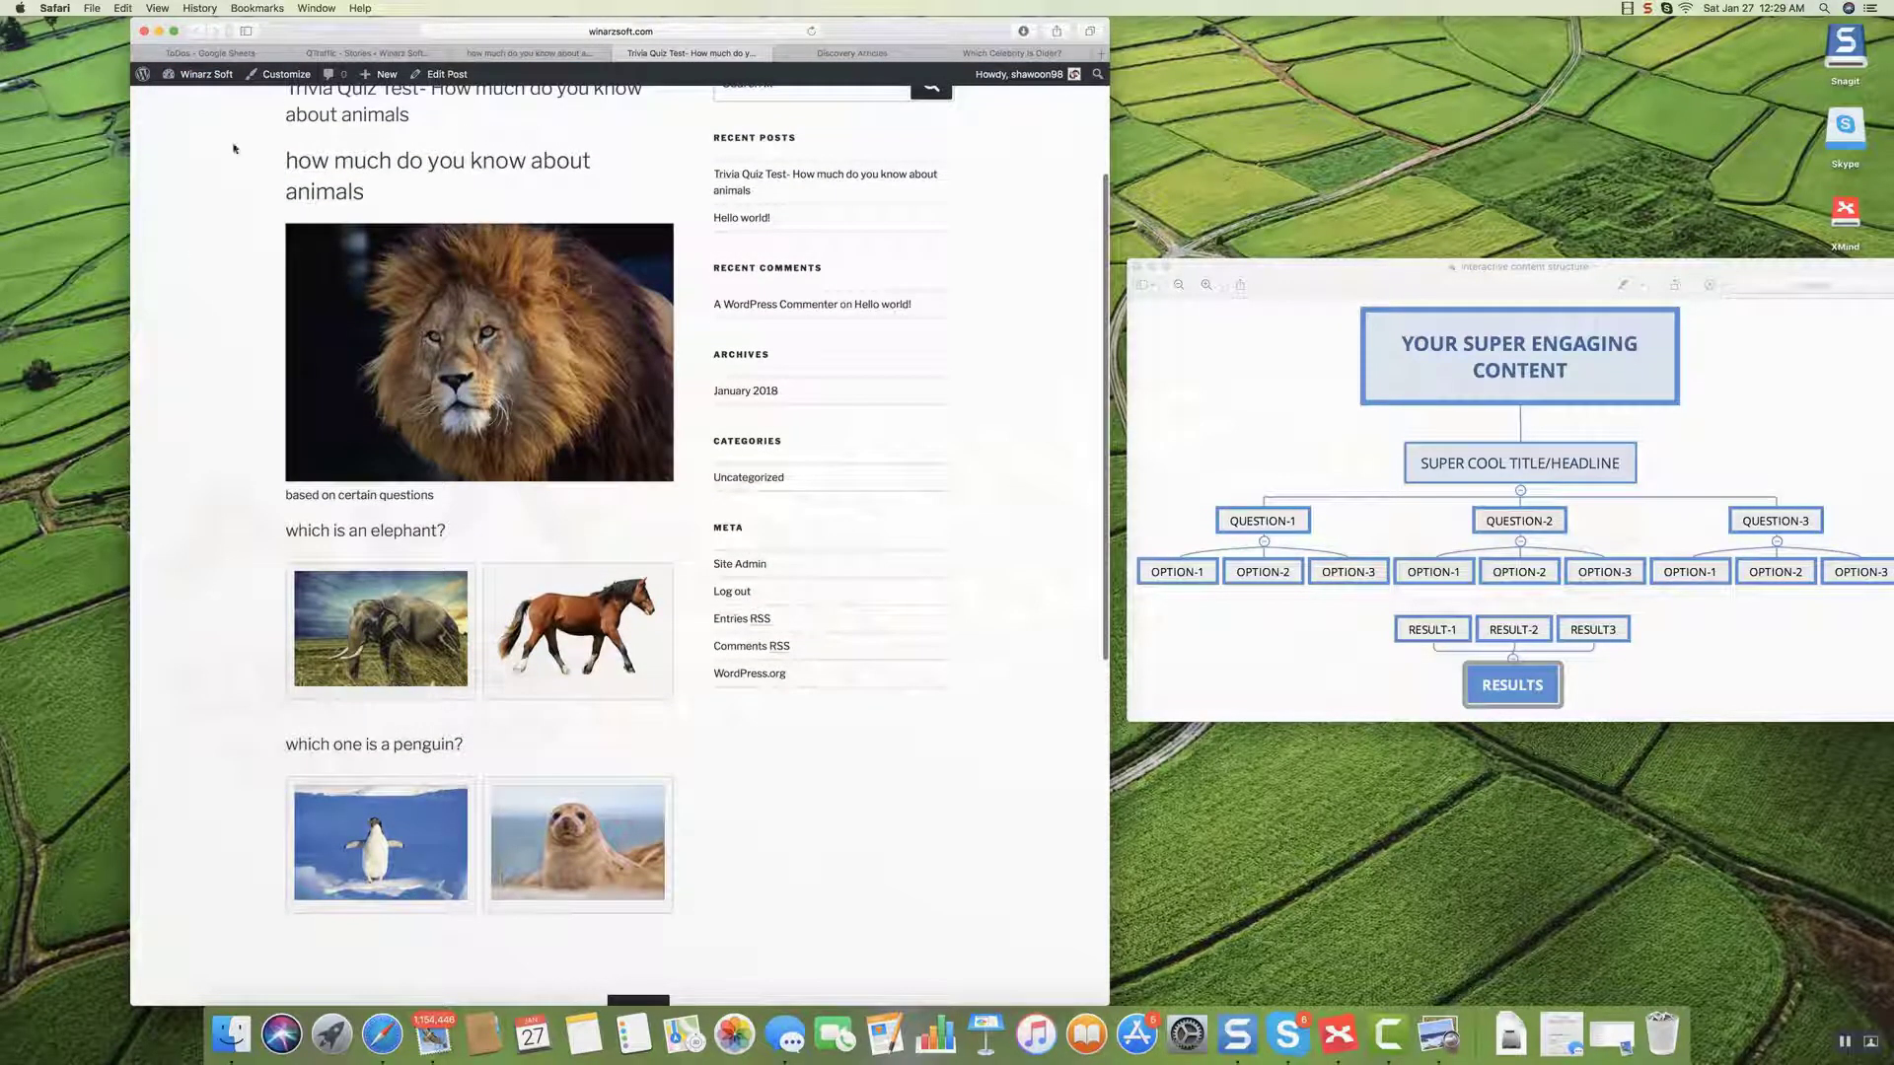
right_click(183, 225)
left_click(222, 239)
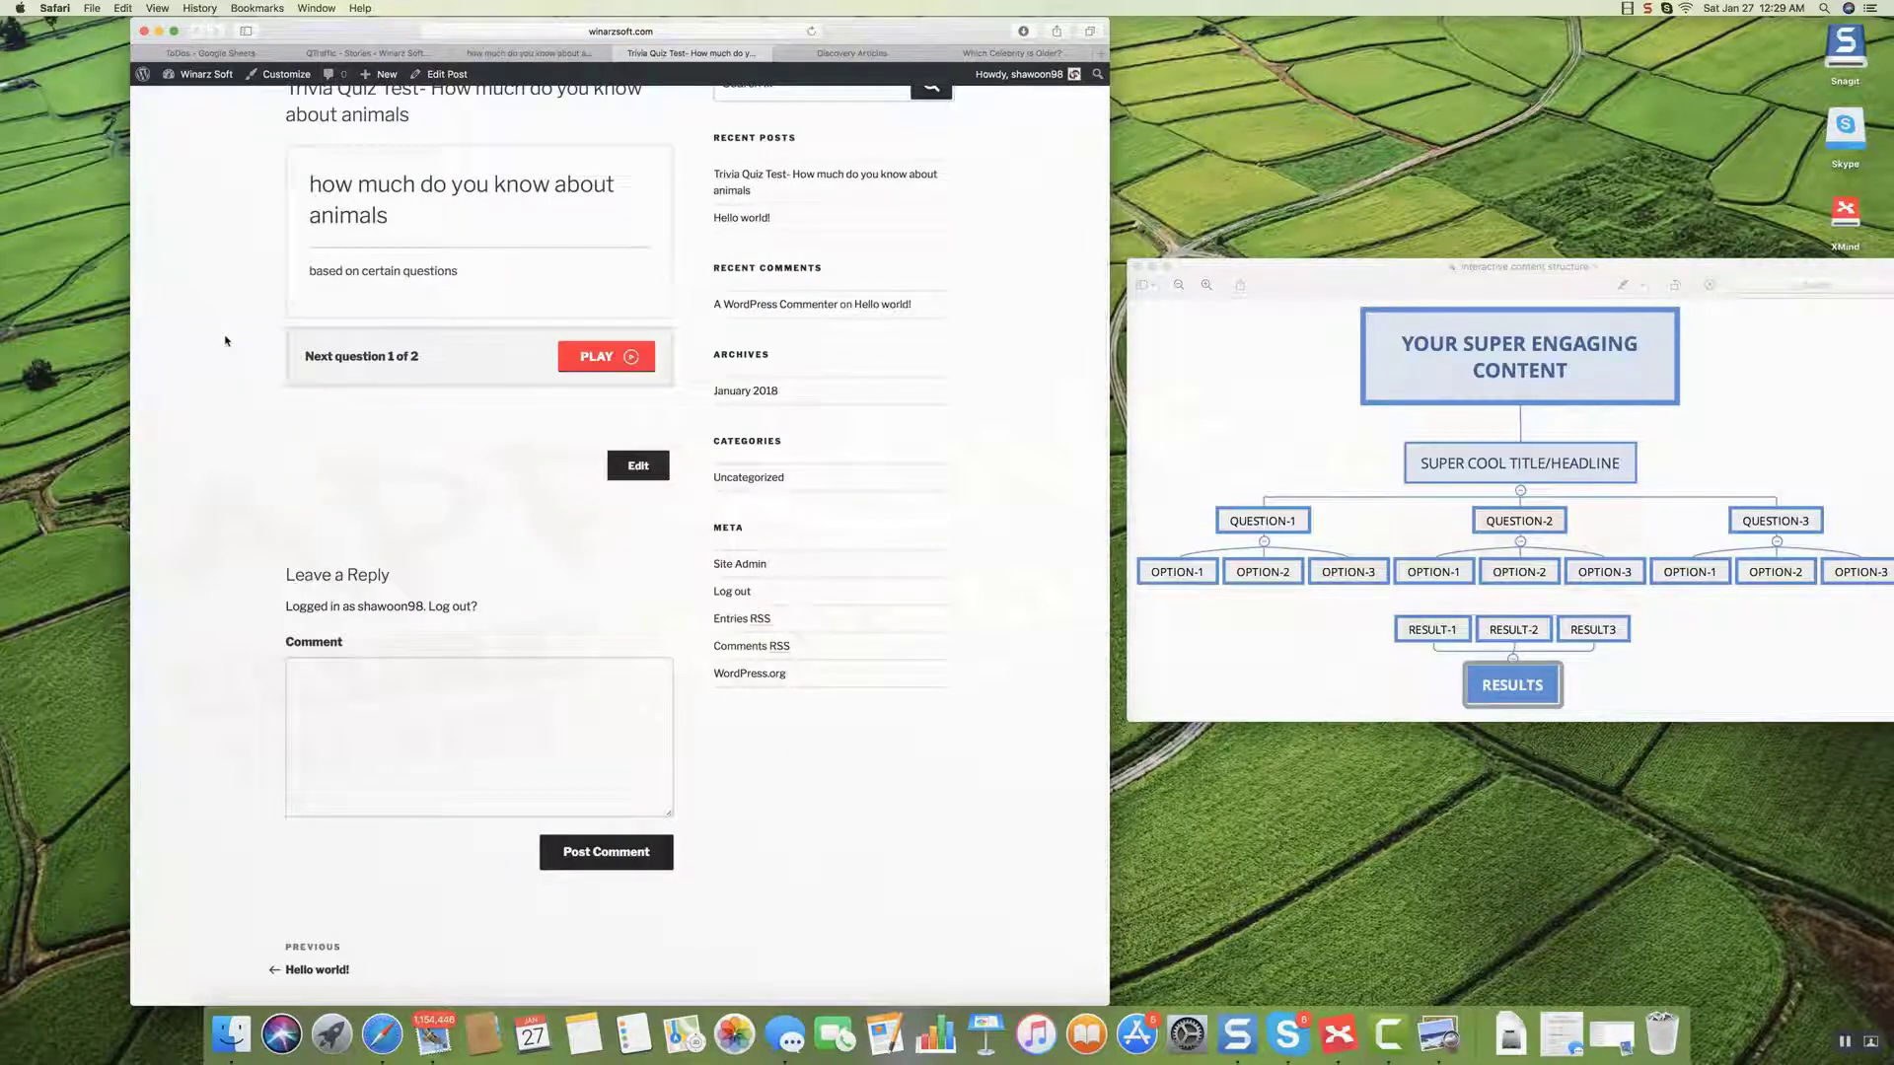
scroll(225, 340, "up", 3)
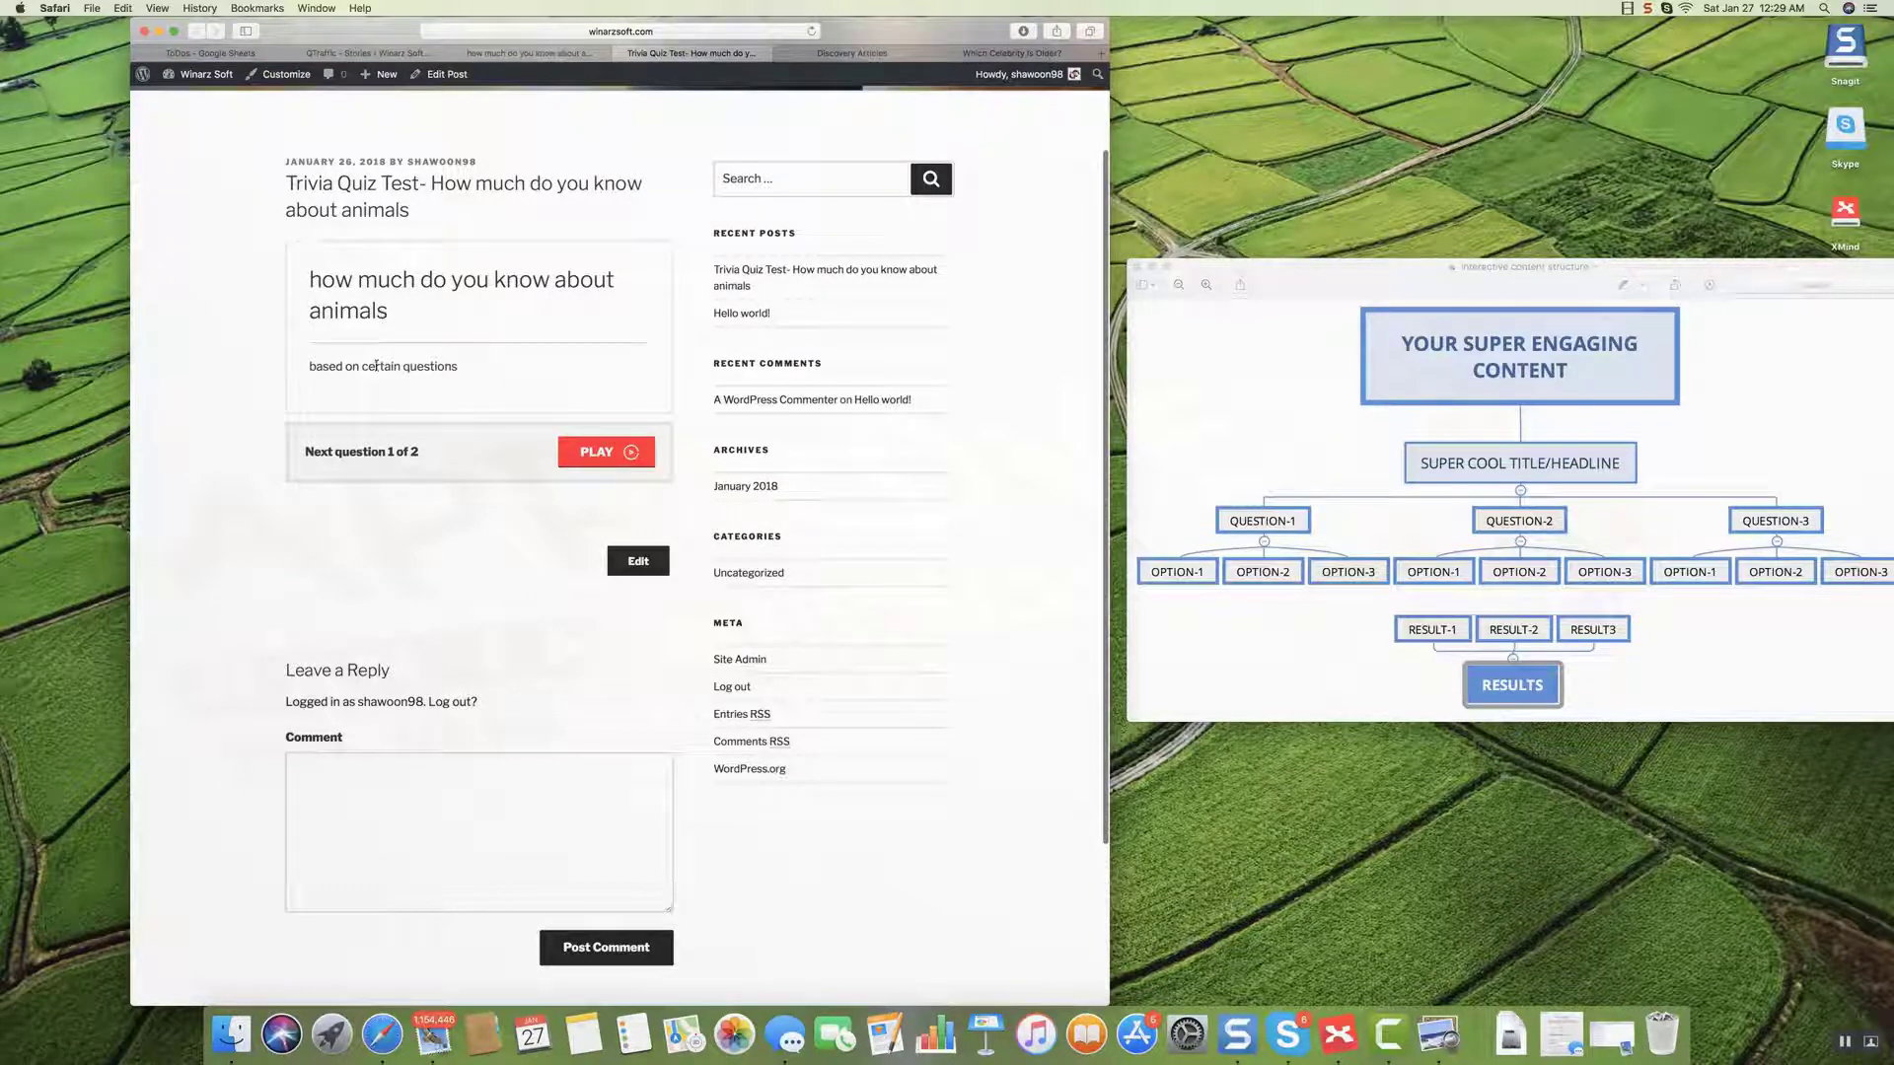
Play the quiz, answering horse for the elephant question and penguin for the second.
left_click(606, 452)
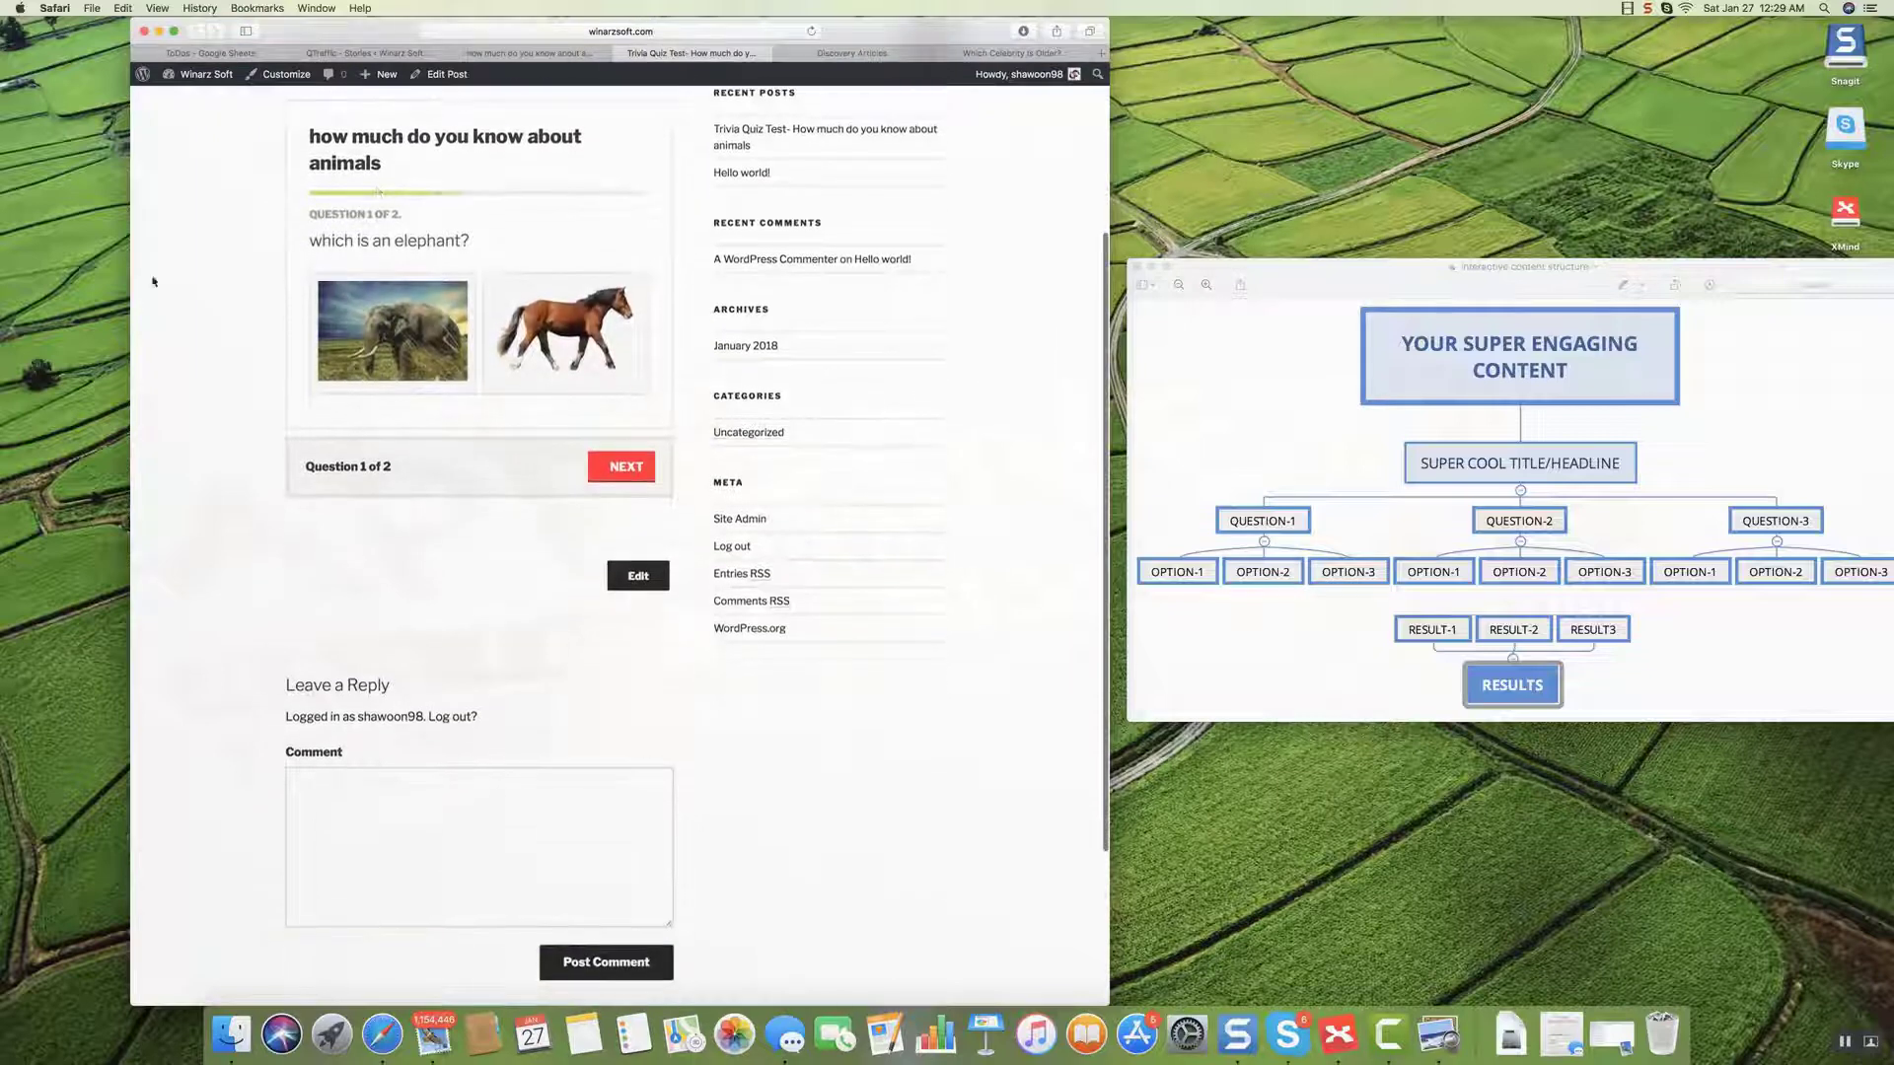
left_click(572, 357)
left_click(562, 304)
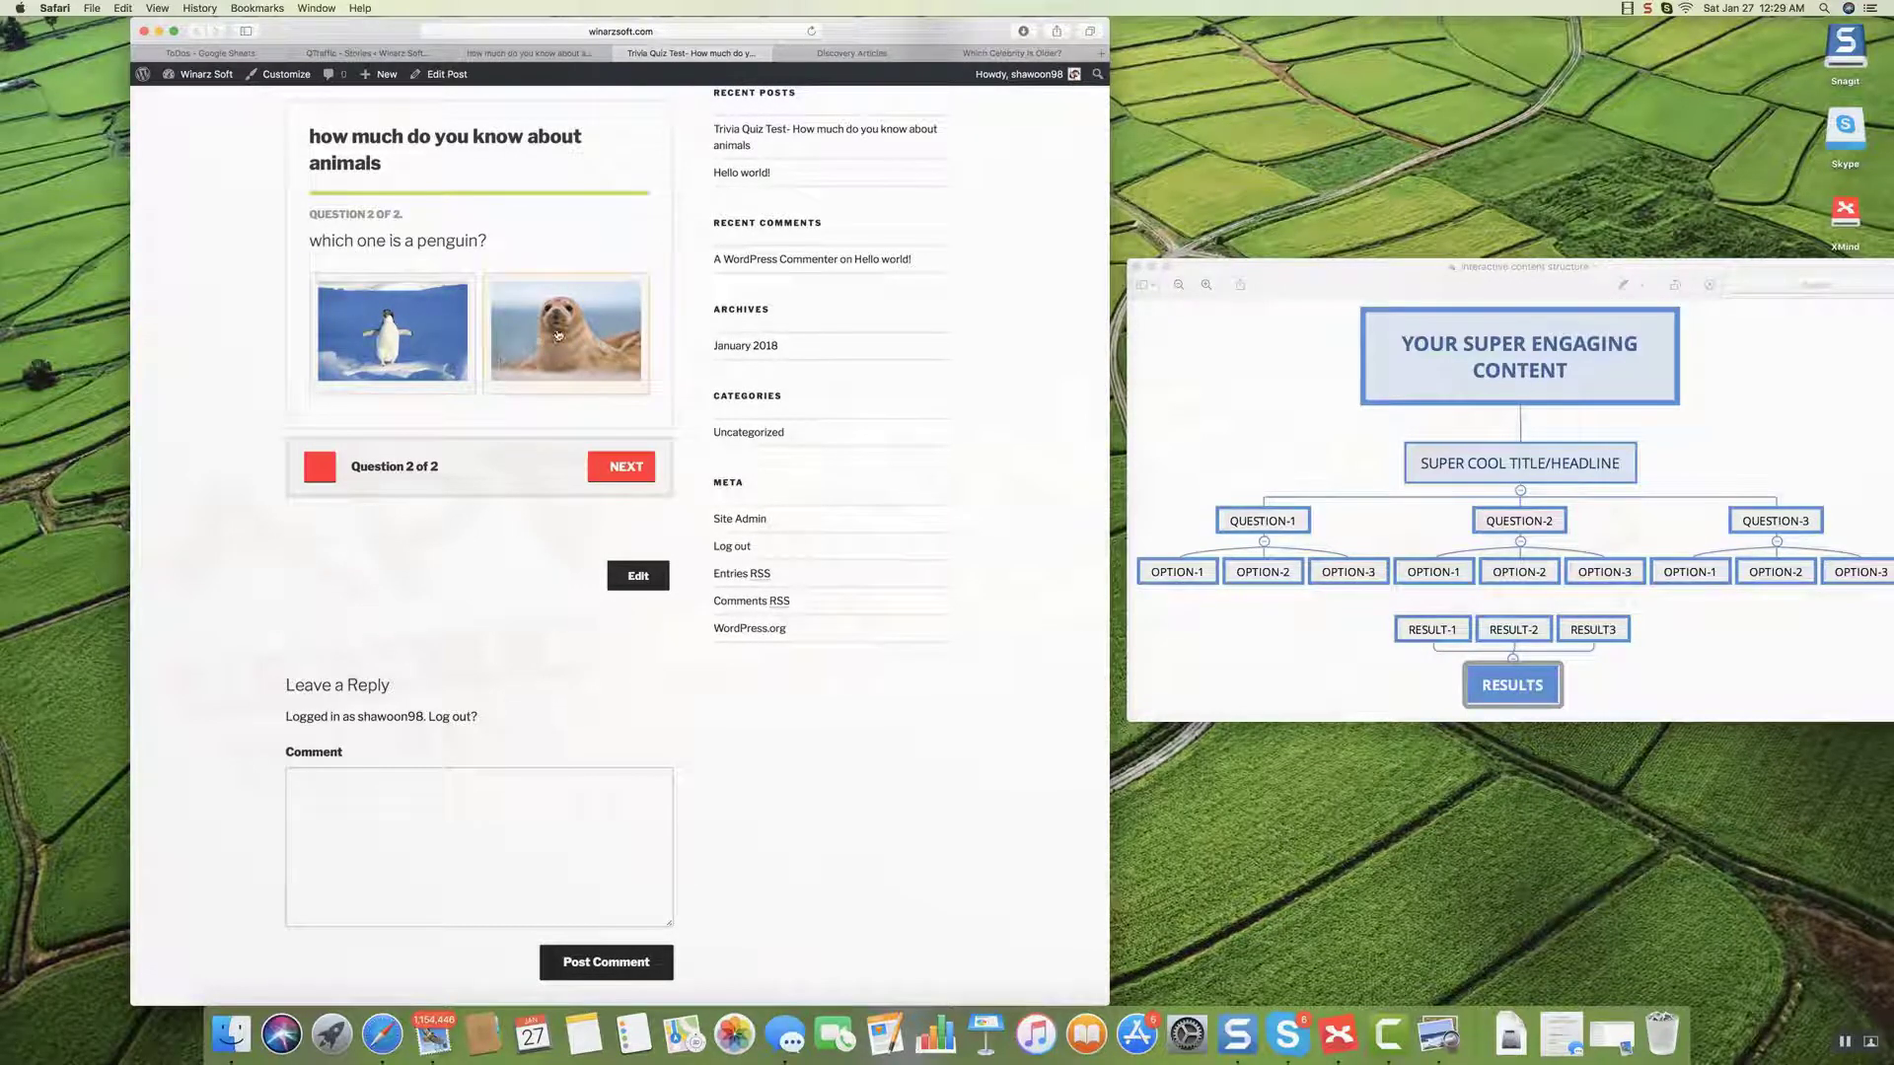
scroll(419, 329, "down", 1)
left_click(419, 328)
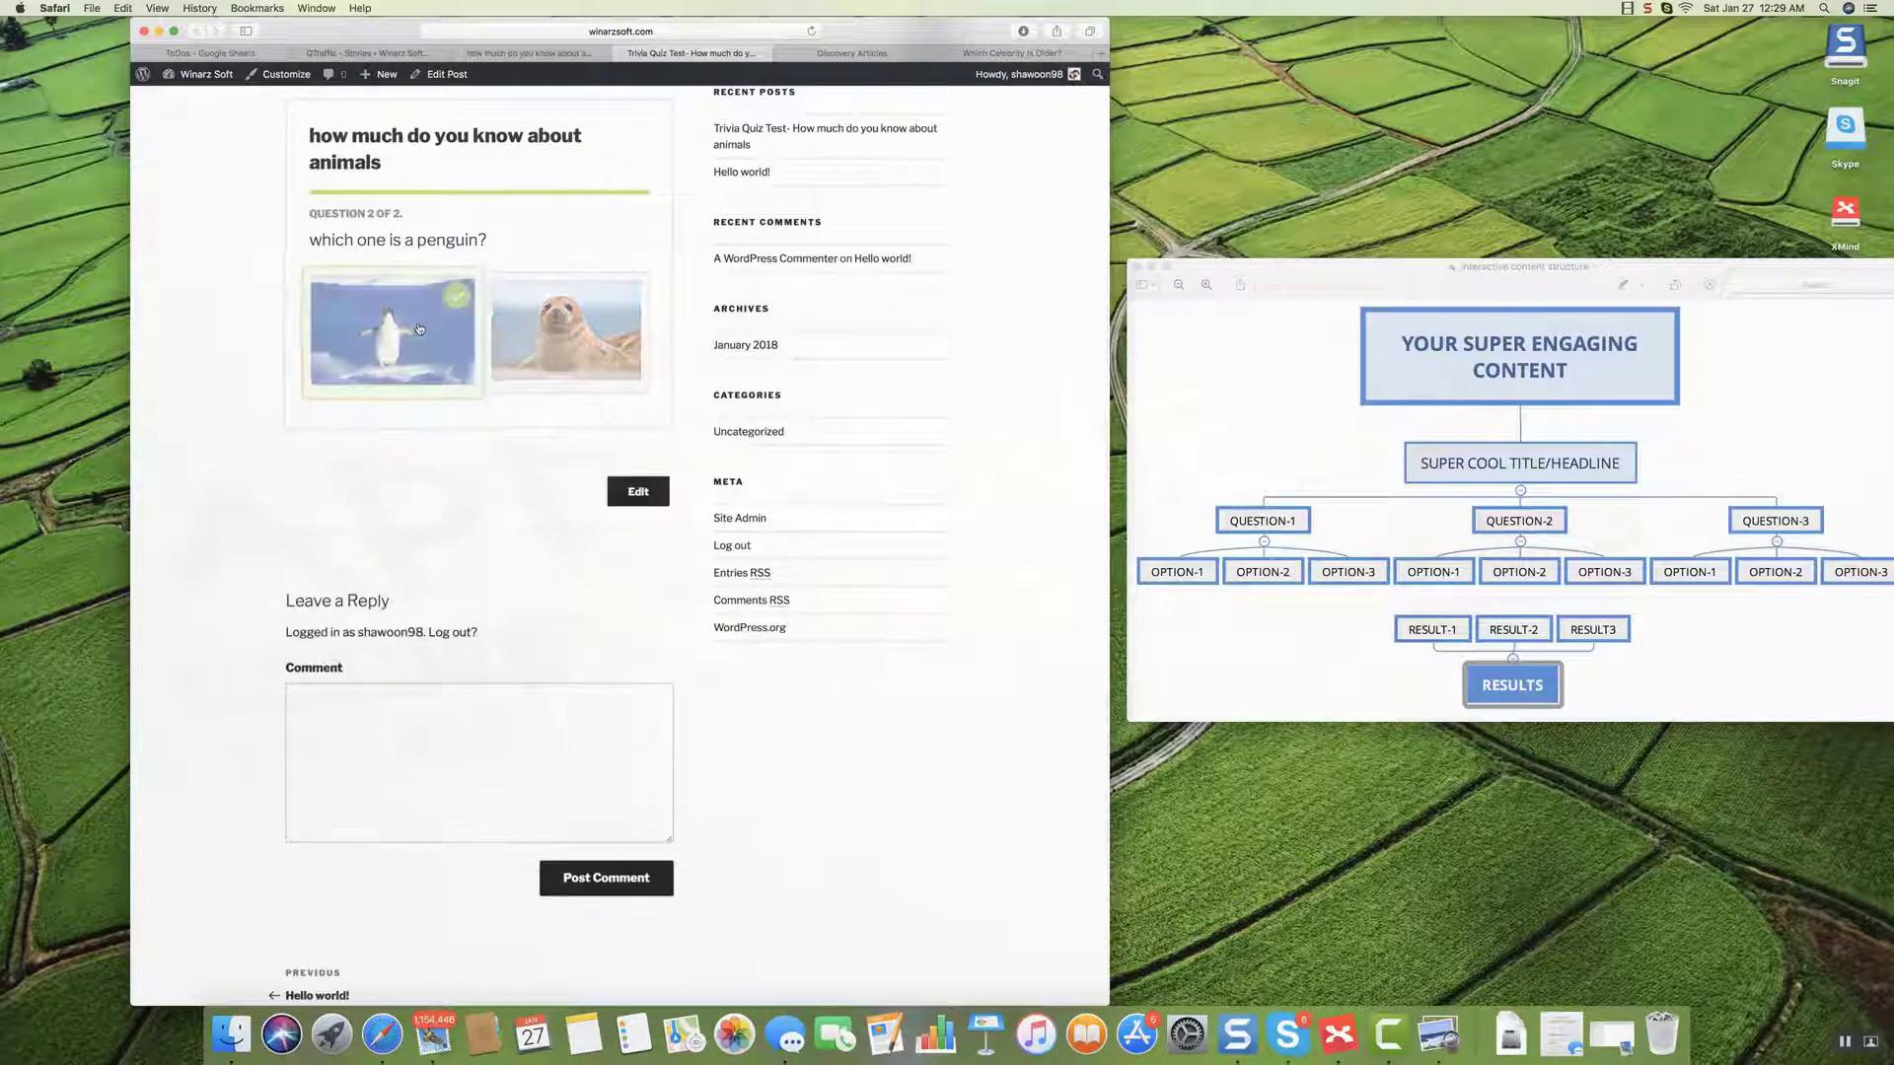
scroll(419, 329, "down", 4)
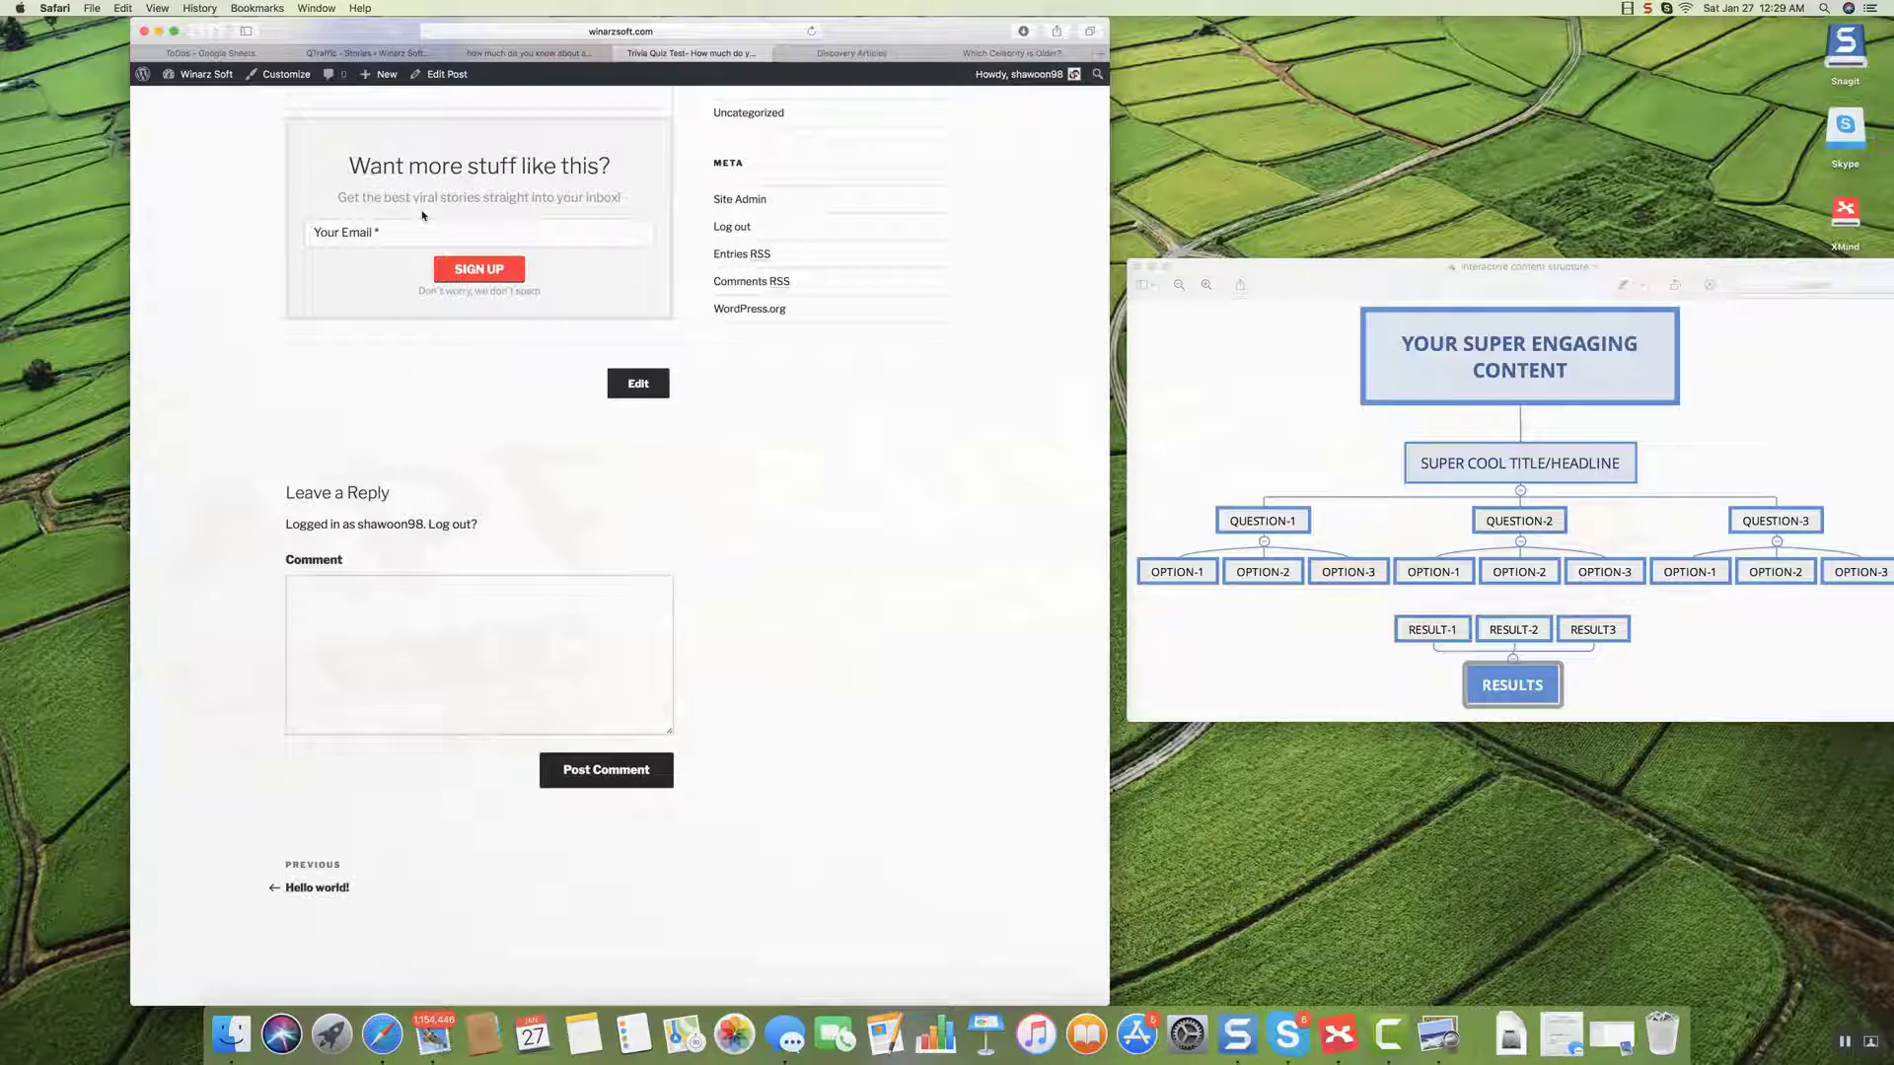
Sign up with an email address to reveal the 'Okay...' result with Score 1/2.
left_click(322, 235)
left_click(479, 269)
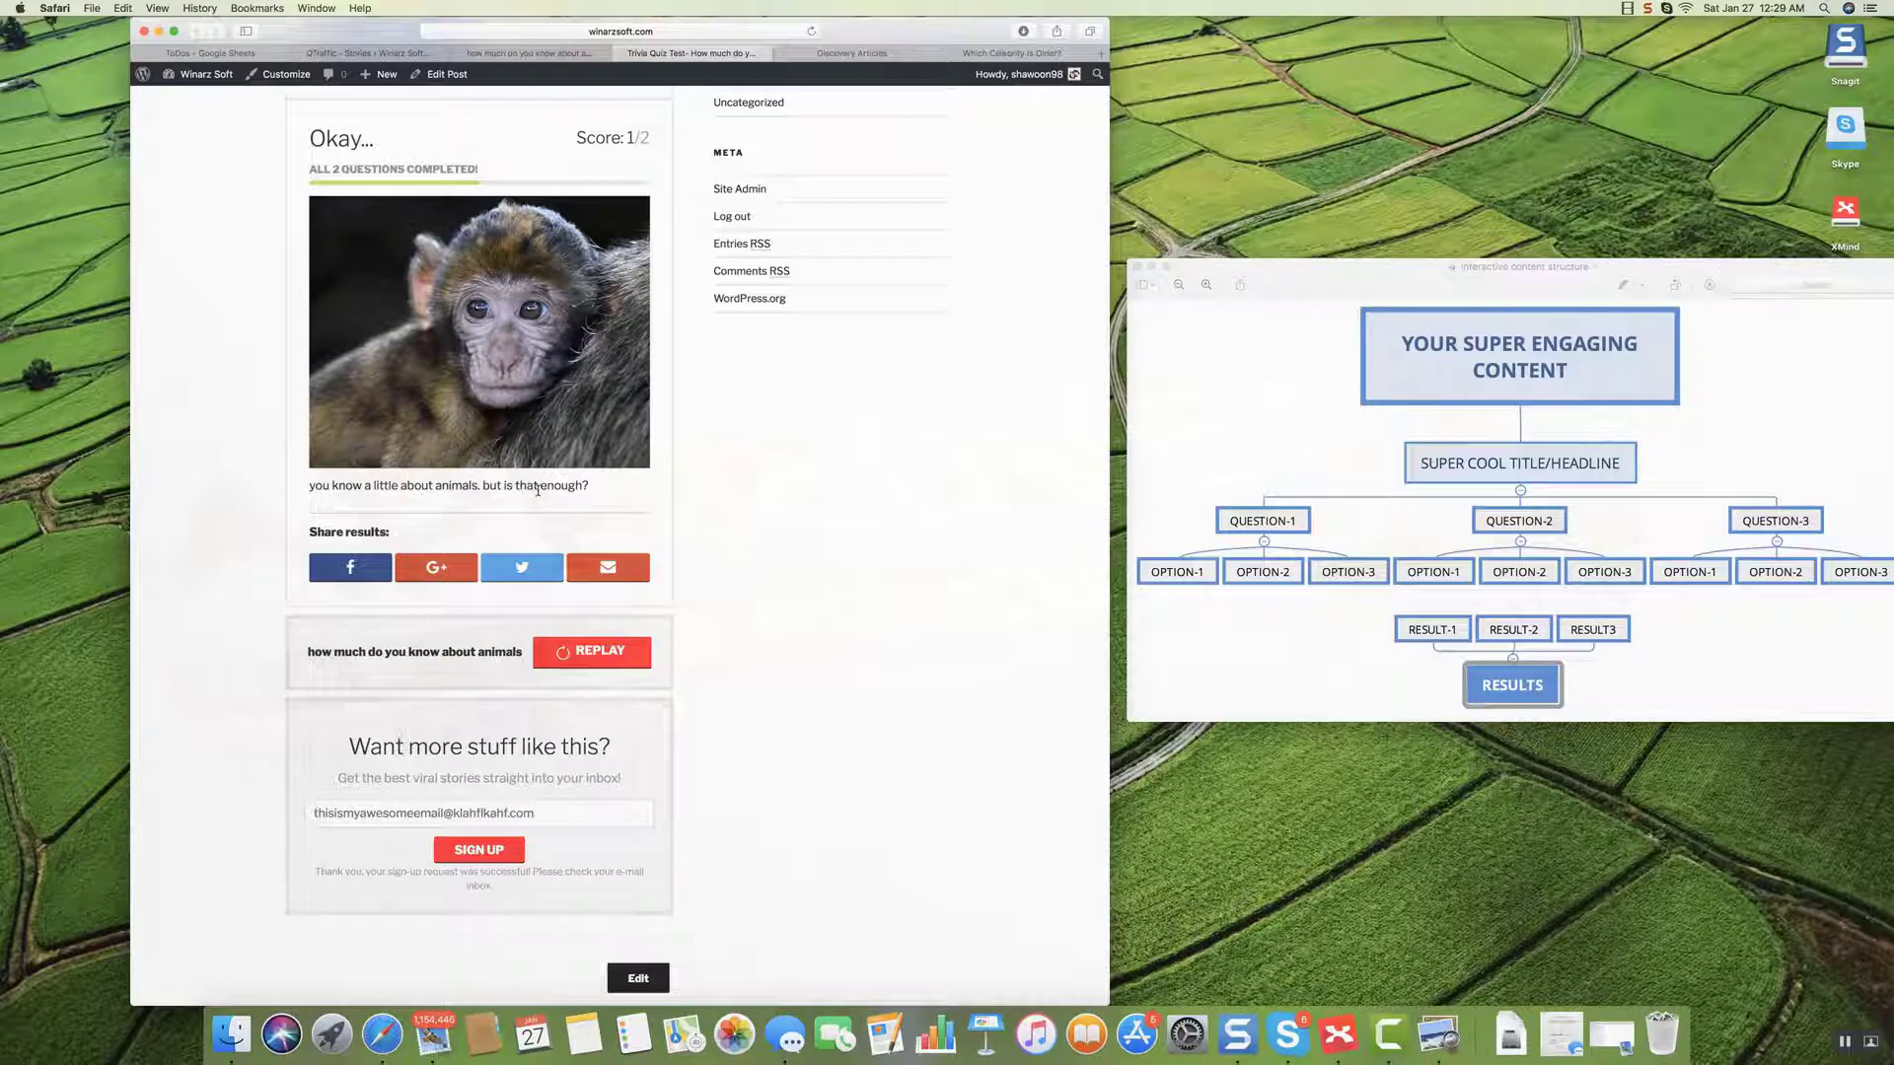
scroll(537, 523, "down", 3)
scroll(538, 552, "up", 3)
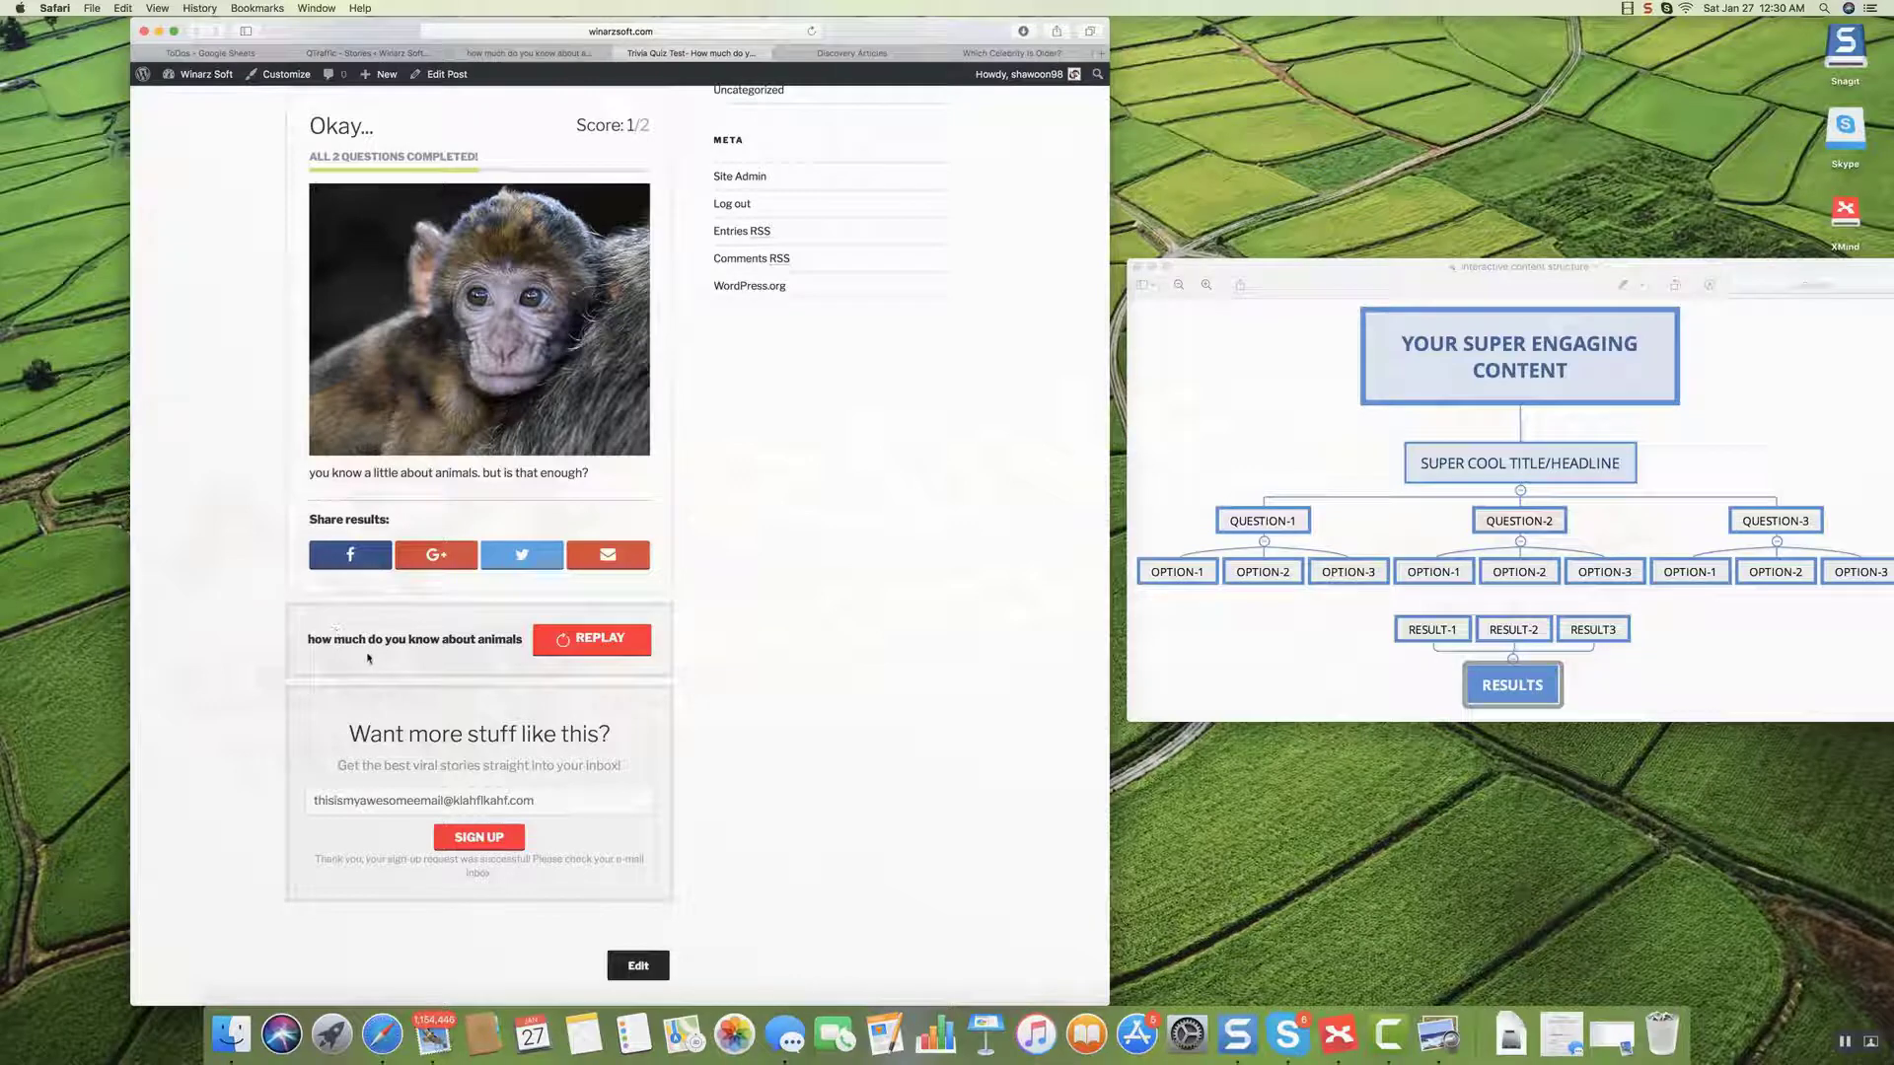
scroll(367, 658, "down", 2)
scroll(367, 658, "up", 4)
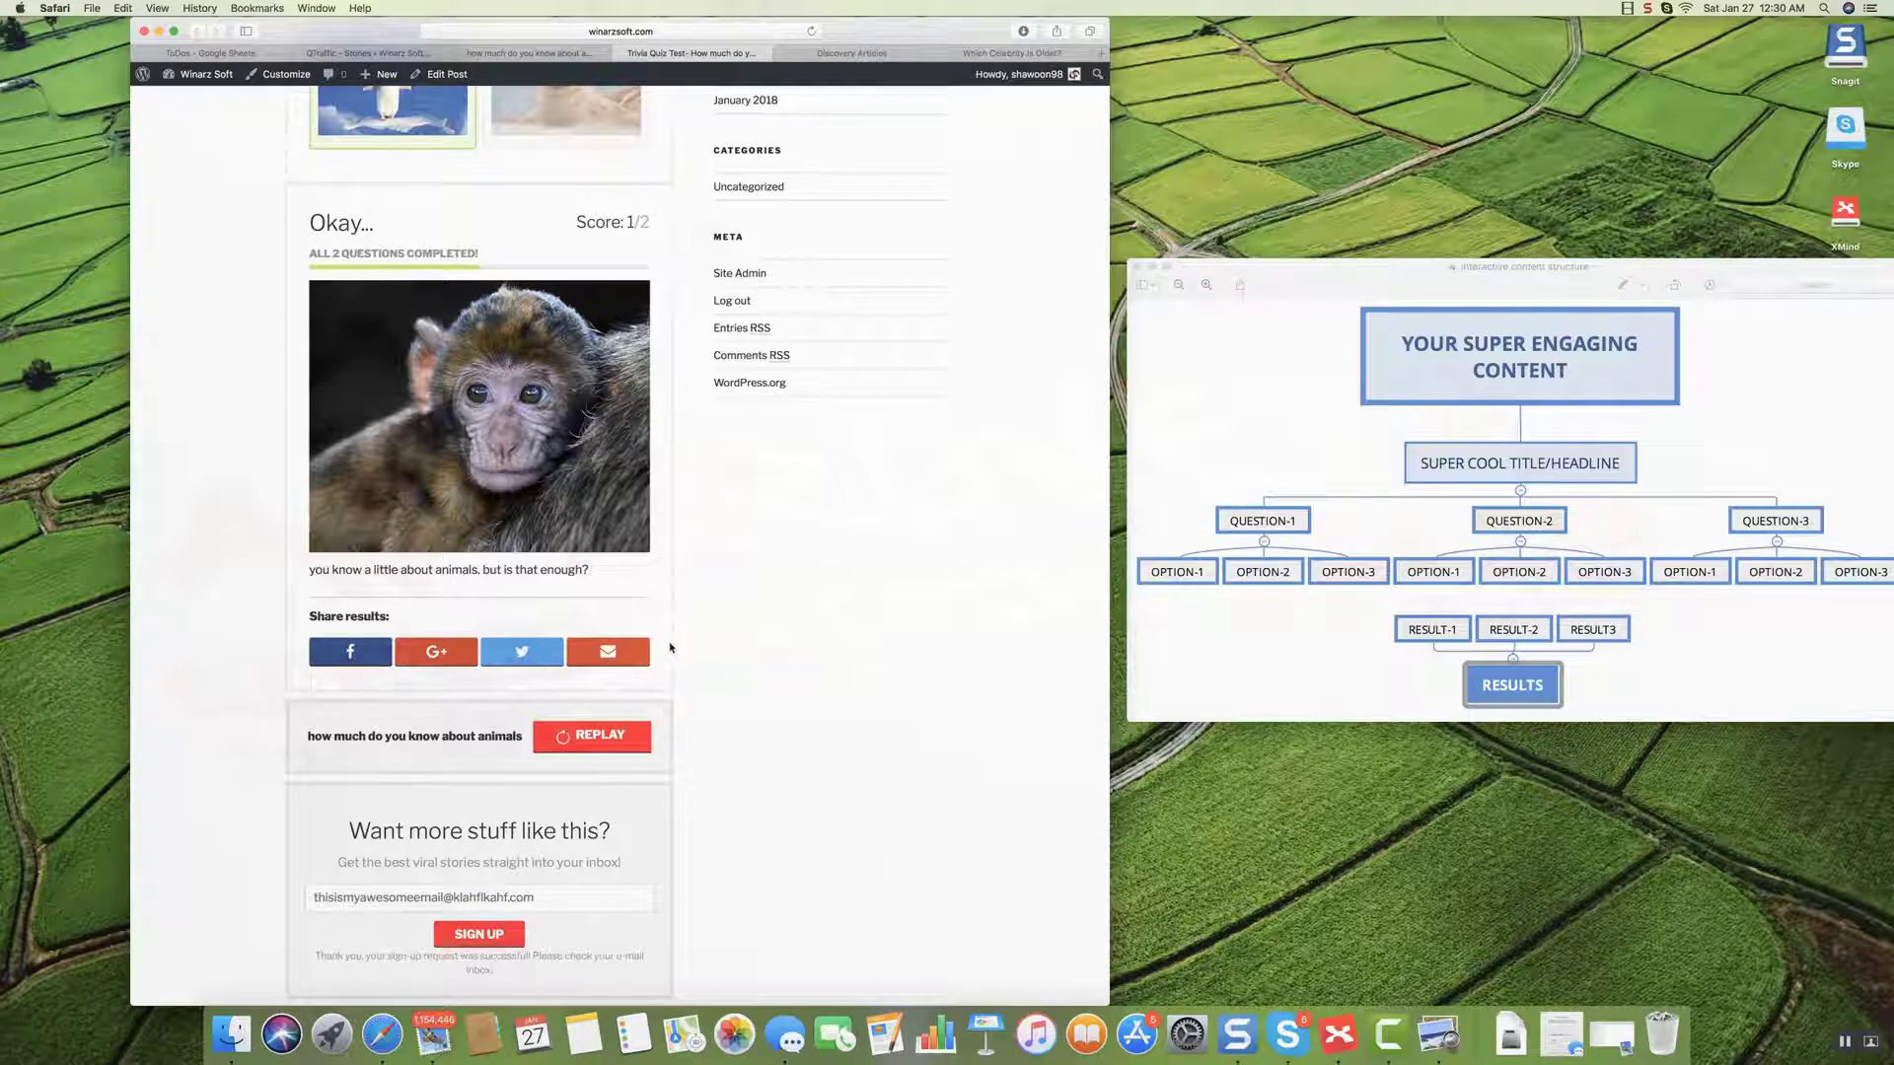
scroll(711, 655, "down", 1)
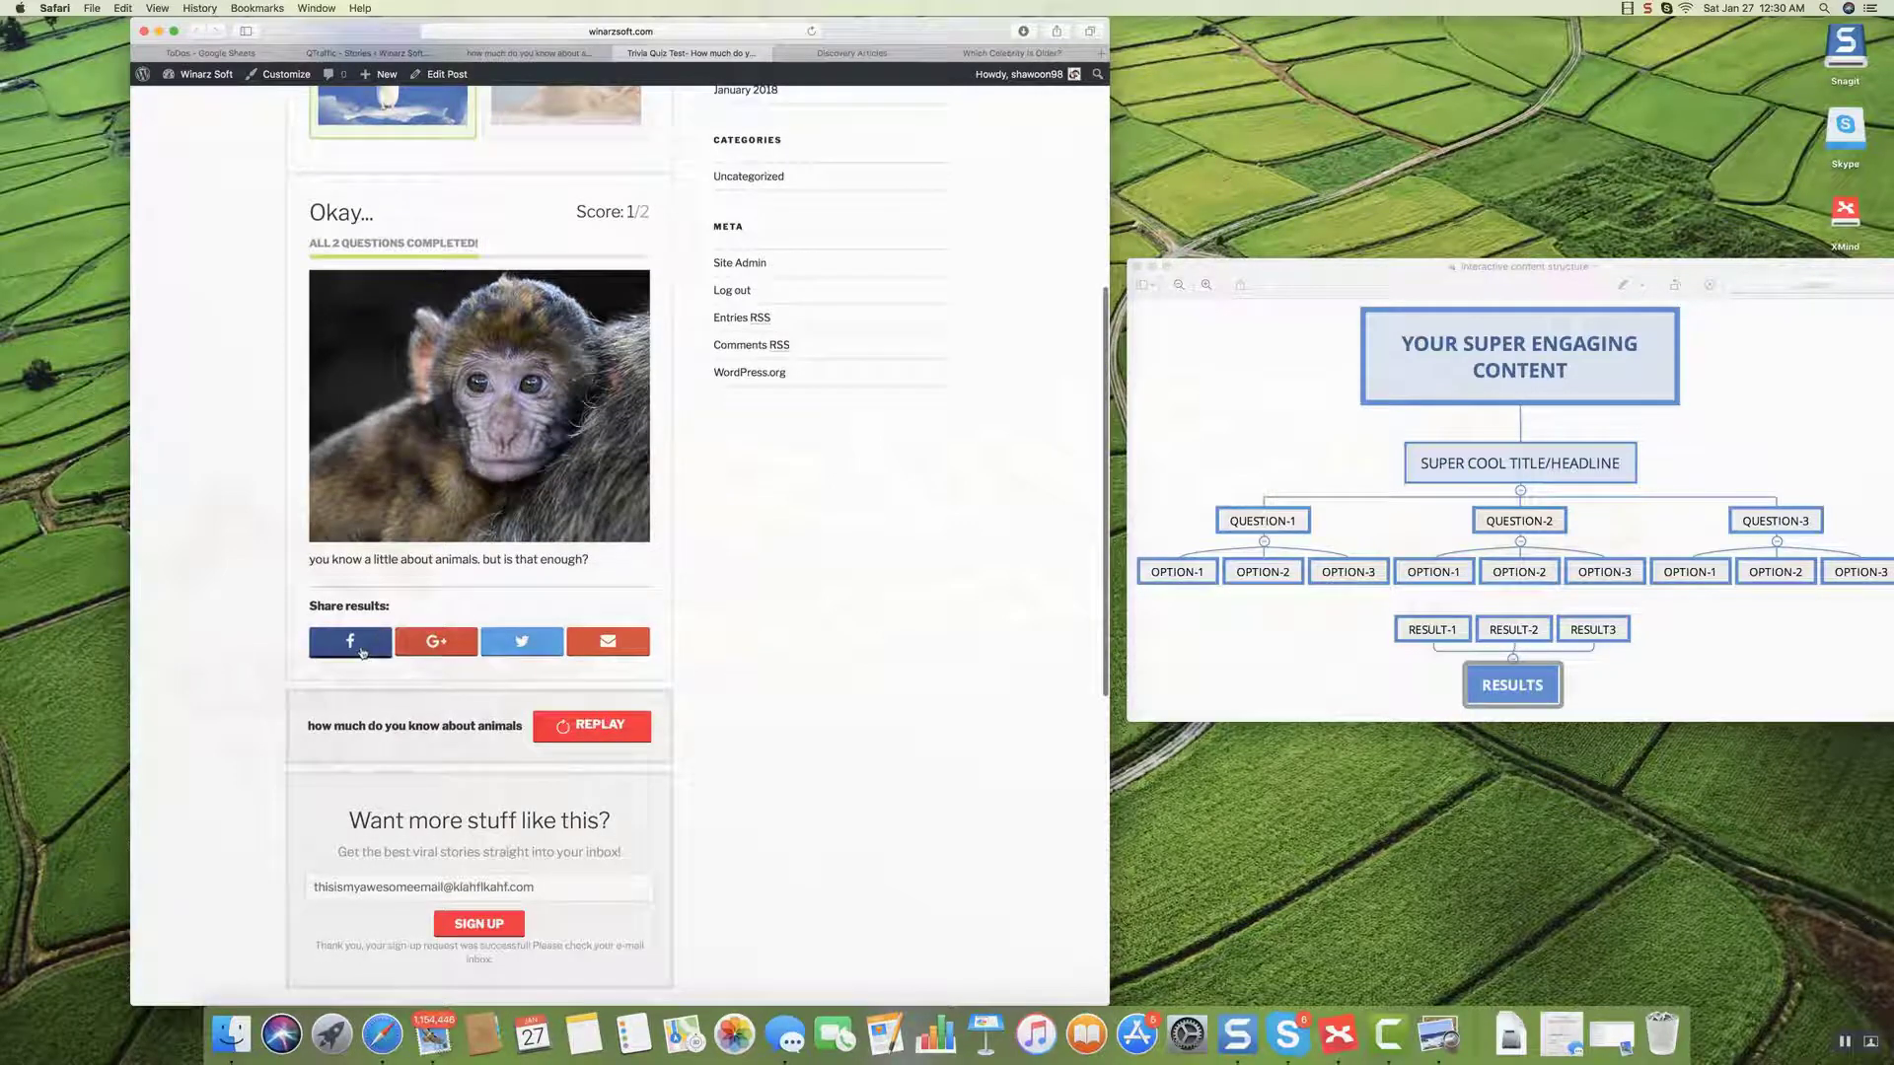
Try sharing the quiz result to Facebook, then close the share window.
left_click(358, 650)
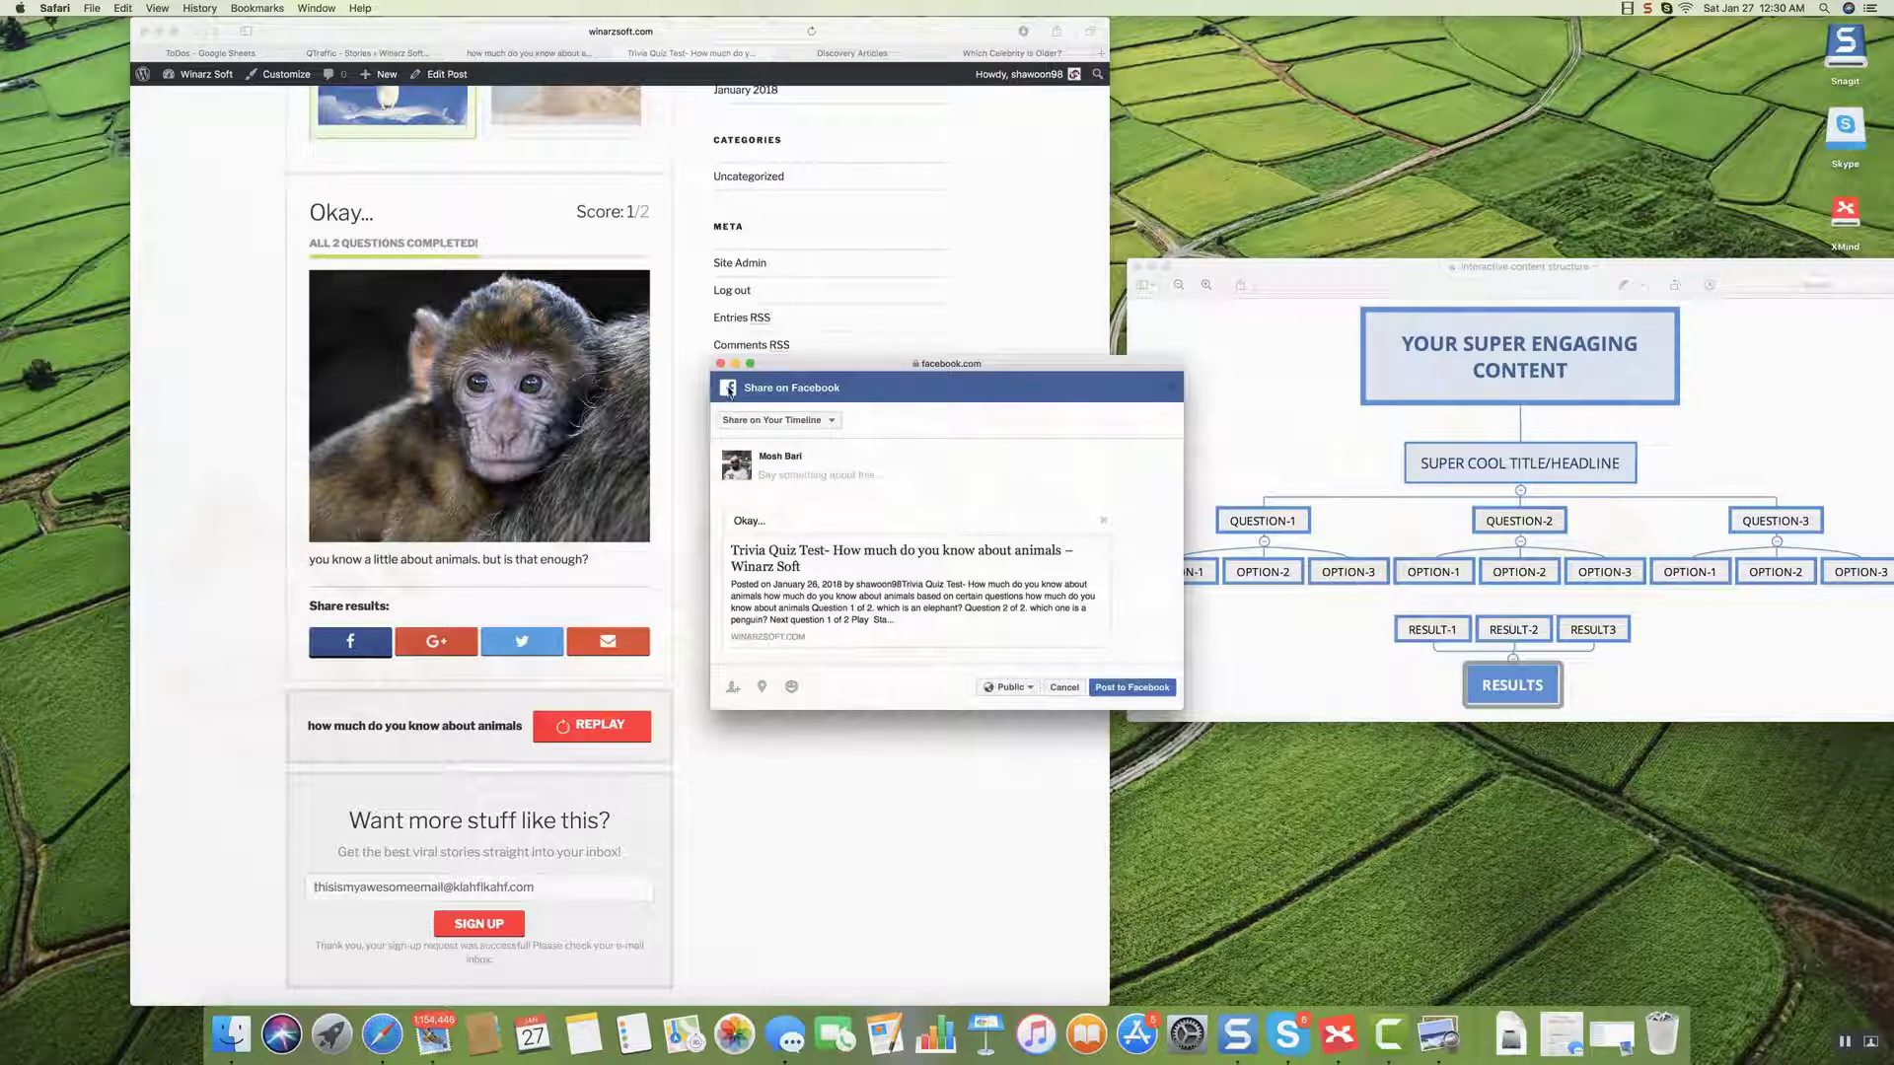
left_click(720, 364)
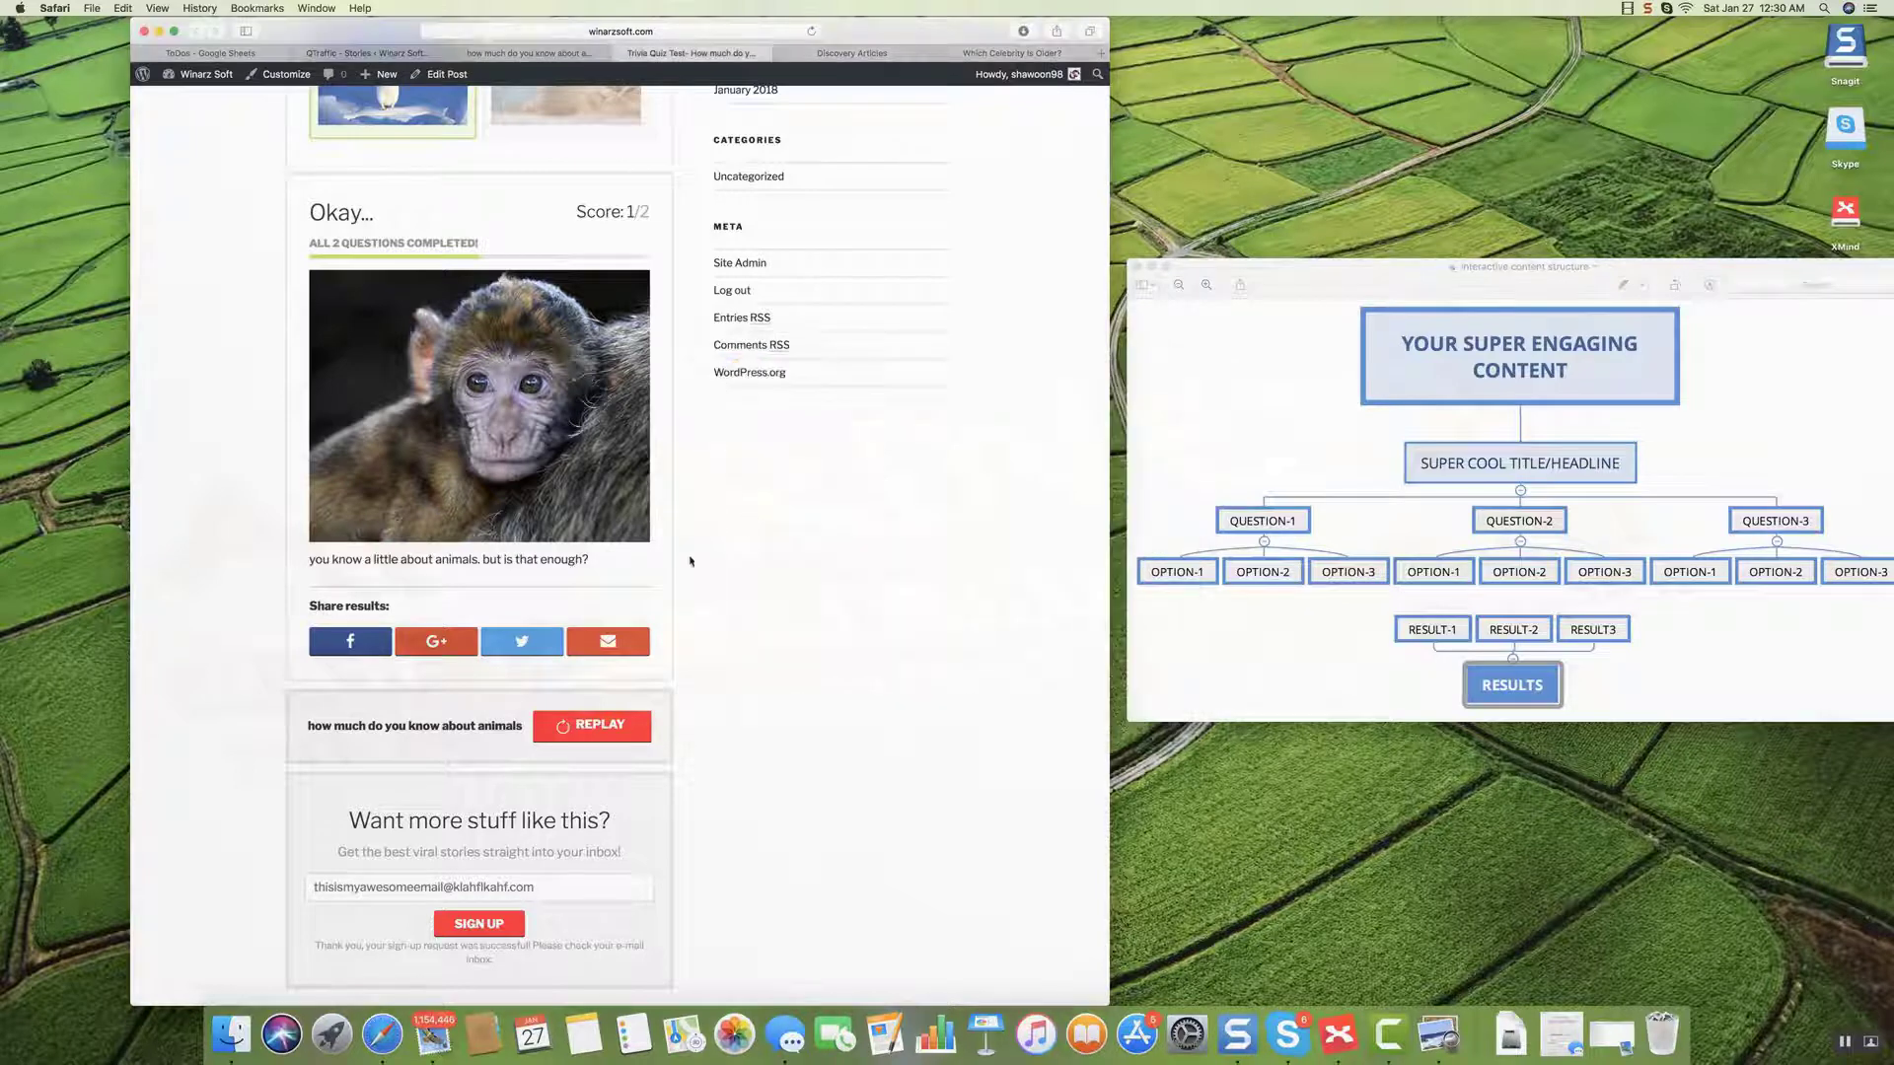
scroll(690, 561, "down", 3)
scroll(493, 582, "up", 7)
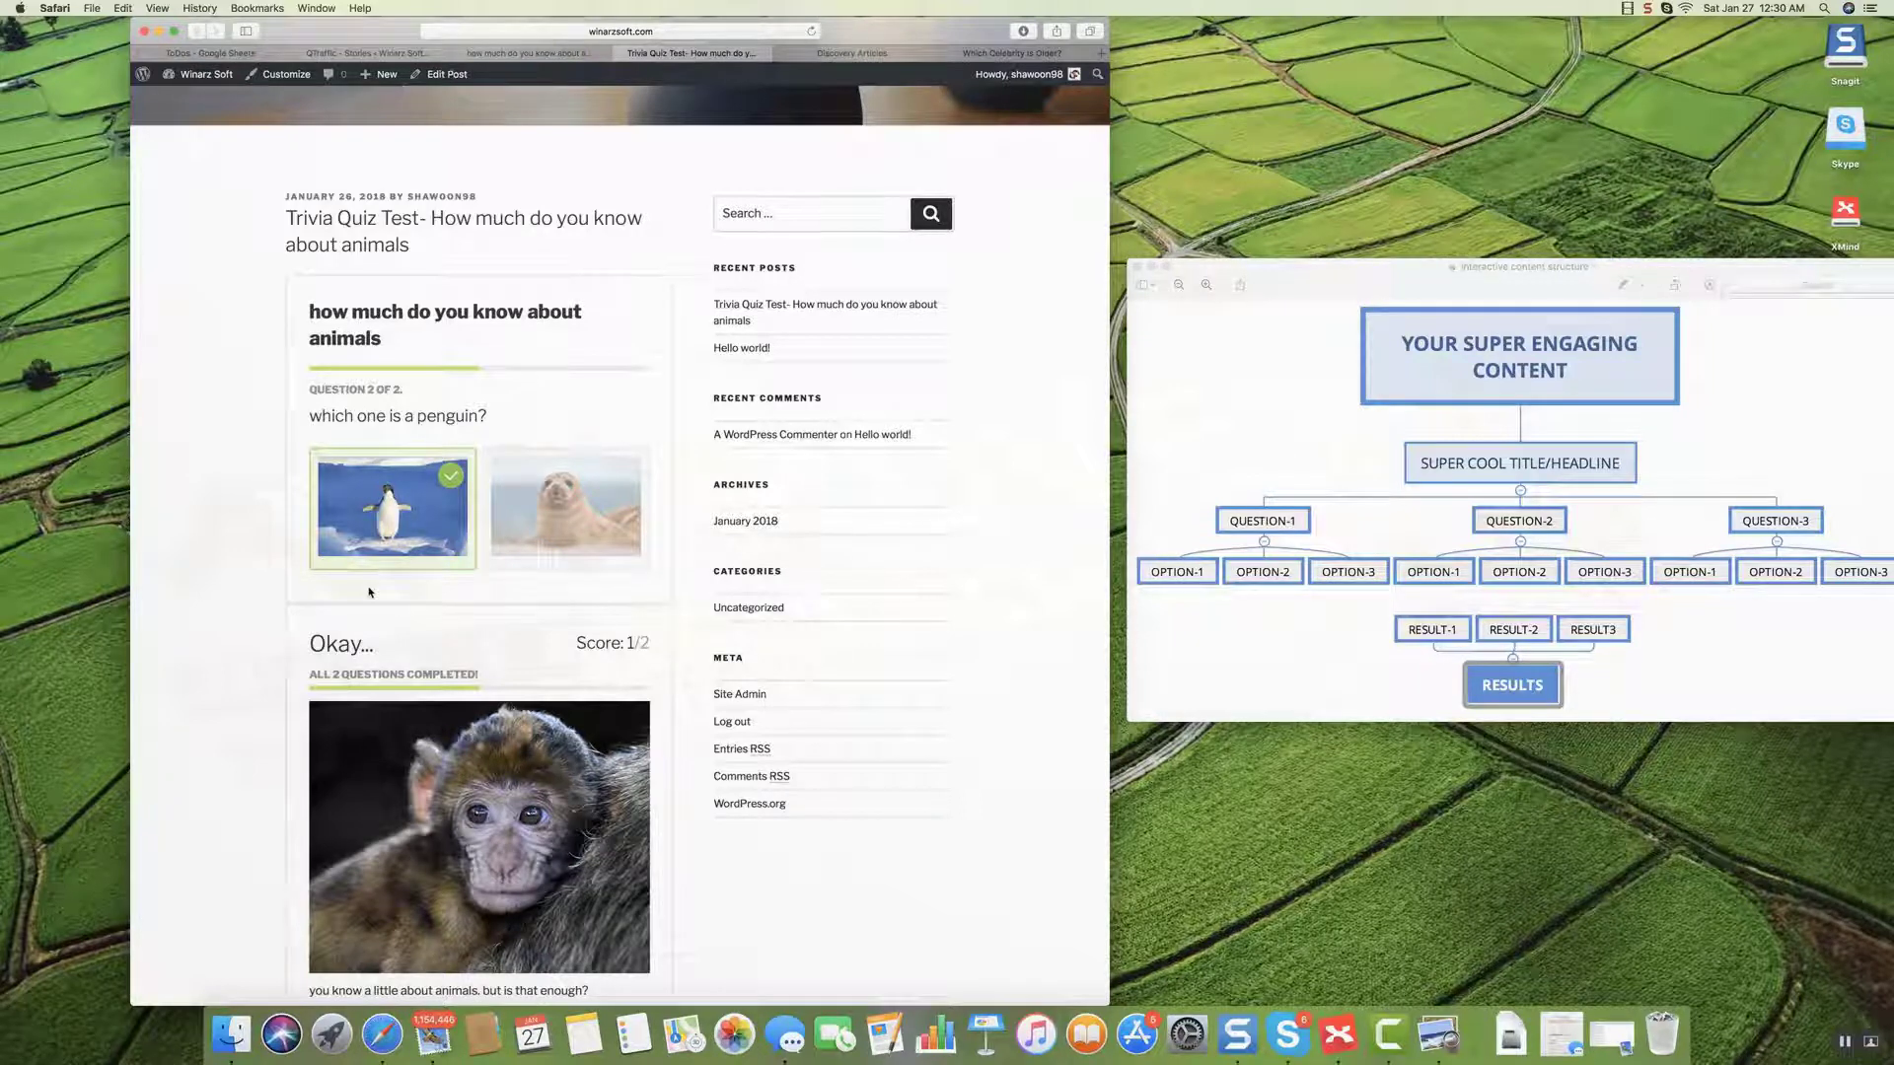
scroll(369, 592, "up", 1)
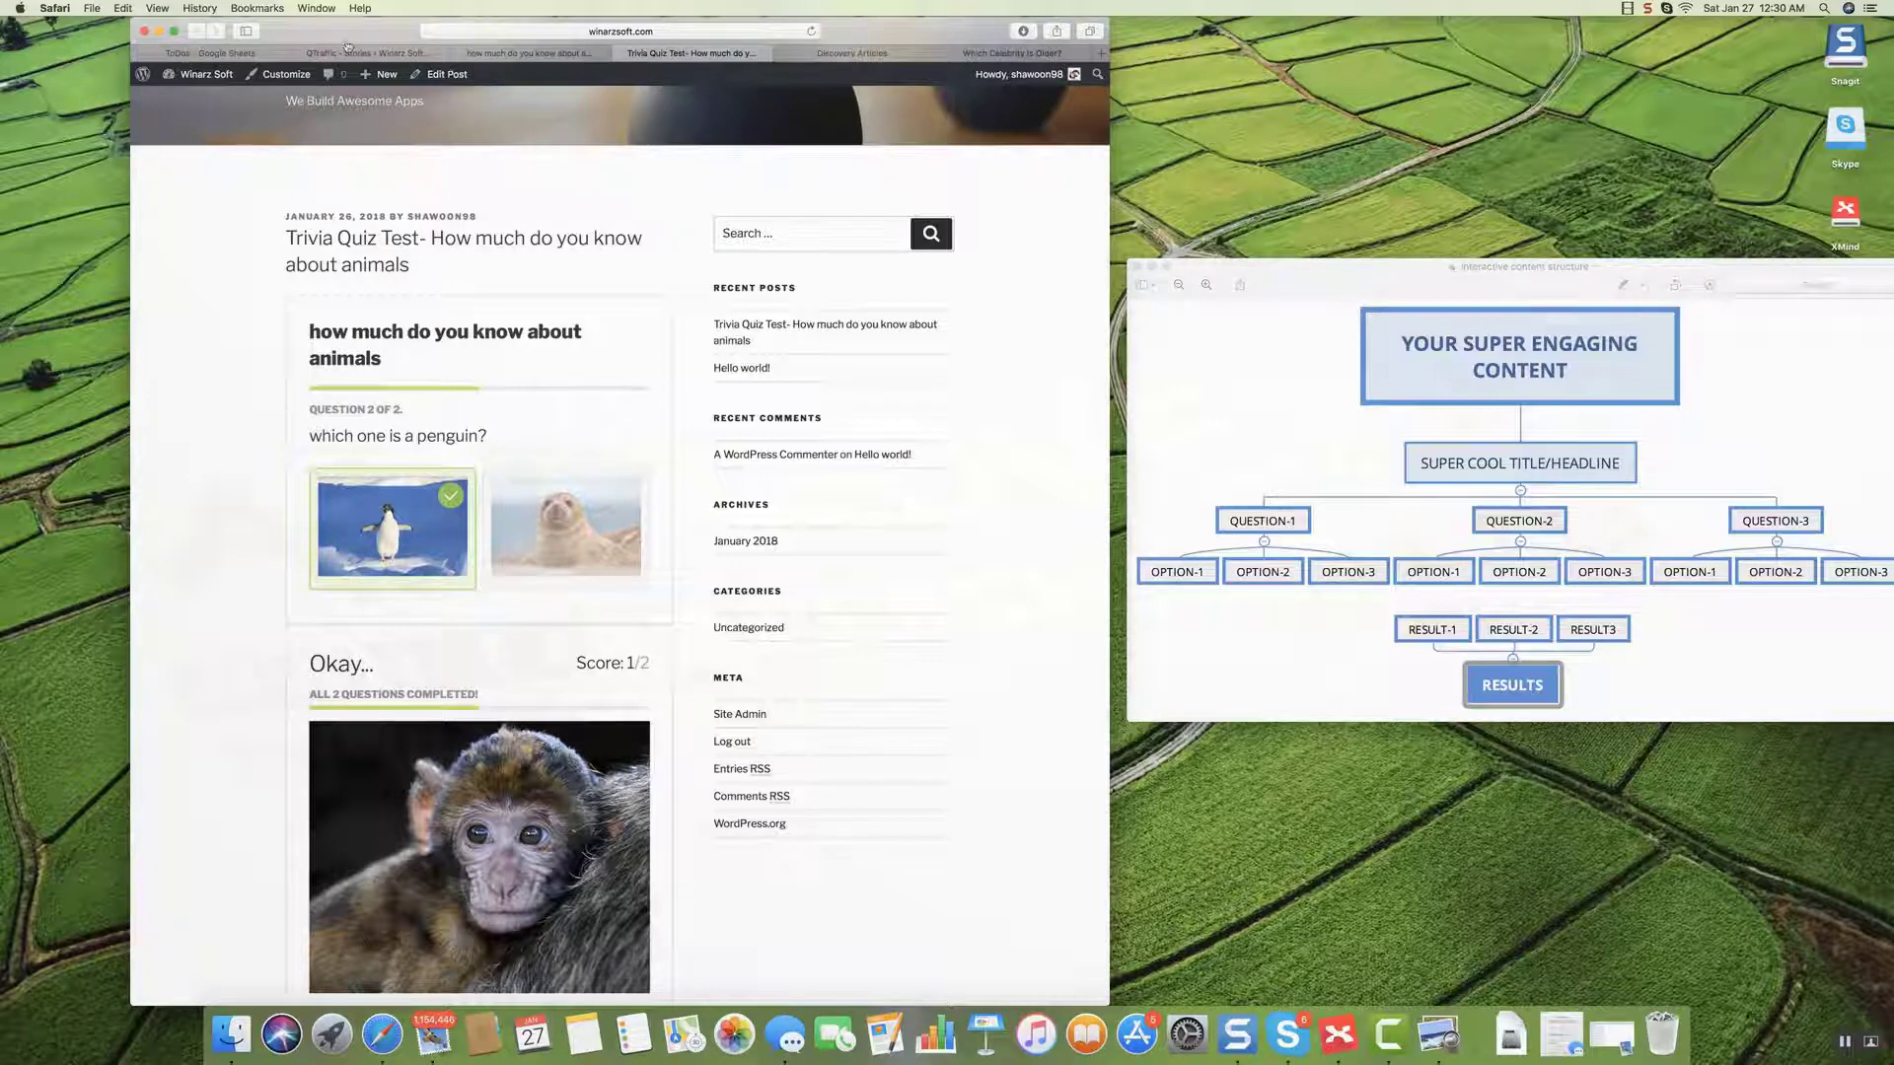
Switch back to the 'QTraffic - Stories' tab showing the animals quiz story editor.
left_click(390, 54)
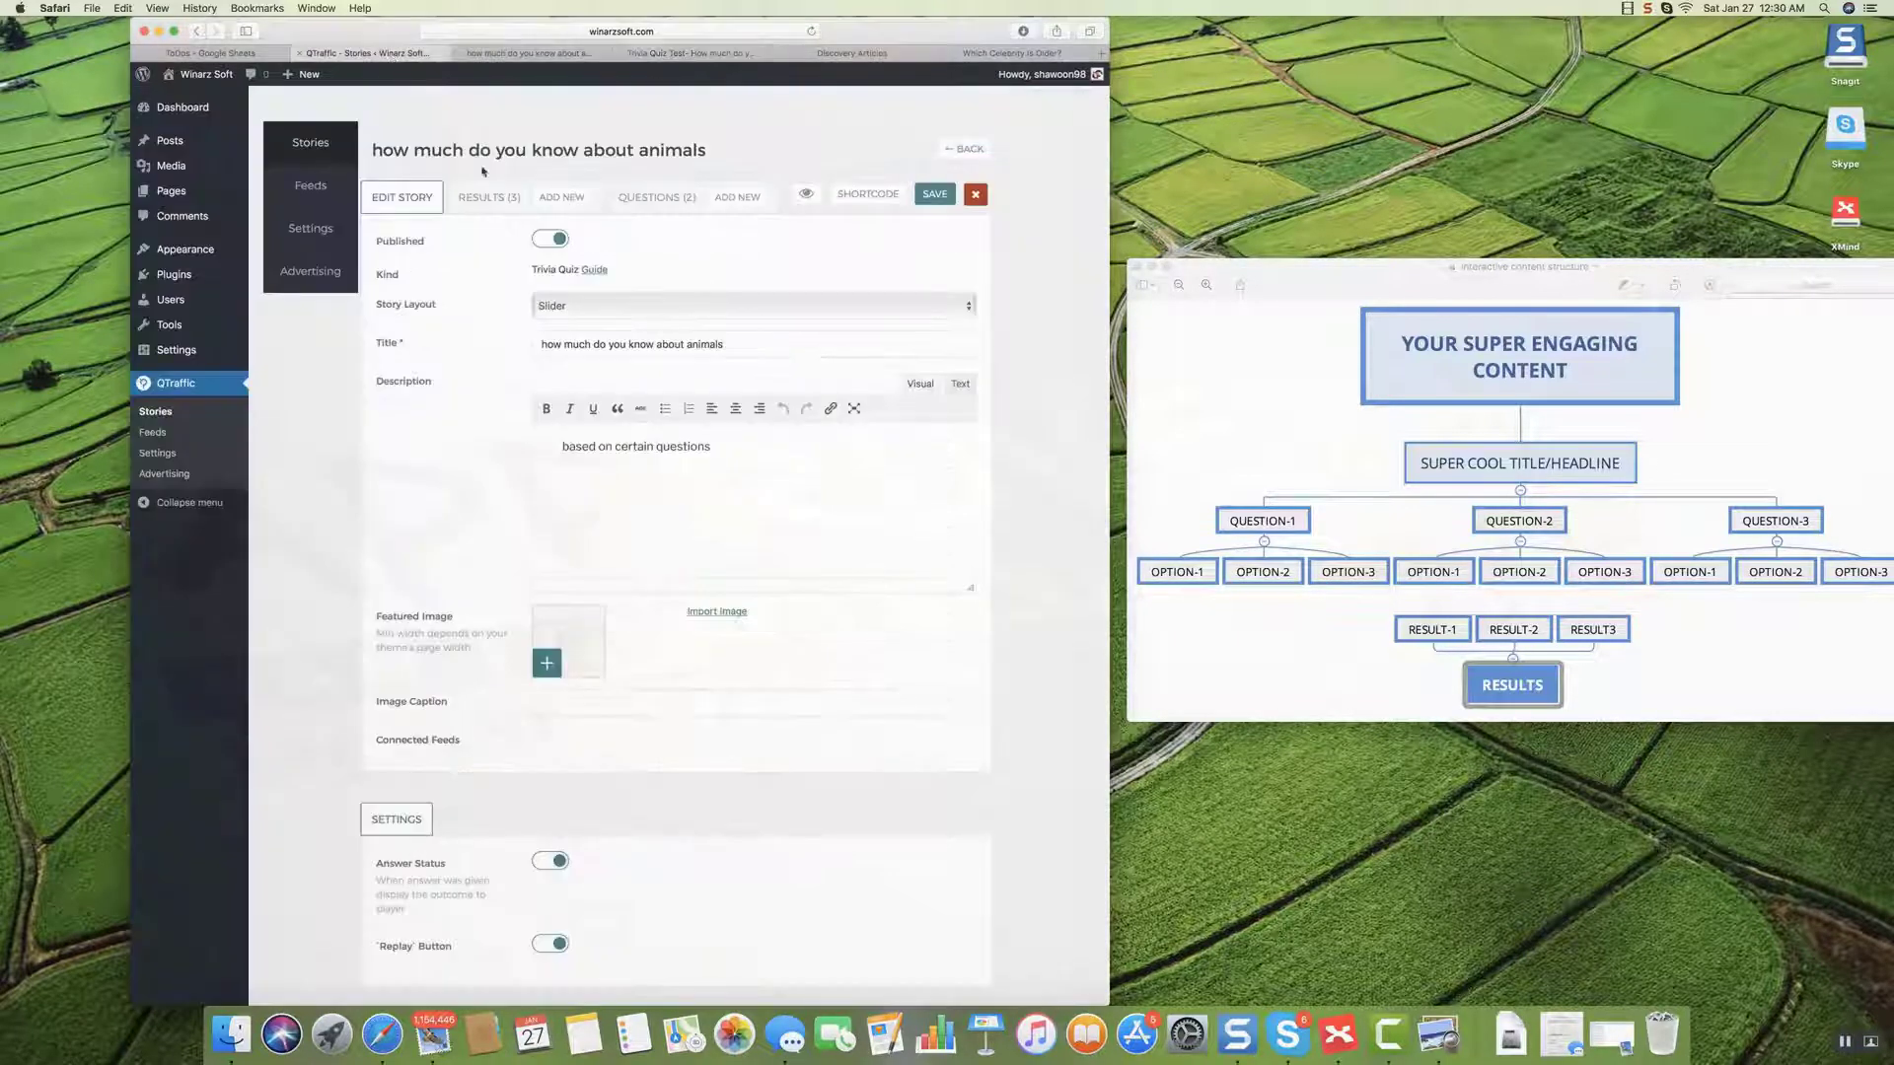